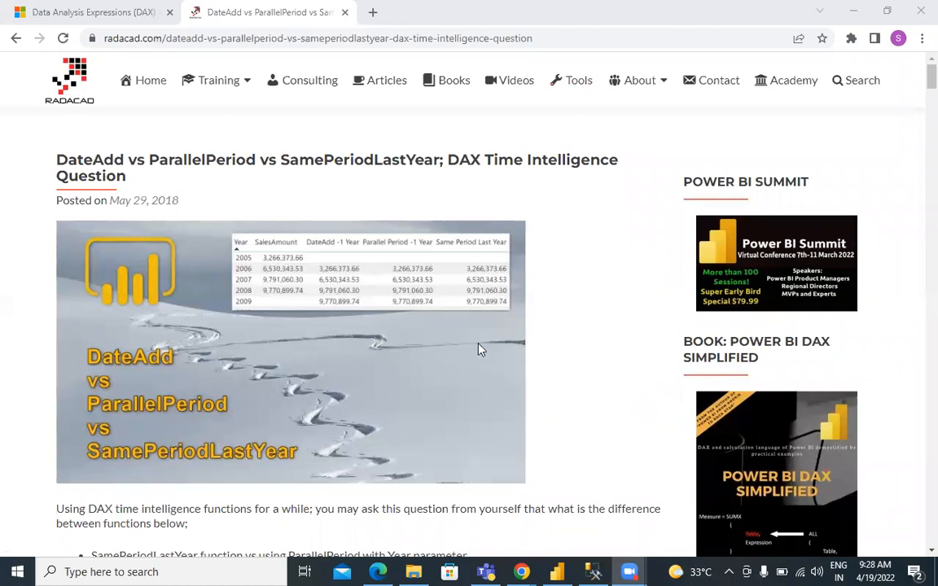
Read the article's SamePeriodLastYear section through to its example table comparing monthly sales with the previous year
{"action": "scroll", "coordinate": [917, 556], "scroll_direction": "down", "scroll_amount": 5}
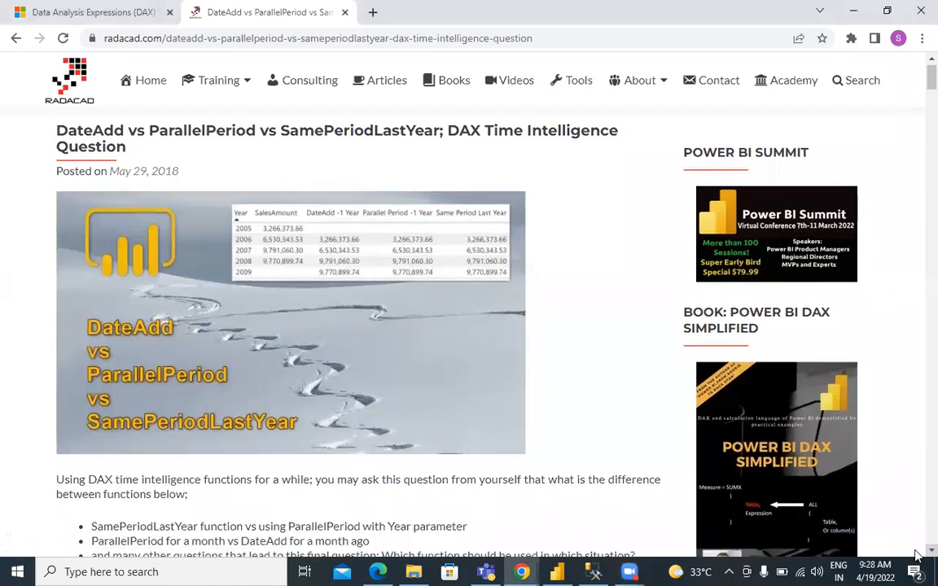
{"action": "scroll", "coordinate": [917, 556], "scroll_direction": "down", "scroll_amount": 7}
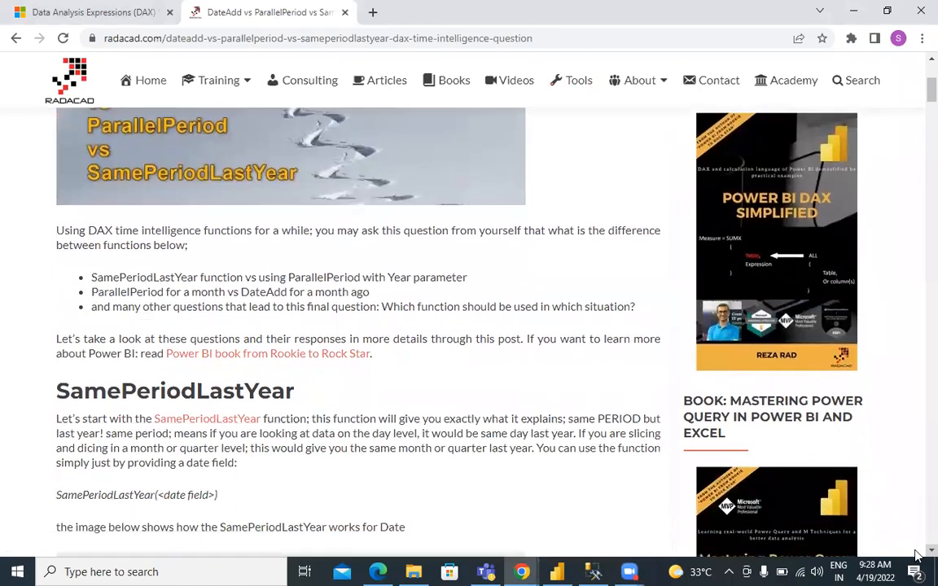
{"action": "scroll", "coordinate": [917, 556], "scroll_direction": "down", "scroll_amount": 8}
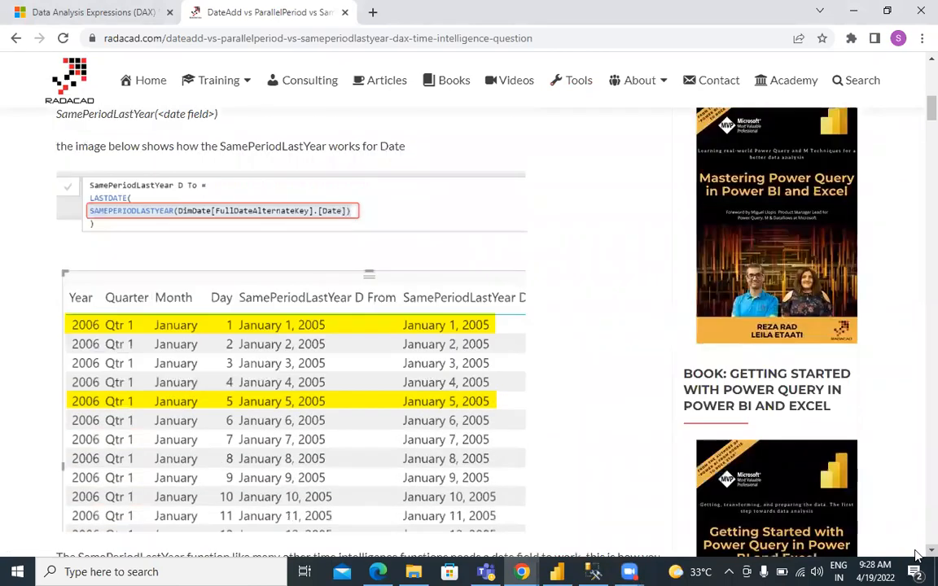
{"action": "scroll", "coordinate": [917, 556], "scroll_direction": "down", "scroll_amount": 12}
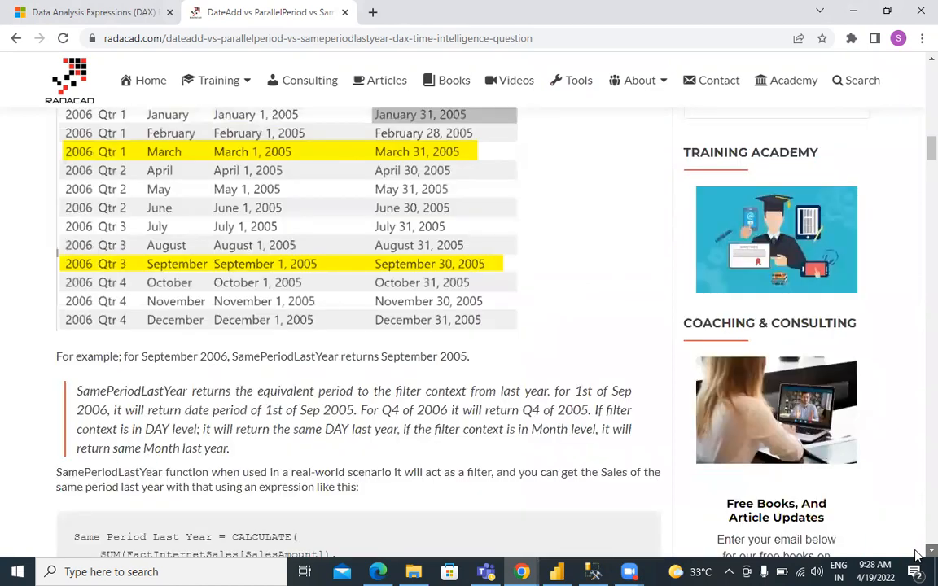
{"action": "scroll", "coordinate": [917, 556], "scroll_direction": "down", "scroll_amount": 15}
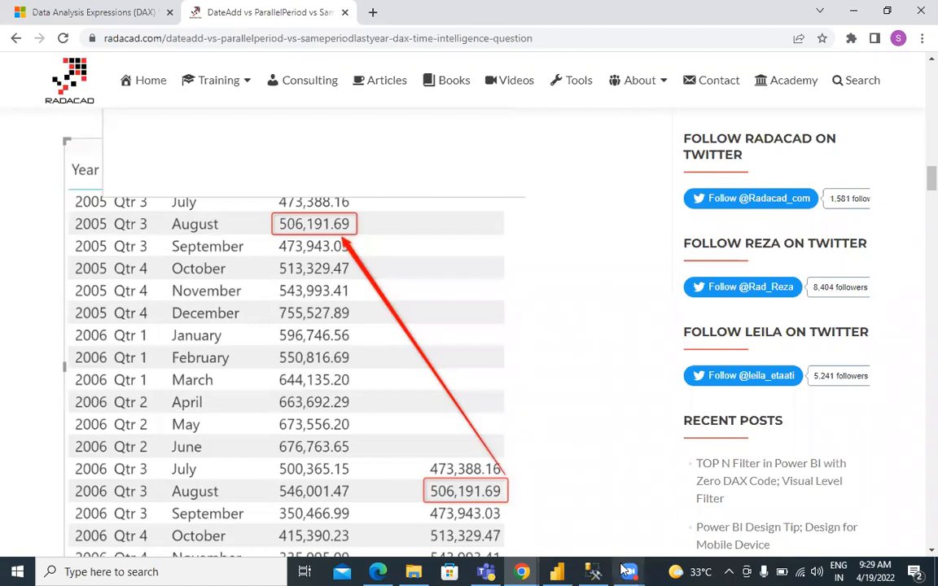
Switch to Power BI Desktop and load the FactInternetSales and DimDate tables from the SQL Server database
{"action": "left_click", "coordinate": [566, 571]}
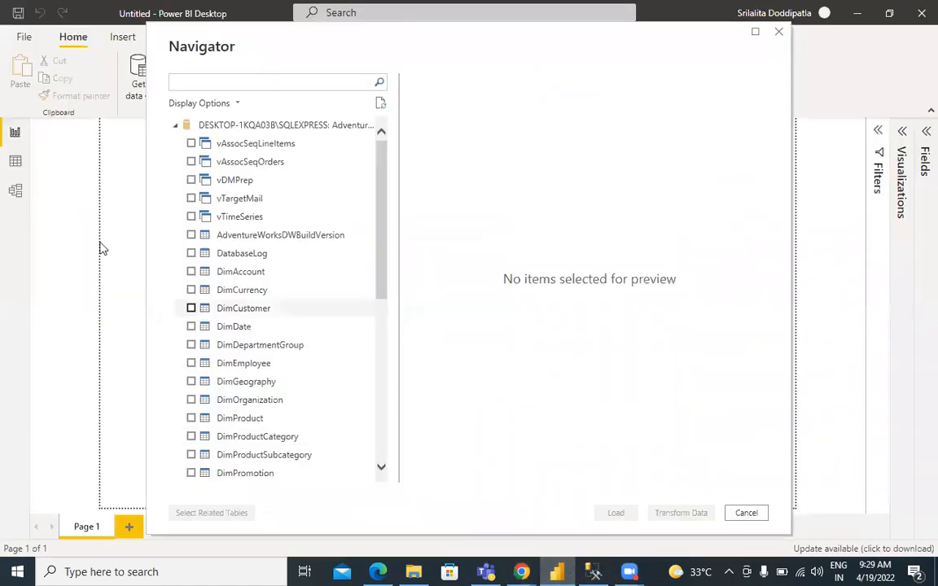
{"action": "left_click_drag", "start_coordinate": [380, 207], "coordinate": [378, 372]}
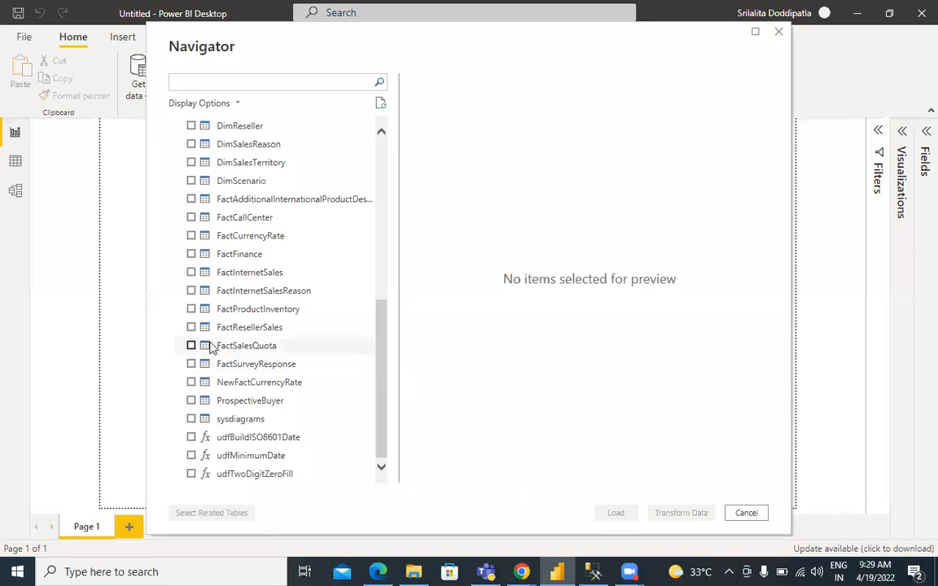
{"action": "left_click", "coordinate": [191, 273]}
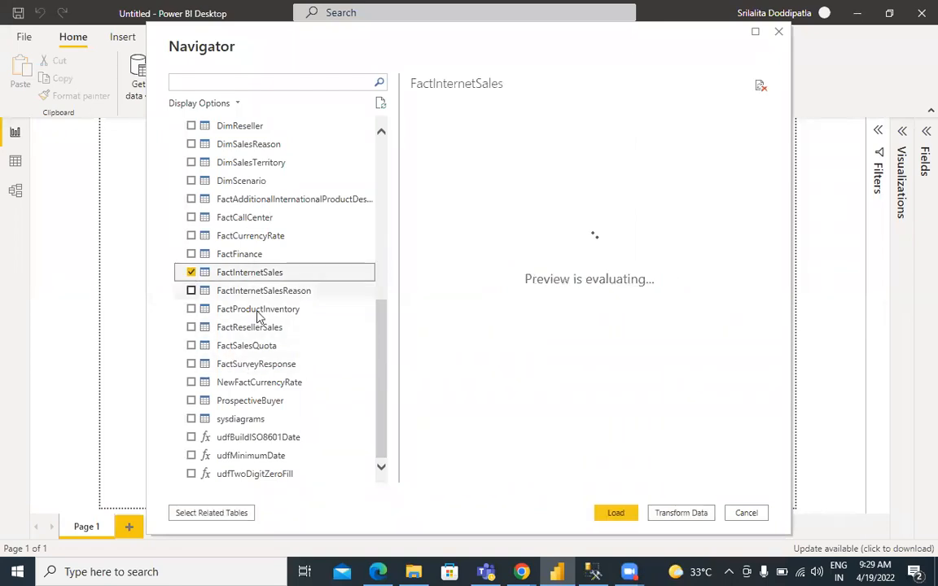
{"action": "left_click", "coordinate": [375, 354]}
{"action": "left_click_drag", "start_coordinate": [379, 356], "coordinate": [390, 238]}
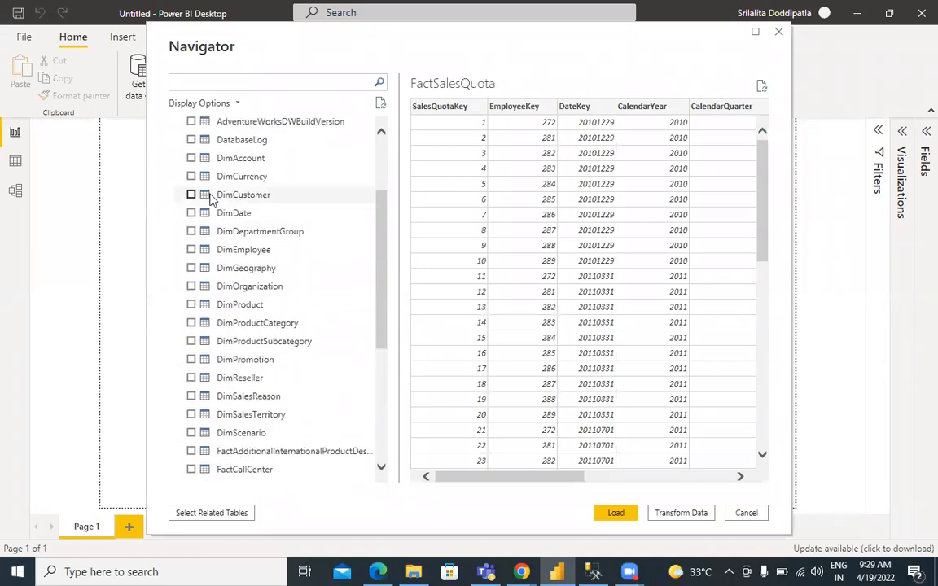
{"action": "left_click", "coordinate": [191, 212]}
{"action": "left_click", "coordinate": [615, 512]}
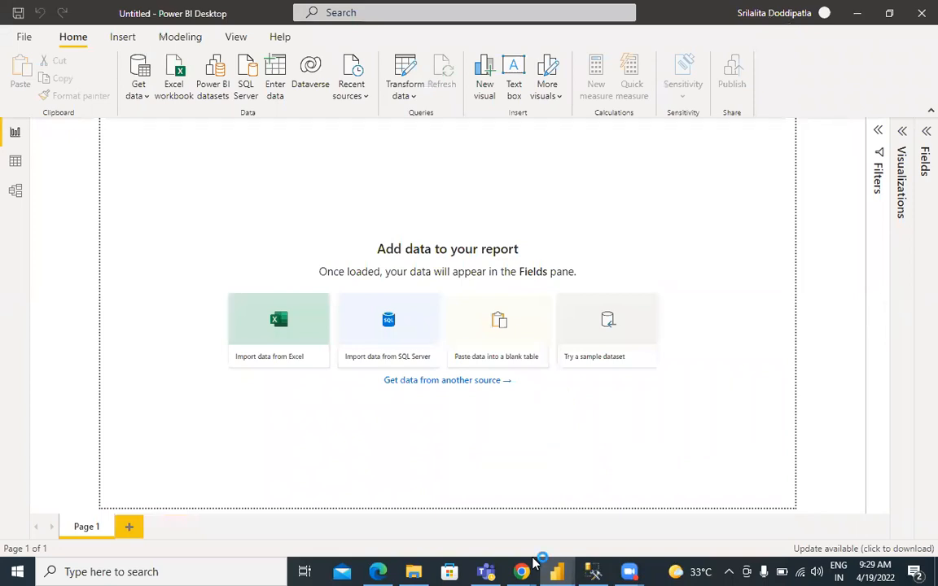
Switch back to the article in Chrome and review the Same Period Last Year measure formula above the example table
{"action": "mouse_move", "coordinate": [521, 570]}
{"action": "left_click", "coordinate": [675, 536]}
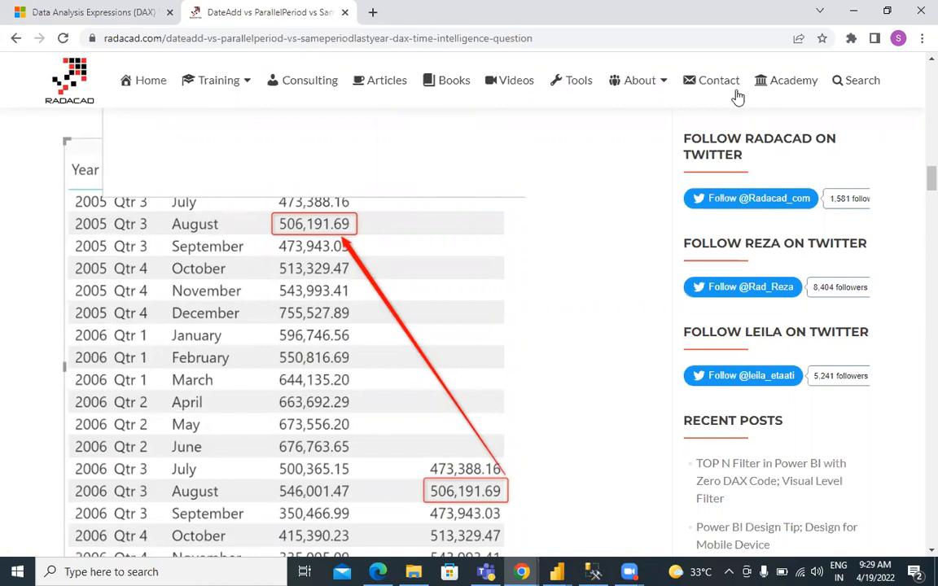
{"action": "scroll", "coordinate": [918, 64], "scroll_direction": "up", "scroll_amount": 1}
{"action": "scroll", "coordinate": [918, 63], "scroll_direction": "up", "scroll_amount": 2}
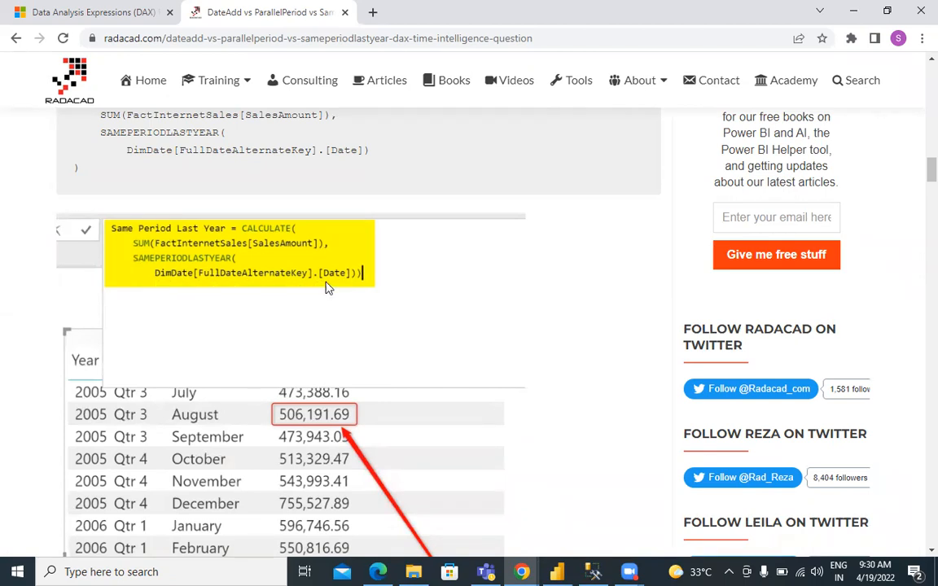
Switch to Power BI Desktop and inspect the relationships between DimDate and FactInternetSales in the model diagram
{"action": "left_click", "coordinate": [565, 571]}
{"action": "left_click", "coordinate": [13, 192]}
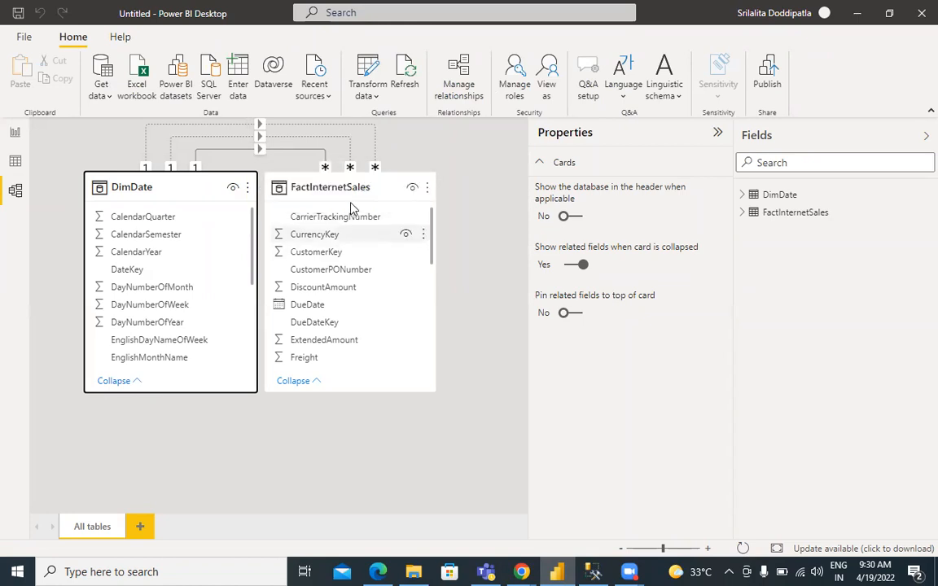
{"action": "left_click_drag", "start_coordinate": [349, 190], "coordinate": [378, 188]}
Return to the report page, add a table visual and enlarge it
{"action": "left_click", "coordinate": [16, 133]}
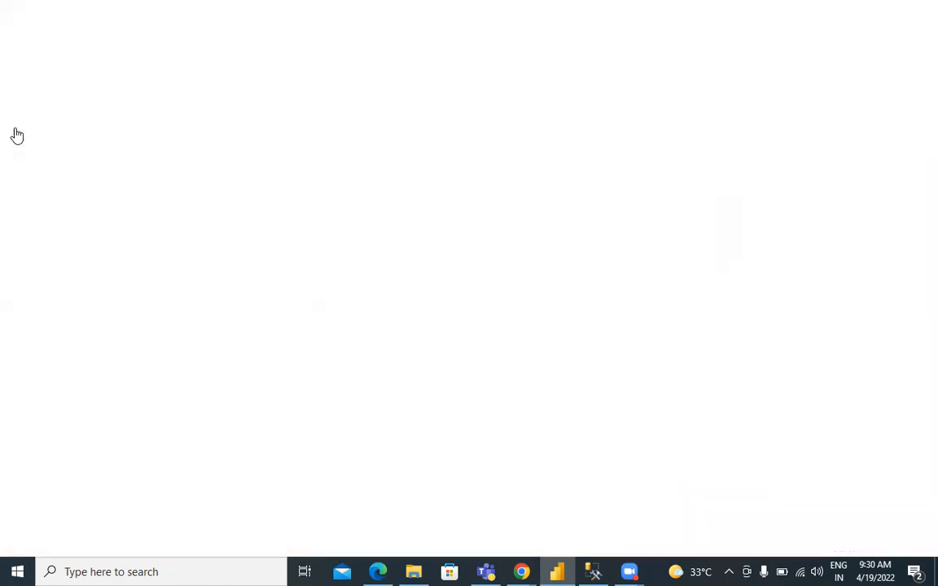
{"action": "left_click", "coordinate": [793, 135]}
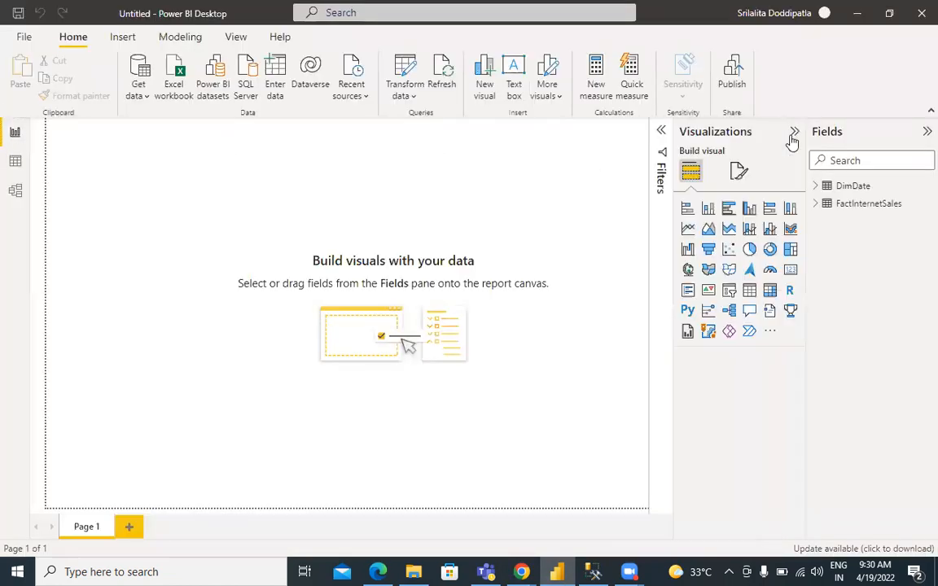
{"action": "left_click", "coordinate": [749, 290]}
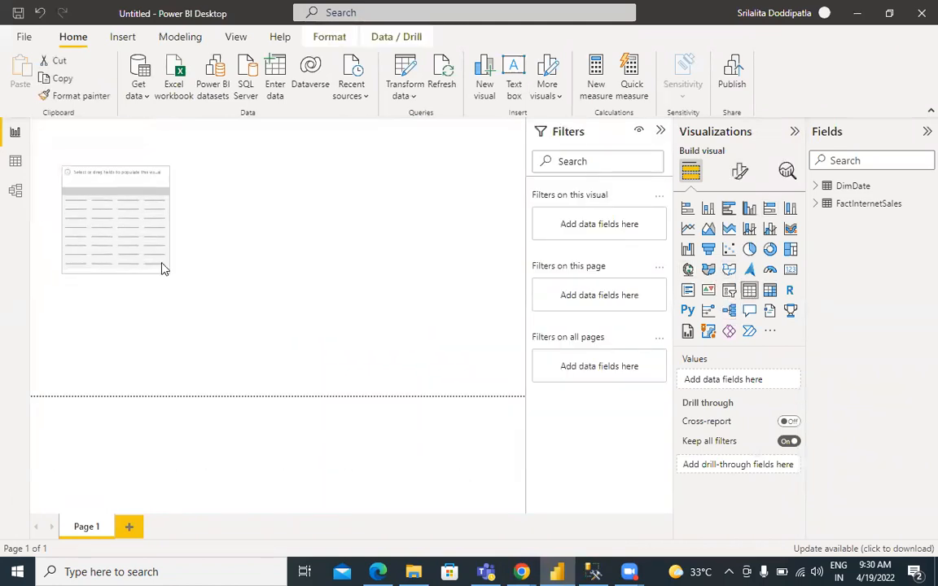
{"action": "left_click_drag", "start_coordinate": [170, 271], "coordinate": [238, 328]}
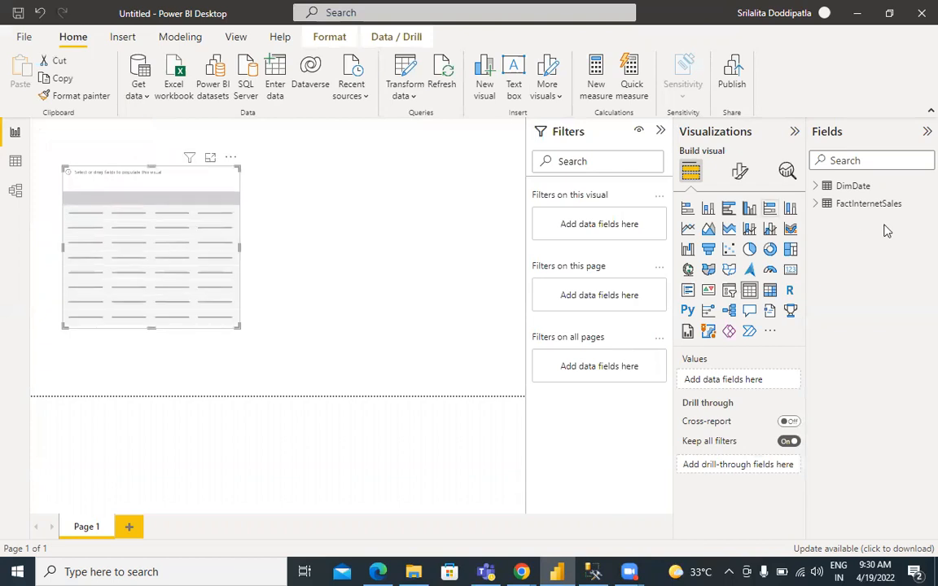
Add the SalesAmount field from FactInternetSales to the table visual's values
{"action": "left_click", "coordinate": [868, 203]}
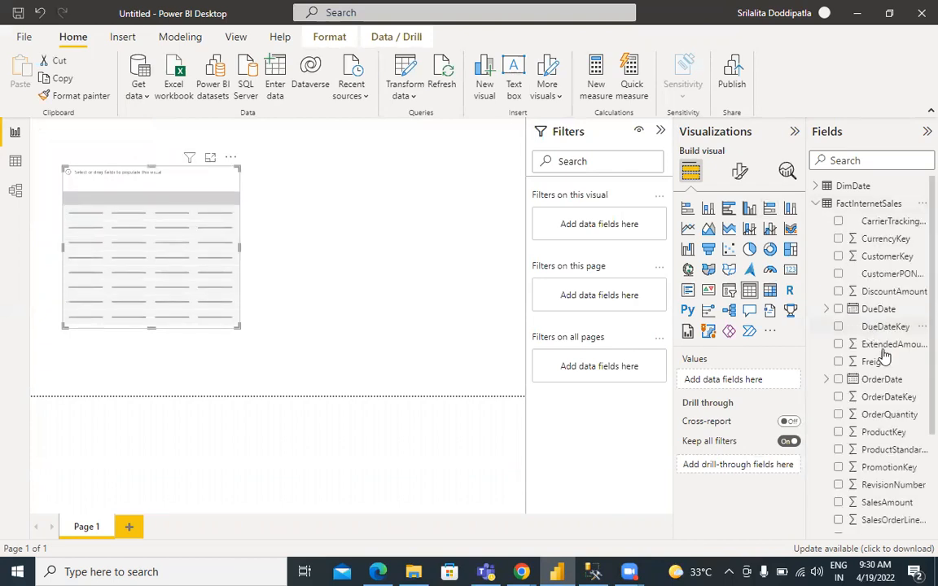
{"action": "scroll", "coordinate": [915, 440], "scroll_direction": "down", "scroll_amount": 3}
{"action": "scroll", "coordinate": [915, 439], "scroll_direction": "down", "scroll_amount": 1}
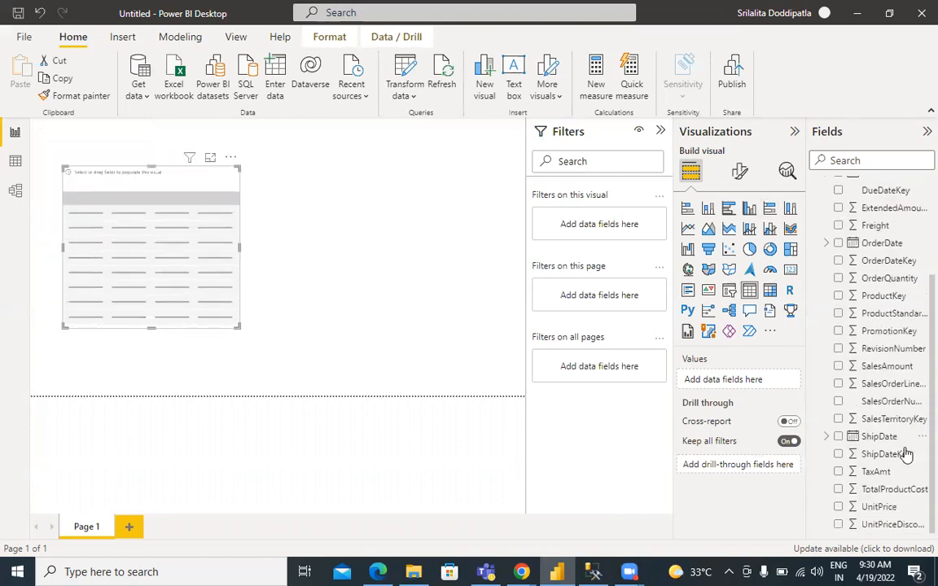
{"action": "left_click_drag", "start_coordinate": [847, 370], "coordinate": [760, 387]}
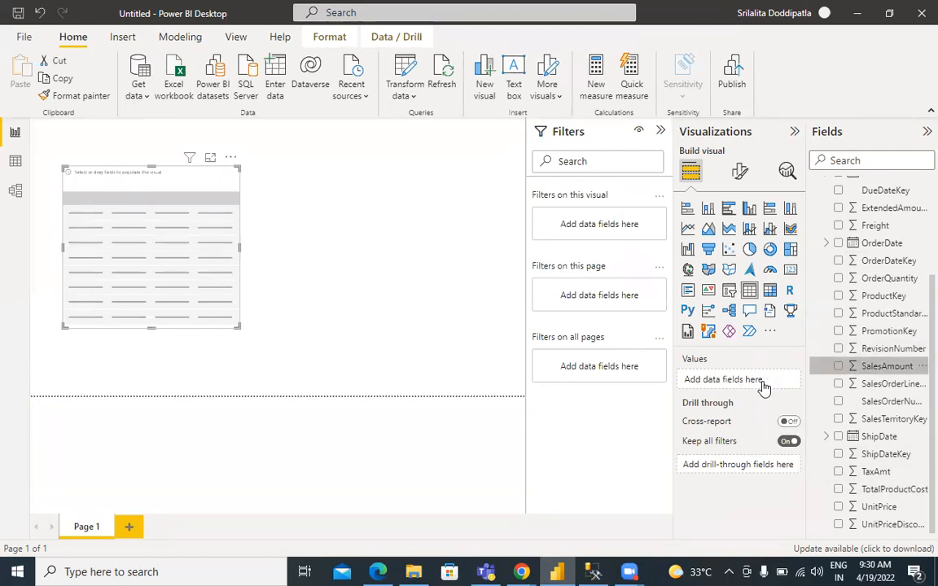
{"action": "scroll", "coordinate": [915, 231], "scroll_direction": "up", "scroll_amount": 4}
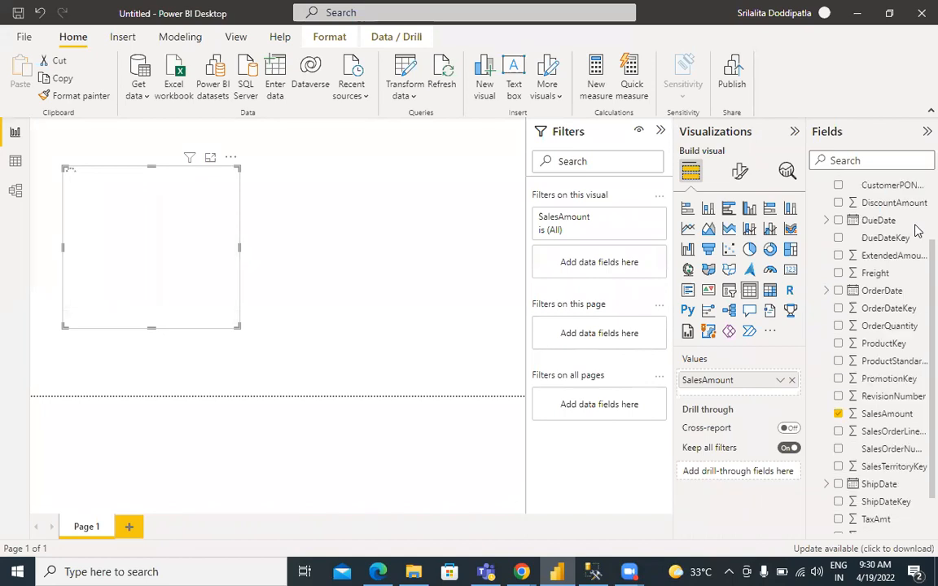
Put Year from DimDate's FullDateAlternateKey date hierarchy ahead of SalesAmount in the table and show the visual in focus mode
{"action": "left_click", "coordinate": [816, 186]}
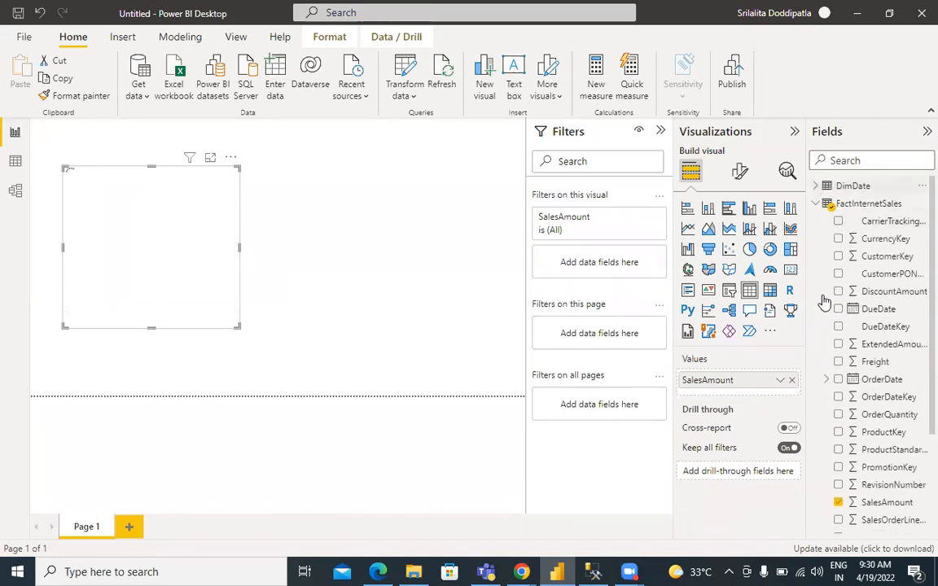
{"action": "left_click", "coordinate": [828, 449]}
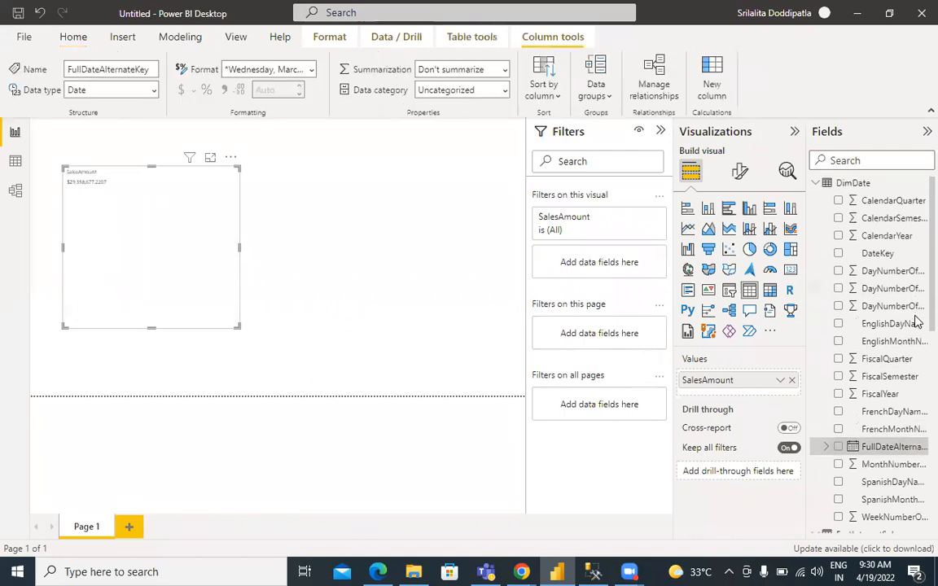
{"action": "scroll", "coordinate": [830, 352], "scroll_direction": "down", "scroll_amount": 3}
{"action": "left_click", "coordinate": [828, 348]}
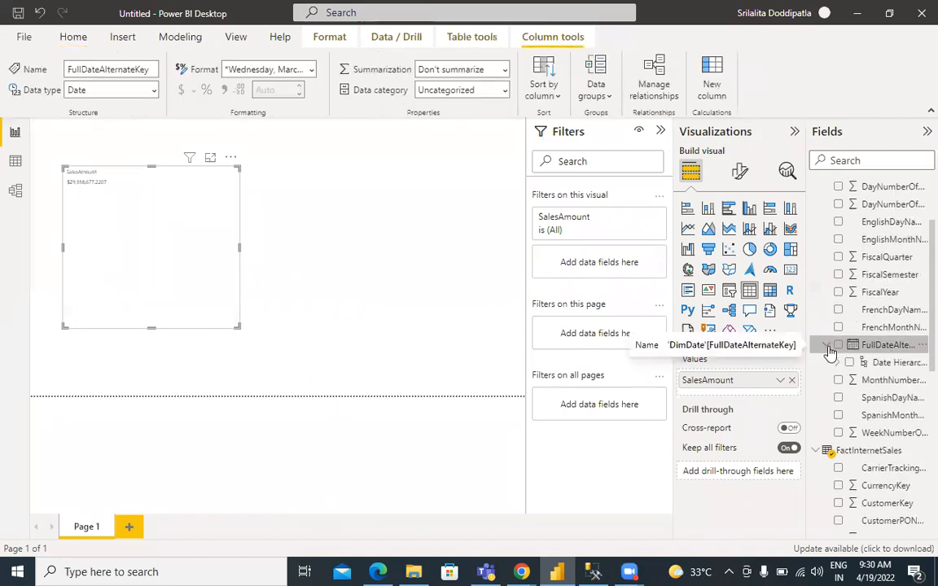
{"action": "left_click", "coordinate": [838, 362]}
{"action": "left_click_drag", "start_coordinate": [902, 384], "coordinate": [737, 384]}
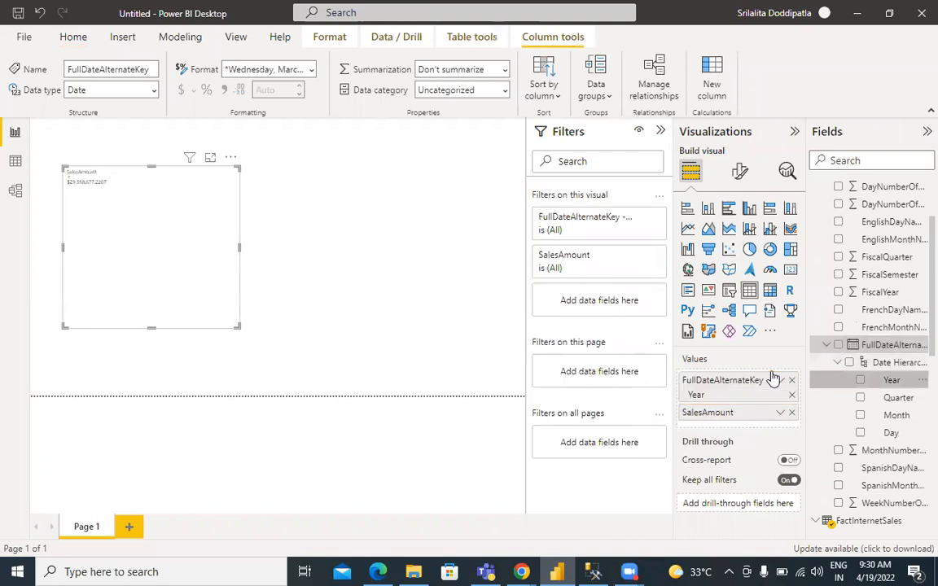
{"action": "left_click", "coordinate": [210, 157]}
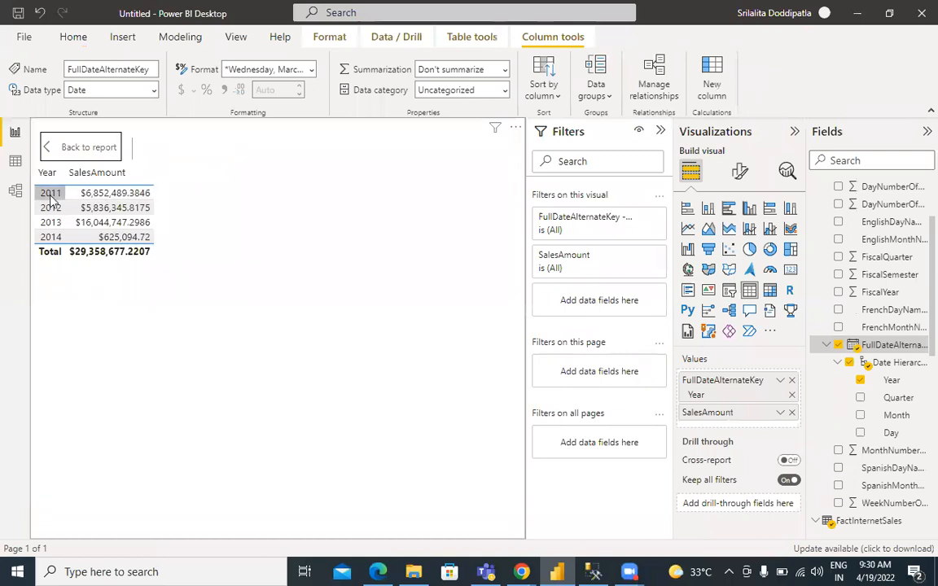
Create a new measure in the FactInternetSales table and open its formula for editing
{"action": "scroll", "coordinate": [840, 200], "scroll_direction": "up", "scroll_amount": 3}
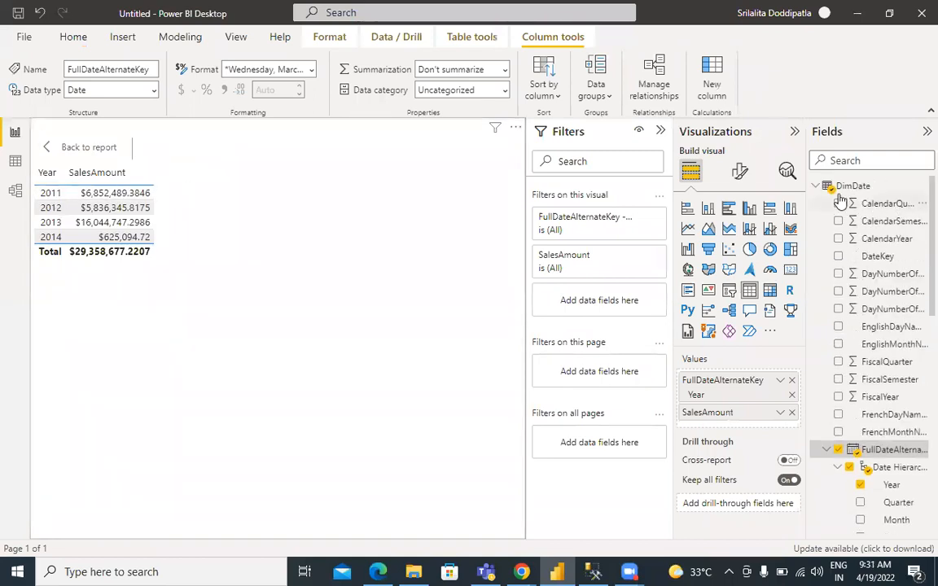
{"action": "left_click", "coordinate": [816, 191]}
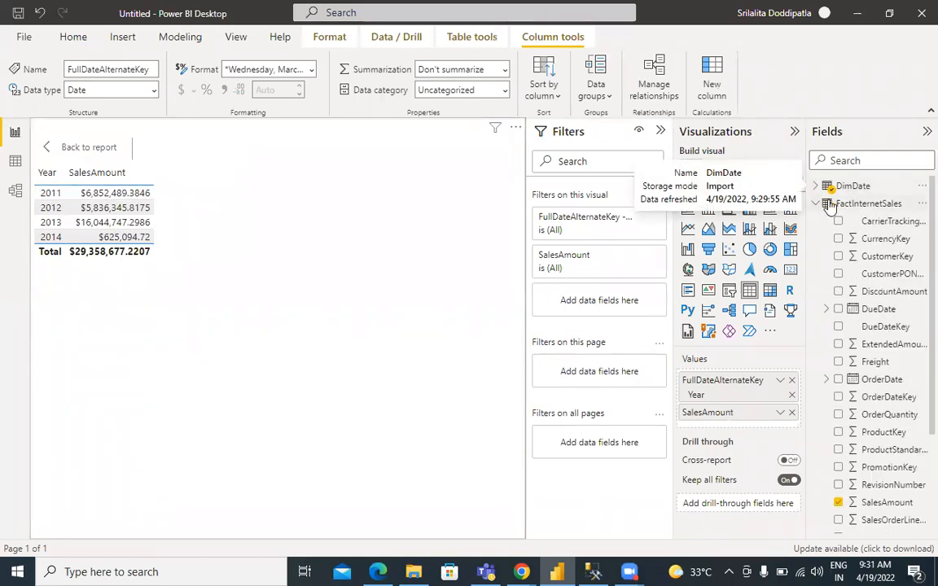
{"action": "left_click", "coordinate": [921, 204]}
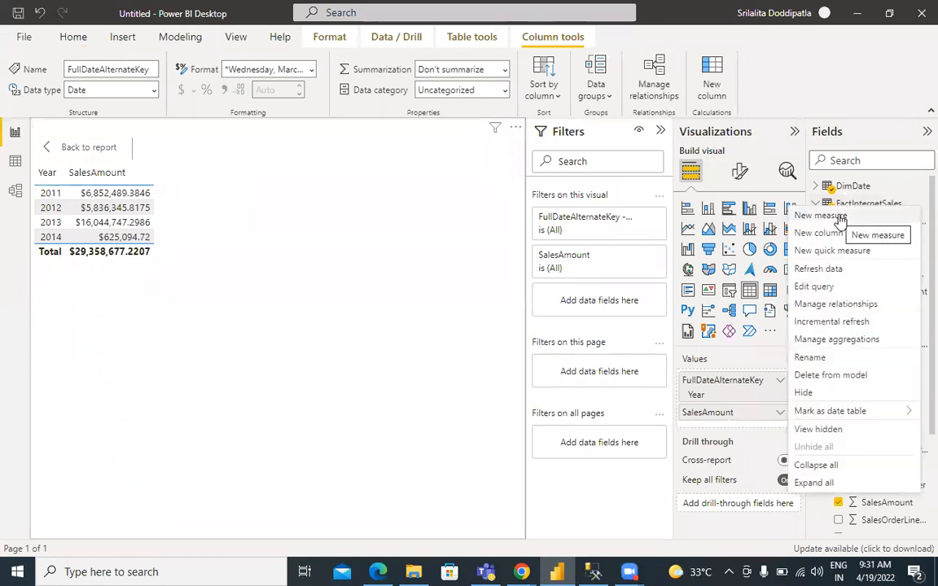
{"action": "left_click", "coordinate": [847, 203]}
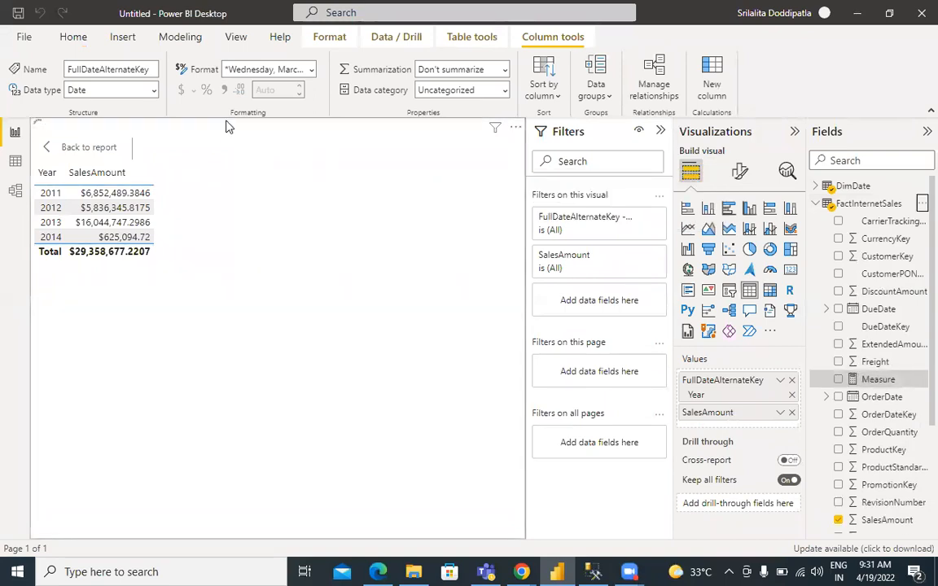
{"action": "left_click", "coordinate": [160, 130]}
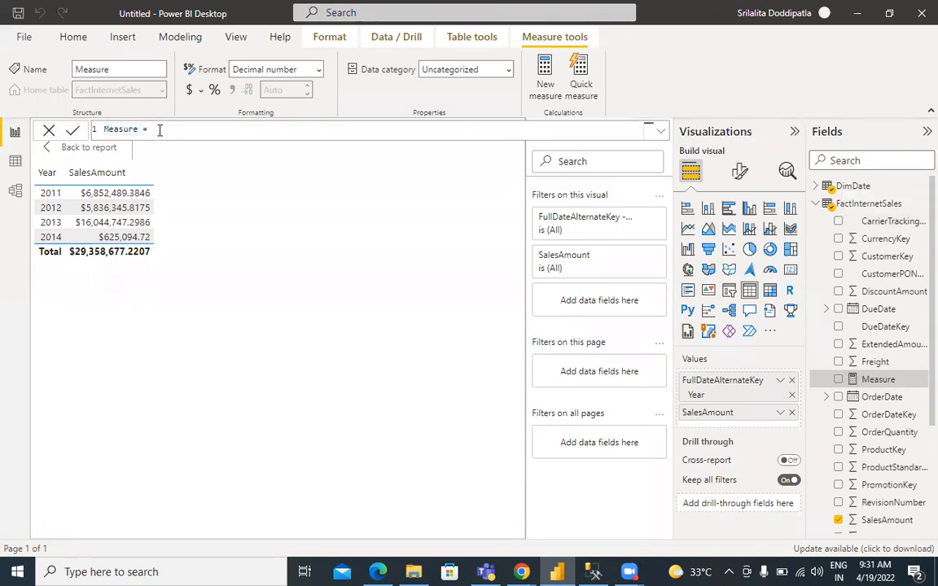
Start the measure's formula with CALCULATE, using sum(FactInternetSales[SalesAmount]) as its expression
{"action": "type", "text": "cal"}
{"action": "left_click", "coordinate": [196, 143]}
{"action": "type", "text": "sum"}
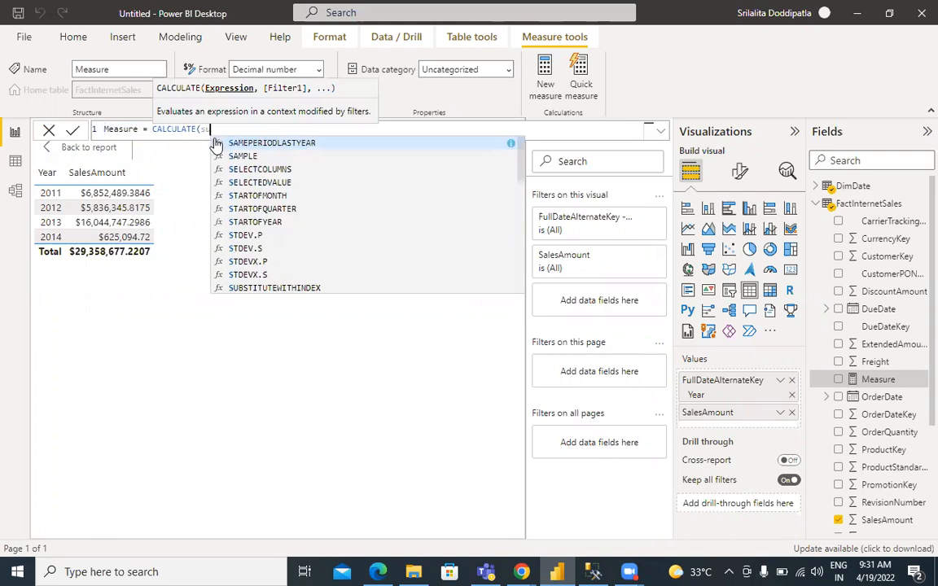
{"action": "key", "text": "shift+Return"}
{"action": "type", "text": "("}
{"action": "key", "text": "BackSpace"}
{"action": "key", "text": "BackSpace"}
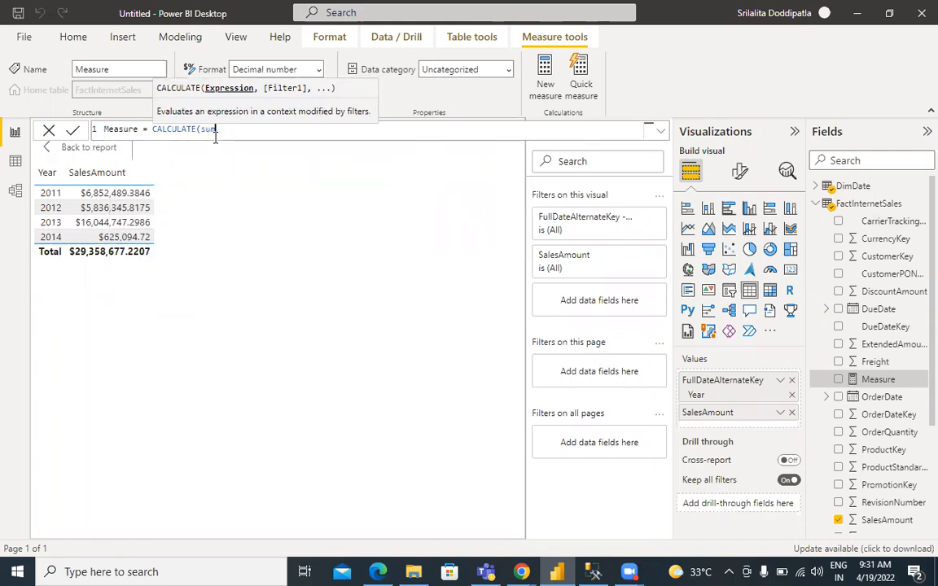
{"action": "type", "text": "(sal"}
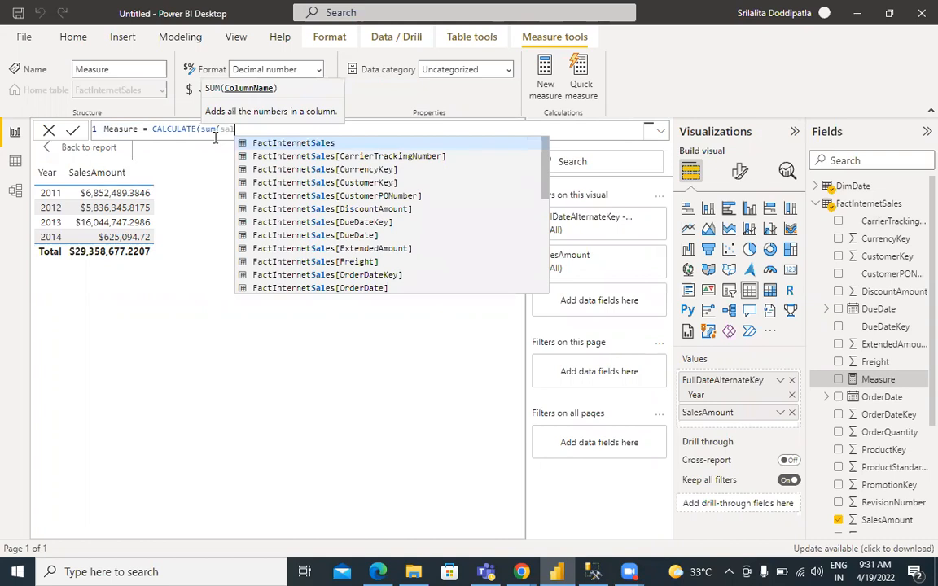
{"action": "type", "text": "esam"}
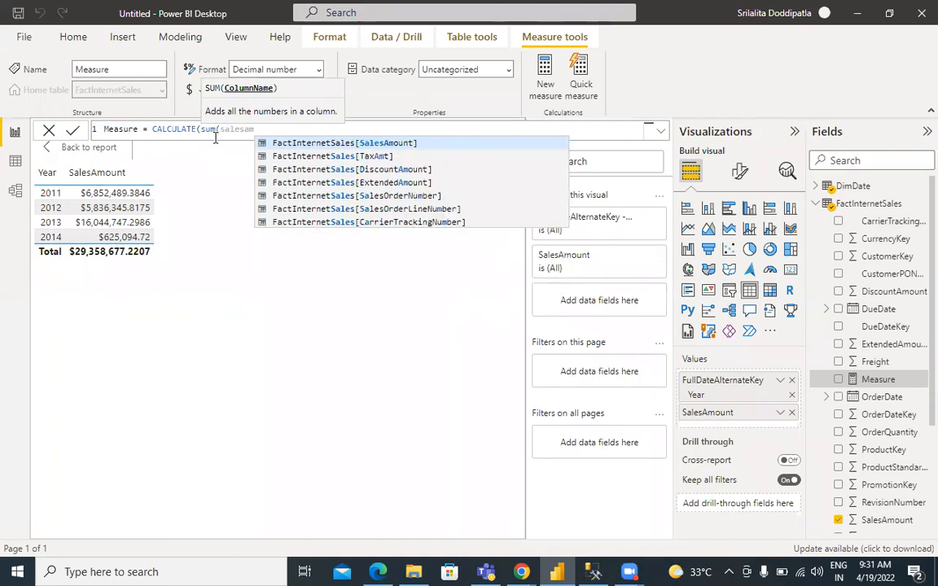
{"action": "left_click", "coordinate": [276, 147]}
{"action": "type", "text": ")"}
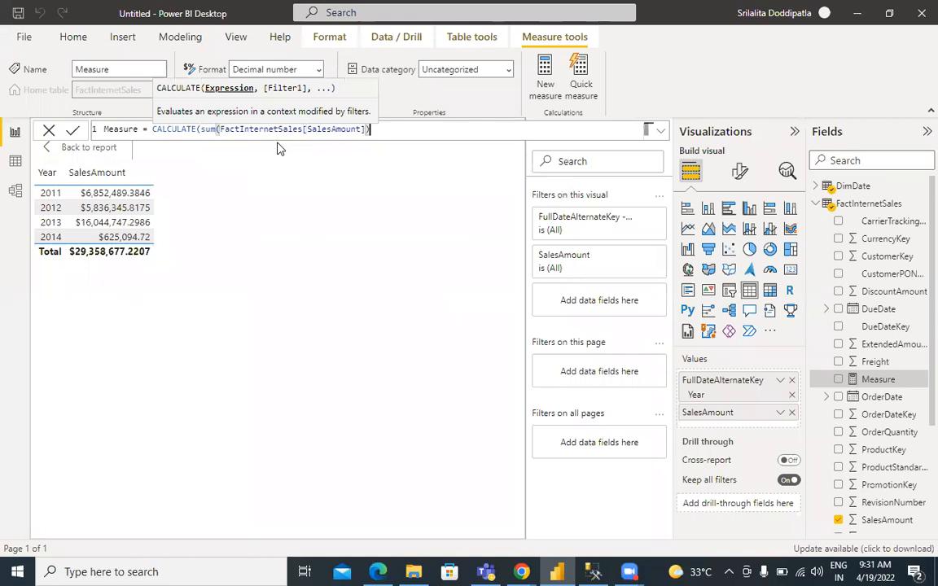
{"action": "type", "text": ","}
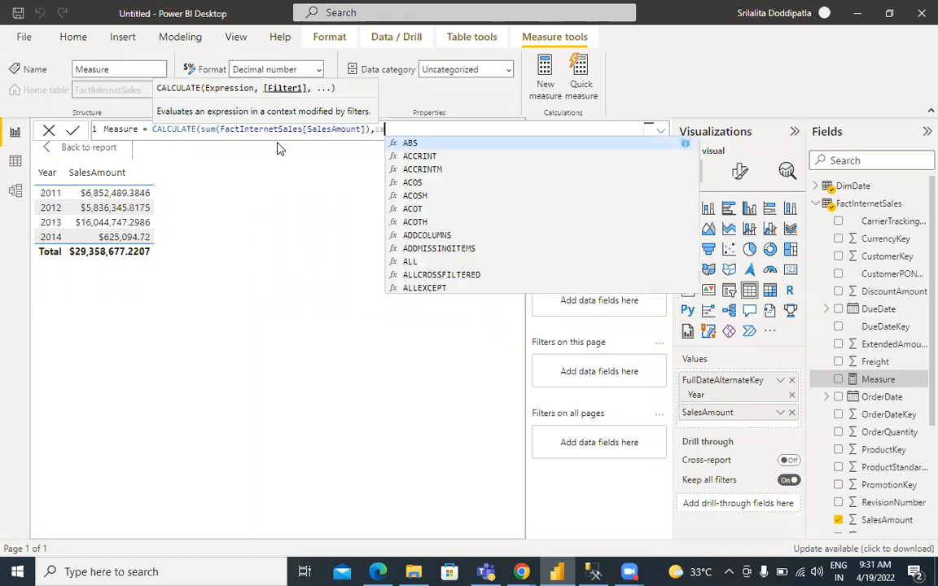
Complete the formula with the filter SAMEPERIODLASTYEAR(DimDate[FullDateAlternateKey].[Date]) and commit the measure
{"action": "type", "text": "same"}
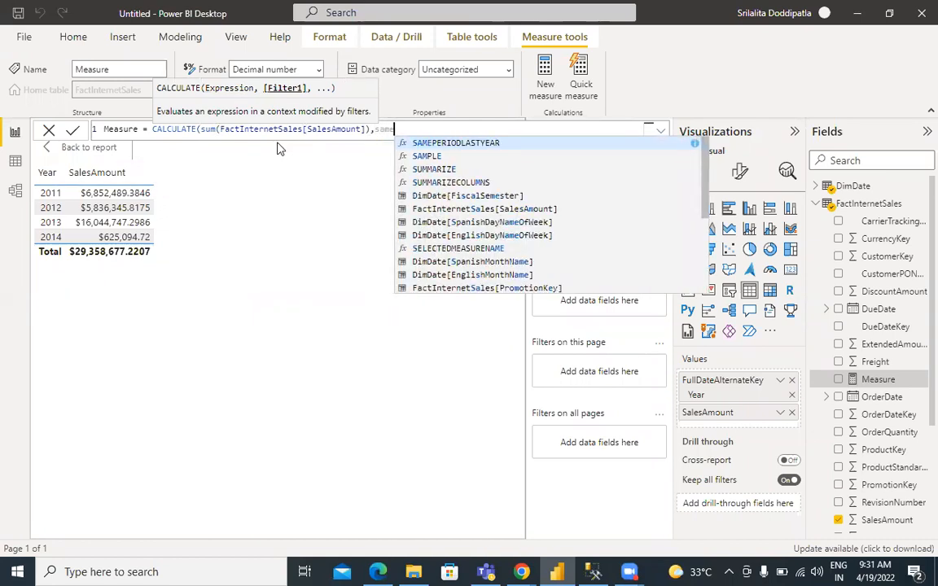
{"action": "left_click", "coordinate": [425, 143]}
{"action": "type", "text": "f"}
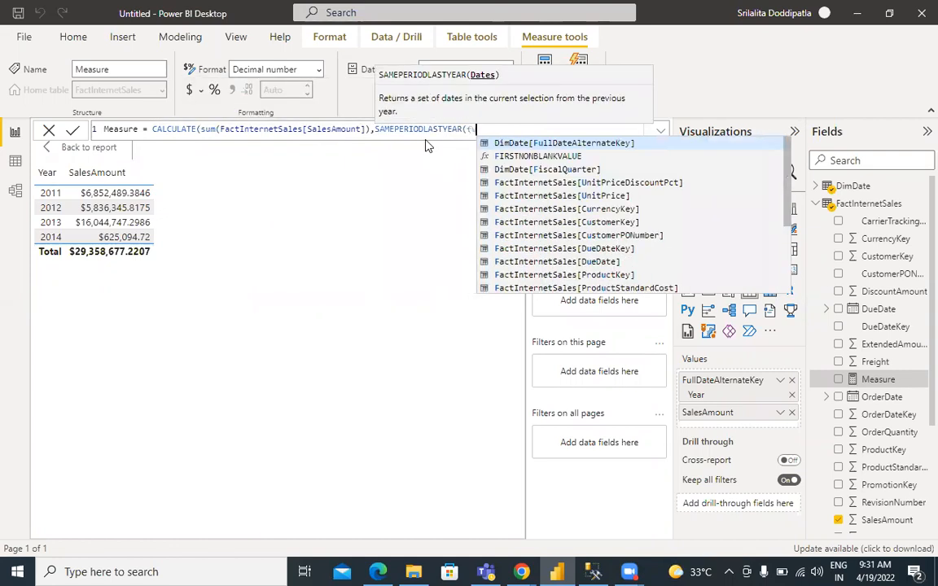
{"action": "type", "text": "ull"}
{"action": "left_click", "coordinate": [501, 145]}
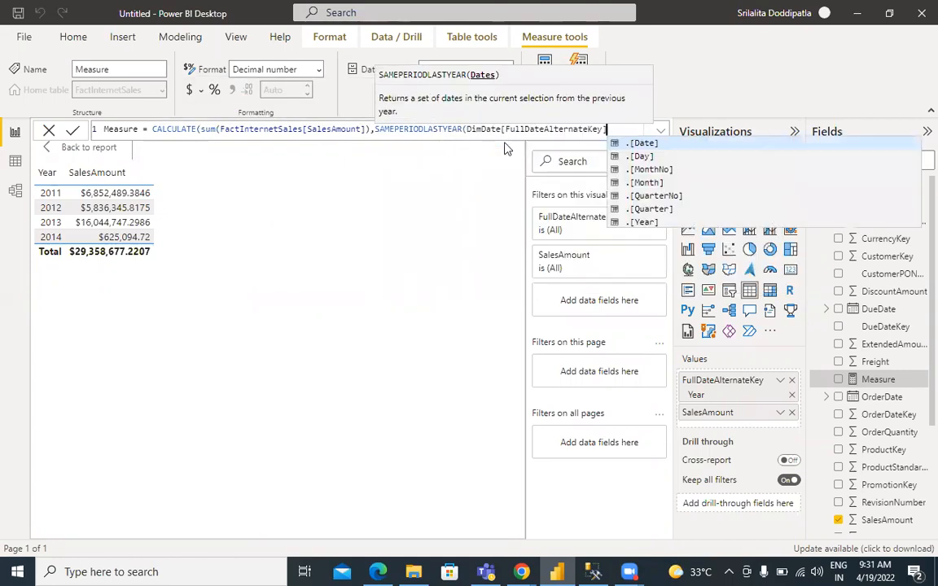
{"action": "left_click", "coordinate": [632, 144]}
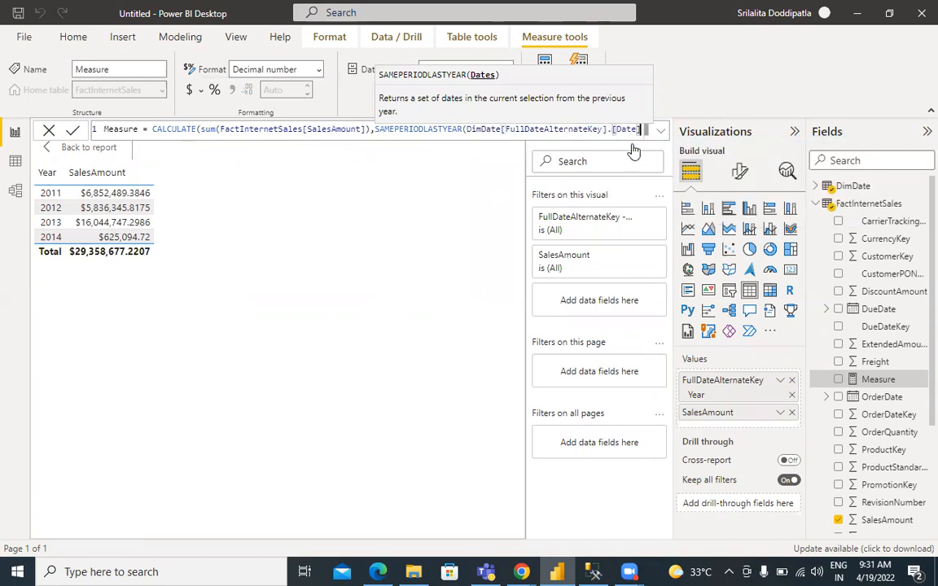
{"action": "type", "text": ")"}
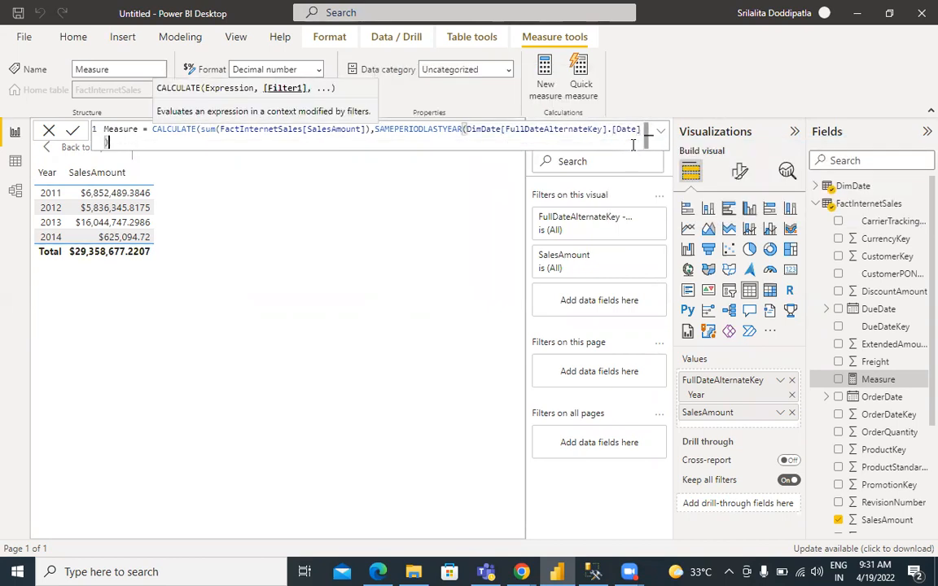
{"action": "type", "text": ")"}
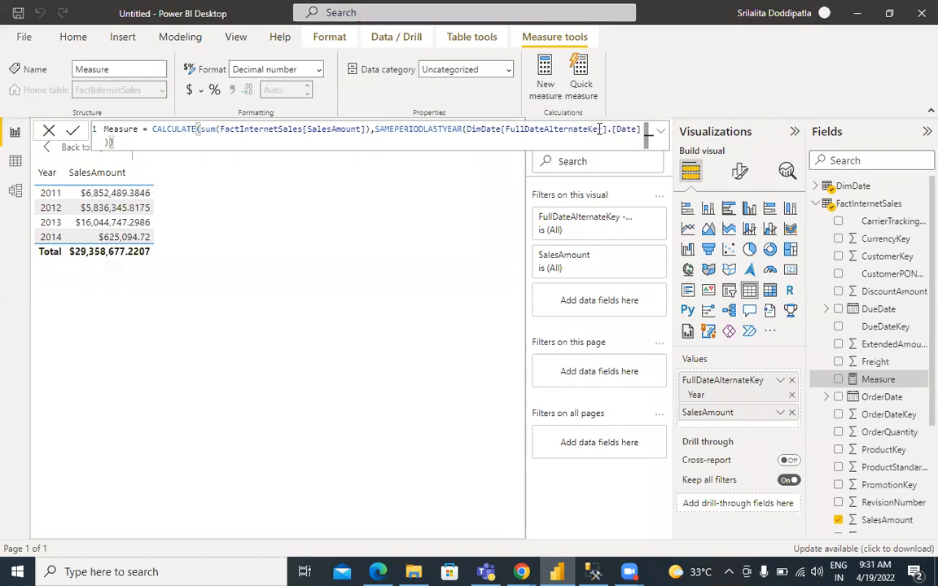
{"action": "left_click_drag", "start_coordinate": [603, 130], "coordinate": [502, 128]}
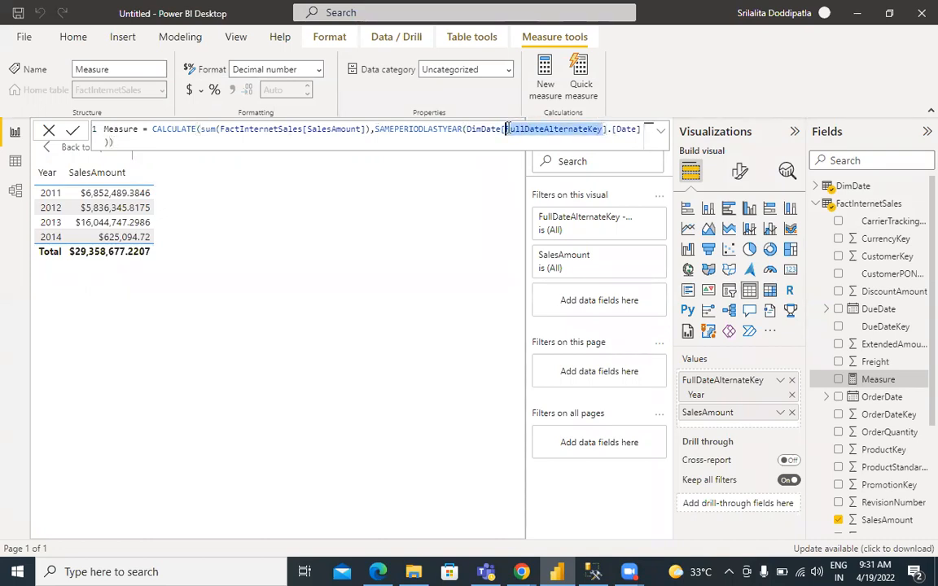
{"action": "left_click", "coordinate": [78, 131]}
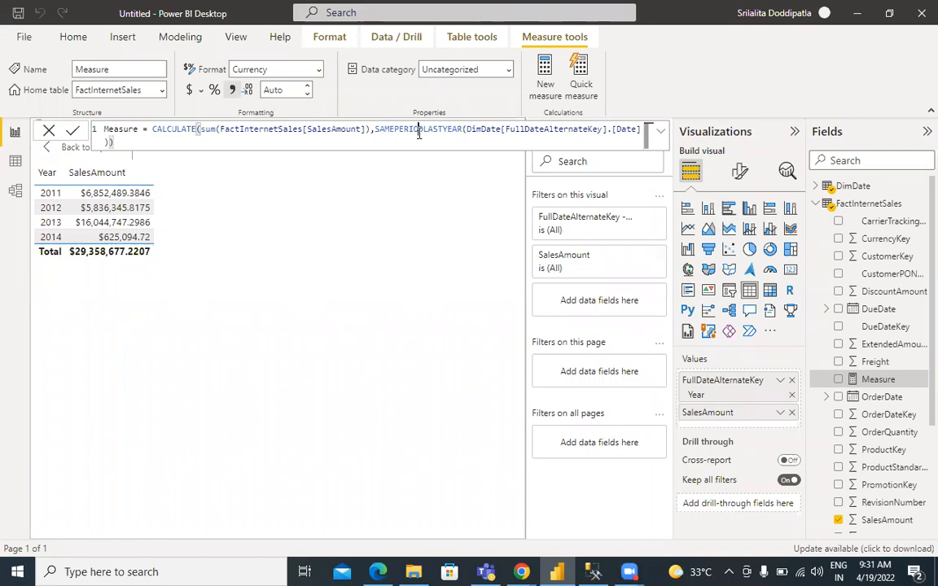
Rename the measure to SAMEPERIODLASTYEAR by reusing the function name in its formula, and commit the change
{"action": "double_click", "coordinate": [418, 130]}
{"action": "key", "text": "ctrl+c"}
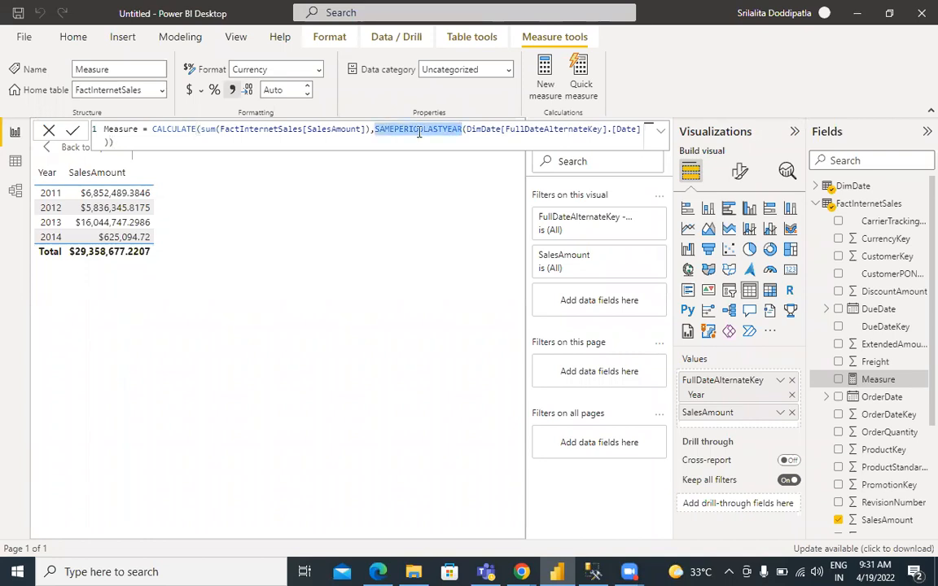
{"action": "double_click", "coordinate": [123, 129]}
{"action": "key", "text": "ctrl+v"}
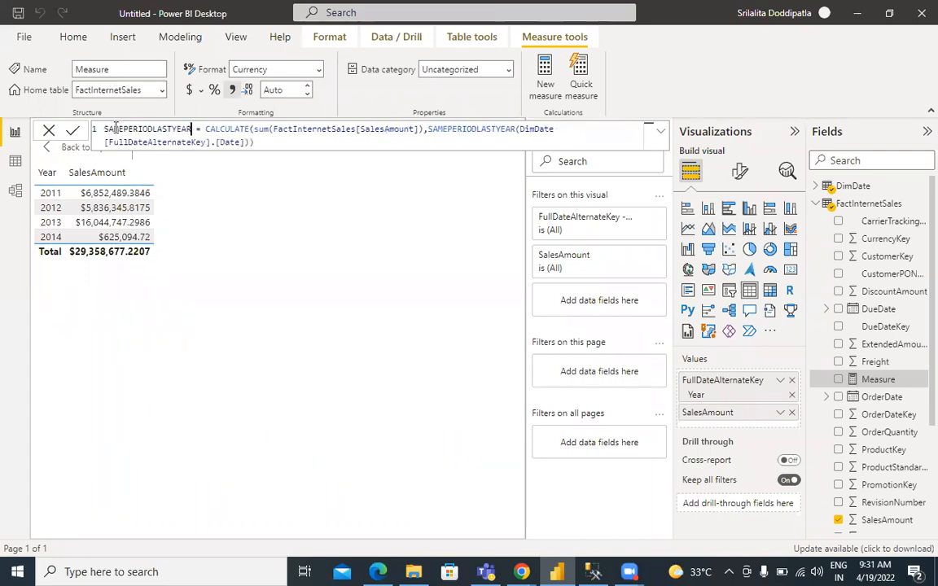
{"action": "left_click", "coordinate": [73, 130]}
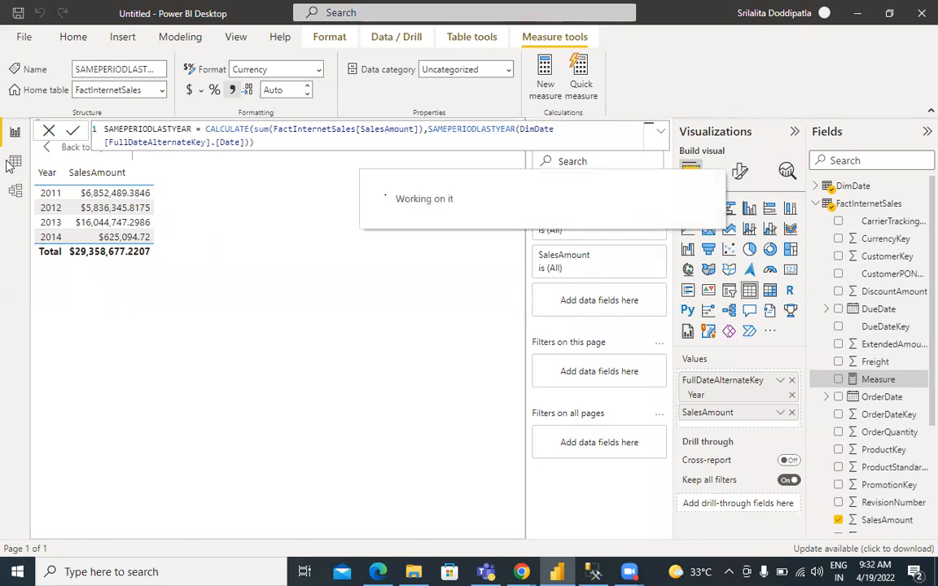
Inspect the FullDateAlternateKey column in the DimDate table's data
{"action": "left_click", "coordinate": [12, 162]}
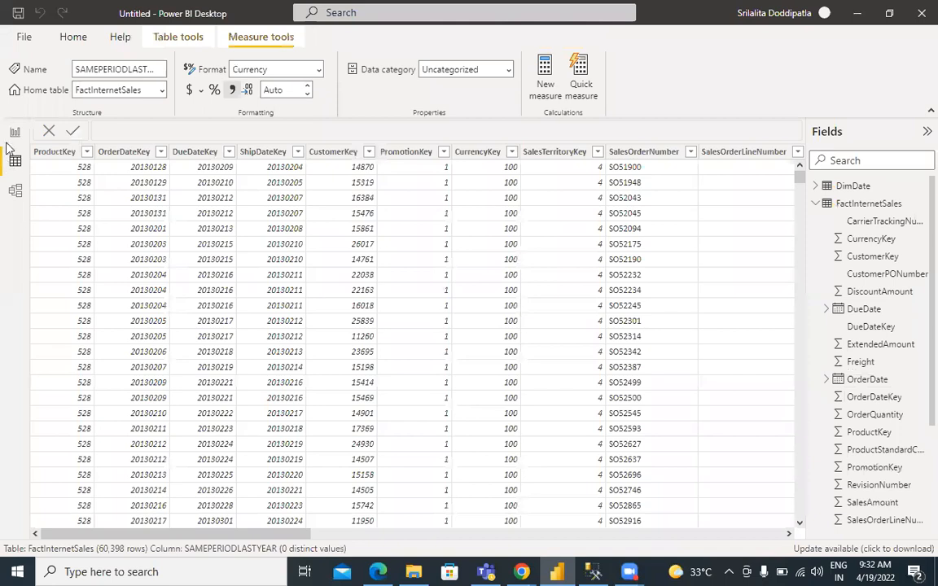
{"action": "left_click", "coordinate": [847, 186]}
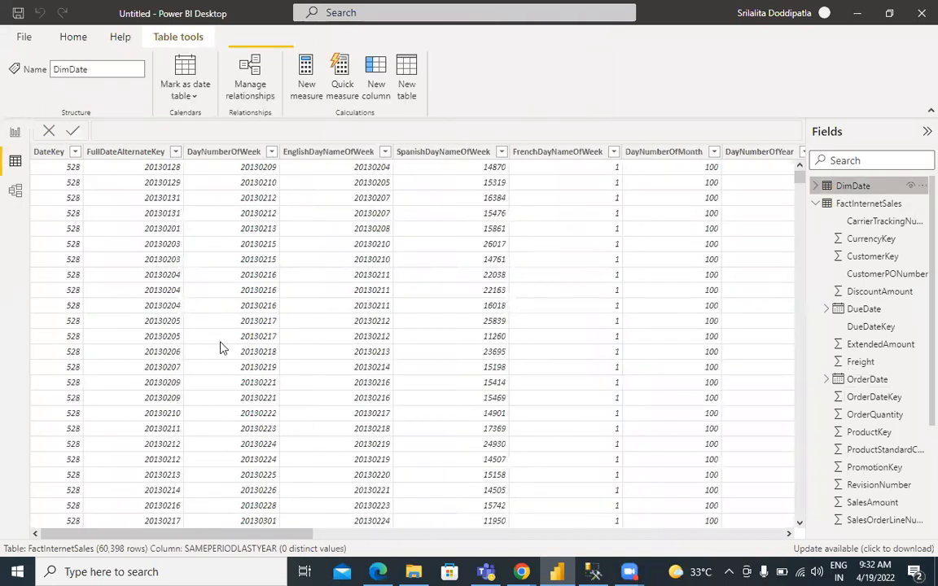
{"action": "left_click_drag", "start_coordinate": [203, 534], "coordinate": [134, 521]}
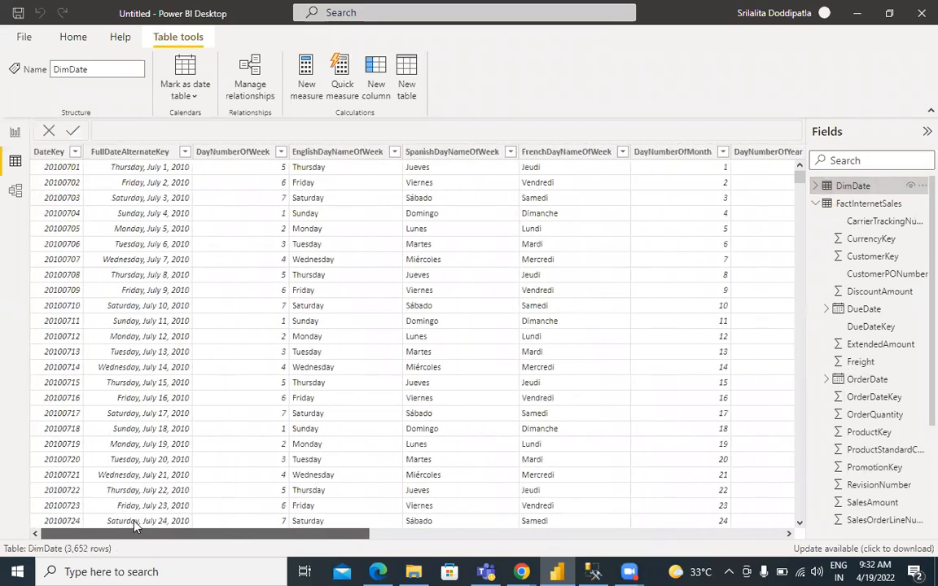
{"action": "left_click", "coordinate": [148, 155]}
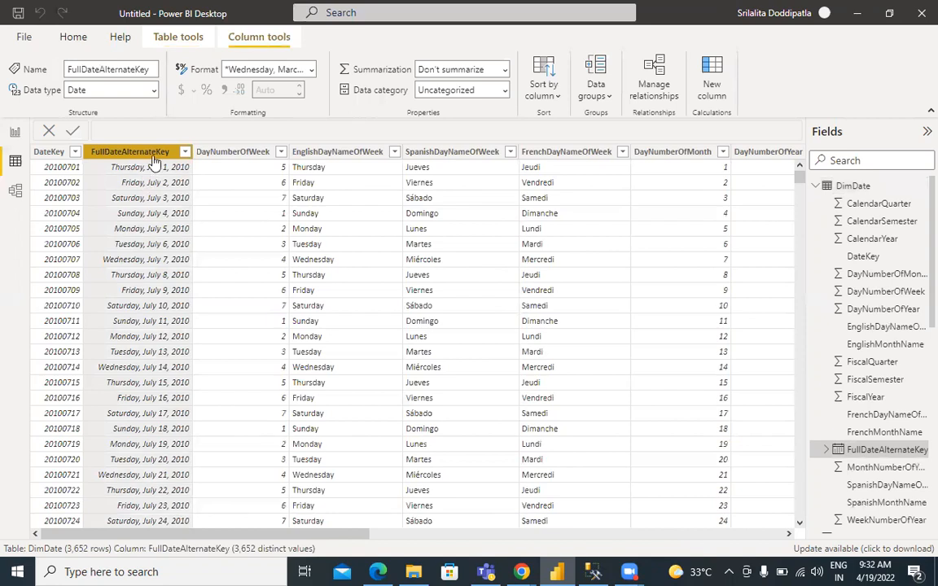
Return to the report and add the SAMEPERIODLASTYEAR measure after SalesAmount in the table visual
{"action": "left_click", "coordinate": [15, 132]}
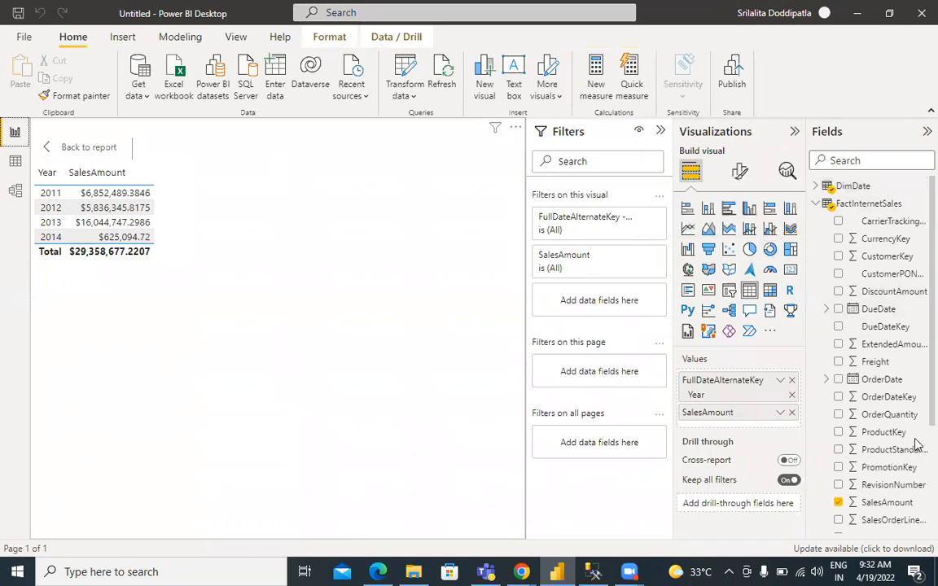
{"action": "scroll", "coordinate": [915, 444], "scroll_direction": "down", "scroll_amount": 3}
{"action": "left_click_drag", "start_coordinate": [884, 420], "coordinate": [737, 425]}
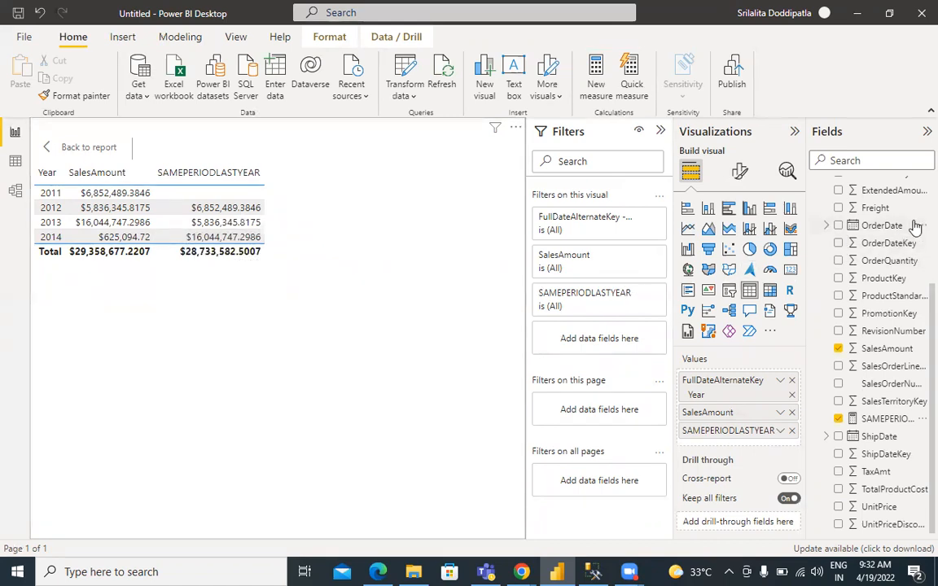
Add Month from DimDate's FullDateAlternateKey date hierarchy below Year in the table visual and review the monthly rows
{"action": "scroll", "coordinate": [867, 243], "scroll_direction": "up", "scroll_amount": 3}
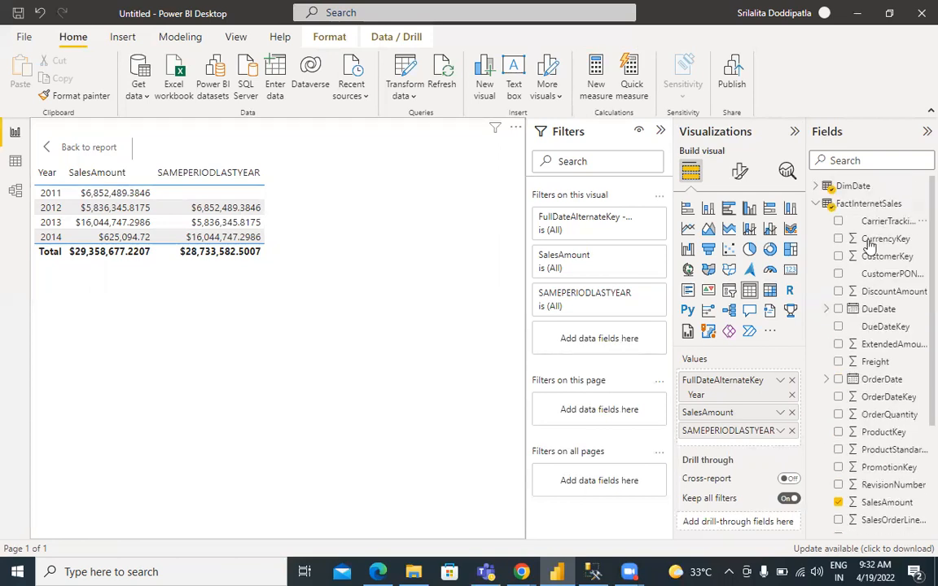
{"action": "left_click", "coordinate": [815, 204]}
{"action": "left_click", "coordinate": [816, 187]}
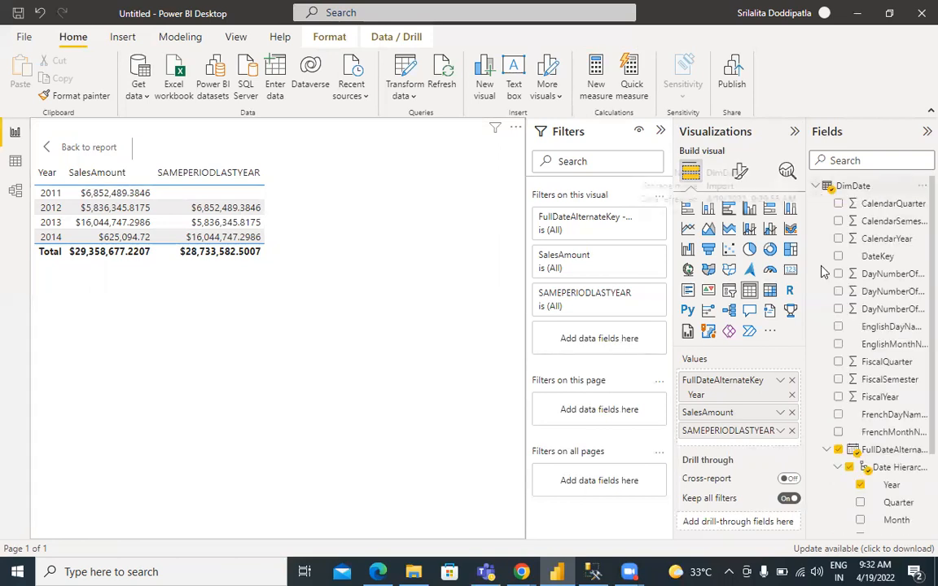
{"action": "left_click_drag", "start_coordinate": [896, 521], "coordinate": [734, 403]}
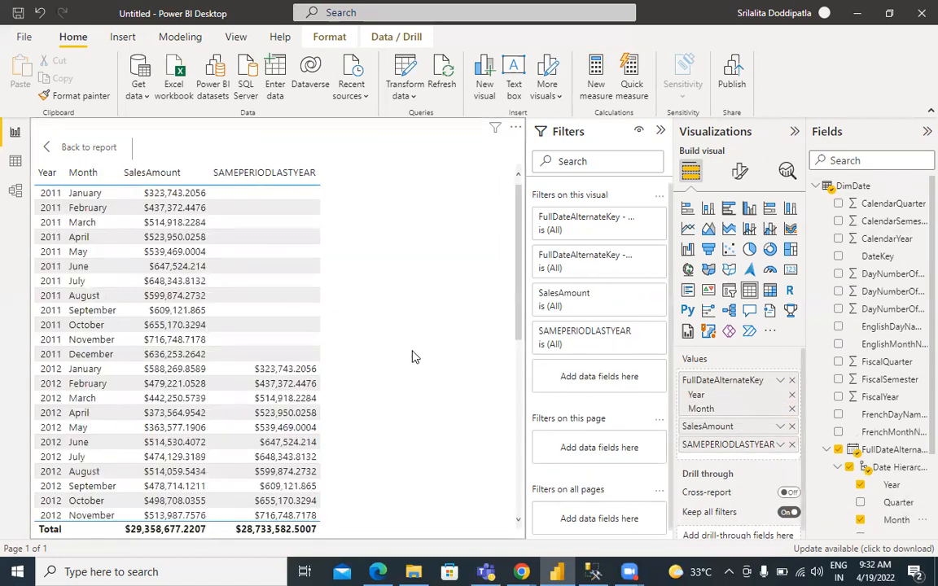
{"action": "left_click_drag", "start_coordinate": [521, 285], "coordinate": [512, 371]}
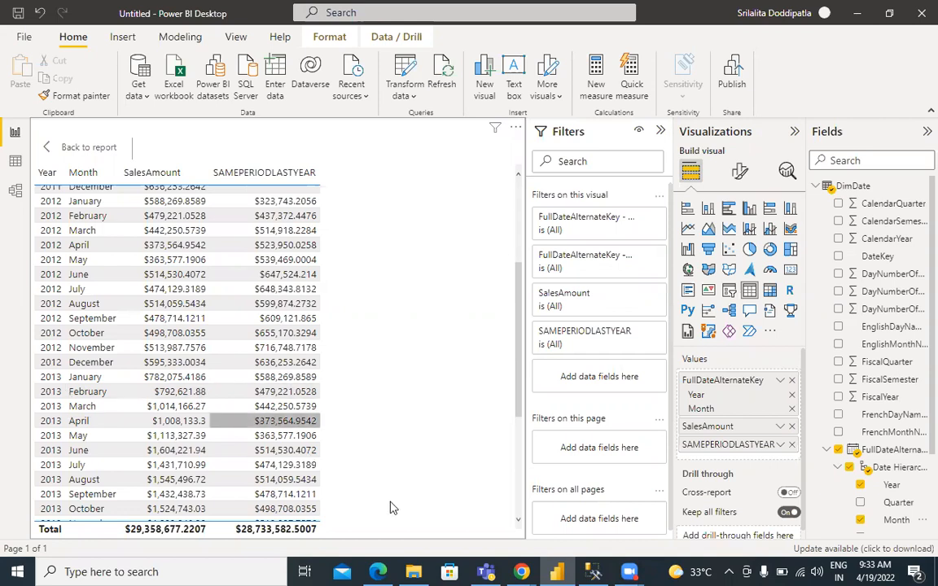
Switch to the RADACAD article in Chrome and examine the ParallelPeriod section's syntax and its three parameters
{"action": "mouse_move", "coordinate": [525, 570]}
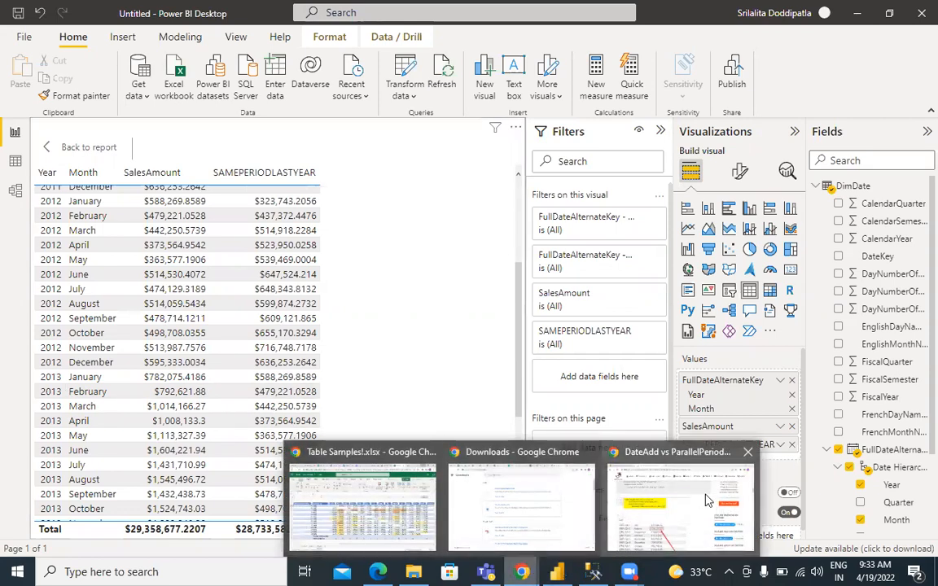
{"action": "left_click", "coordinate": [636, 449]}
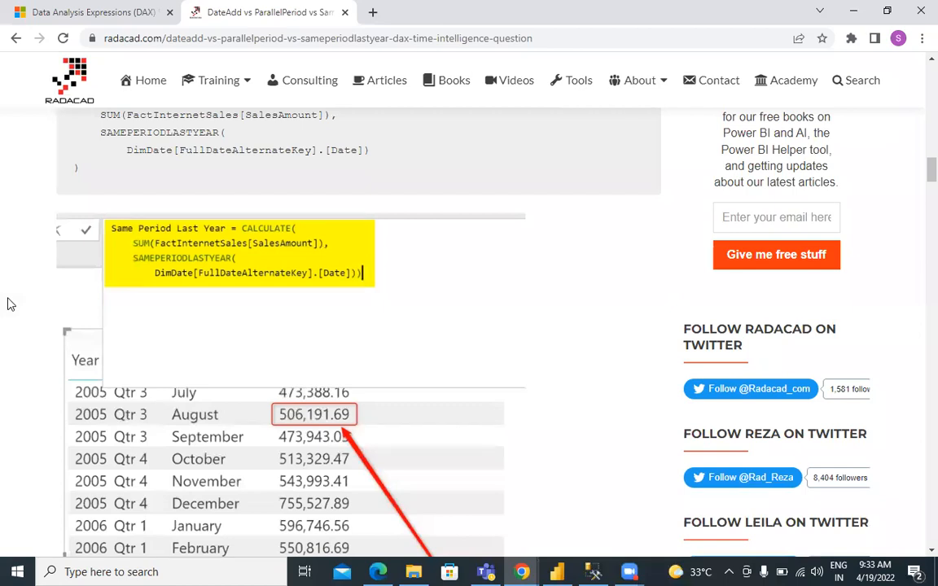
{"action": "scroll", "coordinate": [918, 553], "scroll_direction": "down", "scroll_amount": 10}
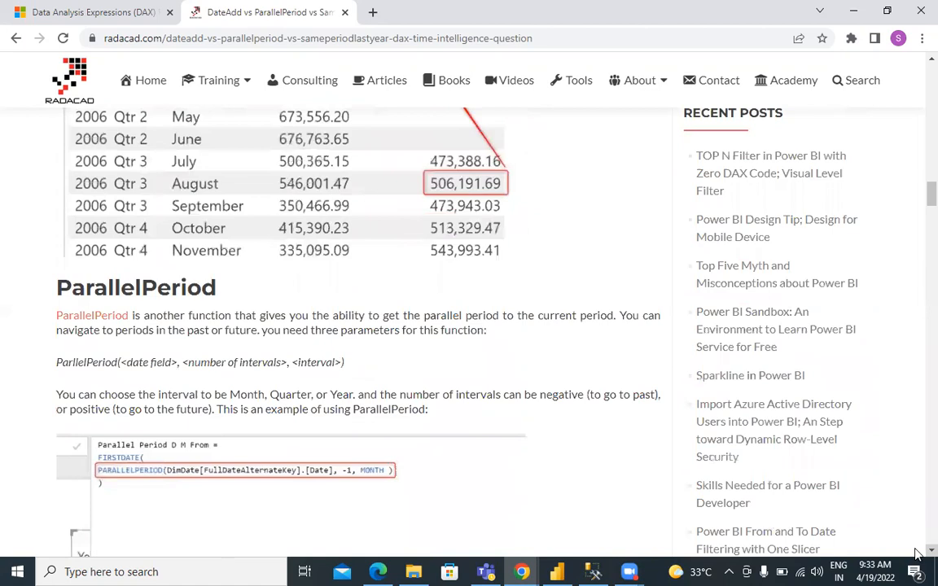
{"action": "scroll", "coordinate": [918, 554], "scroll_direction": "down", "scroll_amount": 1}
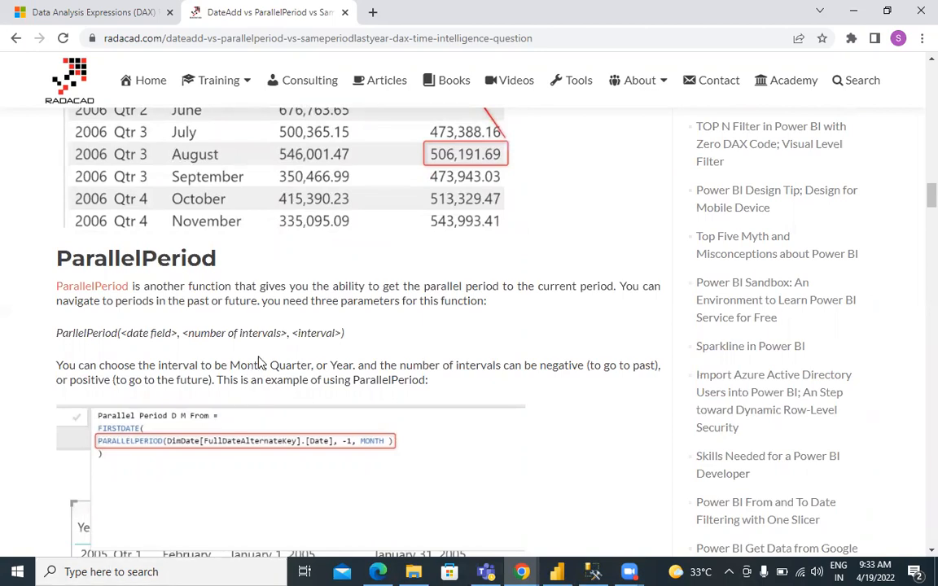
{"action": "left_click_drag", "start_coordinate": [120, 333], "coordinate": [342, 334]}
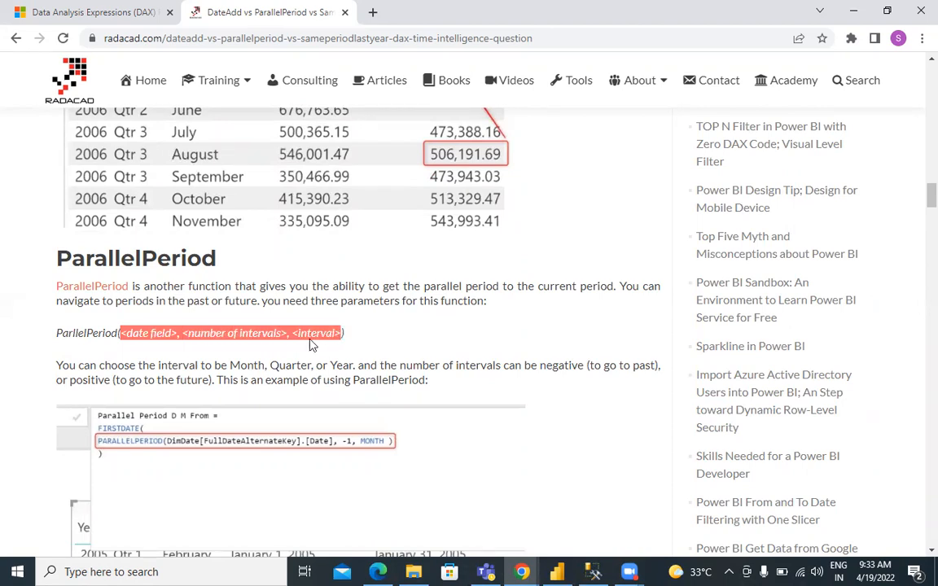
{"action": "left_click", "coordinate": [175, 339]}
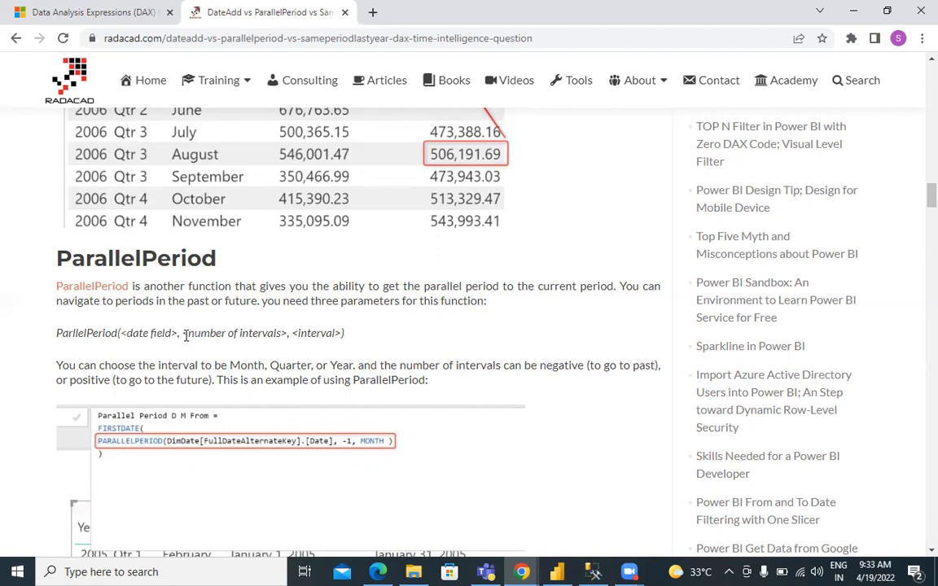
{"action": "left_click_drag", "start_coordinate": [182, 333], "coordinate": [342, 333]}
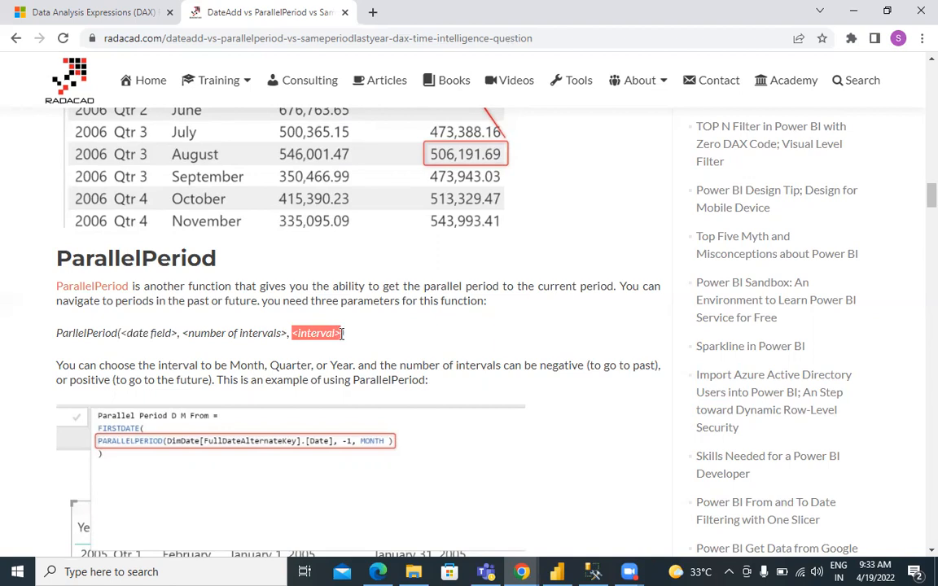
{"action": "left_click_drag", "start_coordinate": [122, 333], "coordinate": [175, 334]}
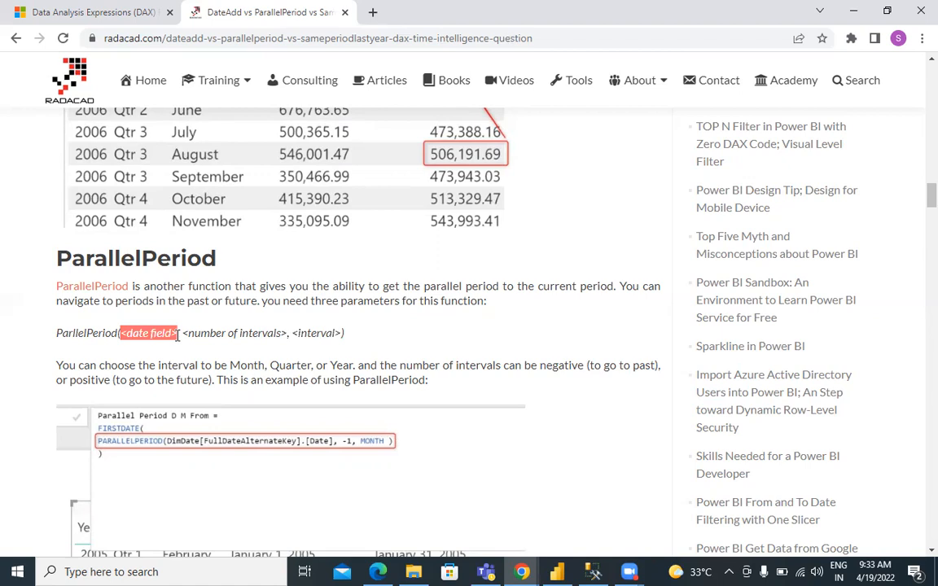
Examine the article's date field parameter and its explanation of negative and positive interval numbers for ParallelPeriod
{"action": "left_click", "coordinate": [181, 333]}
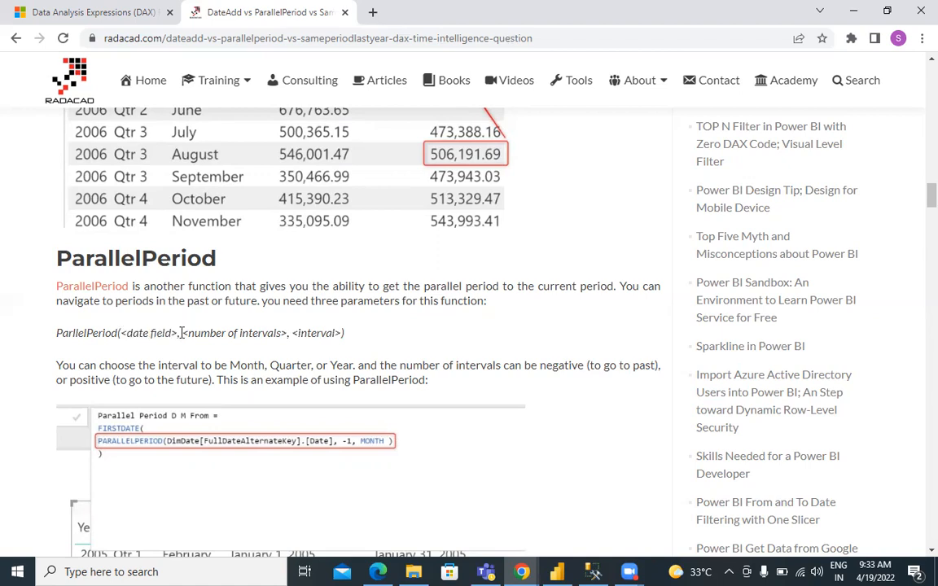
{"action": "left_click_drag", "start_coordinate": [180, 333], "coordinate": [121, 330]}
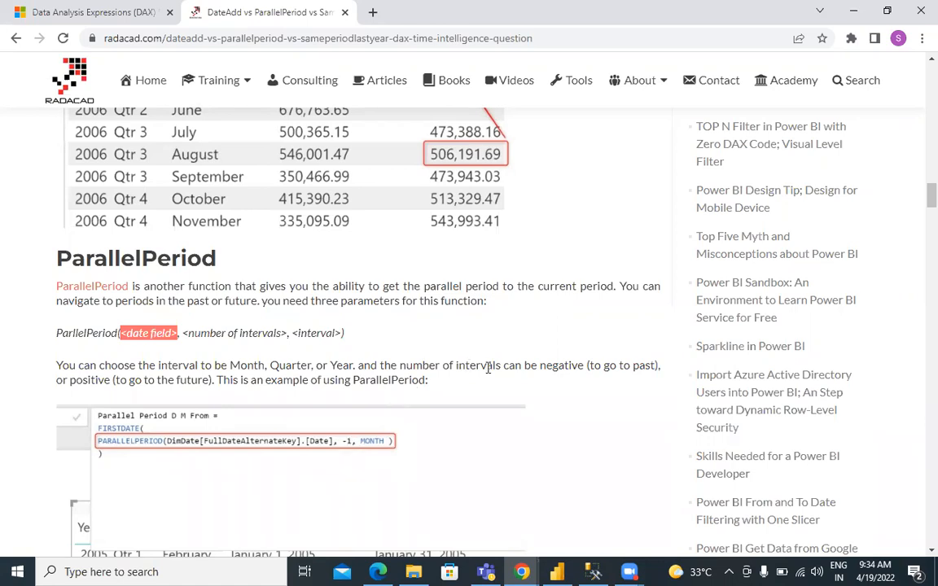
{"action": "left_click_drag", "start_coordinate": [537, 370], "coordinate": [661, 368]}
{"action": "left_click_drag", "start_coordinate": [70, 383], "coordinate": [216, 381]}
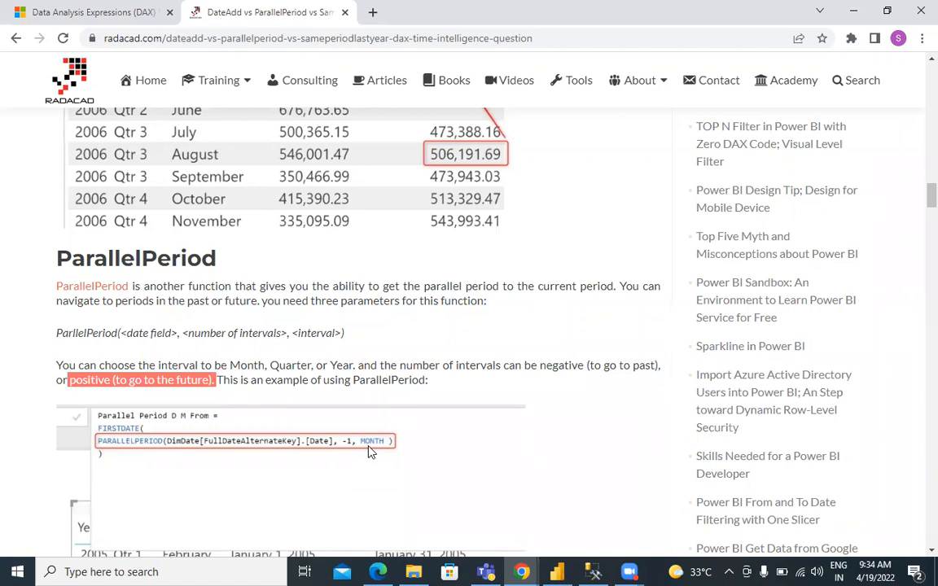
Switch to Power BI Desktop and start a new measure in FactInternetSales with CALCULATE over the sum of FactInternetSales[SalesAmount]
{"action": "left_click", "coordinate": [556, 571]}
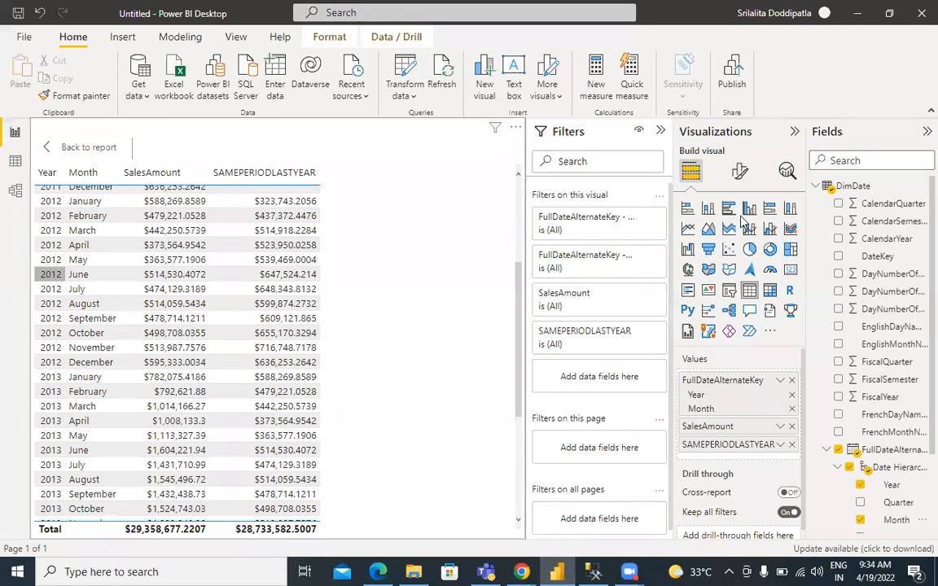
{"action": "left_click", "coordinate": [815, 186]}
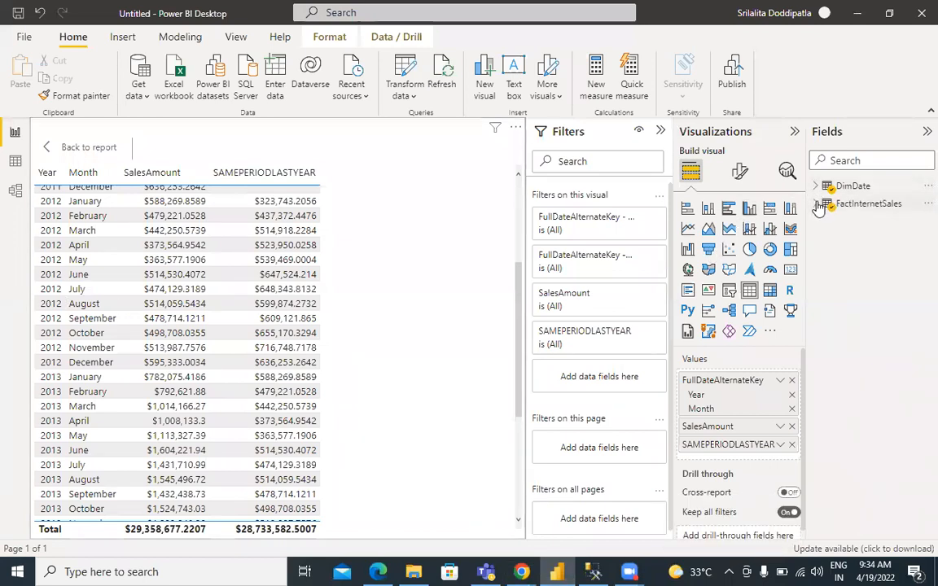
{"action": "left_click", "coordinate": [816, 203]}
{"action": "left_click", "coordinate": [926, 203]}
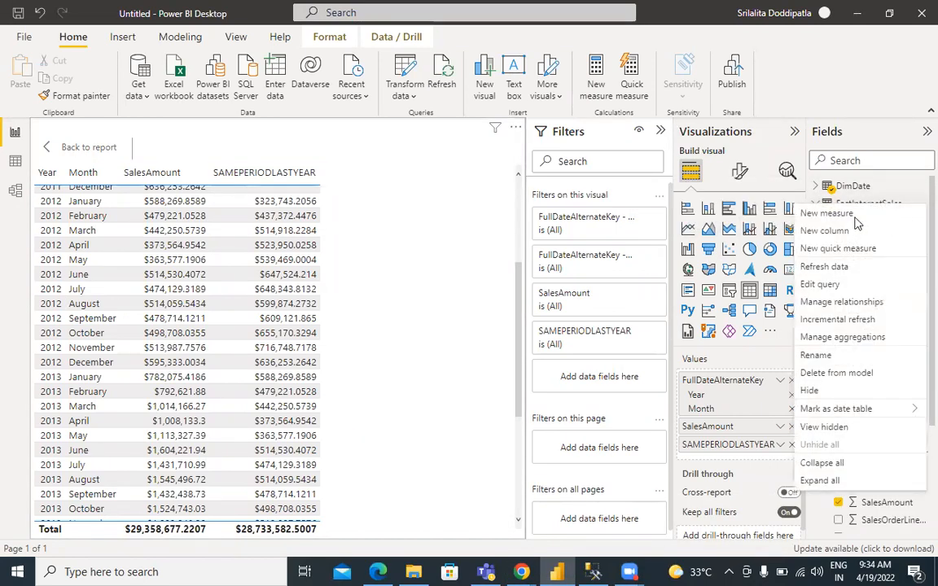
{"action": "left_click", "coordinate": [848, 215]}
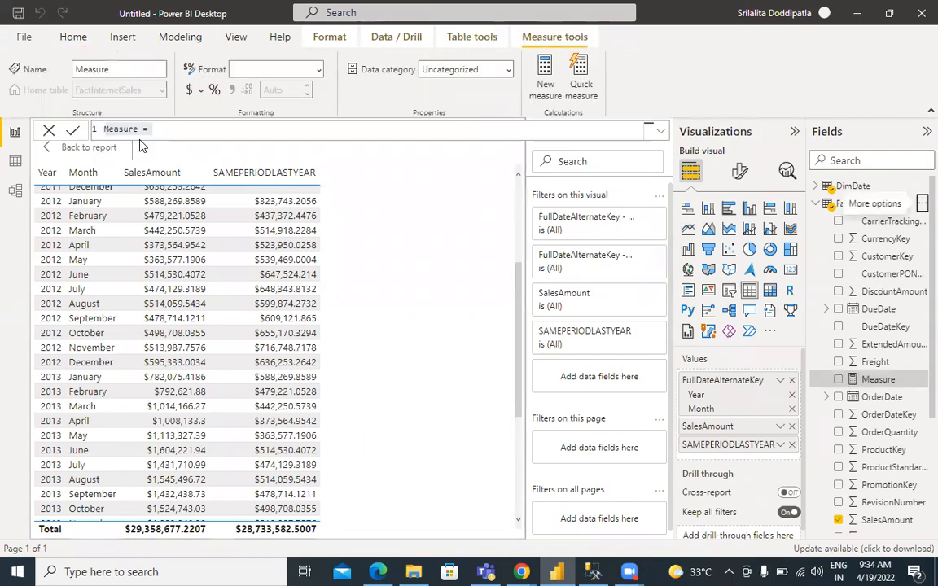
{"action": "type", "text": "cal"}
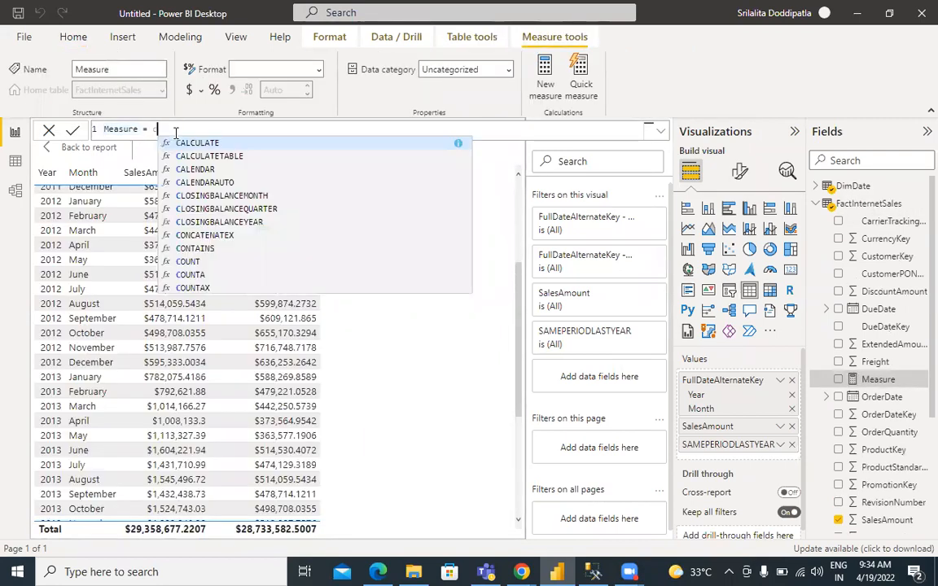
{"action": "left_click", "coordinate": [198, 145]}
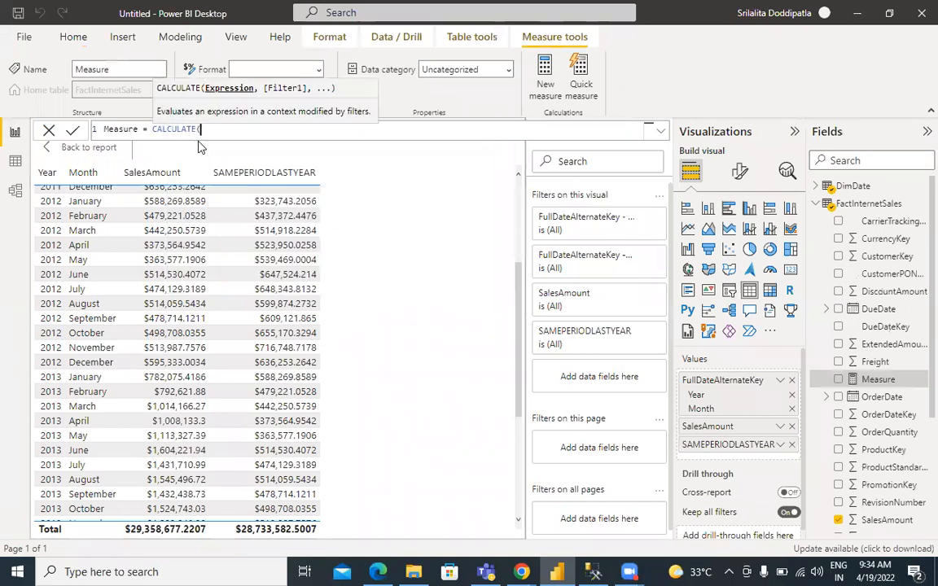
{"action": "type", "text": "sum(sal"}
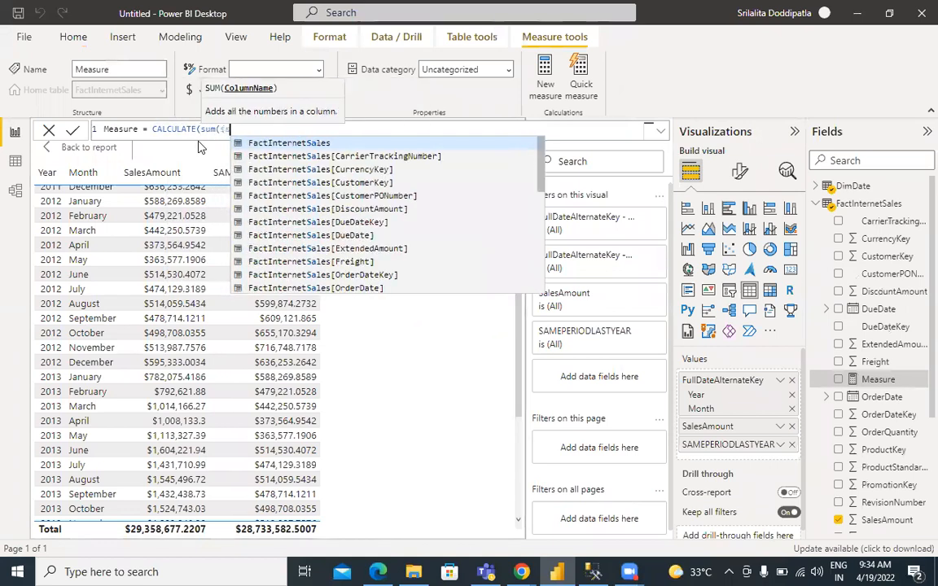
{"action": "type", "text": "esma"}
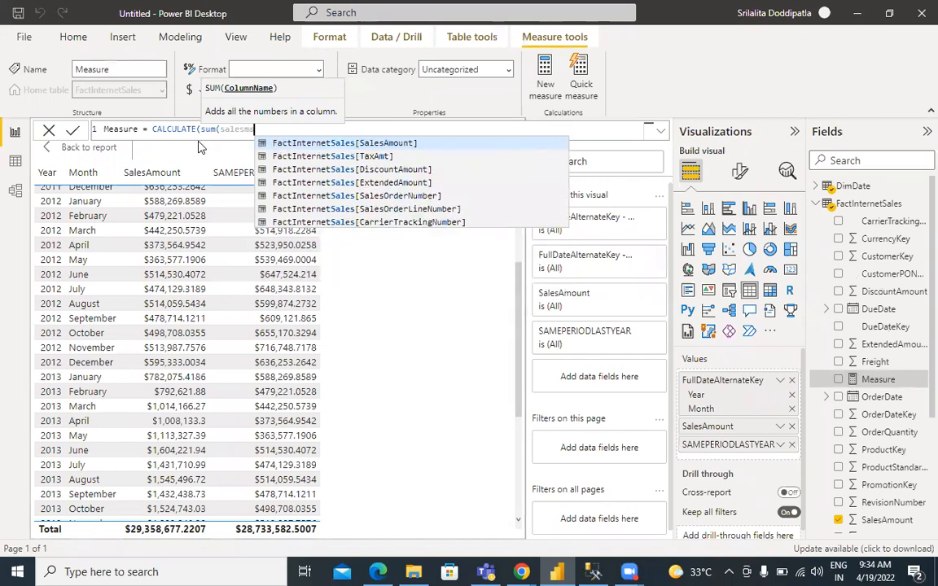
{"action": "left_click", "coordinate": [284, 144]}
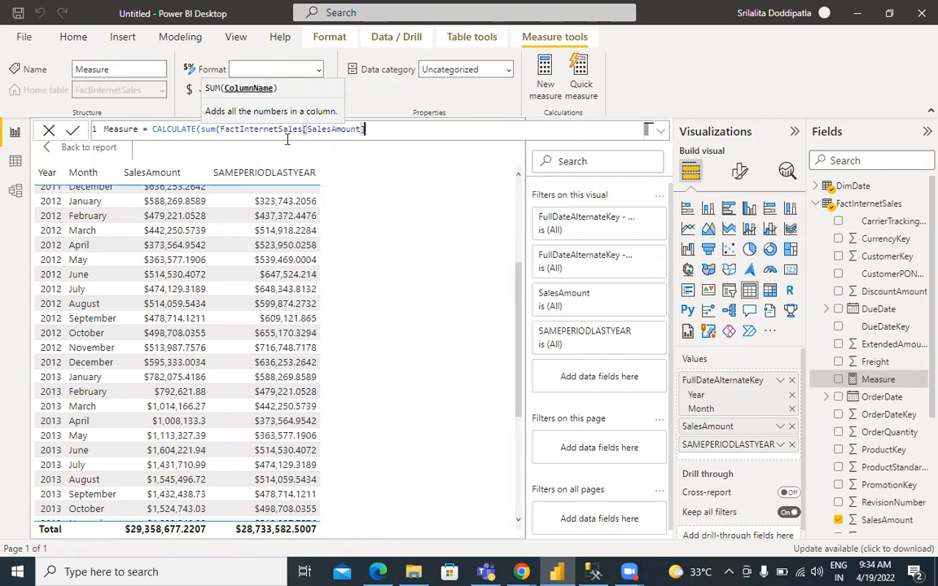
{"action": "type", "text": ")"}
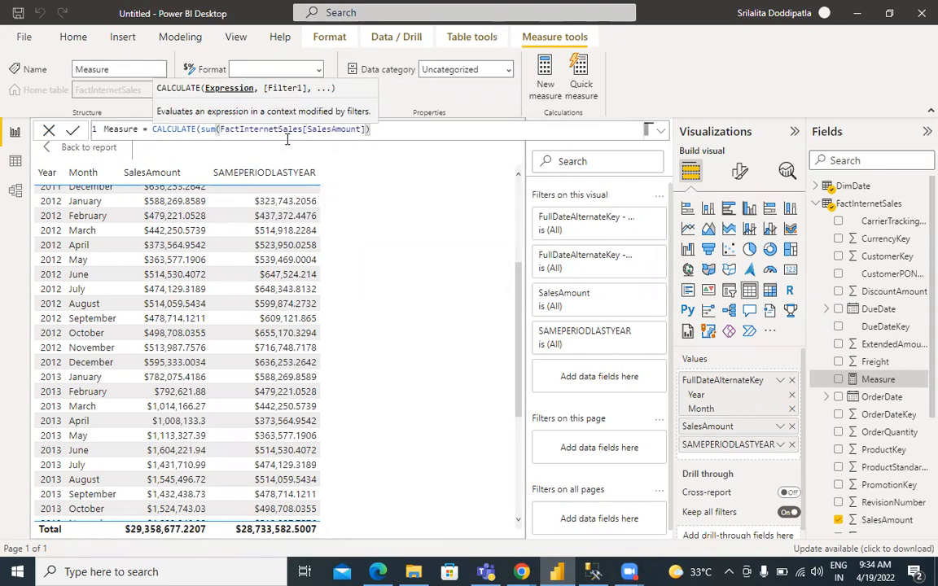
Add PARALLELPERIOD as the CALCULATE filter, using DimDate[FullDateAlternateKey].[Date], -1 and YEAR as its arguments
{"action": "type", "text": ",pa"}
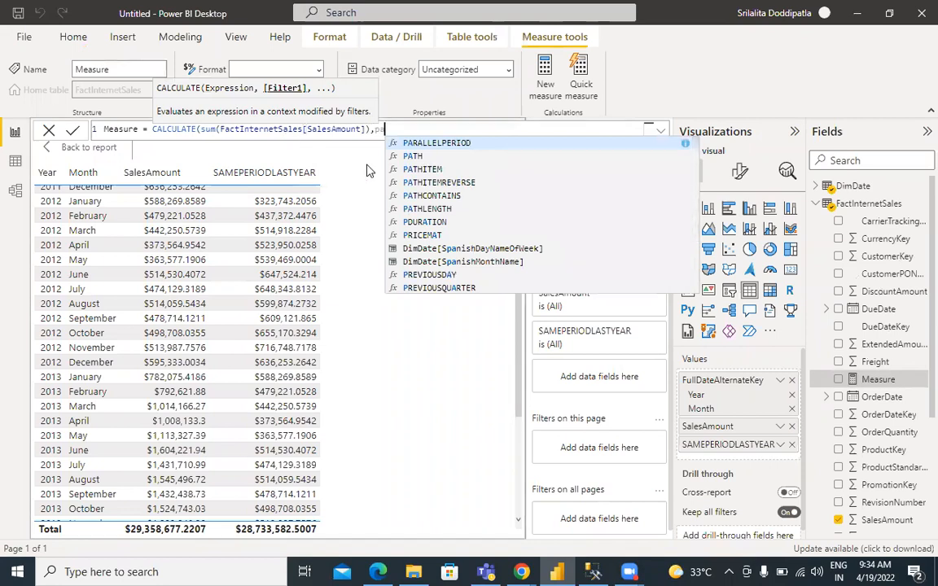
{"action": "left_click", "coordinate": [424, 144]}
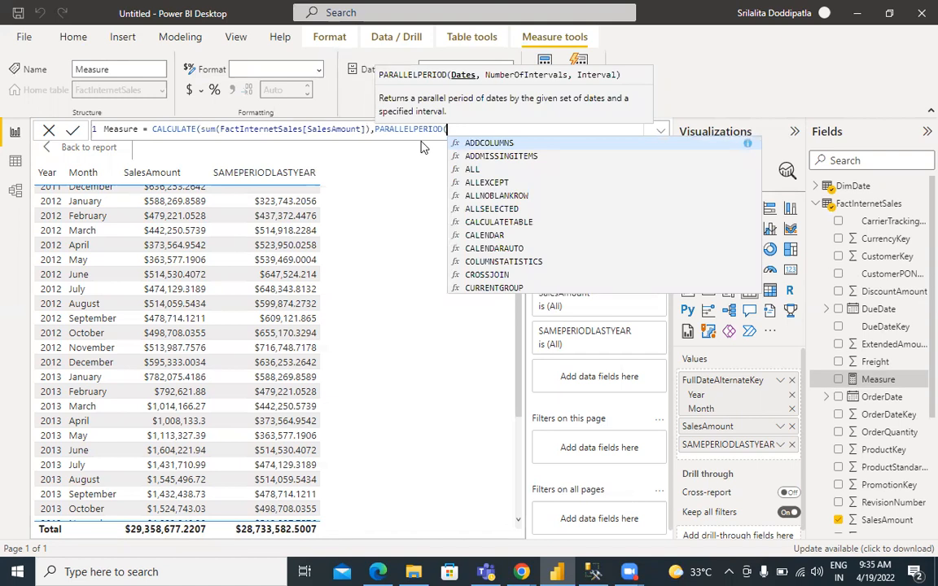
{"action": "type", "text": "full"}
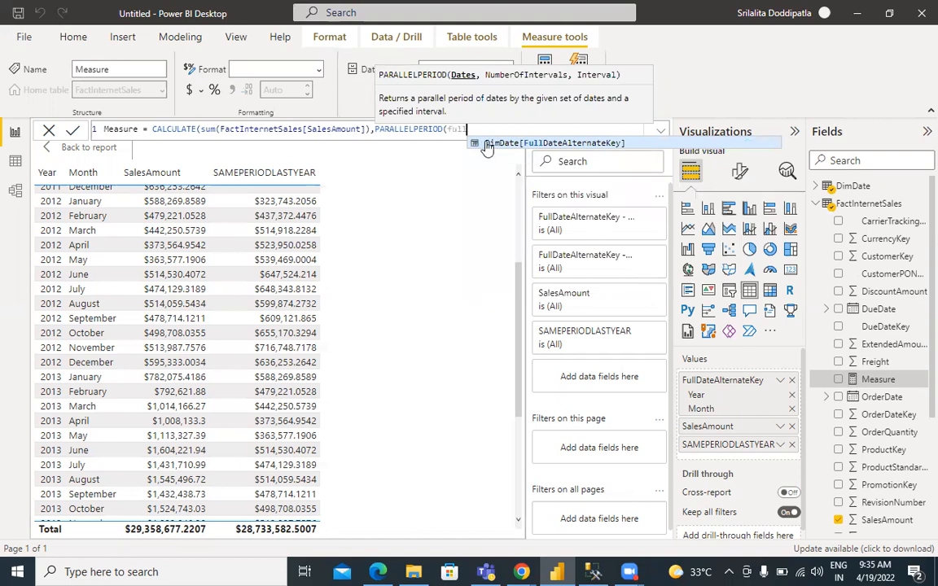
{"action": "left_click", "coordinate": [487, 145]}
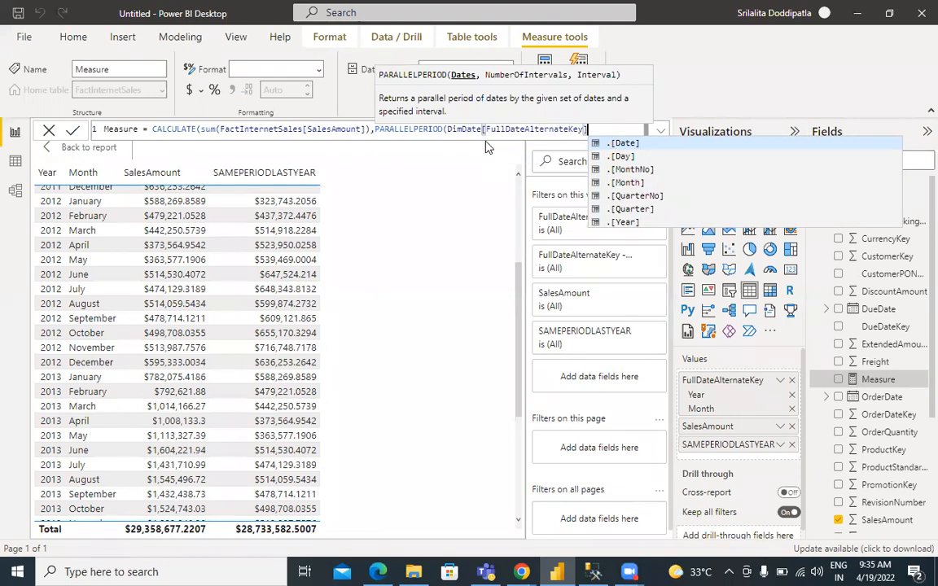
{"action": "key", "text": "Tab"}
{"action": "type", "text": ",-1,"}
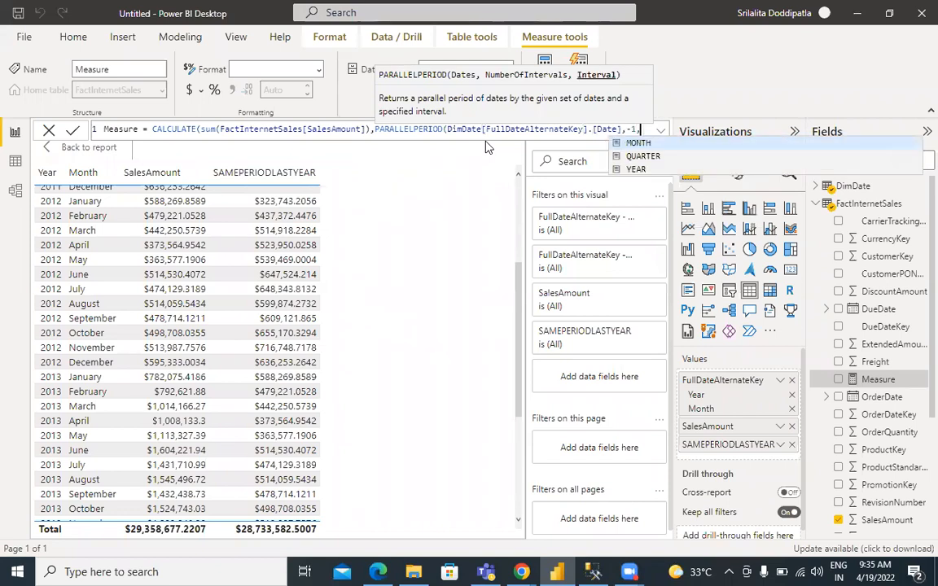
{"action": "key", "text": "shift+Return"}
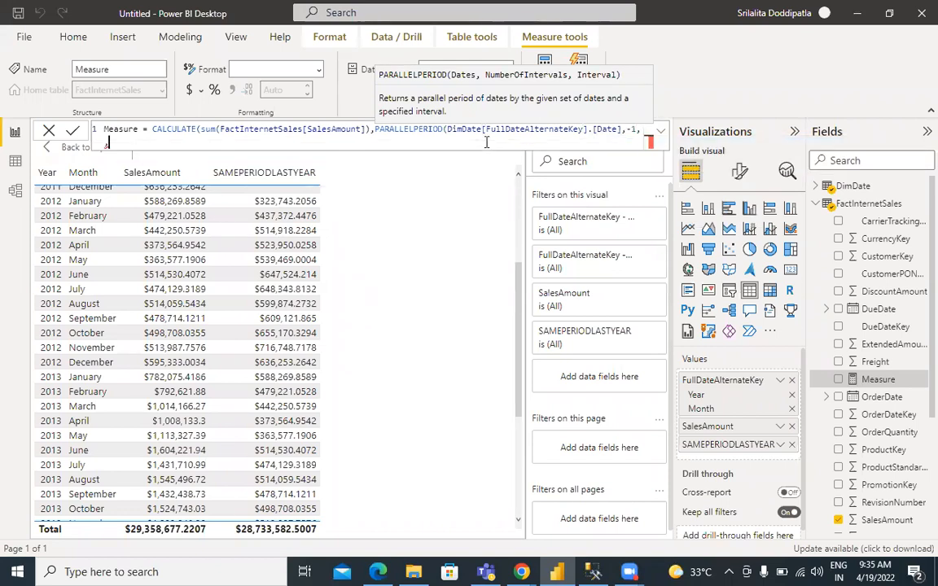
{"action": "type", "text": "y"}
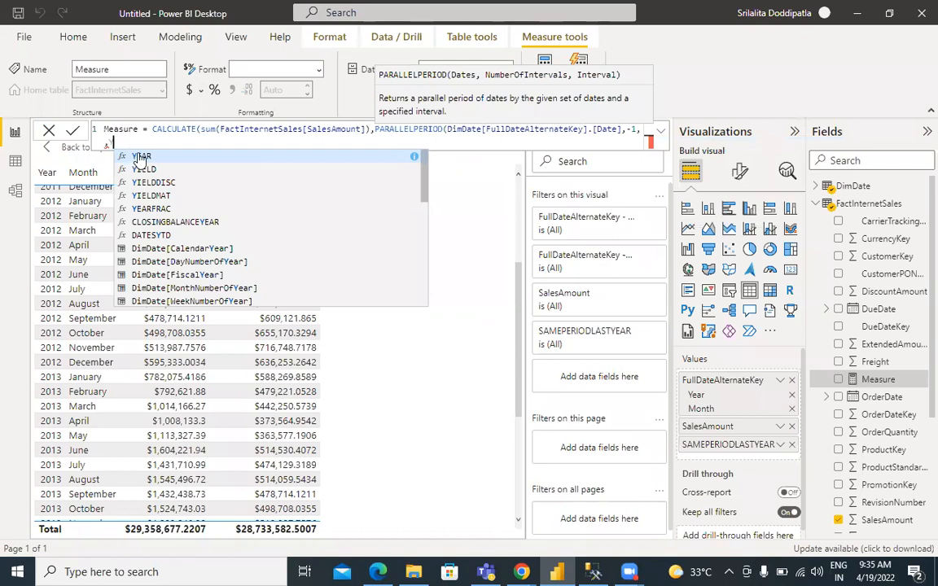
{"action": "left_click", "coordinate": [142, 157]}
{"action": "key", "text": "BackSpace"}
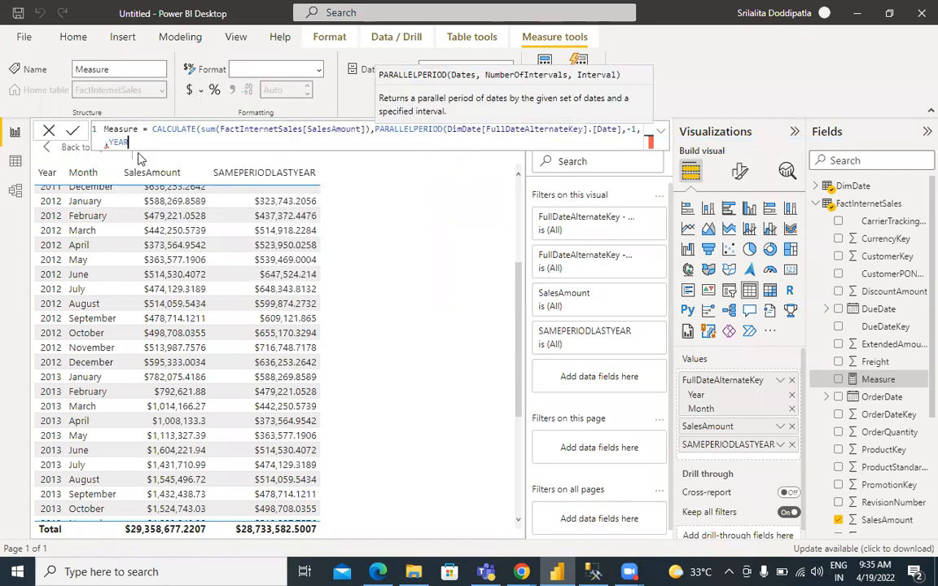
{"action": "type", "text": ")"}
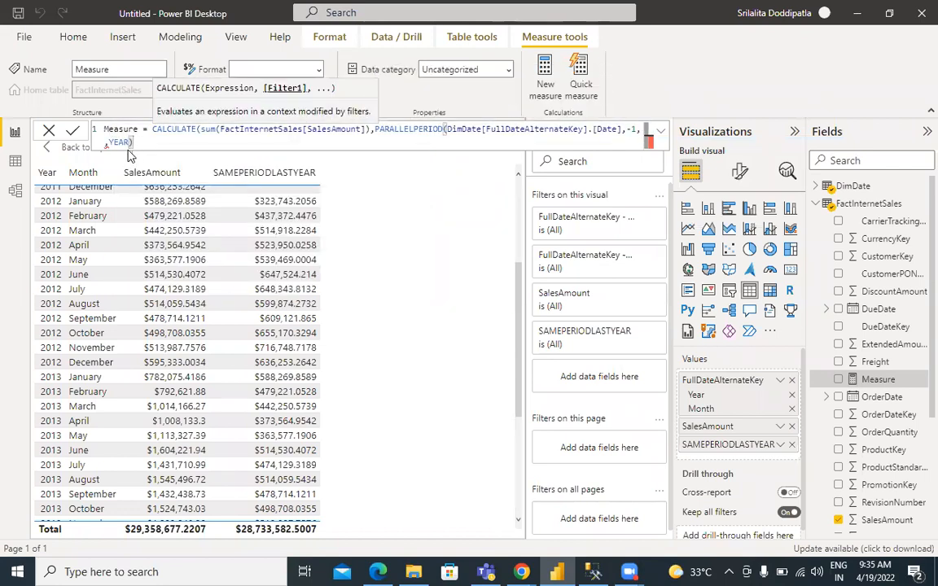
{"action": "left_click", "coordinate": [106, 143]}
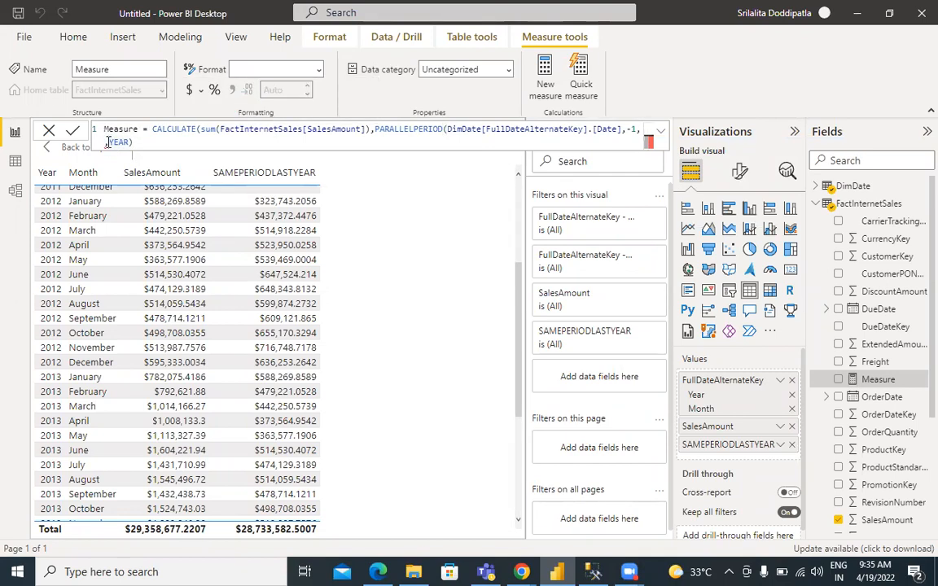
Name the measure PARALLELPERIOD in its formula and commit it
{"action": "double_click", "coordinate": [423, 129]}
{"action": "key", "text": "ctrl+c"}
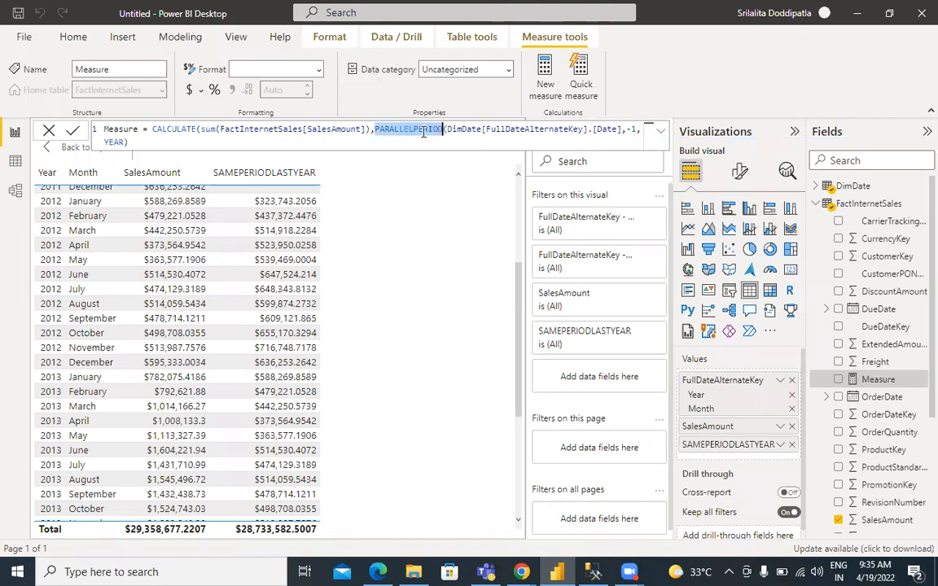
{"action": "double_click", "coordinate": [118, 131]}
{"action": "key", "text": "ctrl+v"}
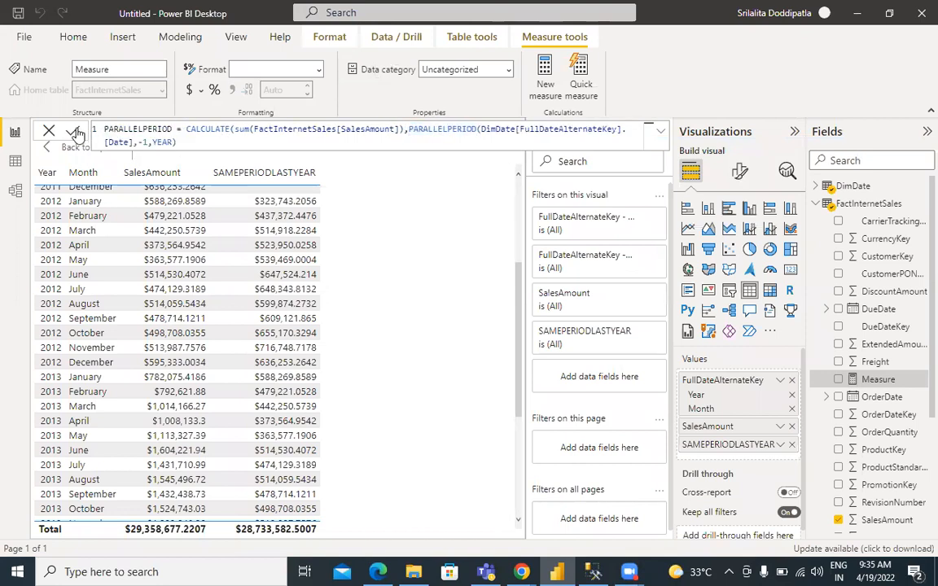
{"action": "left_click", "coordinate": [75, 131]}
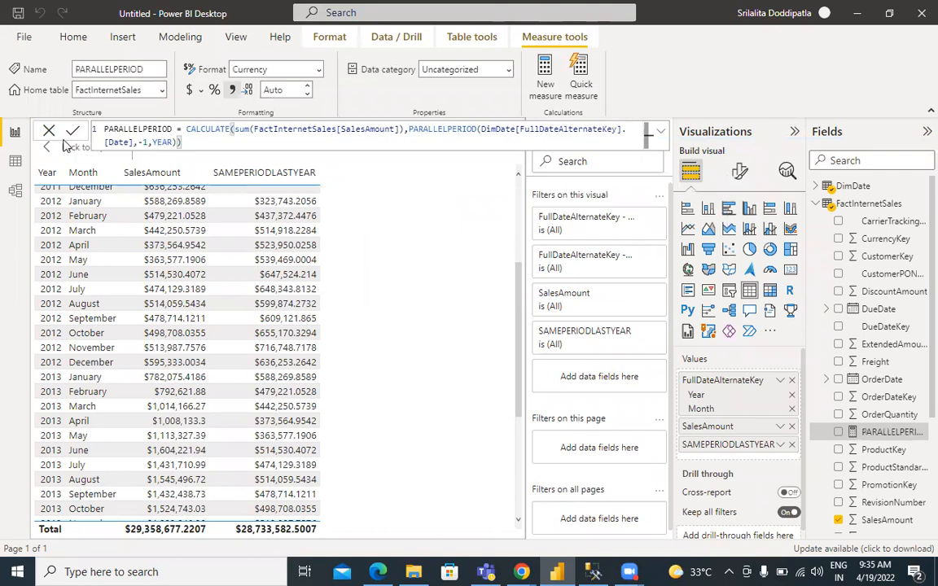
{"action": "left_click", "coordinate": [412, 315]}
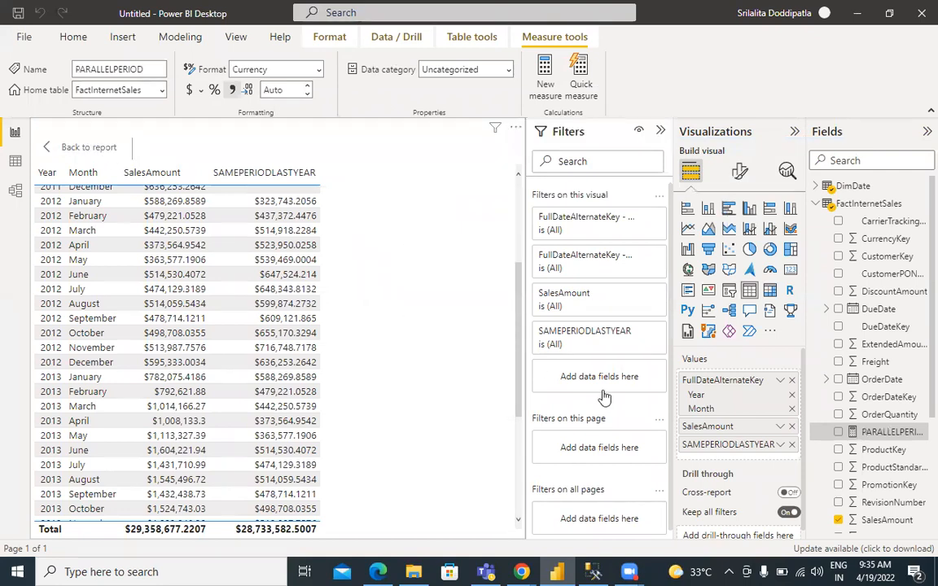
Remove Month from the table visual and add the PARALLELPERIOD measure after SAMEPERIODLASTYEAR
{"action": "left_click", "coordinate": [790, 410]}
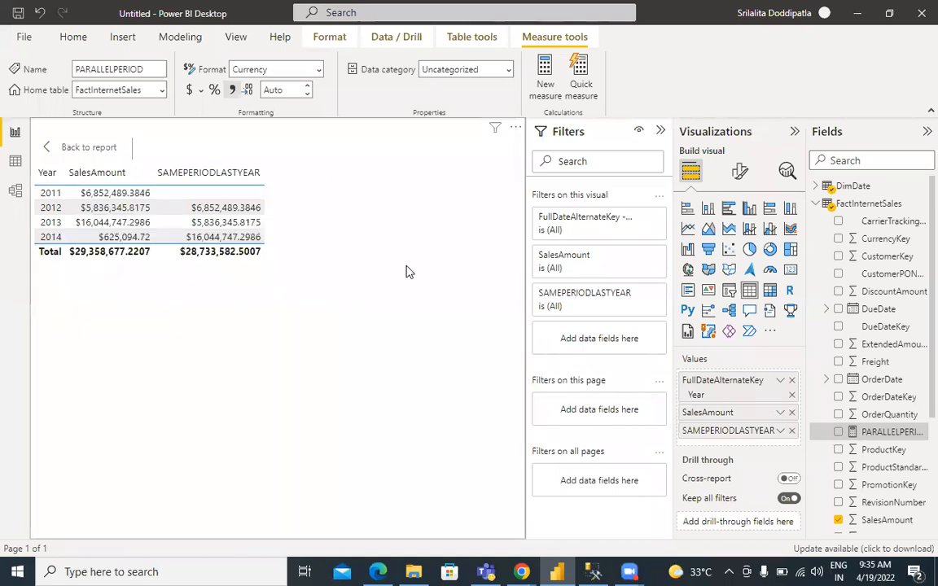
{"action": "left_click_drag", "start_coordinate": [888, 441], "coordinate": [756, 441]}
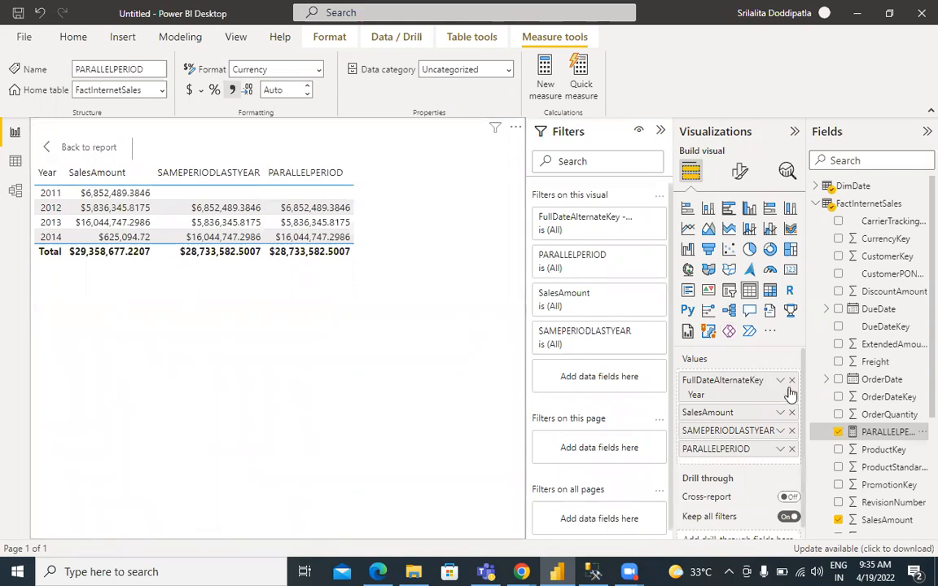
Open the PARALLELPERIOD measure's formula and examine its YEAR interval argument
{"action": "left_click", "coordinate": [875, 450]}
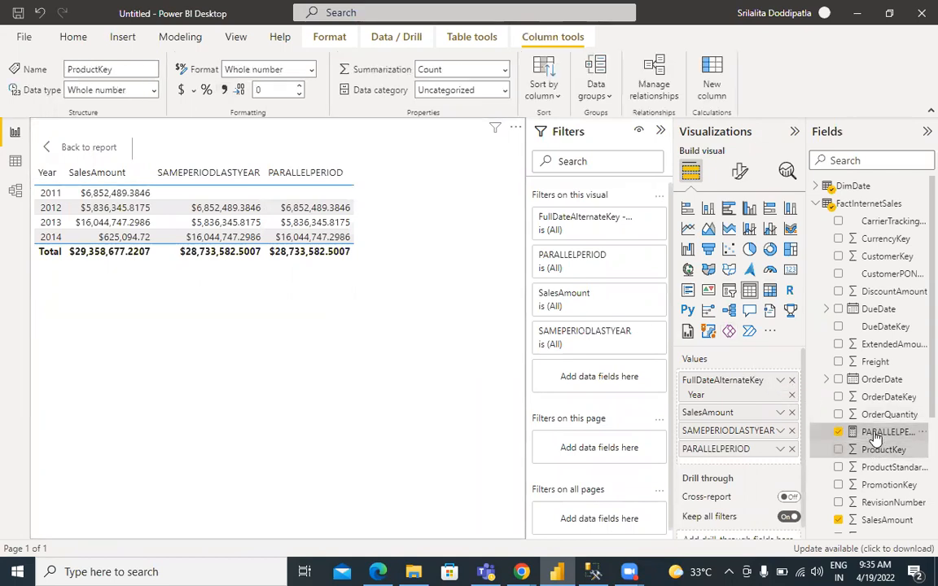
{"action": "left_click", "coordinate": [886, 432]}
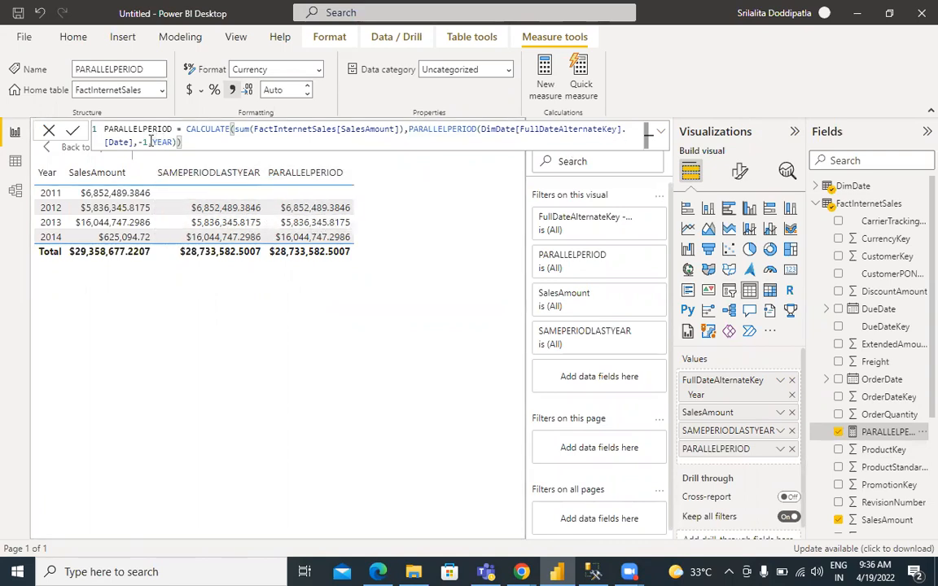
{"action": "left_click_drag", "start_coordinate": [151, 142], "coordinate": [168, 142]}
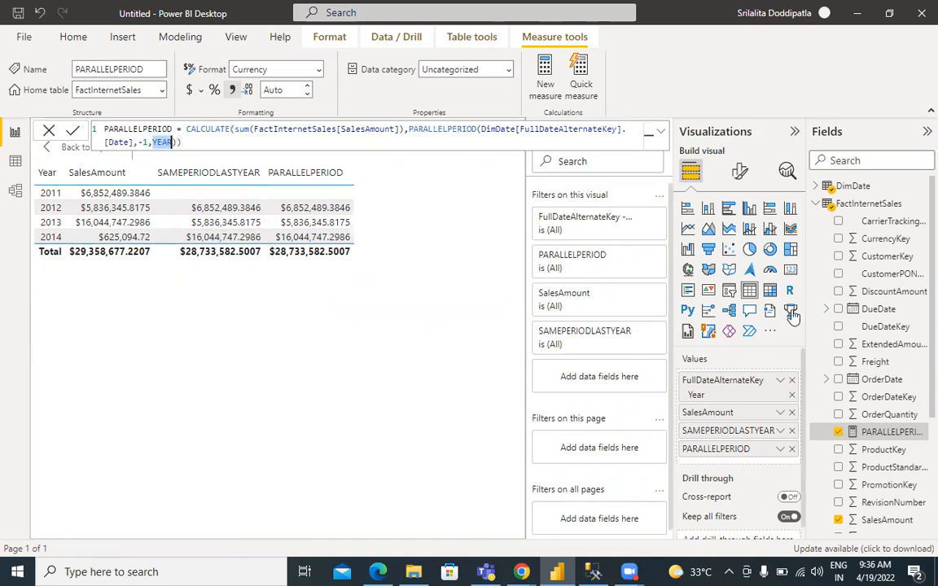
Add Month from DimDate's date hierarchy below Year in the table visual and compare SAMEPERIODLASTYEAR with PARALLELPERIOD by month
{"action": "left_click", "coordinate": [818, 205]}
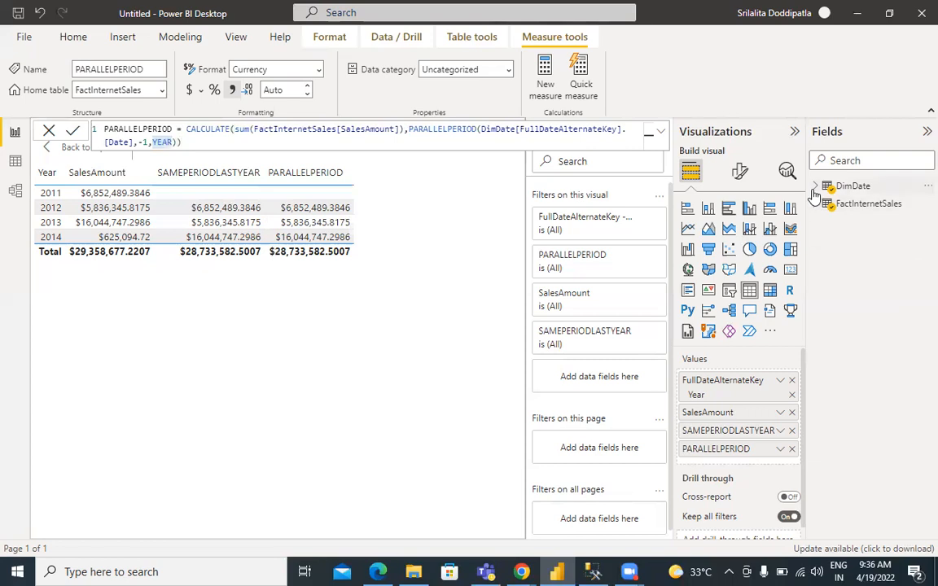
{"action": "left_click", "coordinate": [816, 186]}
{"action": "left_click_drag", "start_coordinate": [897, 519], "coordinate": [736, 403]}
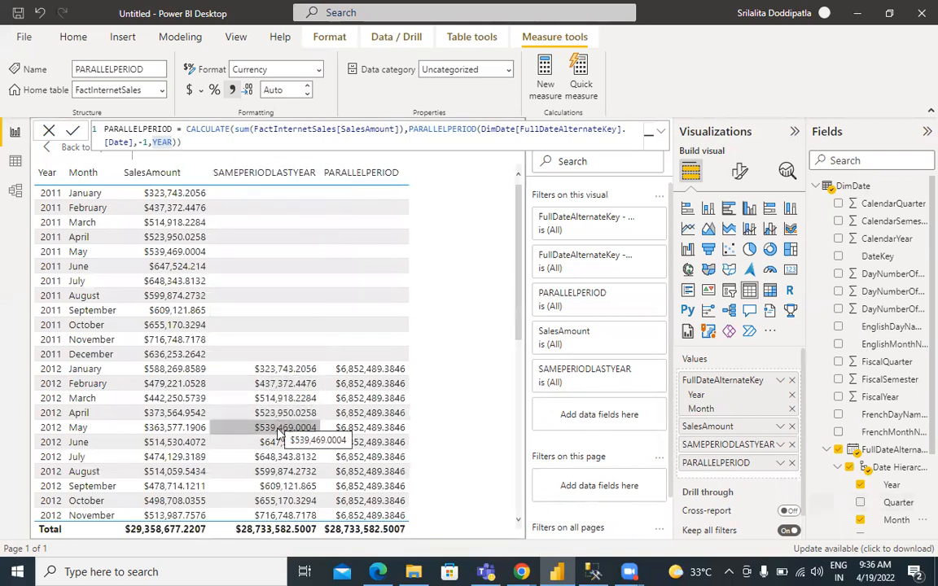
{"action": "left_click_drag", "start_coordinate": [519, 314], "coordinate": [518, 361]}
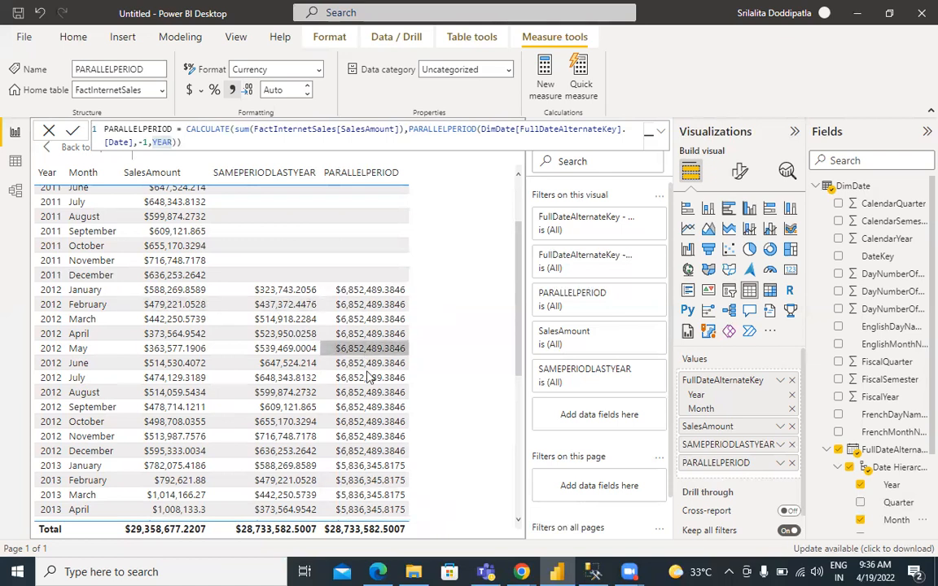
Examine the -1 and YEAR arguments in the PARALLELPERIOD formula against the monthly SAMEPERIODLASTYEAR and PARALLELPERIOD values
{"action": "left_click_drag", "start_coordinate": [518, 305], "coordinate": [536, 270]}
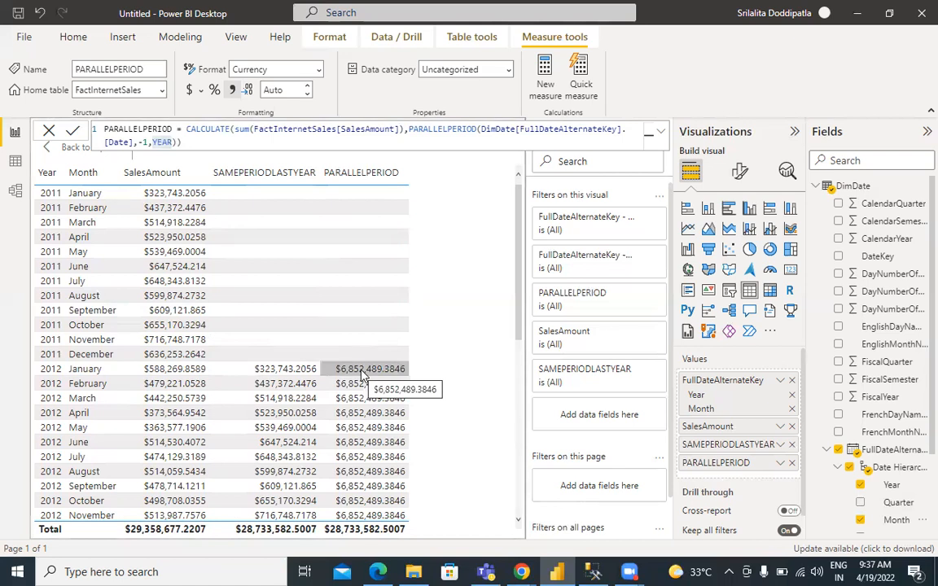
{"action": "double_click", "coordinate": [162, 143]}
{"action": "left_click", "coordinate": [185, 143]}
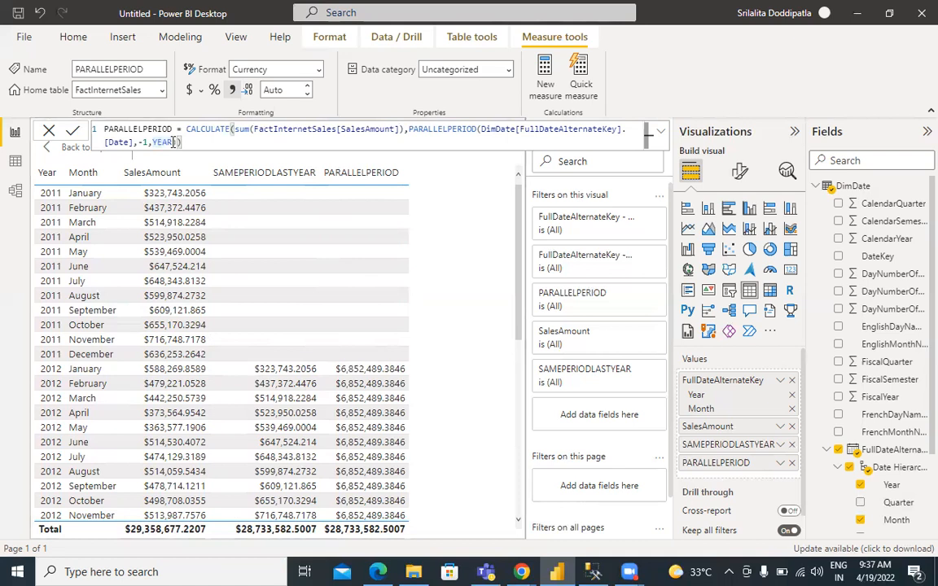
{"action": "double_click", "coordinate": [170, 143]}
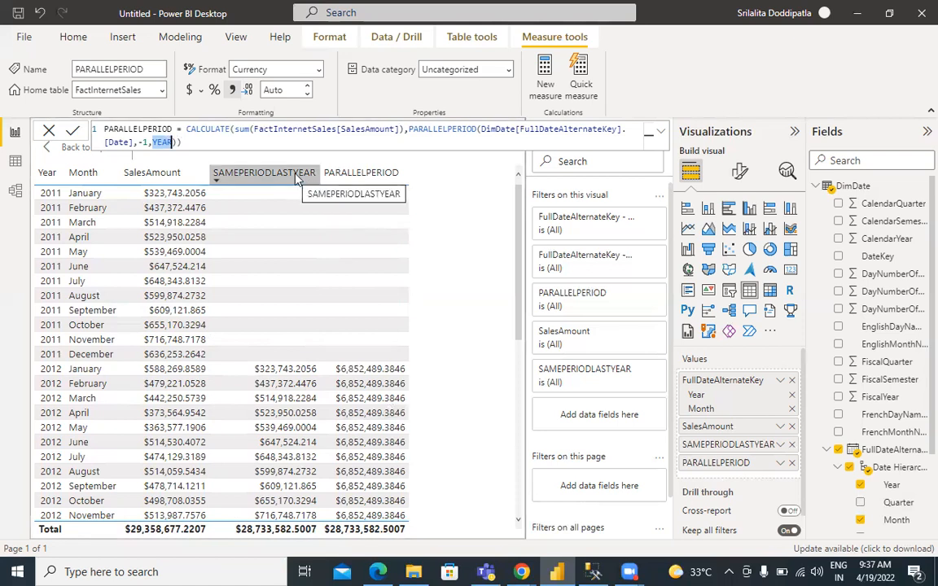
{"action": "left_click", "coordinate": [143, 143]}
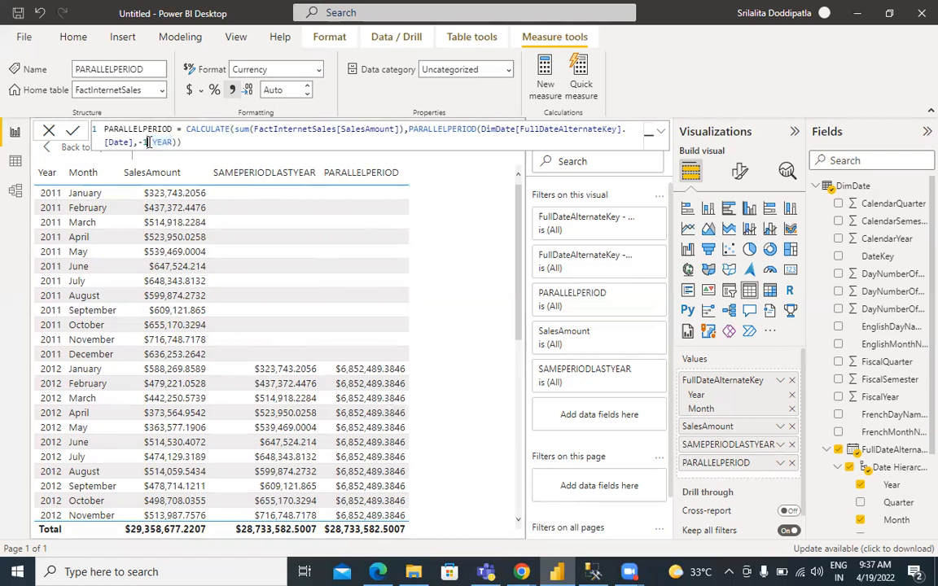
{"action": "left_click_drag", "start_coordinate": [144, 142], "coordinate": [141, 143]}
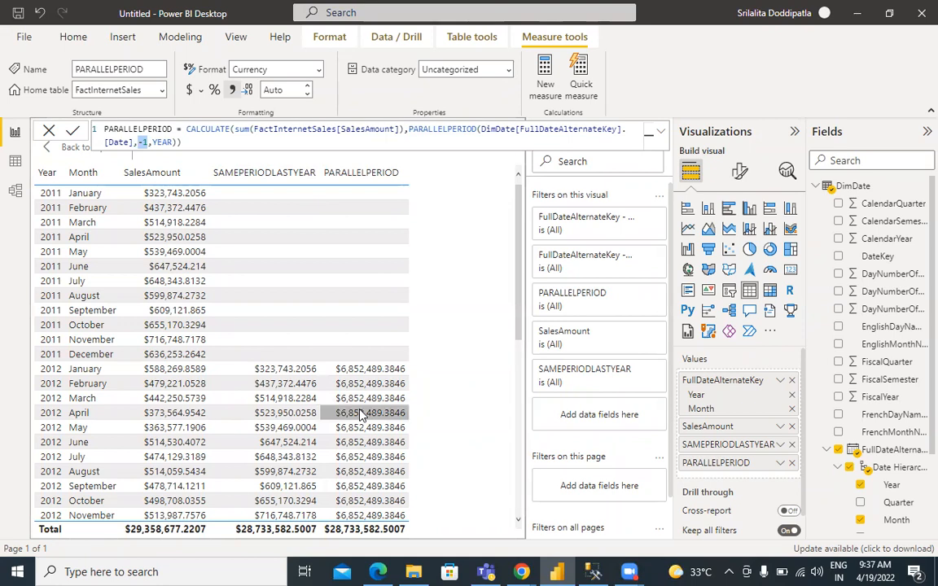
{"action": "double_click", "coordinate": [161, 141]}
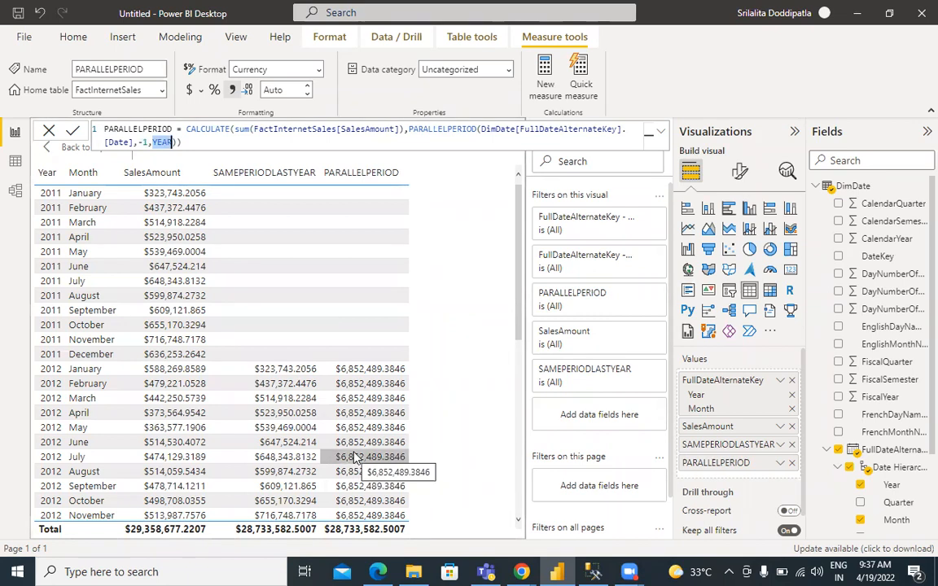
{"action": "left_click", "coordinate": [202, 142]}
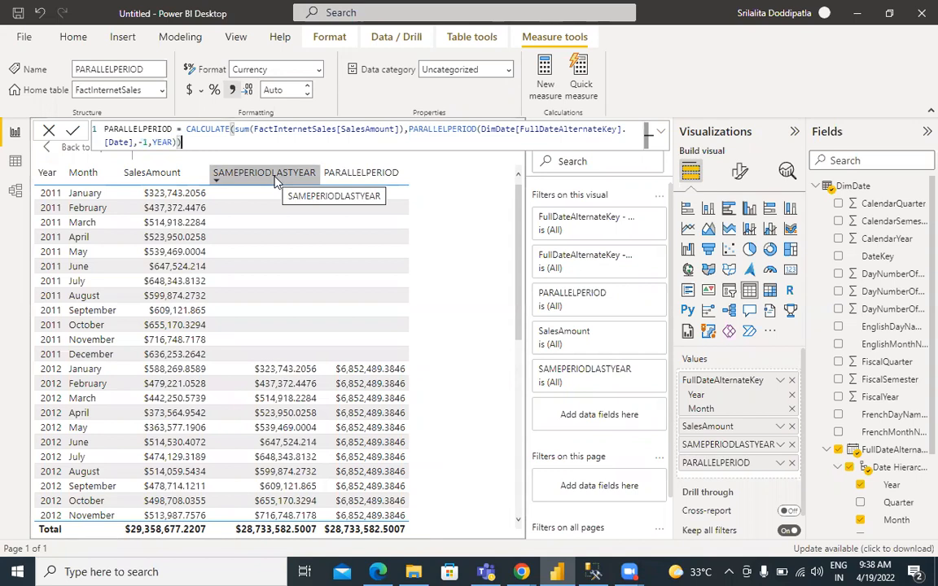
{"action": "double_click", "coordinate": [162, 142]}
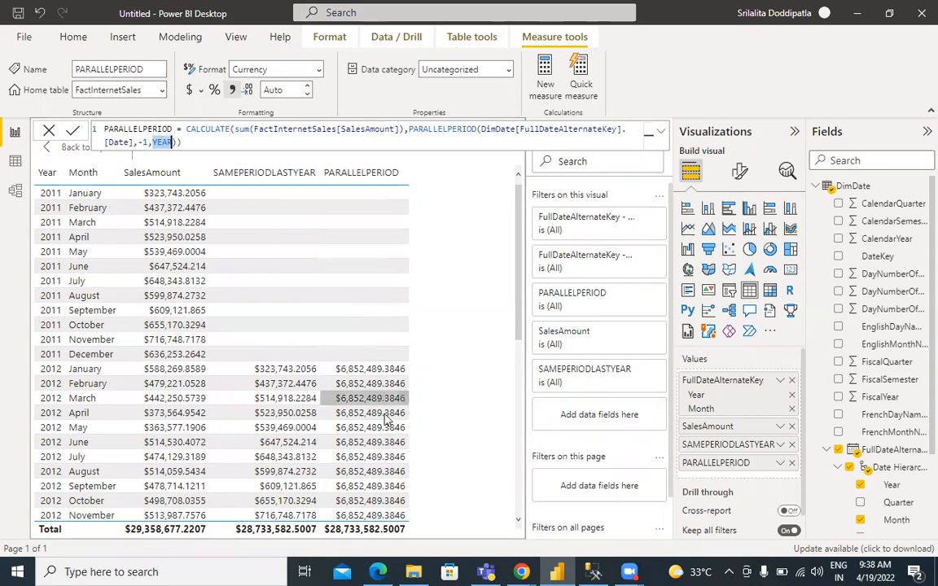
{"action": "left_click_drag", "start_coordinate": [185, 143], "coordinate": [106, 123]}
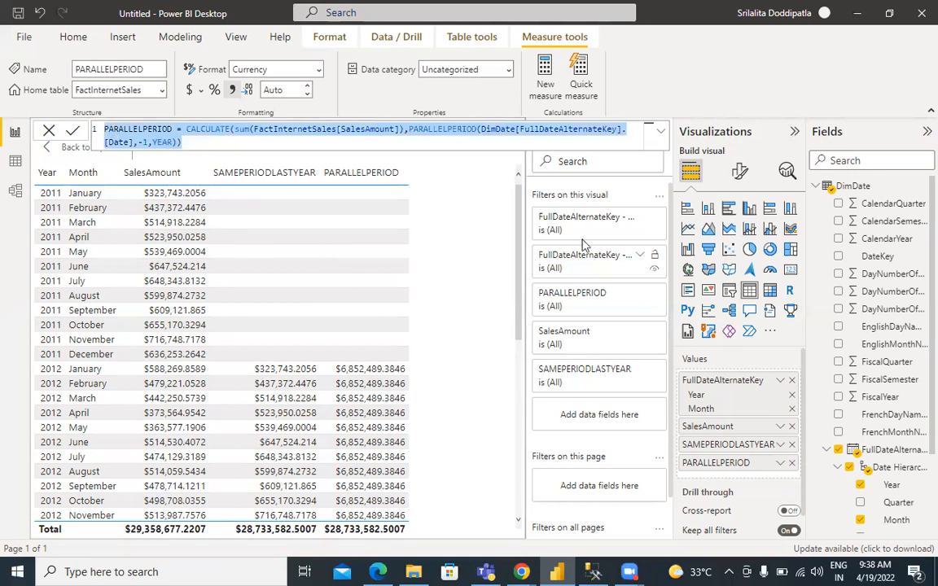
Create a new measure in the FactInternetSales table and get its formula ready for entry after the equals sign
{"action": "left_click", "coordinate": [816, 186]}
{"action": "left_click", "coordinate": [818, 204]}
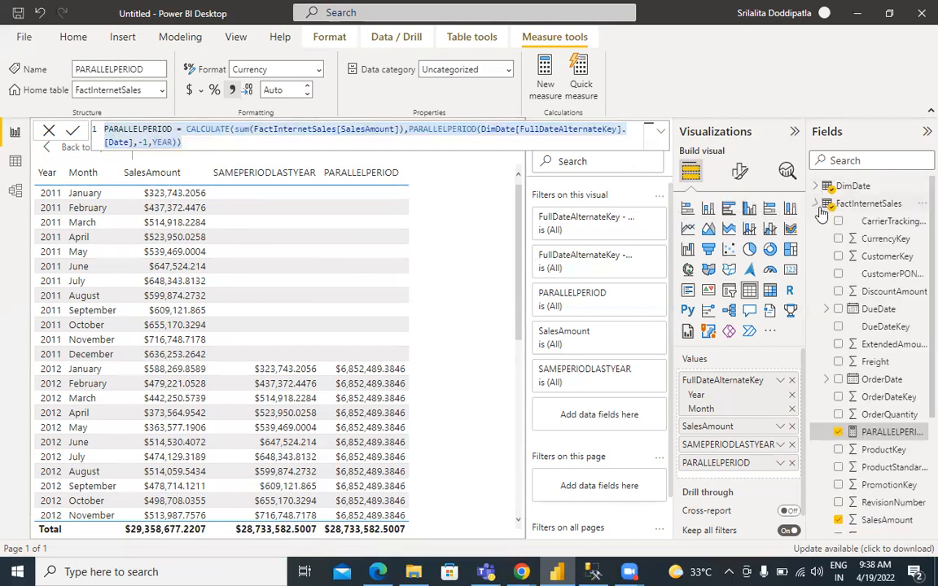
{"action": "left_click", "coordinate": [921, 204]}
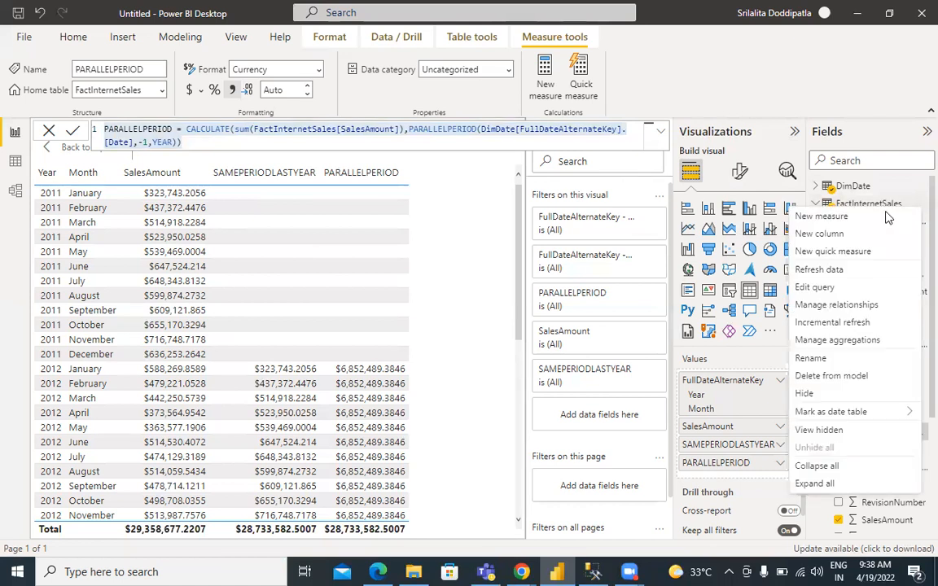
{"action": "left_click", "coordinate": [833, 218]}
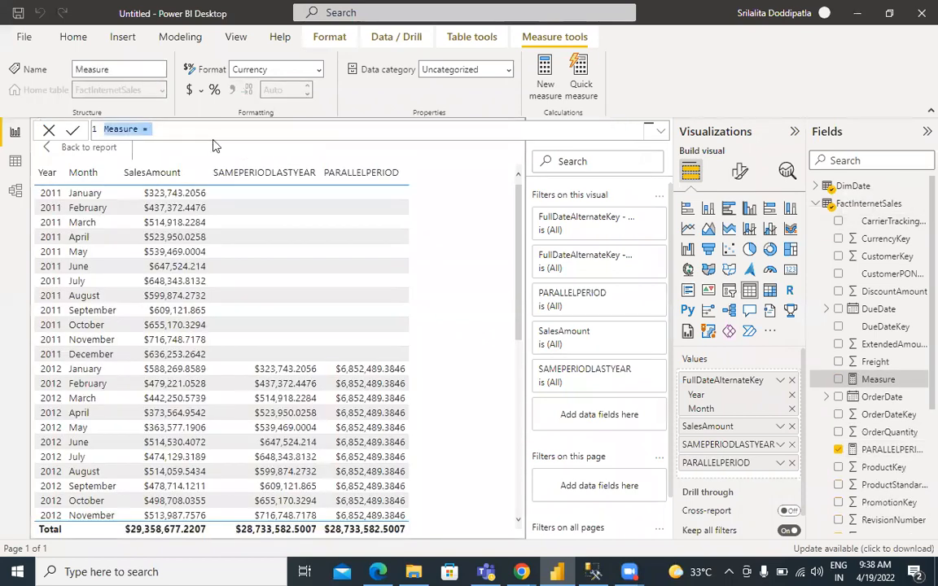
{"action": "left_click", "coordinate": [165, 129]}
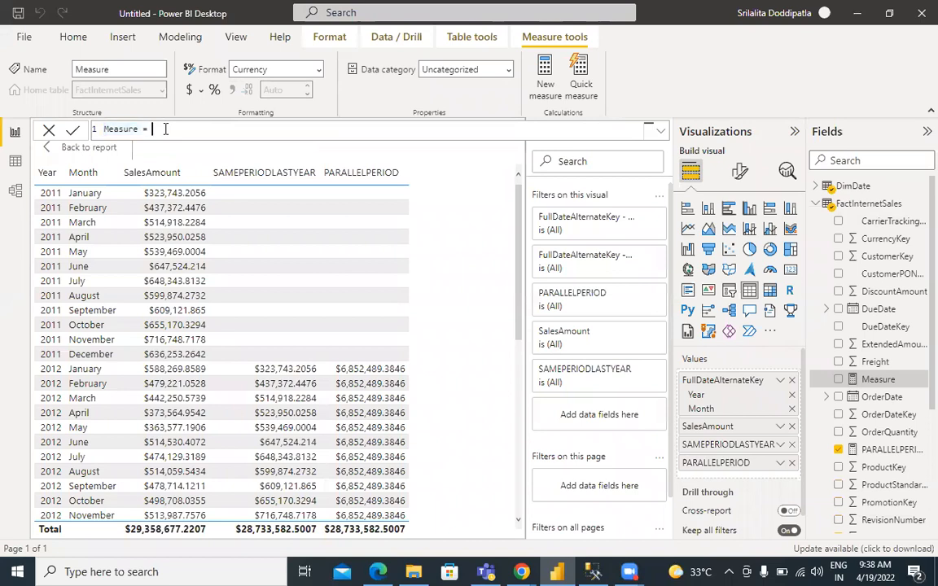
Begin the new measure's formula with CALCULATE(sum(FactInternetSales[SalesAmount]) as the expression
{"action": "type", "text": "cal"}
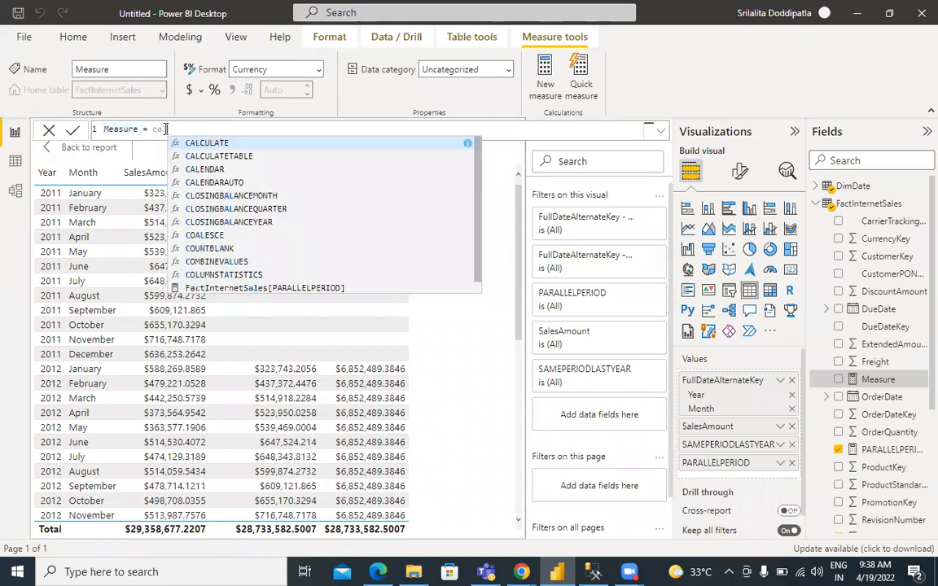
{"action": "left_click", "coordinate": [195, 145]}
{"action": "type", "text": "s"}
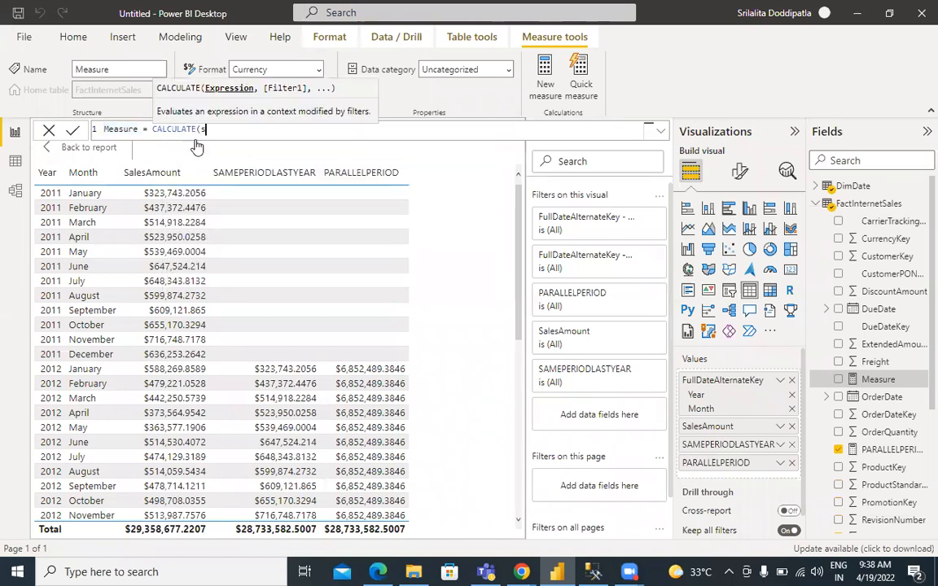
{"action": "type", "text": "um("}
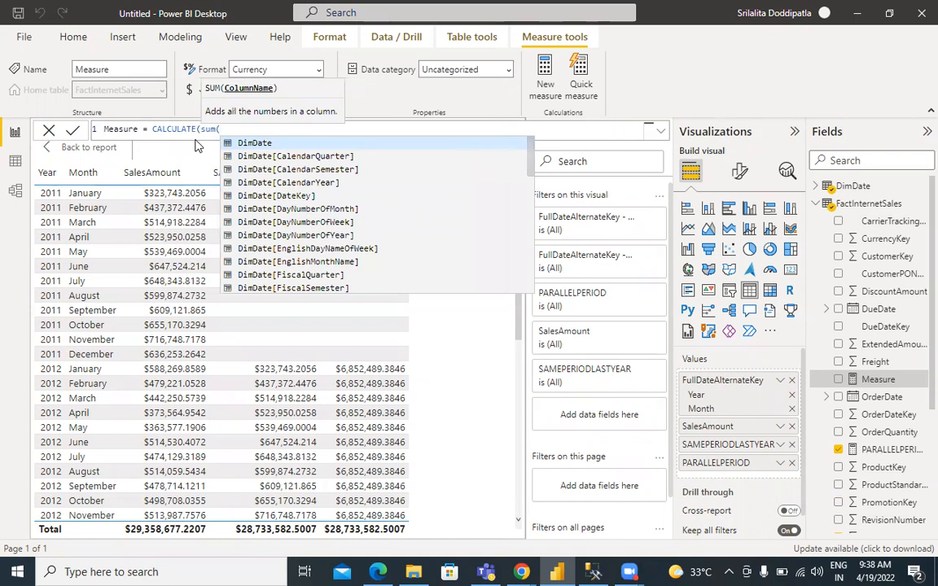
{"action": "type", "text": "sales"}
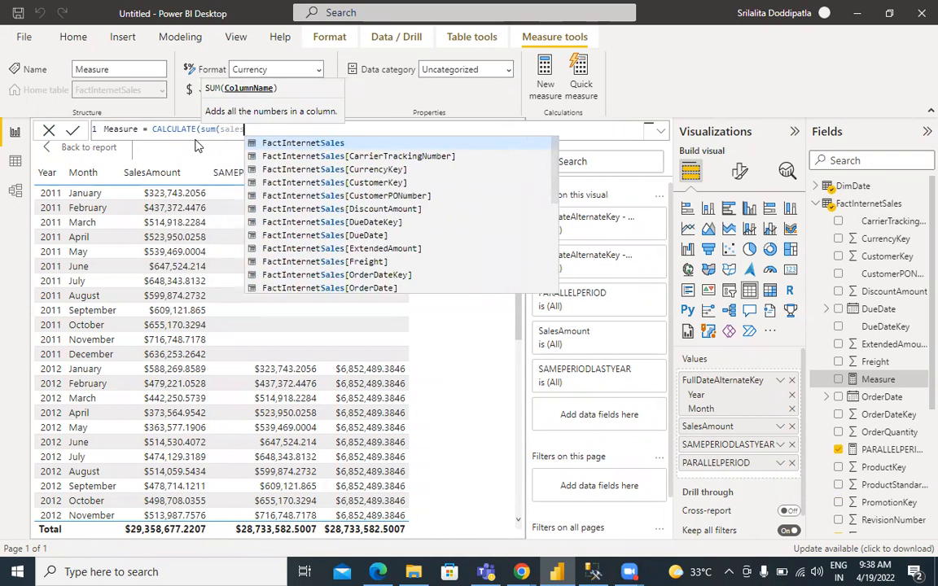
{"action": "type", "text": "am"}
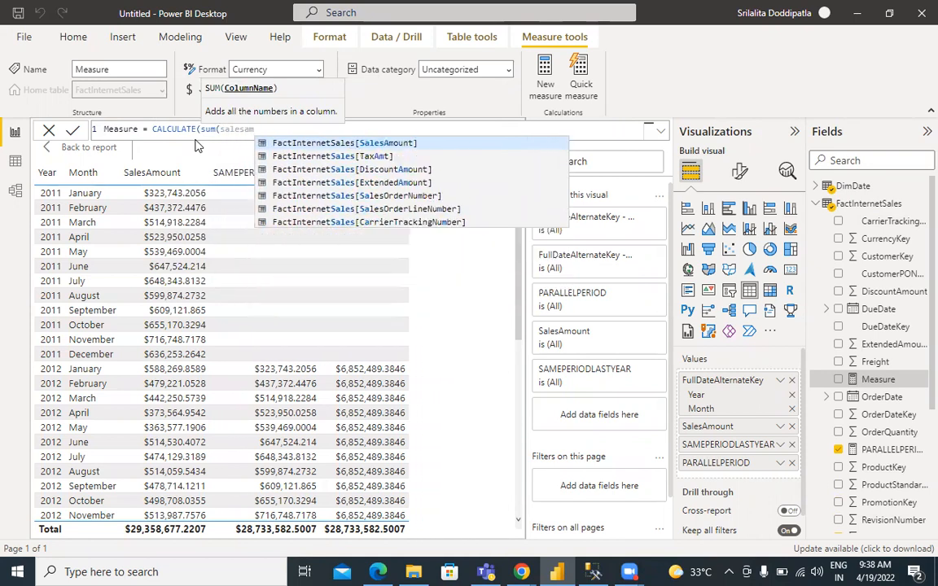
{"action": "left_click", "coordinate": [275, 148]}
{"action": "type", "text": "),"}
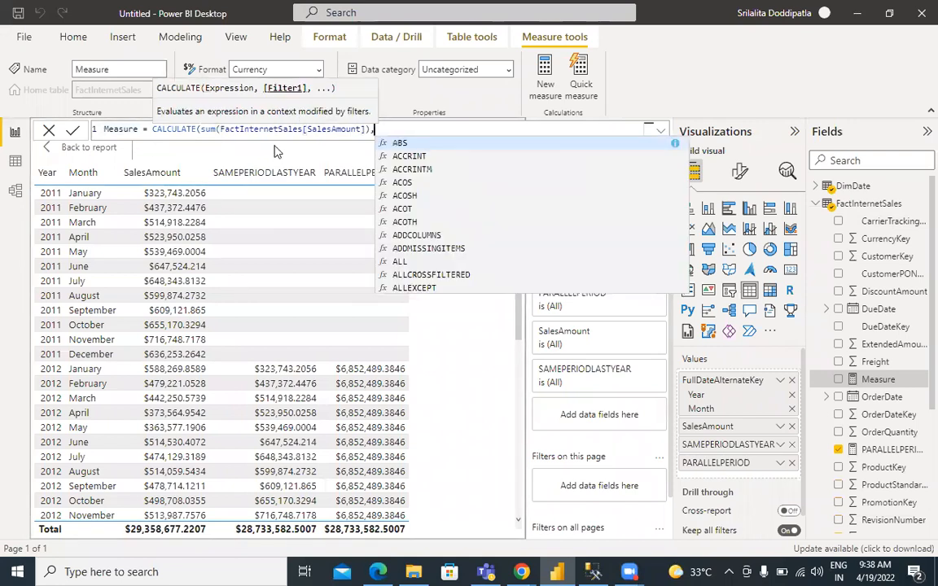
{"action": "key", "text": "BackSpace"}
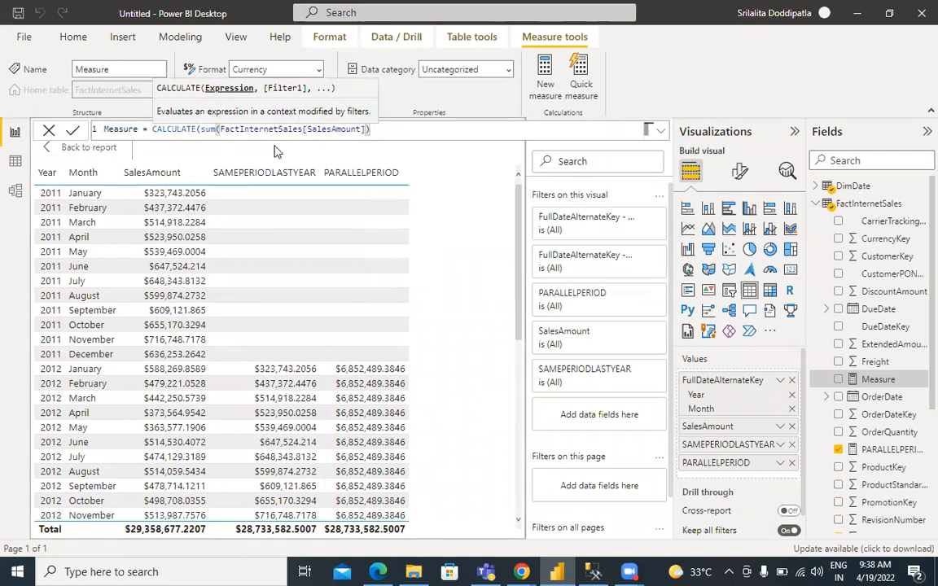
Complete the formula with the filter DATEADD(DimDate[FullDateAlternateKey],-1,year) and close the CALCULATE function
{"action": "type", "text": ",dateadd"}
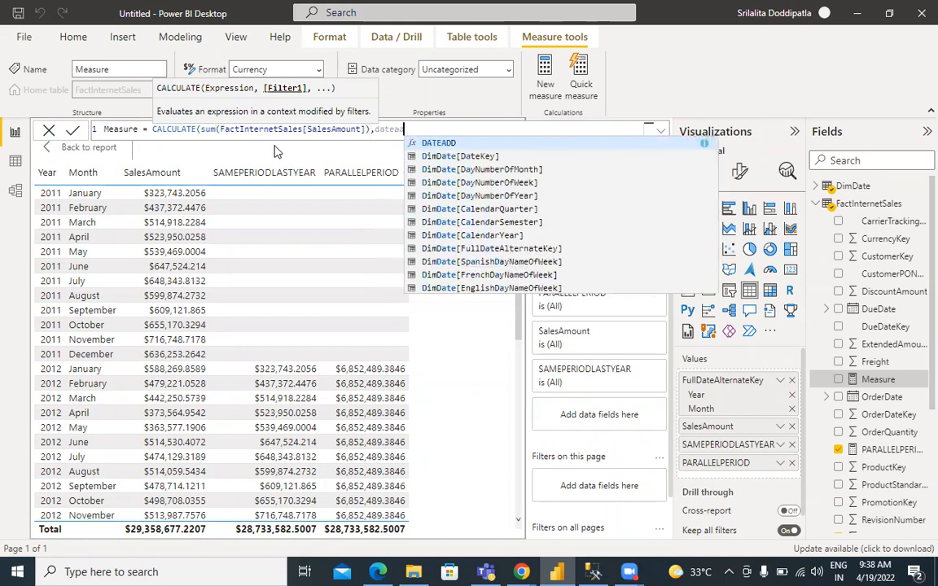
{"action": "left_click", "coordinate": [460, 146]}
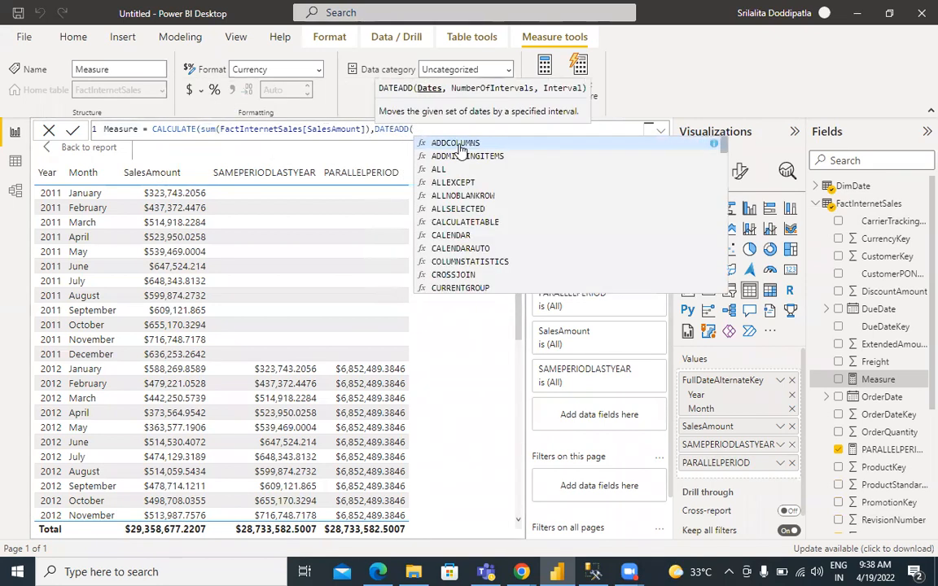
{"action": "type", "text": "full"}
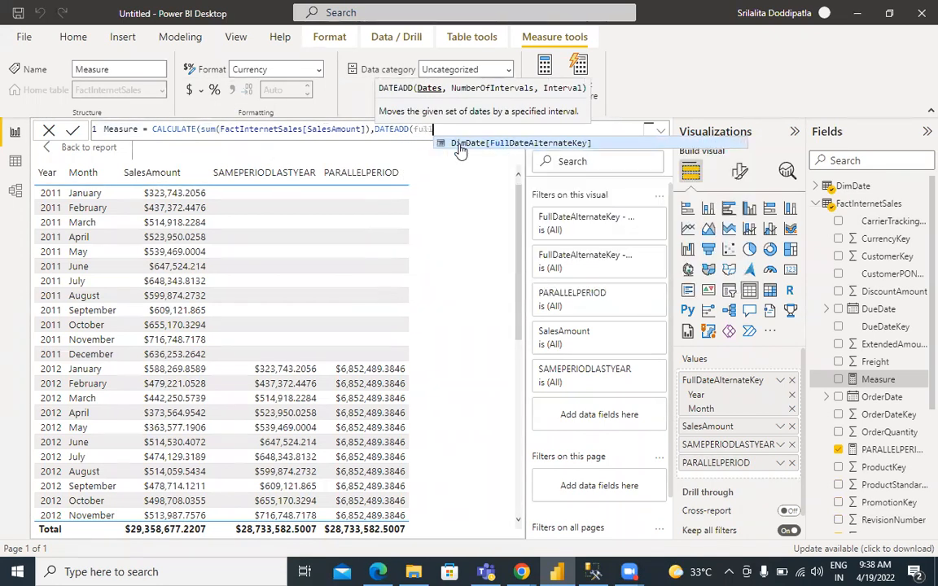
{"action": "left_click", "coordinate": [460, 144]}
{"action": "type", "text": ","}
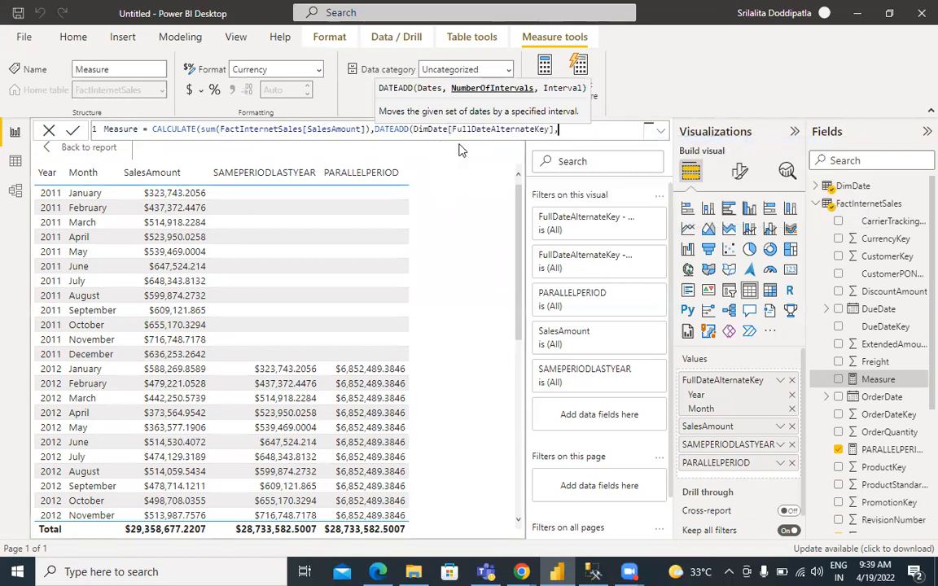
{"action": "type", "text": "-1,y"}
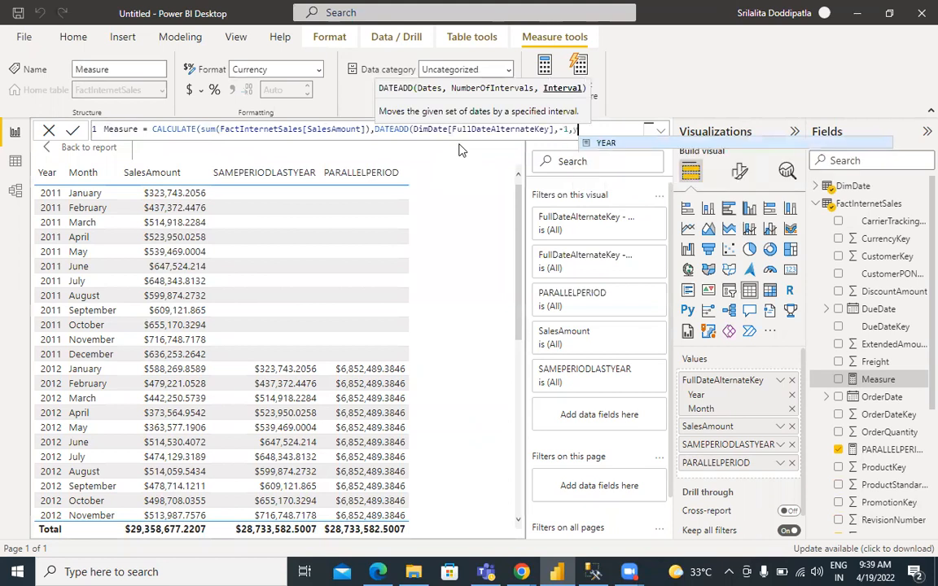
{"action": "type", "text": "ear)"}
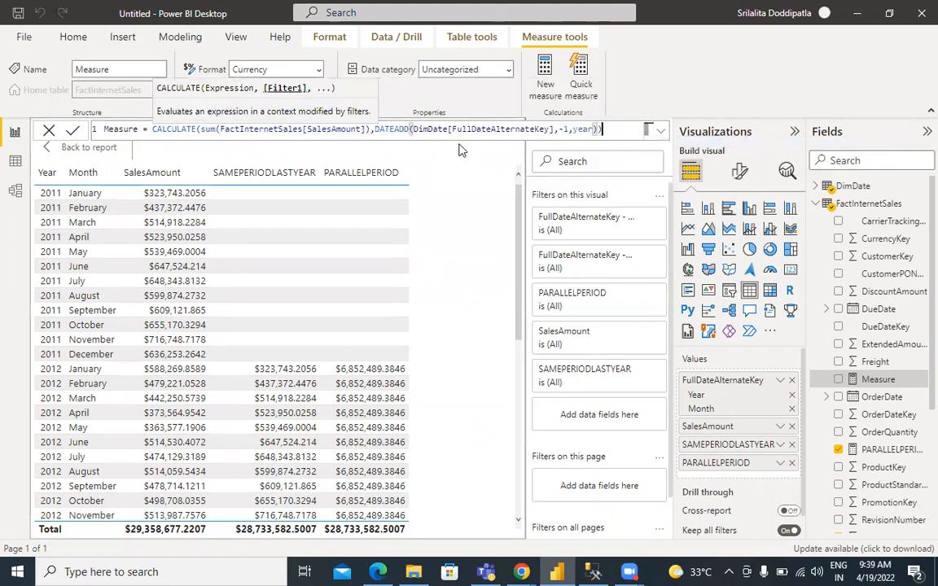
{"action": "type", "text": ")"}
Name the measure DATEADD in its formula, commit it, and add it to the table visual after PARALLELPERIOD
{"action": "double_click", "coordinate": [402, 130]}
{"action": "key", "text": "ctrl+c"}
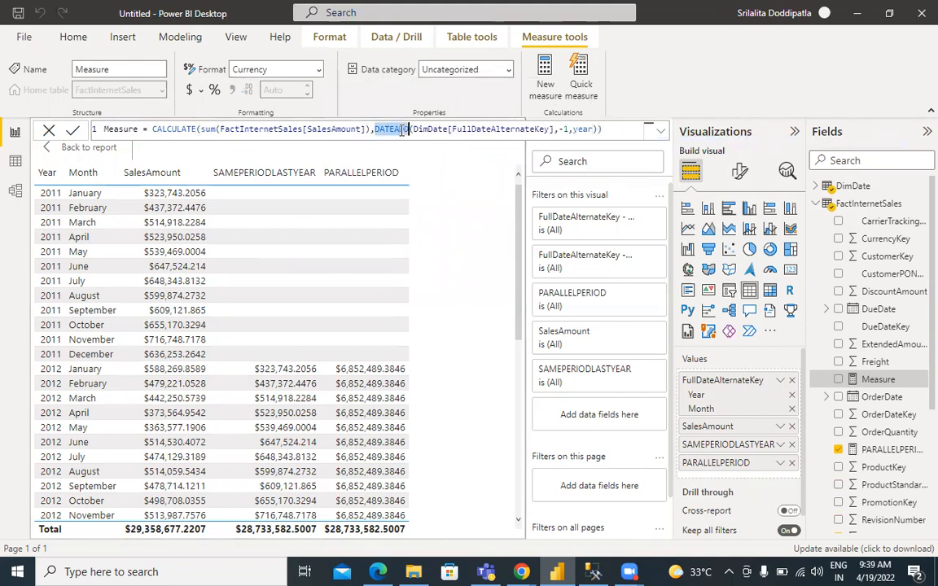
{"action": "double_click", "coordinate": [127, 124]}
{"action": "key", "text": "ctrl+v"}
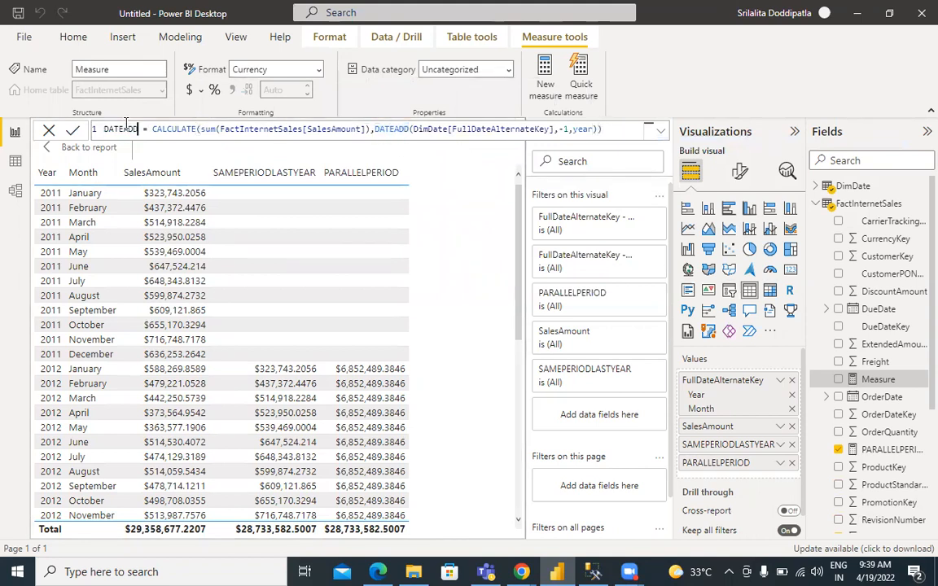
{"action": "left_click", "coordinate": [76, 132]}
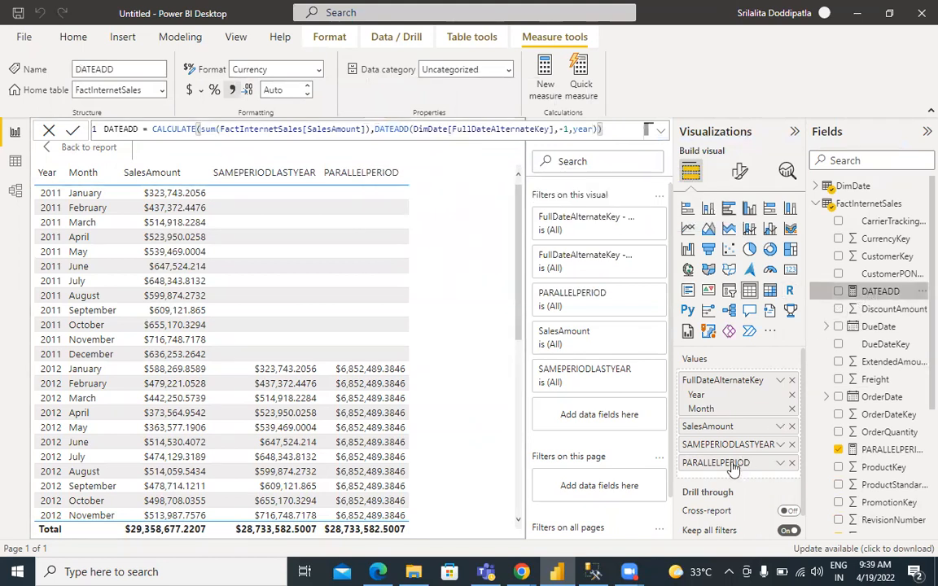
{"action": "left_click_drag", "start_coordinate": [733, 468], "coordinate": [723, 470]}
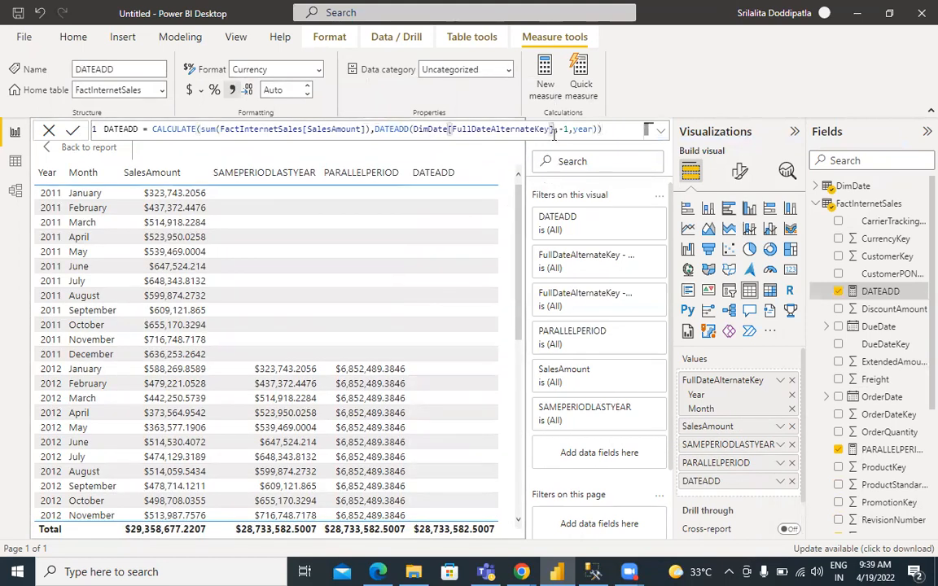
Append .[Date] to DimDate[FullDateAlternateKey] in the DATEADD measure's formula and commit the change
{"action": "type", "text": "."}
{"action": "key", "text": "BackSpace"}
{"action": "type", "text": ".[Date"}
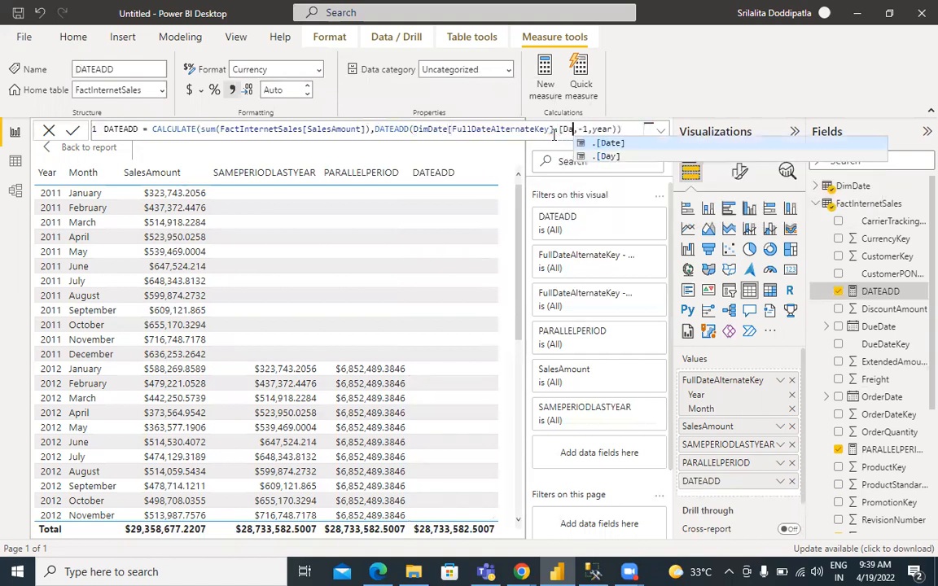
{"action": "type", "text": "]"}
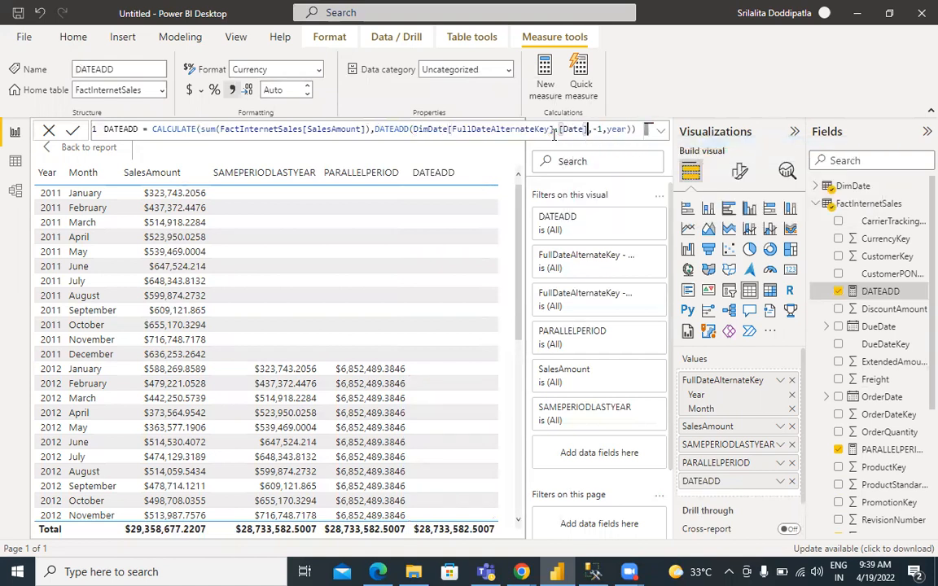
{"action": "left_click", "coordinate": [73, 131]}
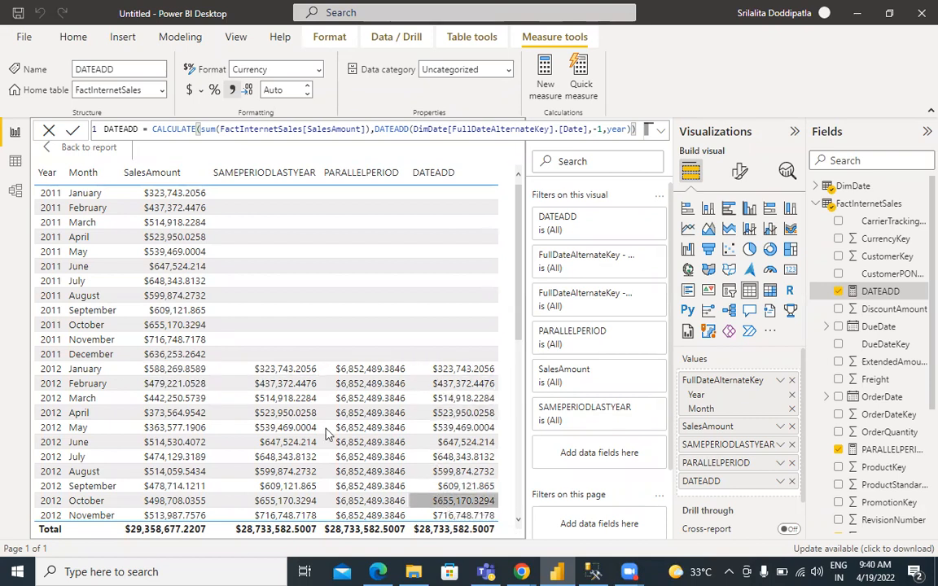
Remove Month from the table visual and examine the -1 and year arguments in the DATEADD formula
{"action": "left_click", "coordinate": [791, 408]}
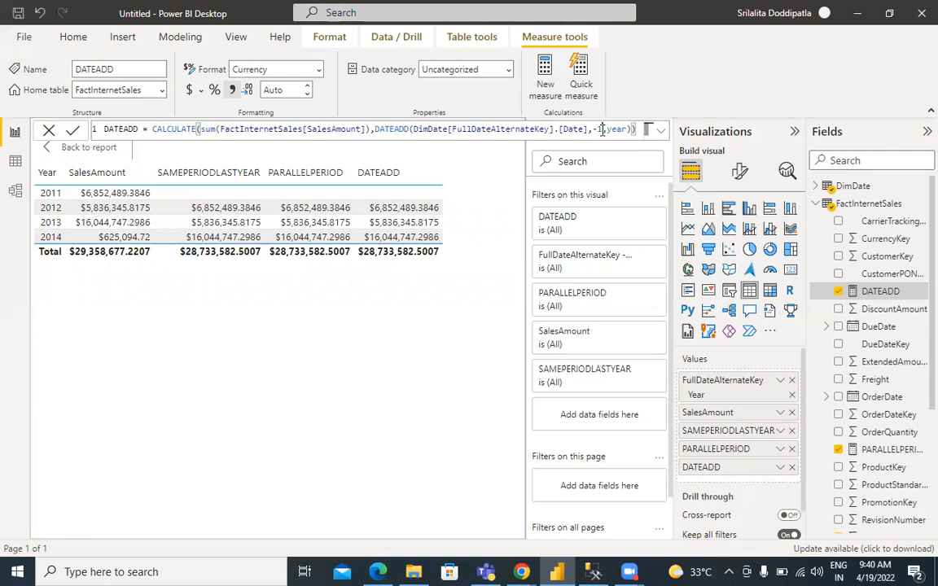
{"action": "left_click_drag", "start_coordinate": [602, 130], "coordinate": [594, 130]}
{"action": "double_click", "coordinate": [612, 130]}
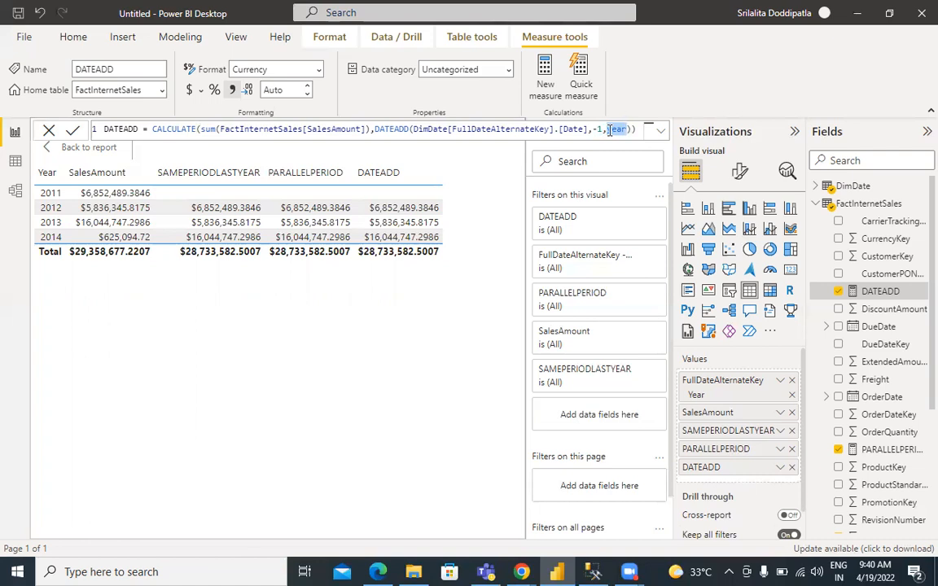
Add Month from the FullDateAlternateKey date hierarchy beneath Year in the table visual and compare the three measures by month
{"action": "left_click", "coordinate": [815, 203]}
{"action": "left_click", "coordinate": [816, 186]}
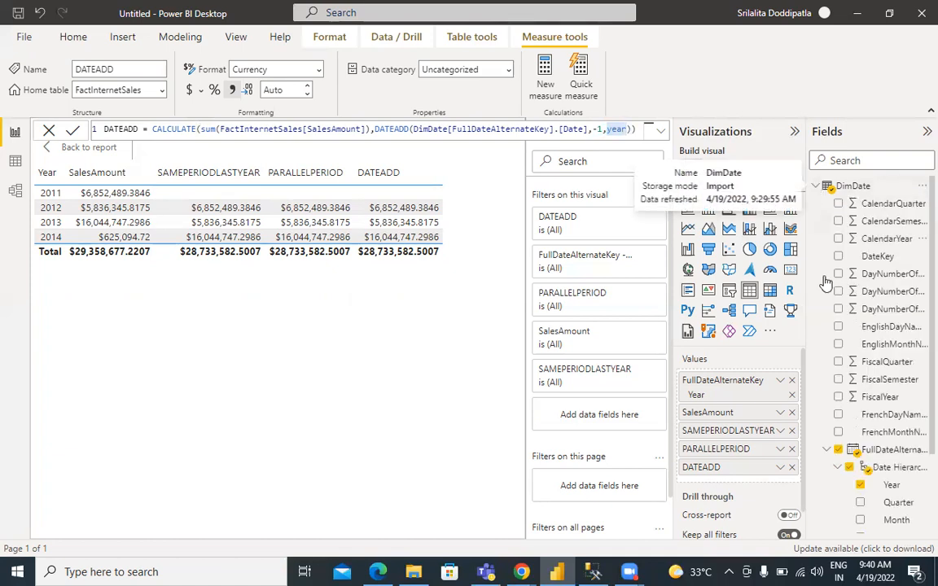
{"action": "left_click_drag", "start_coordinate": [891, 520], "coordinate": [747, 399]}
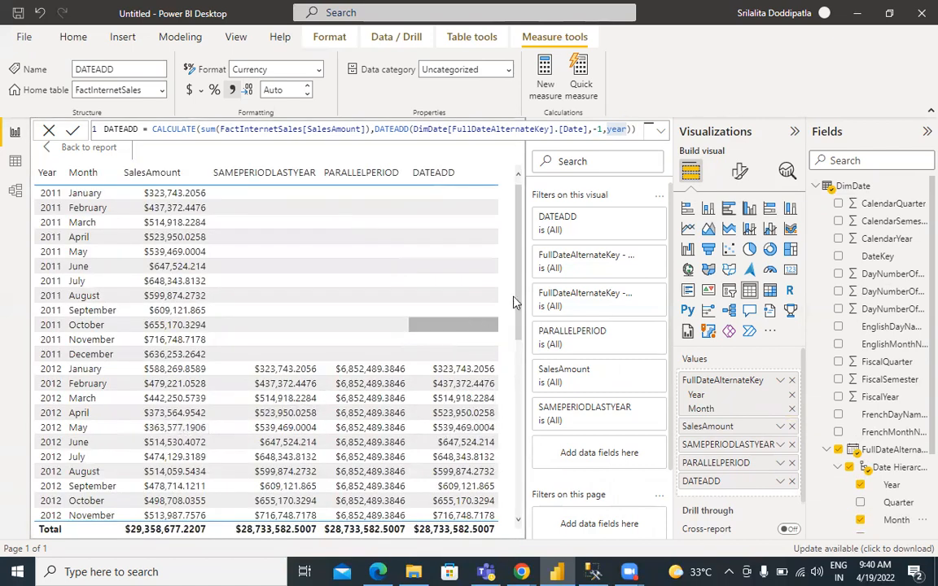
{"action": "left_click_drag", "start_coordinate": [519, 293], "coordinate": [515, 394]}
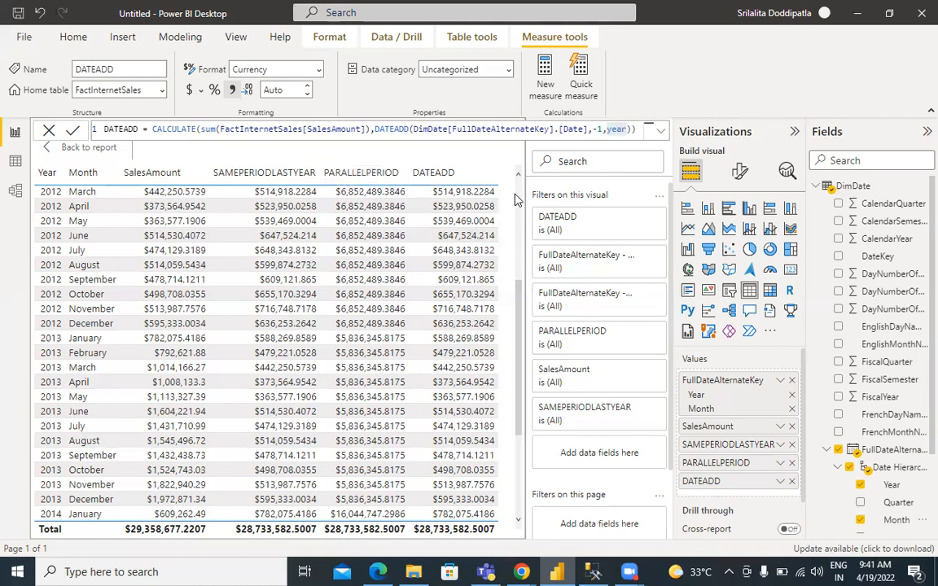
{"action": "scroll", "coordinate": [517, 192], "scroll_direction": "up", "scroll_amount": 5}
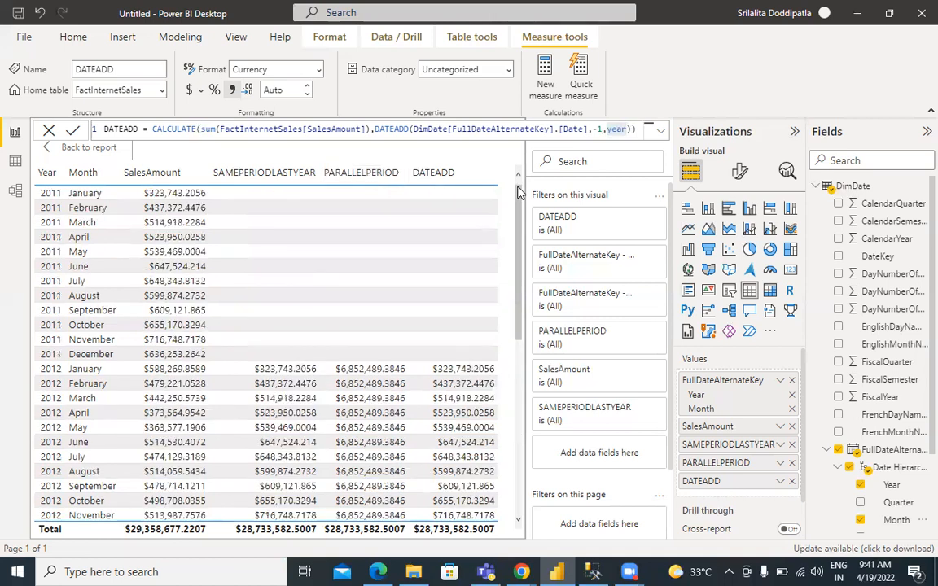
Examine the DATEADD function and its DimDate[FullDateAlternateKey].[Date] argument in the measure's formula
{"action": "double_click", "coordinate": [397, 128]}
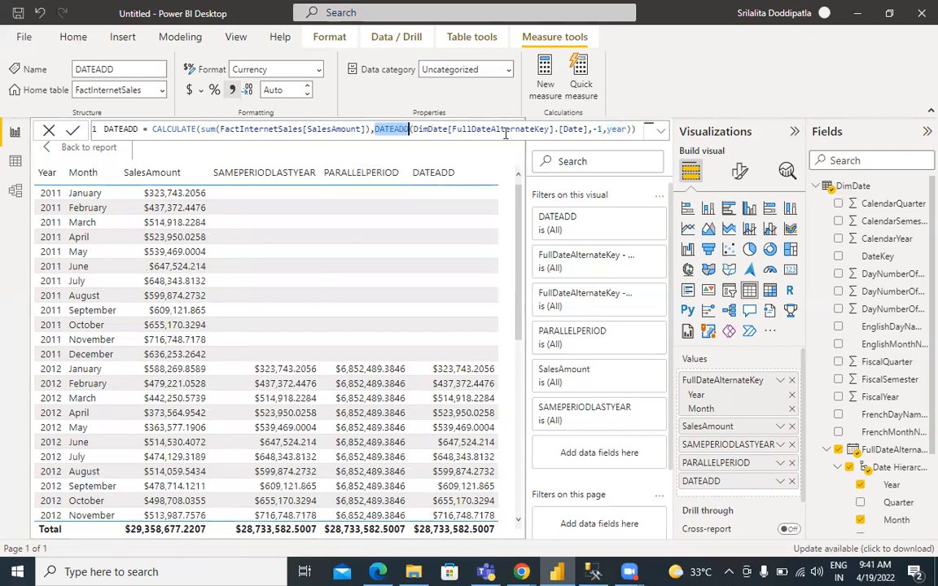
{"action": "left_click_drag", "start_coordinate": [588, 129], "coordinate": [413, 128]}
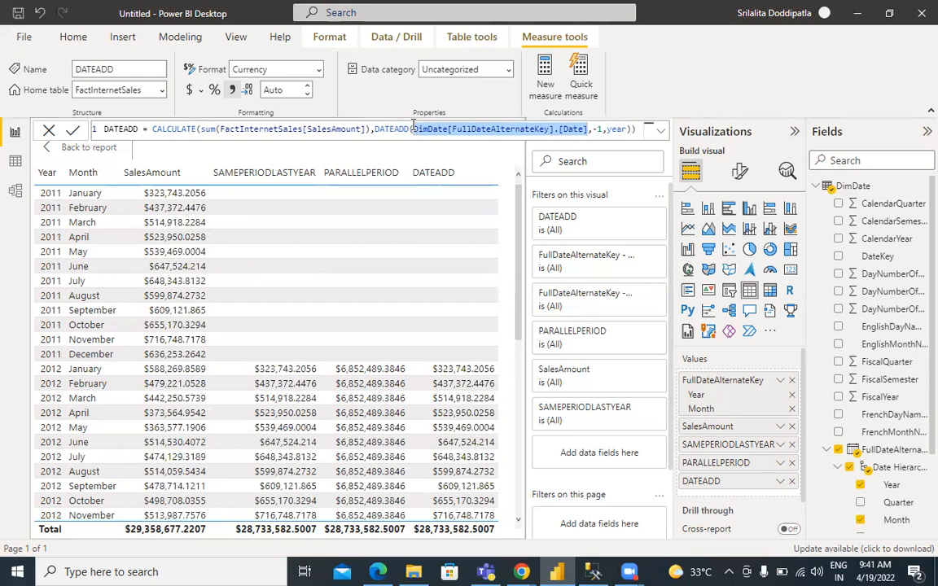
{"action": "left_click", "coordinate": [817, 187]}
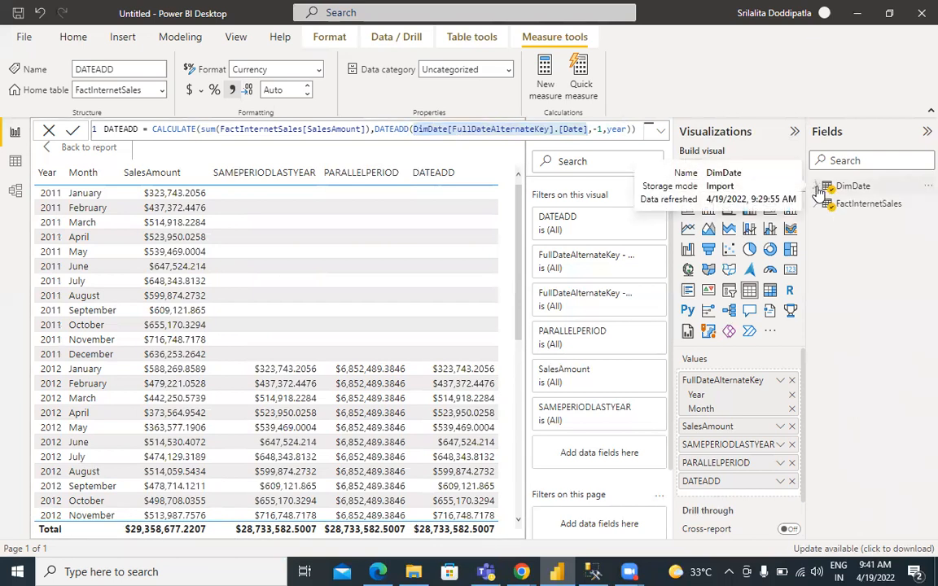
Inspect the DimDate table's rows in Data view and return to the report view
{"action": "left_click", "coordinate": [15, 161]}
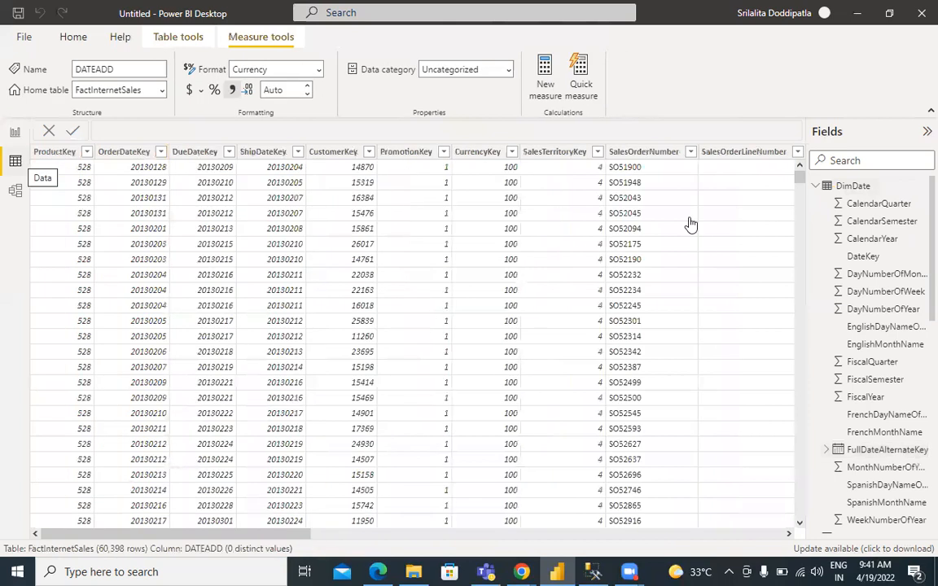
{"action": "left_click", "coordinate": [817, 186]}
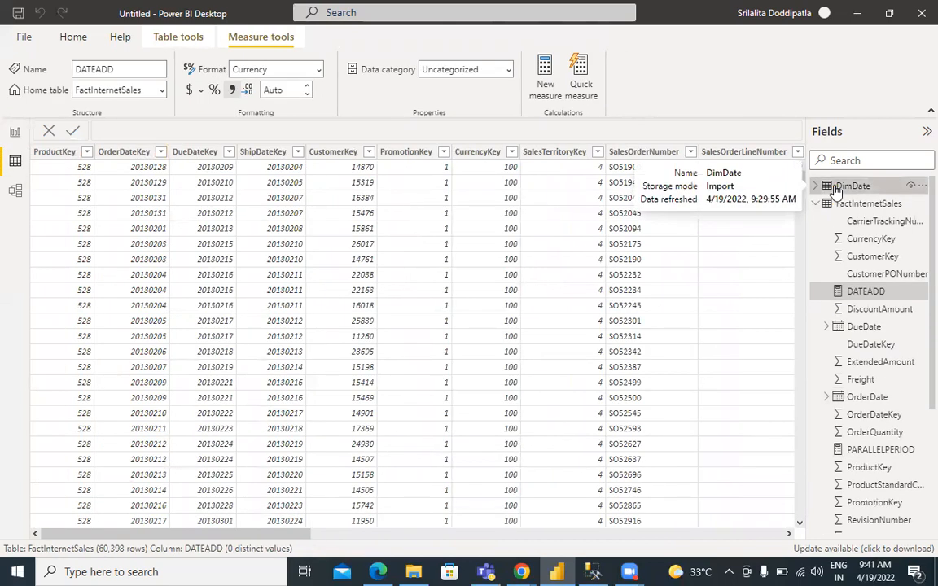
{"action": "left_click", "coordinate": [847, 186]}
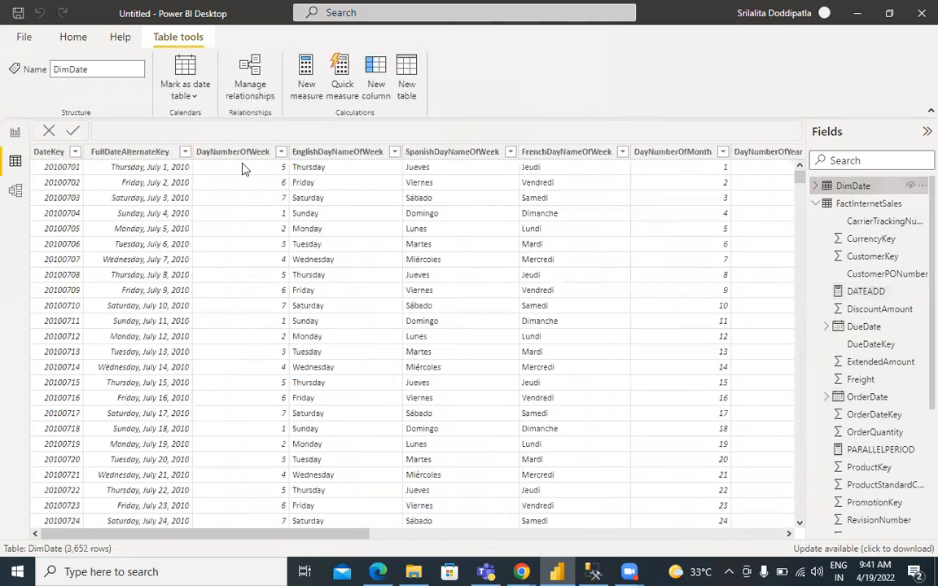
{"action": "left_click", "coordinate": [13, 133]}
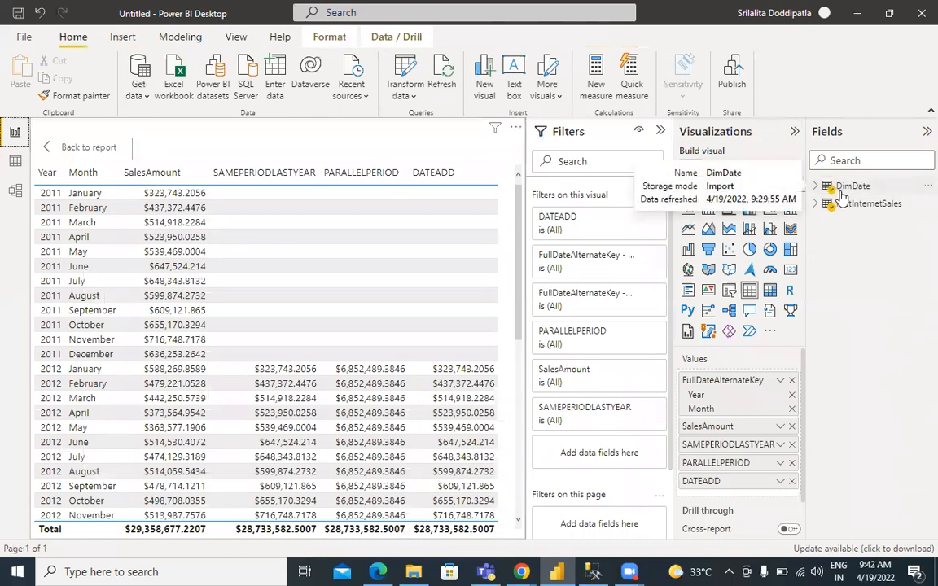
Review the modeling option for creating a DAX table and compare the measures' monthly rows through December 2014
{"action": "left_click", "coordinate": [192, 39]}
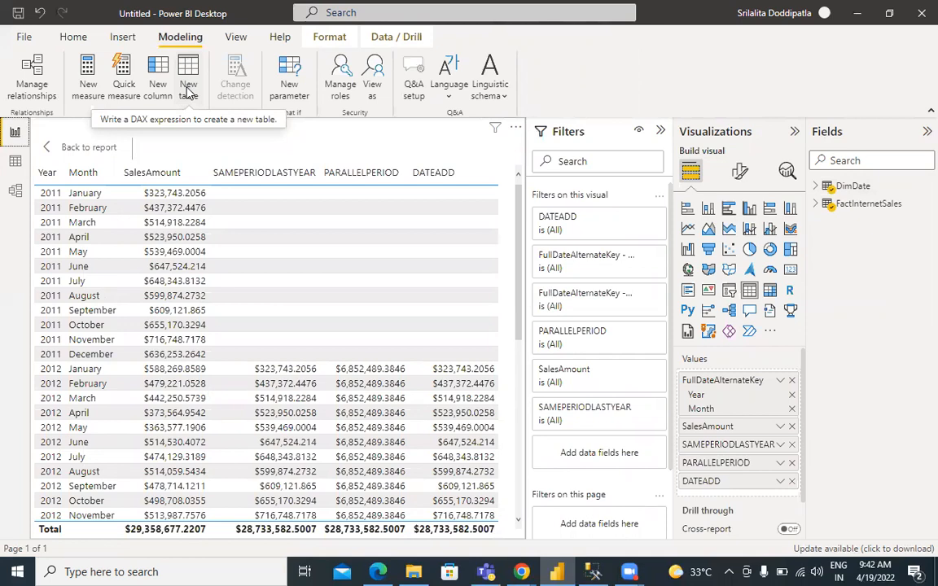
{"action": "mouse_move", "coordinate": [852, 196]}
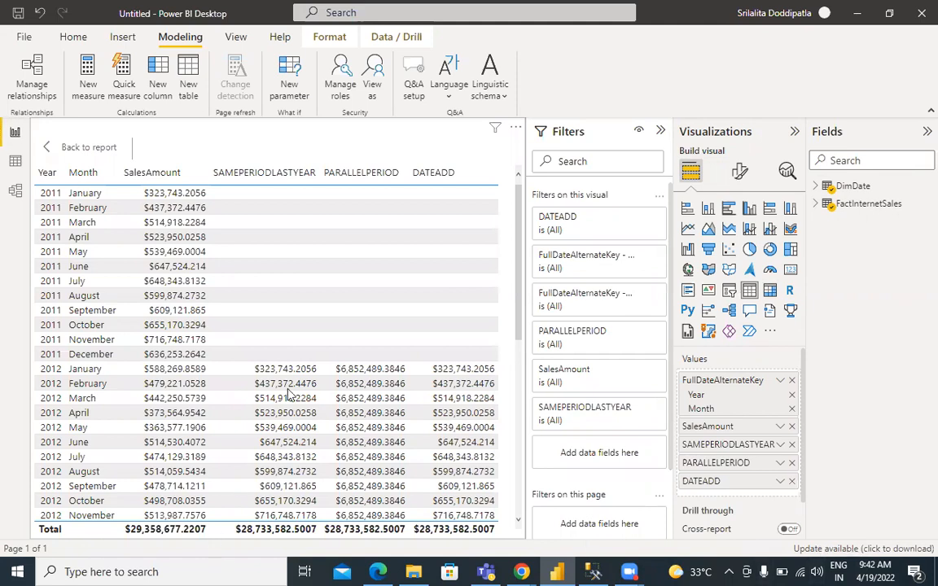
{"action": "left_click_drag", "start_coordinate": [516, 312], "coordinate": [512, 349]}
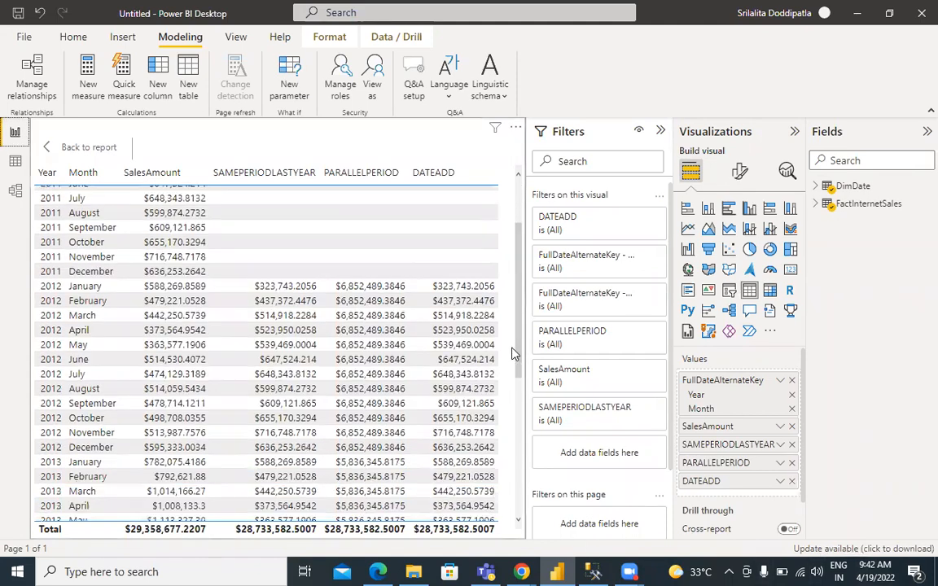
{"action": "scroll", "coordinate": [513, 352], "scroll_direction": "down", "scroll_amount": 6}
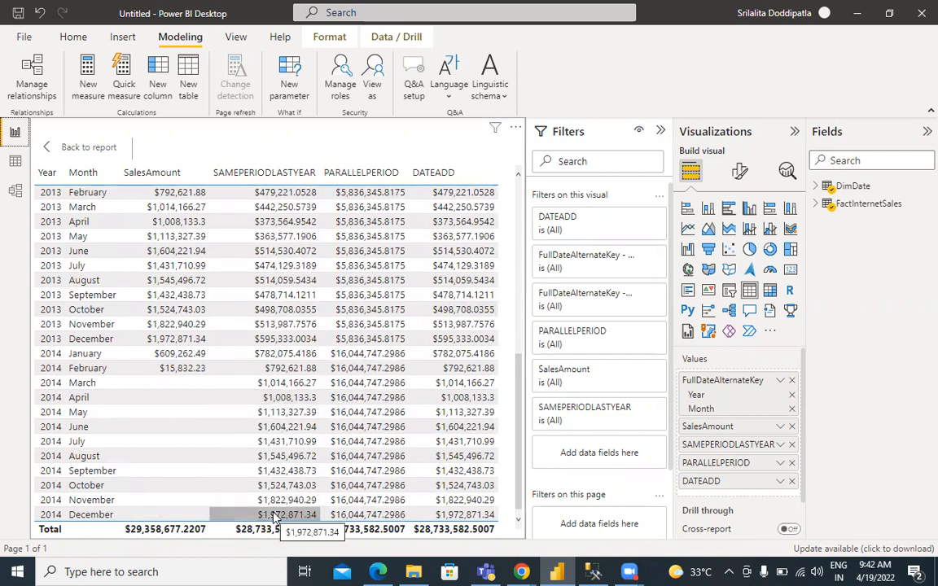
{"action": "left_click_drag", "start_coordinate": [521, 383], "coordinate": [524, 192]}
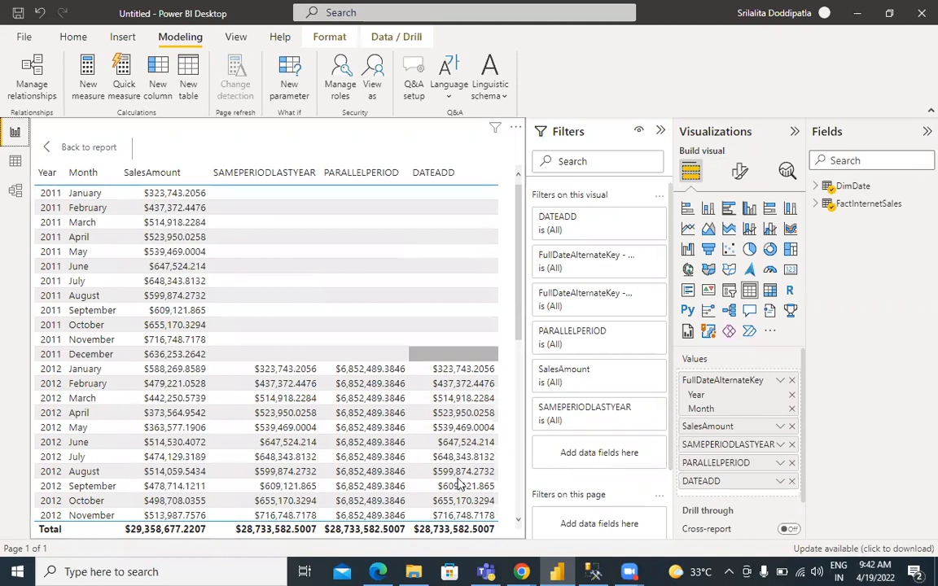
Switch to Chrome and examine the time intelligence functions listed in the Microsoft DAX reference, down to TOTALYTD
{"action": "mouse_move", "coordinate": [521, 572]}
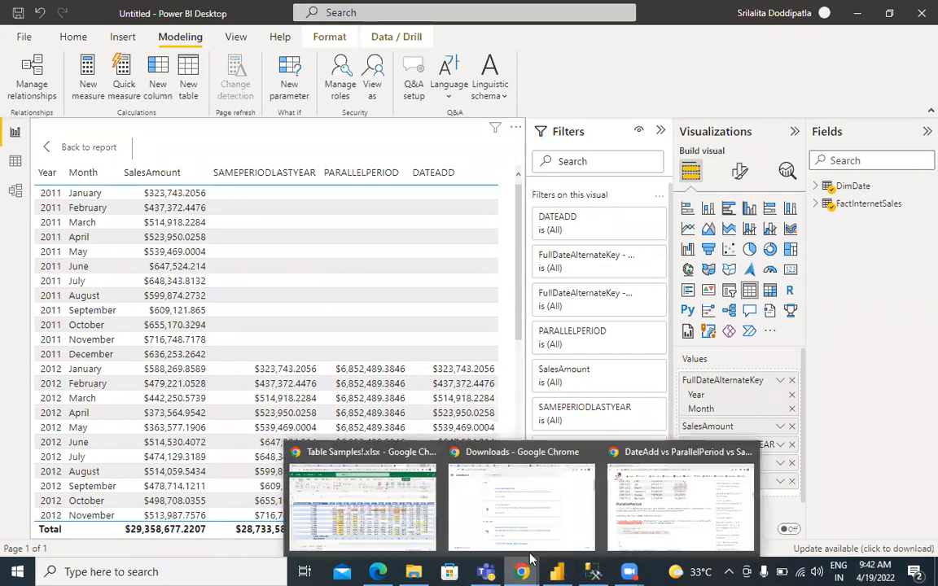
{"action": "left_click", "coordinate": [612, 521]}
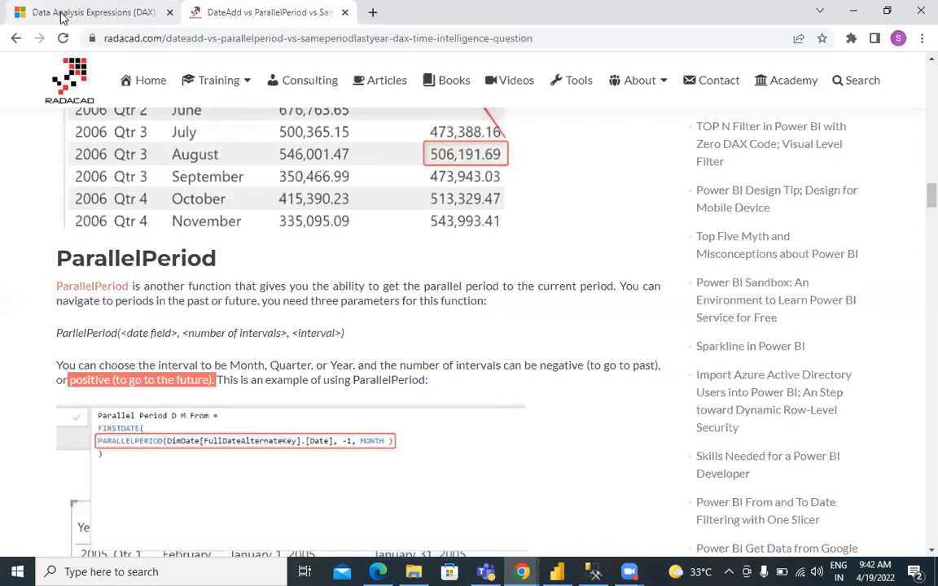
{"action": "left_click", "coordinate": [62, 15]}
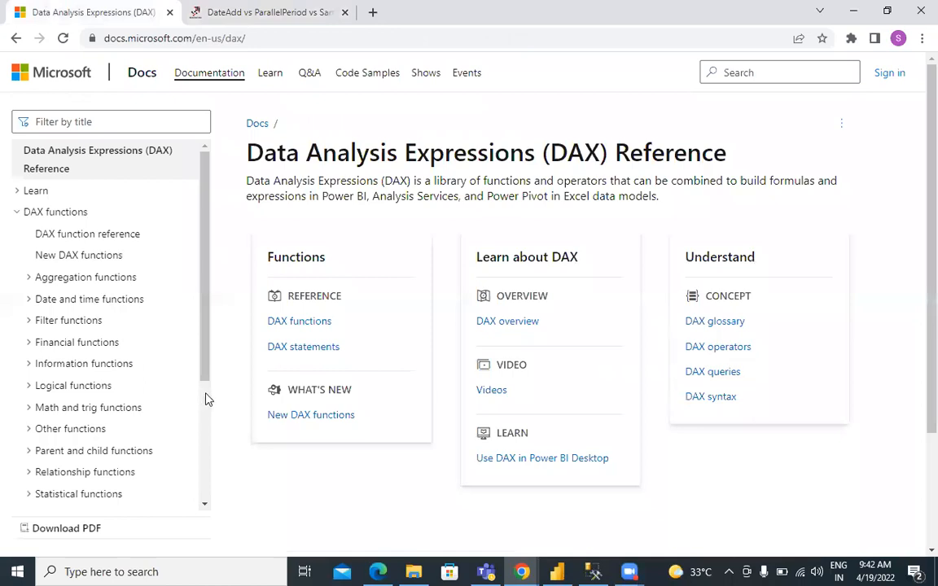
{"action": "scroll", "coordinate": [179, 391], "scroll_direction": "down", "scroll_amount": 3}
{"action": "left_click", "coordinate": [47, 373]}
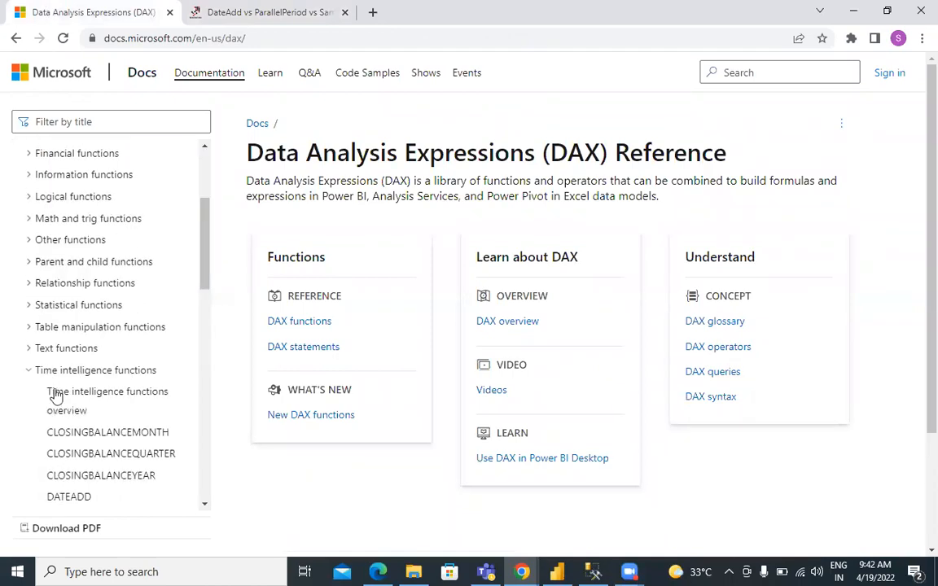
{"action": "left_click_drag", "start_coordinate": [203, 266], "coordinate": [207, 456]}
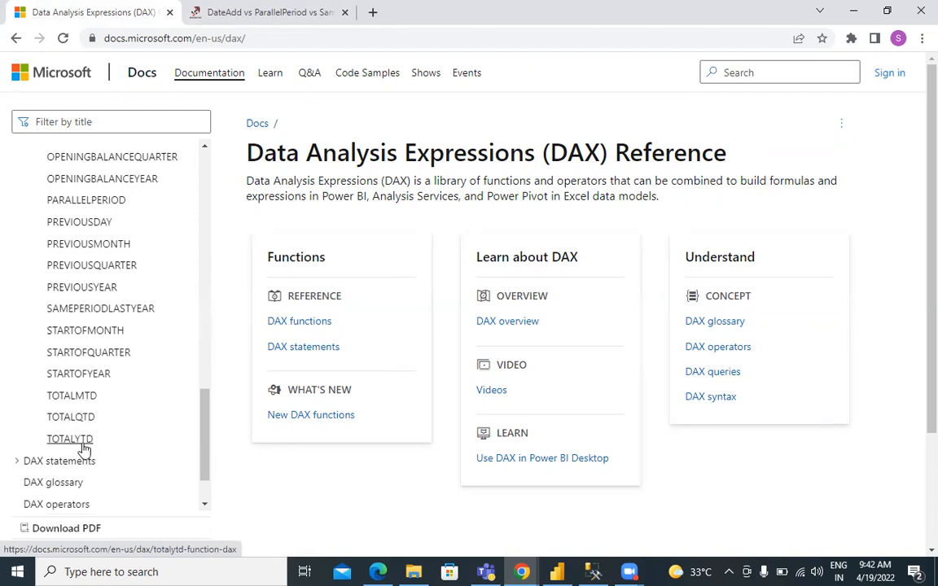
Switch to Power BI Desktop, return from the focused table to the report page and resize the table visual
{"action": "left_click", "coordinate": [569, 570]}
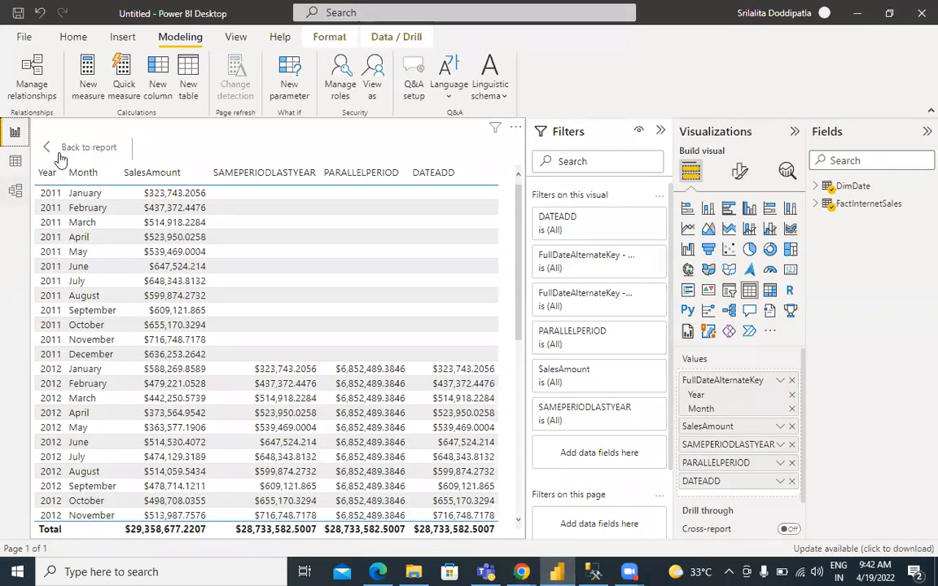
{"action": "left_click", "coordinate": [72, 135]}
{"action": "left_click_drag", "start_coordinate": [236, 327], "coordinate": [417, 423]}
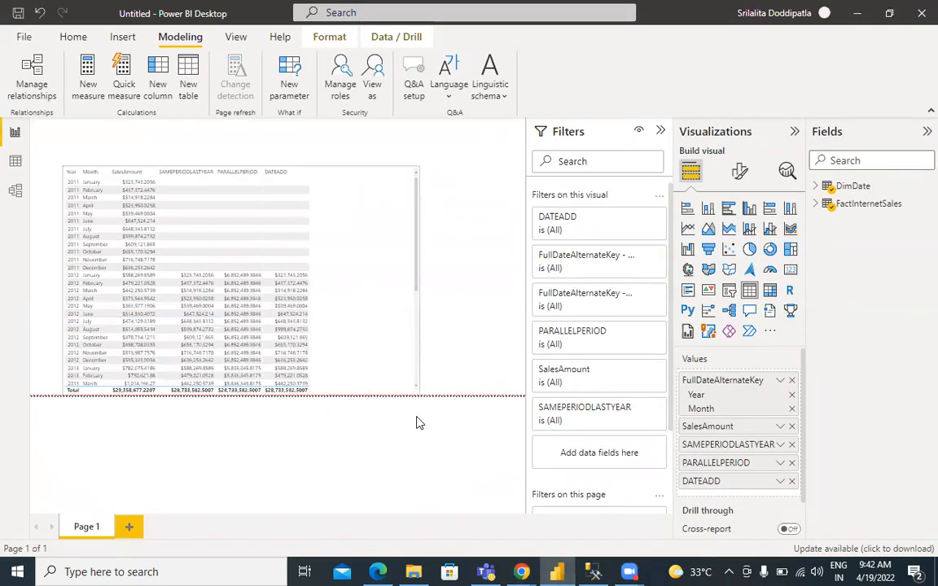
Launch Excel 2013, maximize its window and create a blank workbook
{"action": "left_click", "coordinate": [521, 572]}
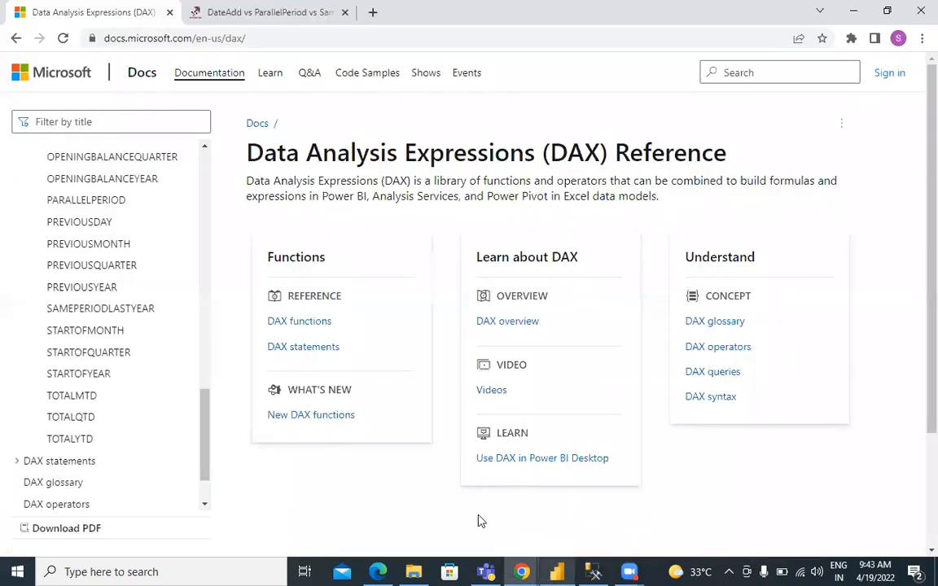
{"action": "left_click", "coordinate": [189, 571]}
{"action": "type", "text": "ex"}
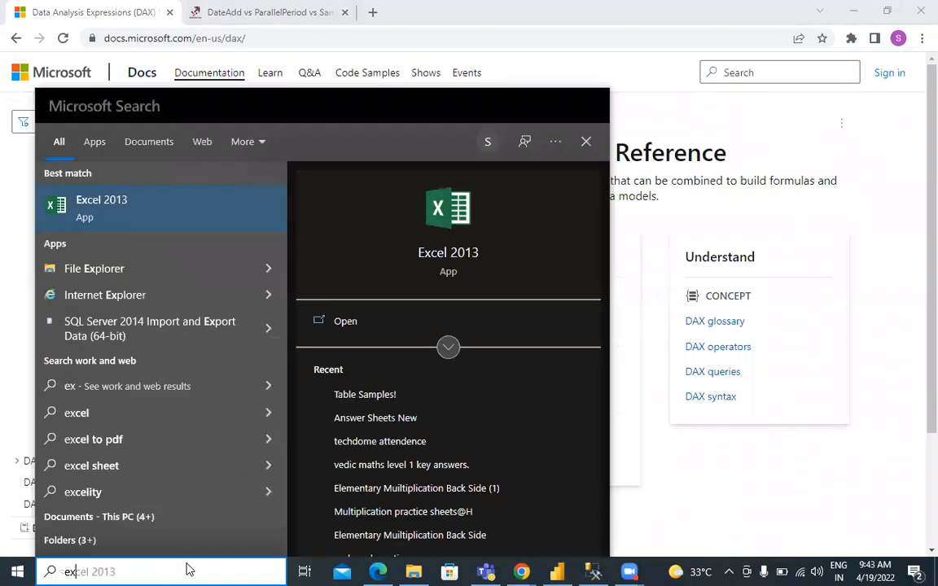
{"action": "left_click", "coordinate": [79, 210]}
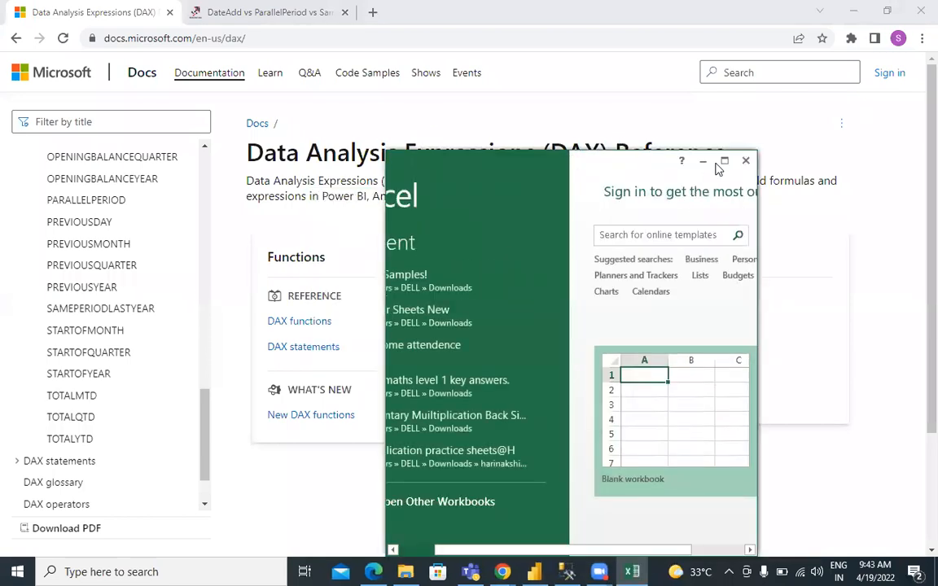
{"action": "left_click", "coordinate": [719, 162]}
{"action": "left_click", "coordinate": [373, 203]}
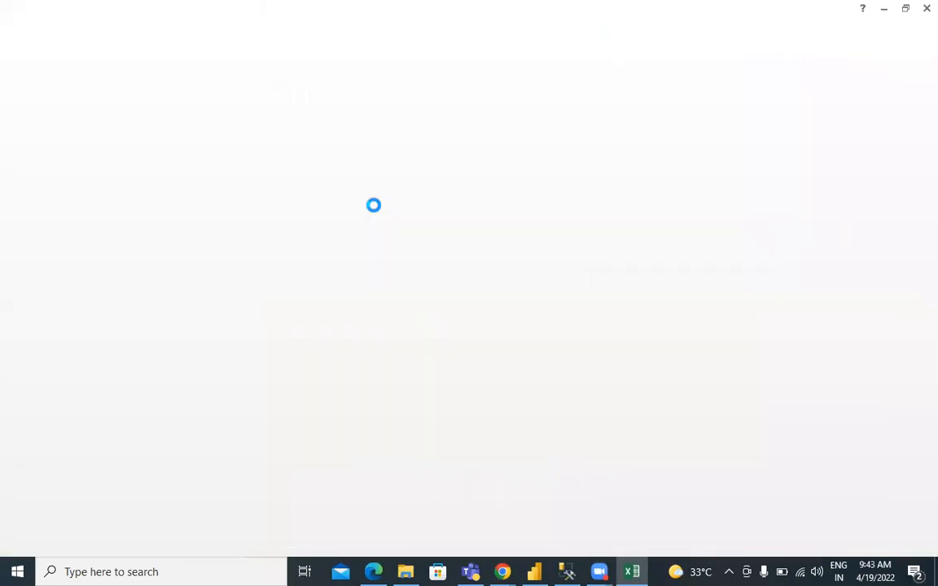
Enter the headers Date in D7 and Amount in E7, and widen columns D and E
{"action": "left_click", "coordinate": [190, 247]}
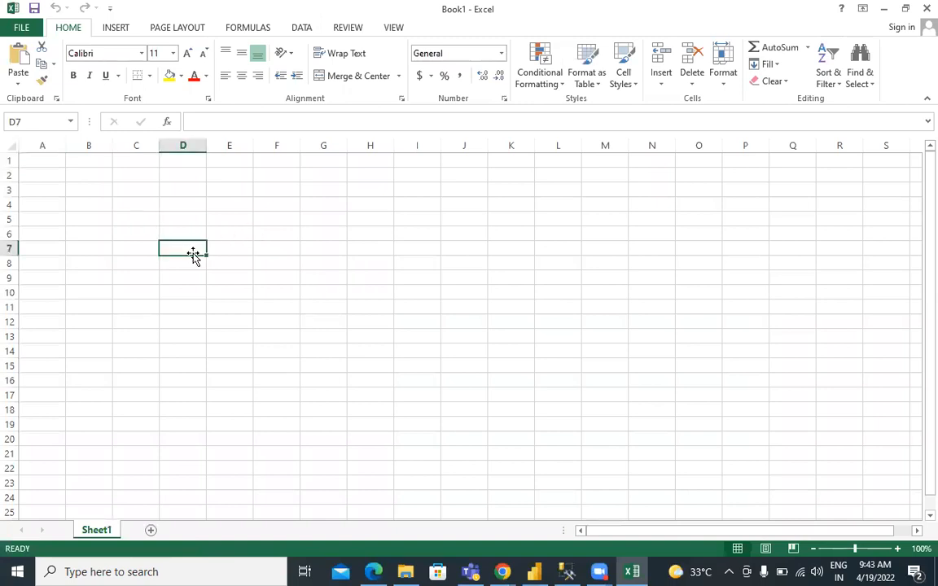
{"action": "type", "text": "Date"}
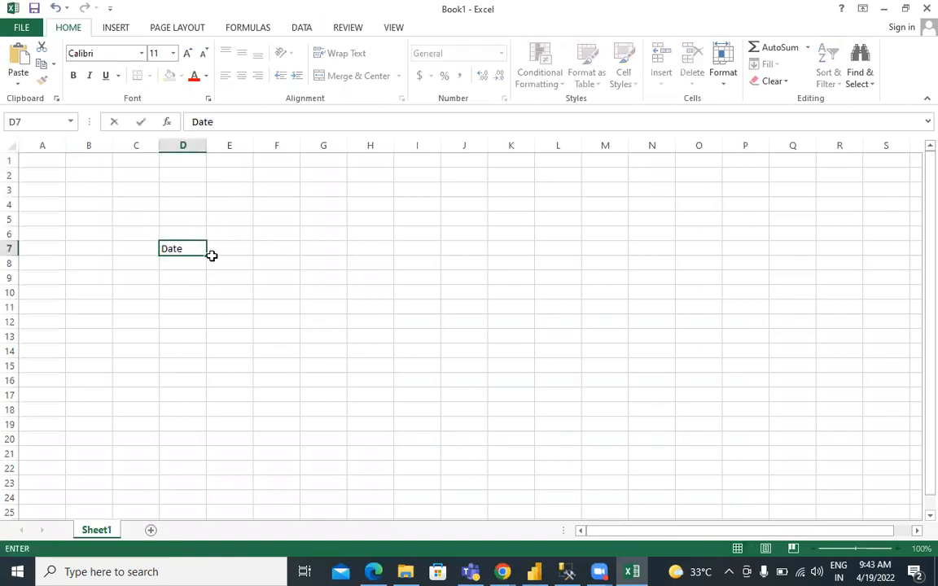
{"action": "left_click", "coordinate": [218, 255]}
{"action": "type", "text": "Amount"}
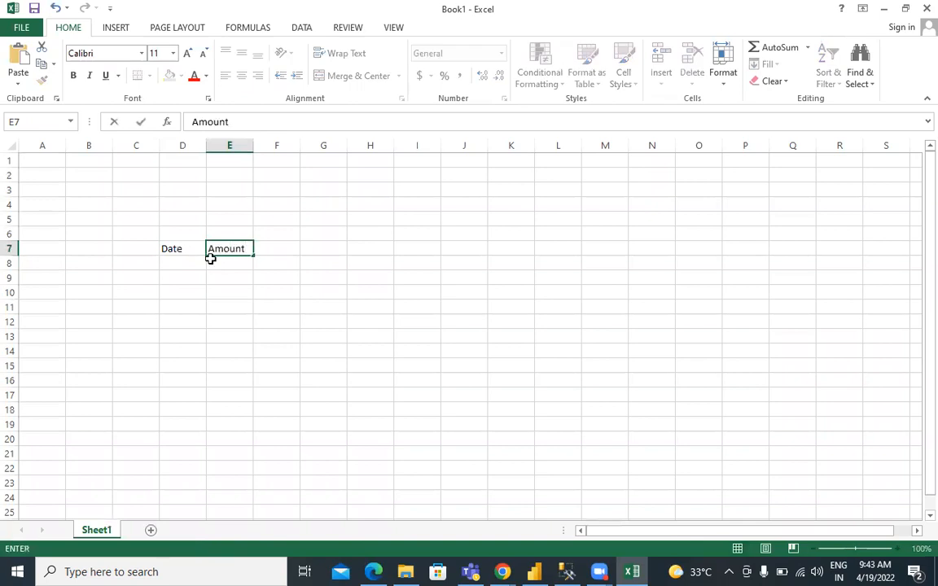
{"action": "left_click", "coordinate": [188, 263]}
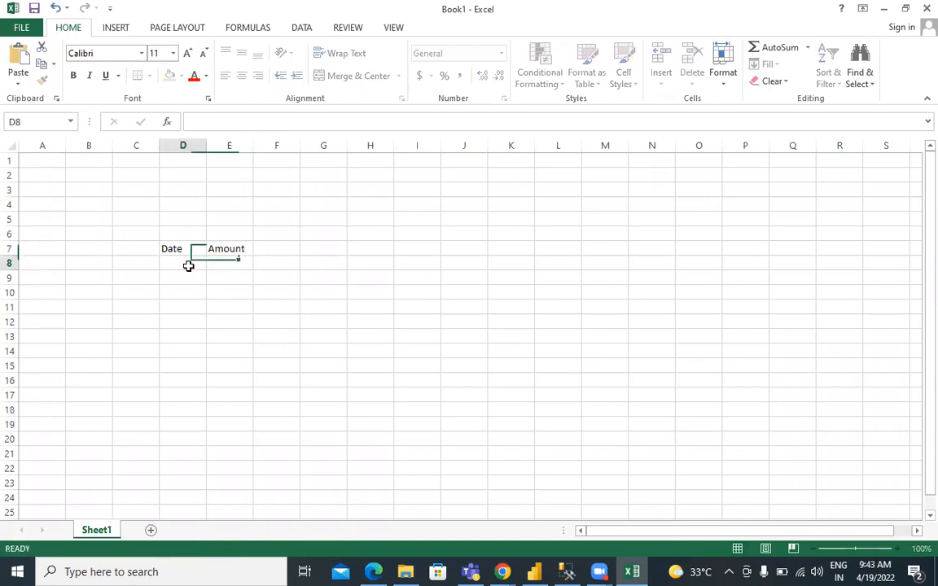
{"action": "left_click_drag", "start_coordinate": [206, 145], "coordinate": [348, 150]}
{"action": "left_click", "coordinate": [202, 301]}
Enter the dates 2021-11-01 in D8 and 2021-12-01 in D9 under the Date header
{"action": "left_click", "coordinate": [195, 271]}
{"action": "type", "text": "2"}
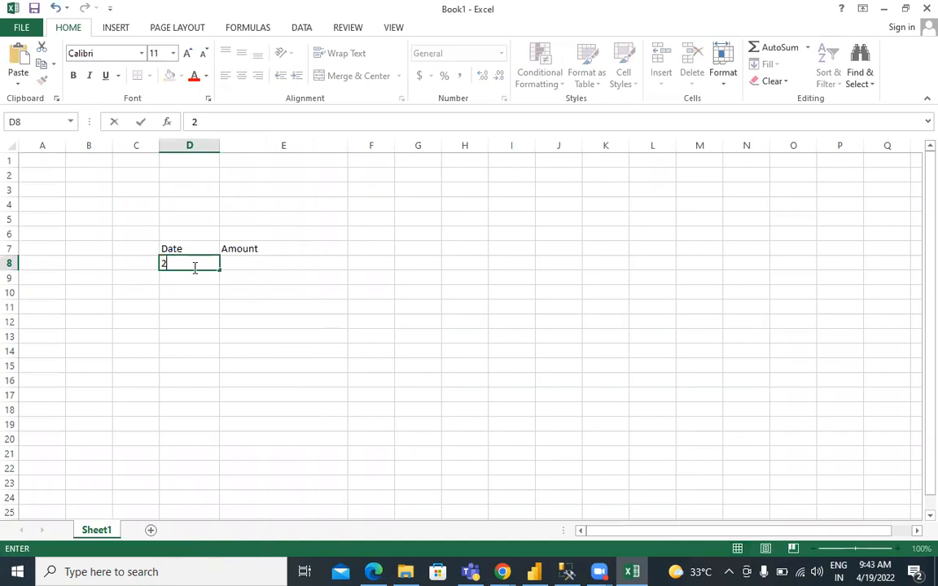
{"action": "type", "text": "021-11-01"}
{"action": "key", "text": "Return"}
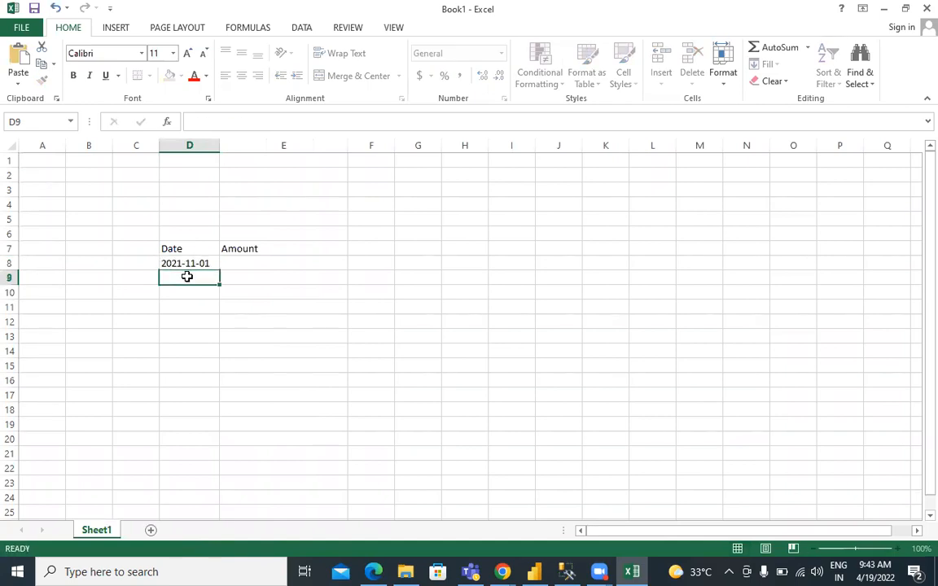
{"action": "type", "text": "2021-12-01"}
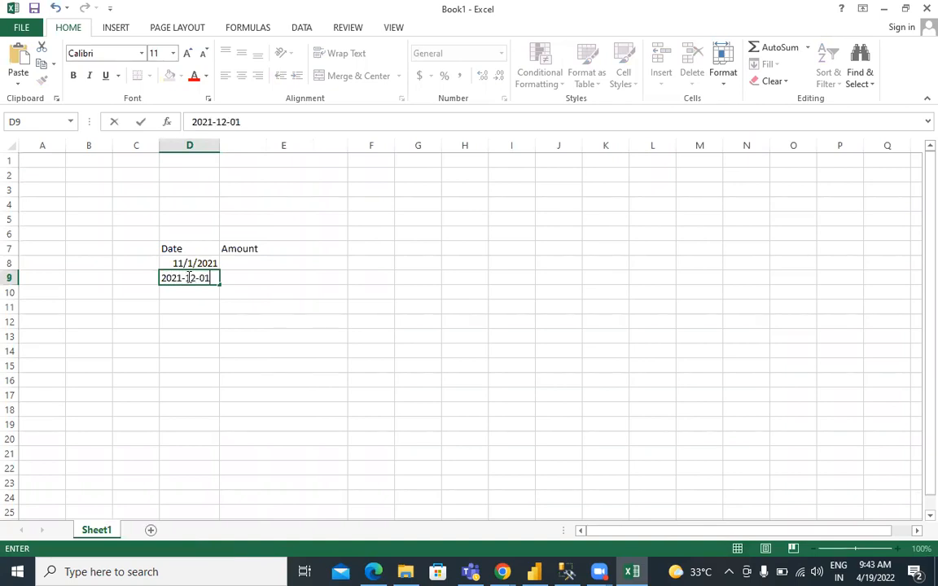
{"action": "key", "text": "Return"}
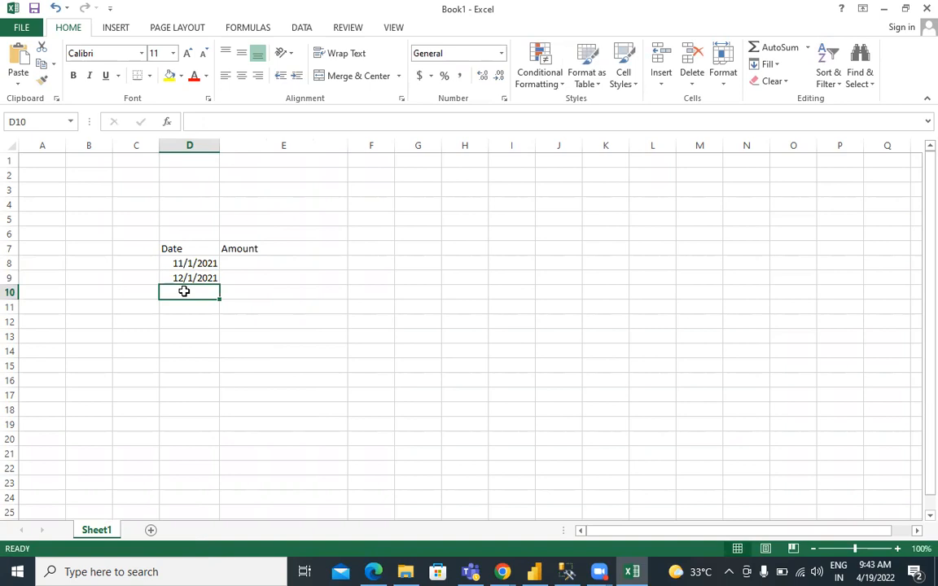
Enter the dates 2022-01-01, 2022-03-01 and 2022-04-01 in D10 to D12 under the Date header
{"action": "type", "text": "2022-"}
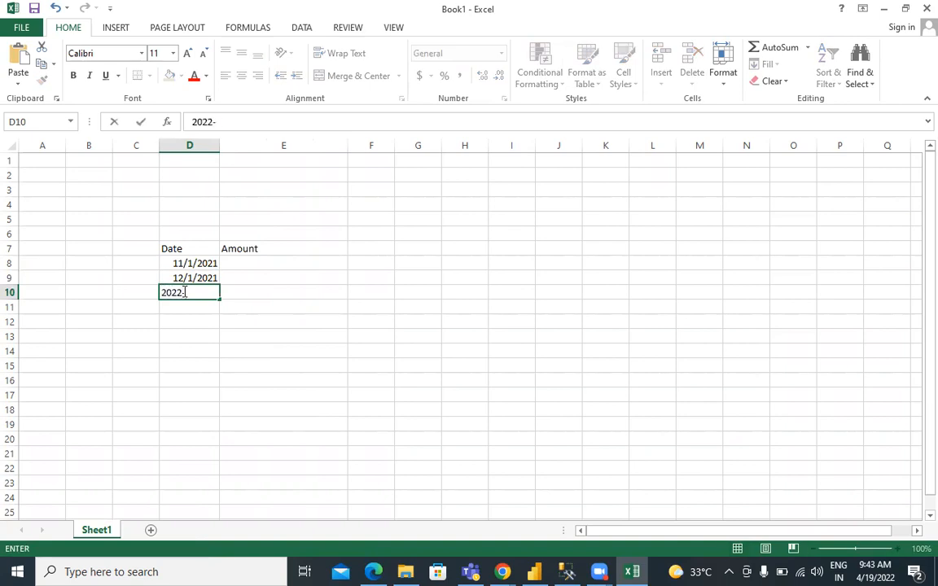
{"action": "type", "text": "01-01"}
{"action": "key", "text": "Return"}
{"action": "type", "text": "2022-0"}
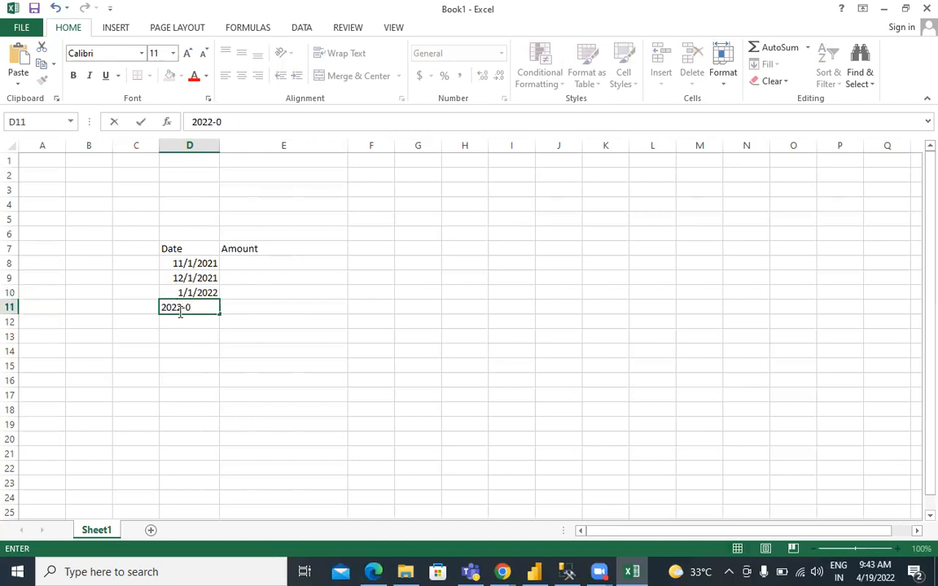
{"action": "key", "text": "ctrl+Return"}
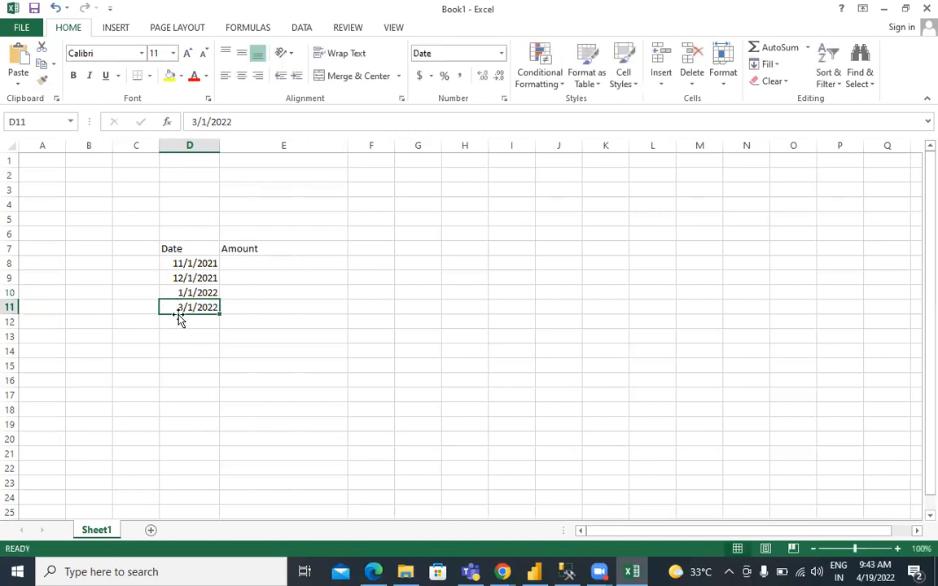
{"action": "left_click", "coordinate": [177, 318]}
{"action": "type", "text": "2022-04-01"}
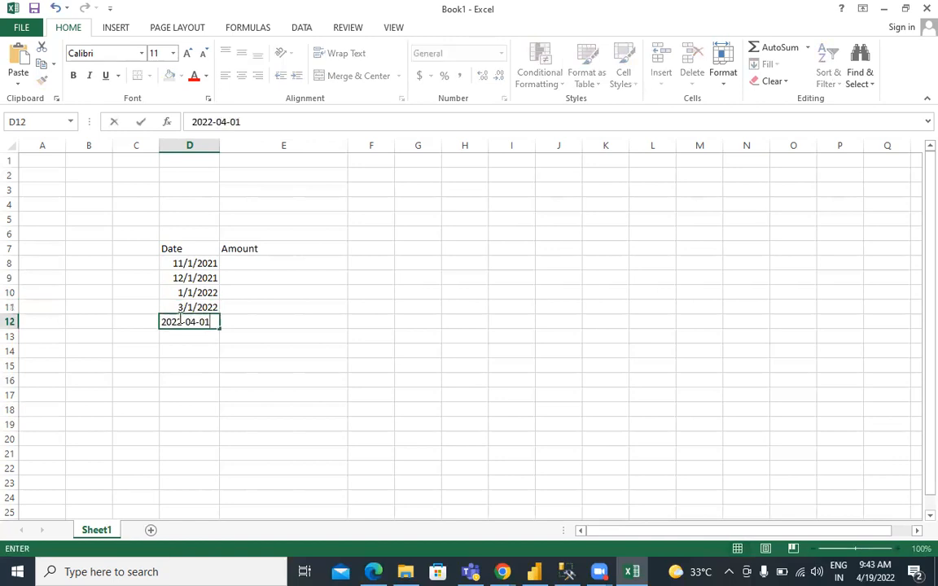
{"action": "left_click", "coordinate": [236, 318]}
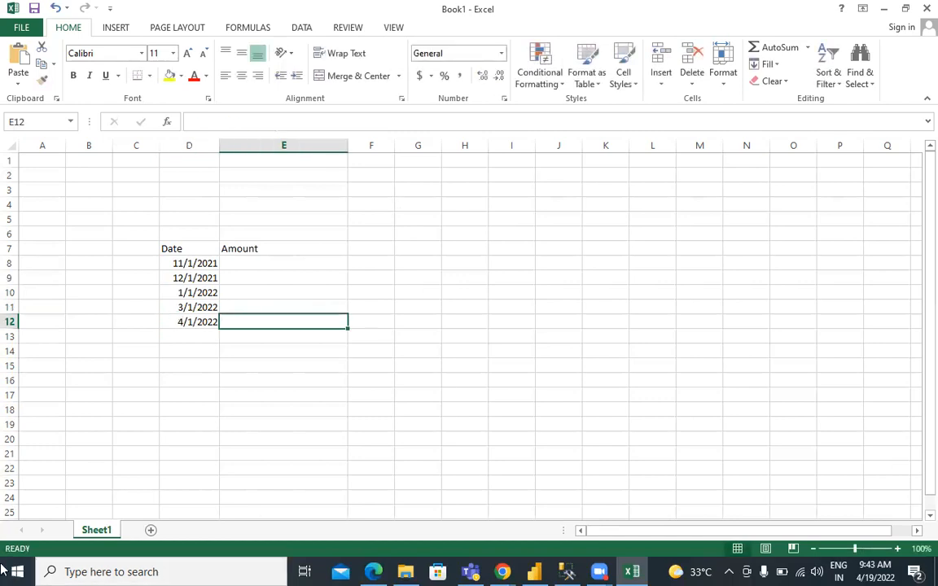
Enter the amounts 50, 60, 30, 40 and 20 in E8 to E12 under the Amount header
{"action": "left_click", "coordinate": [235, 272]}
{"action": "left_click", "coordinate": [235, 264]}
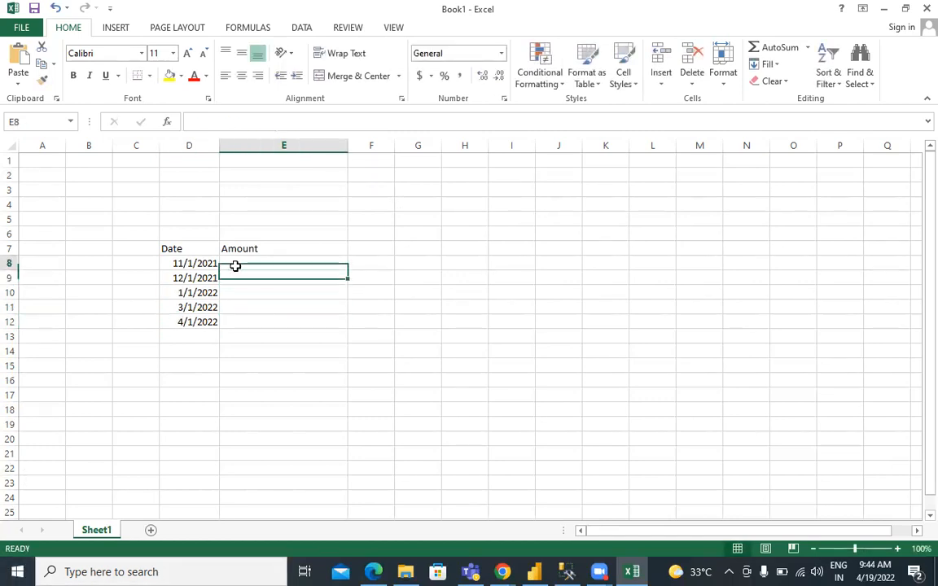
{"action": "type", "text": "50"}
{"action": "left_click", "coordinate": [242, 276]}
{"action": "type", "text": "60"}
{"action": "left_click", "coordinate": [240, 293]}
{"action": "type", "text": "30"}
{"action": "left_click", "coordinate": [249, 305]}
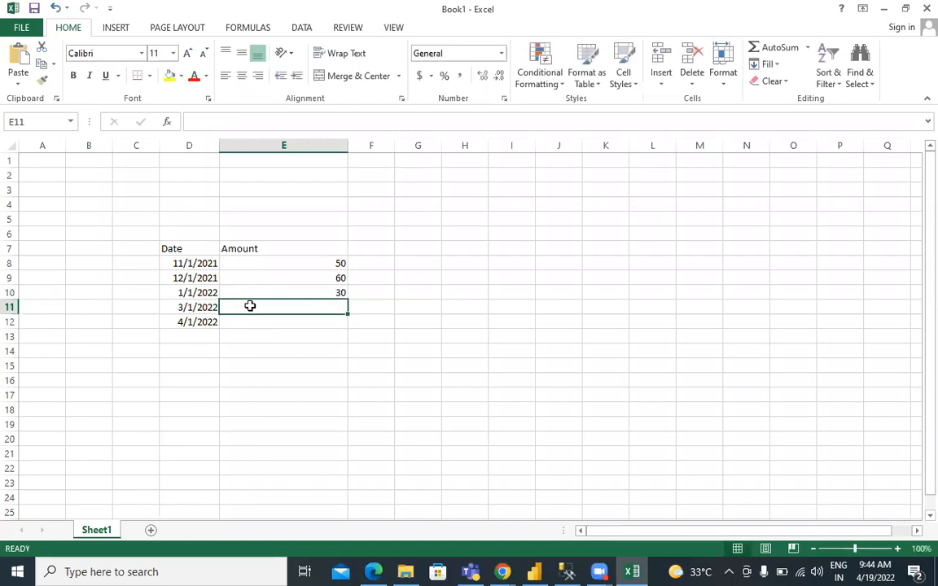
{"action": "type", "text": "40"}
{"action": "left_click", "coordinate": [249, 323]}
{"action": "type", "text": "20"}
{"action": "left_click", "coordinate": [270, 364]}
Apply All Borders to the Date and Amount table in D7:E12 and narrow column E
{"action": "left_click_drag", "start_coordinate": [176, 252], "coordinate": [305, 323]}
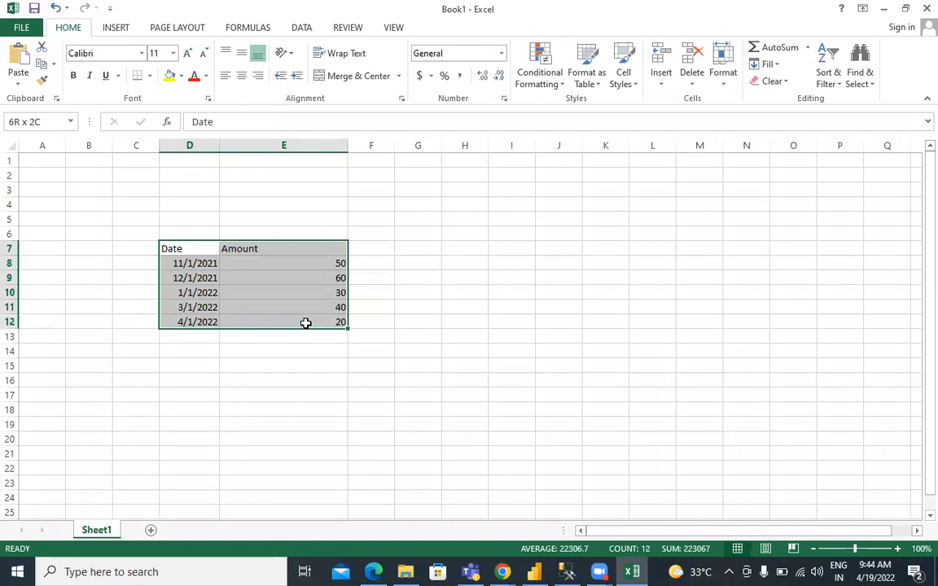
{"action": "left_click", "coordinate": [149, 77]}
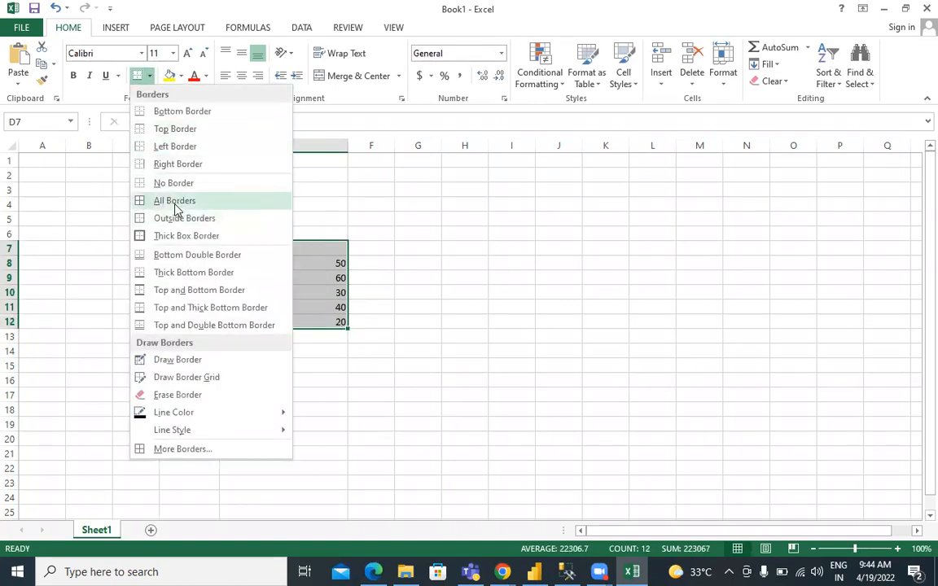
{"action": "left_click", "coordinate": [175, 200]}
{"action": "left_click_drag", "start_coordinate": [350, 148], "coordinate": [296, 149]}
{"action": "left_click", "coordinate": [248, 382]}
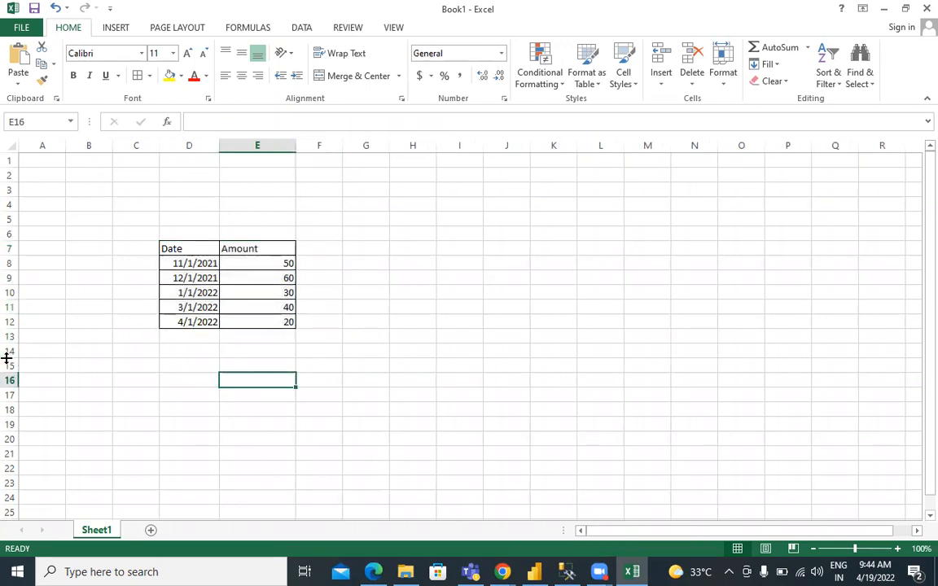
{"action": "left_click", "coordinate": [376, 254]}
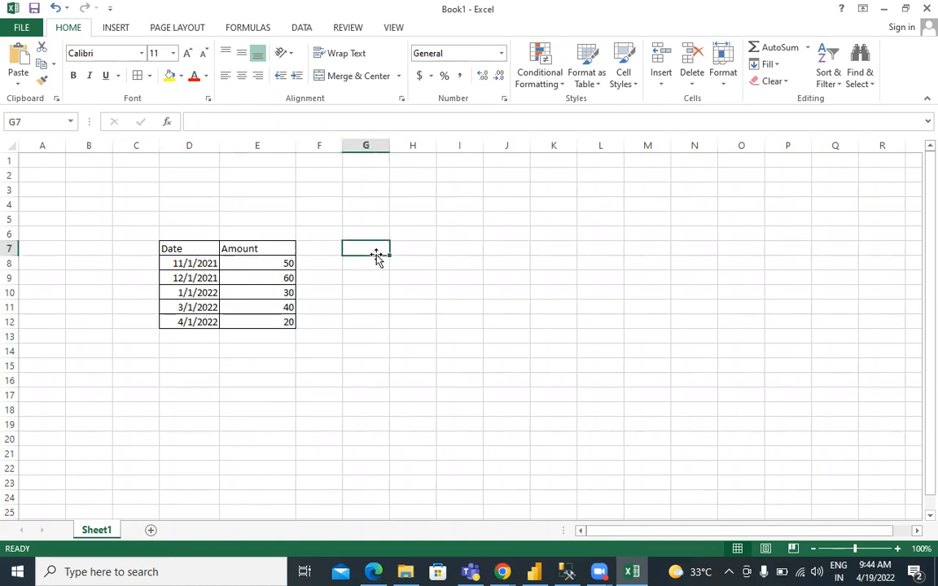
Add a Year header in C7 and enter 2021 in C8 and C9 and 2022 in C10 to C12
{"action": "left_click", "coordinate": [124, 249]}
{"action": "type", "text": "Year"}
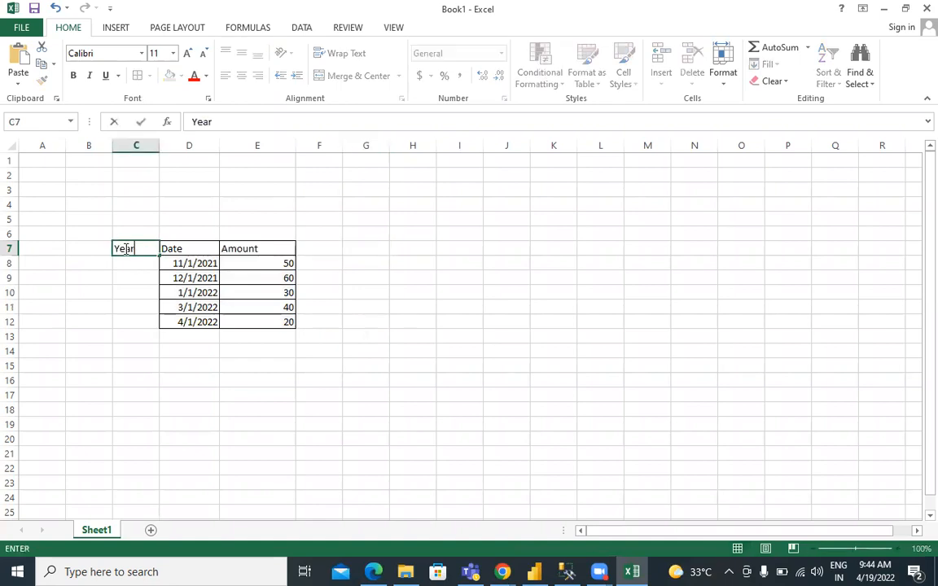
{"action": "left_click", "coordinate": [120, 261]}
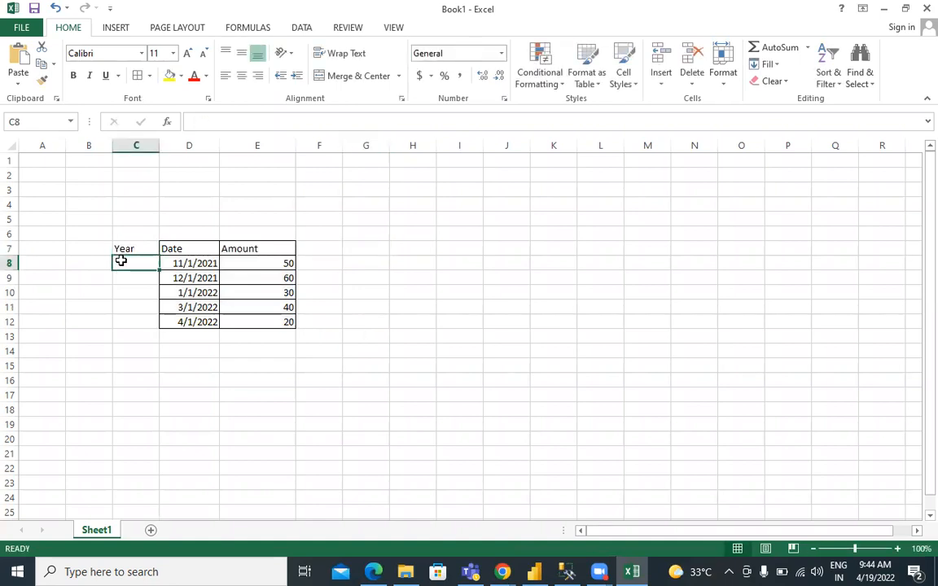
{"action": "type", "text": "202"}
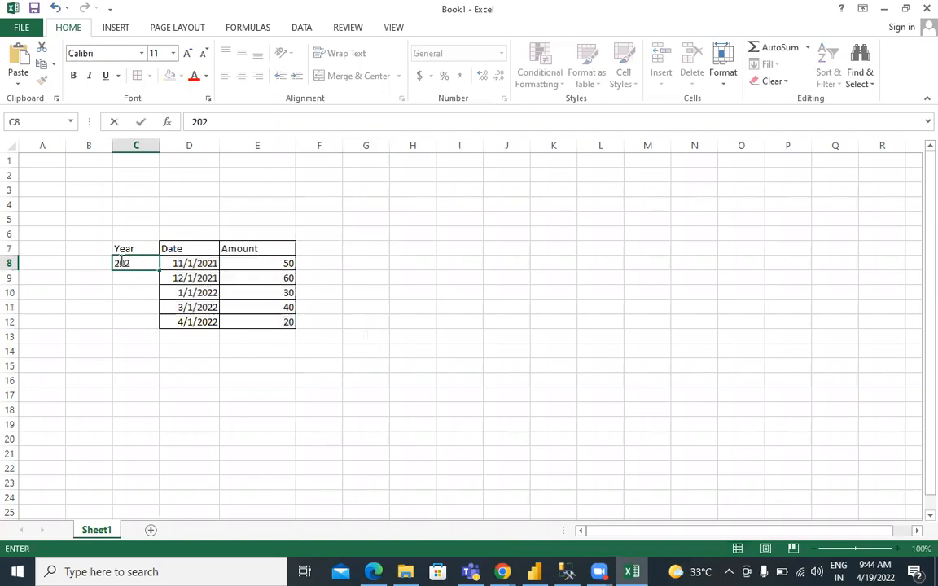
{"action": "type", "text": "1"}
{"action": "left_click", "coordinate": [120, 277]}
{"action": "type", "text": "2"}
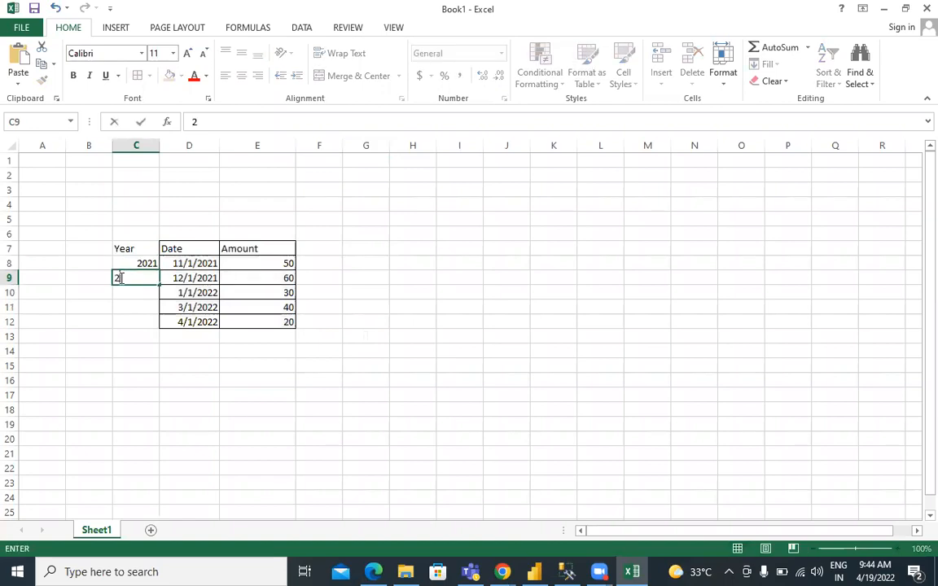
{"action": "left_click", "coordinate": [146, 293]}
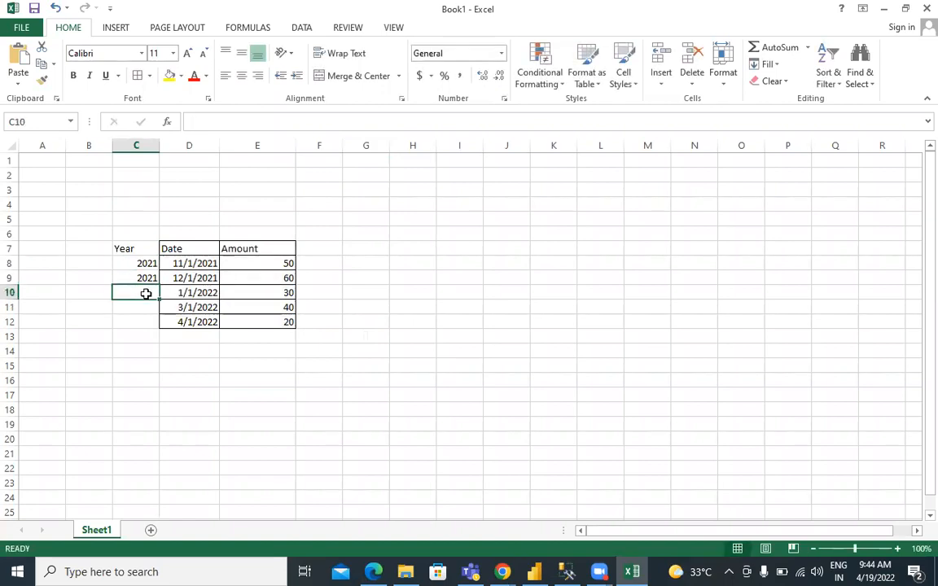
{"action": "type", "text": "2022"}
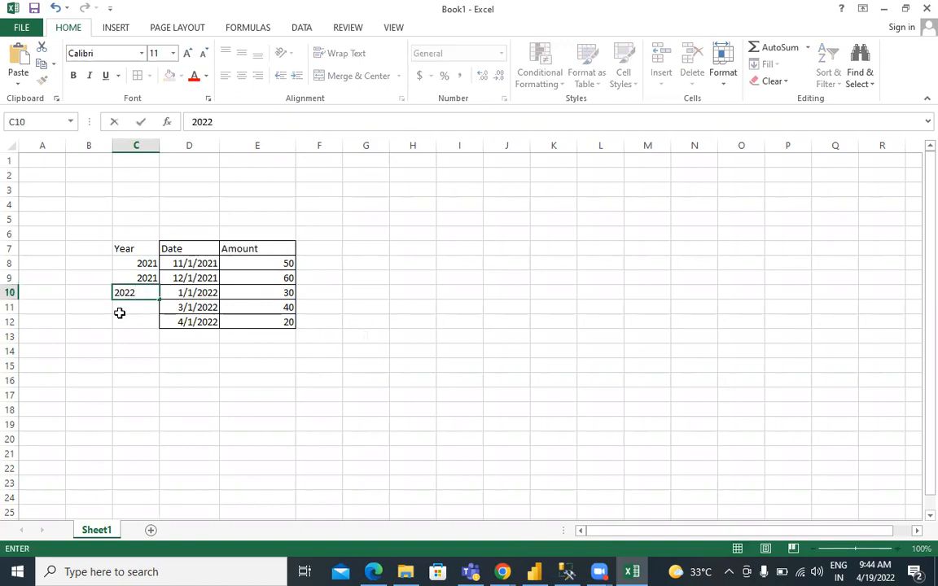
{"action": "left_click", "coordinate": [124, 308]}
{"action": "type", "text": "2022"}
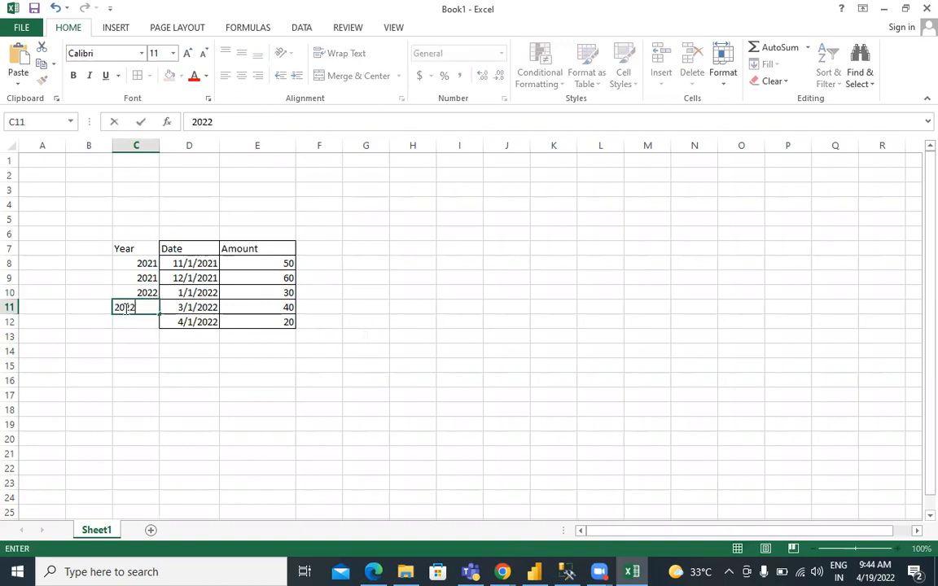
{"action": "left_click", "coordinate": [136, 324]}
{"action": "type", "text": "2022"}
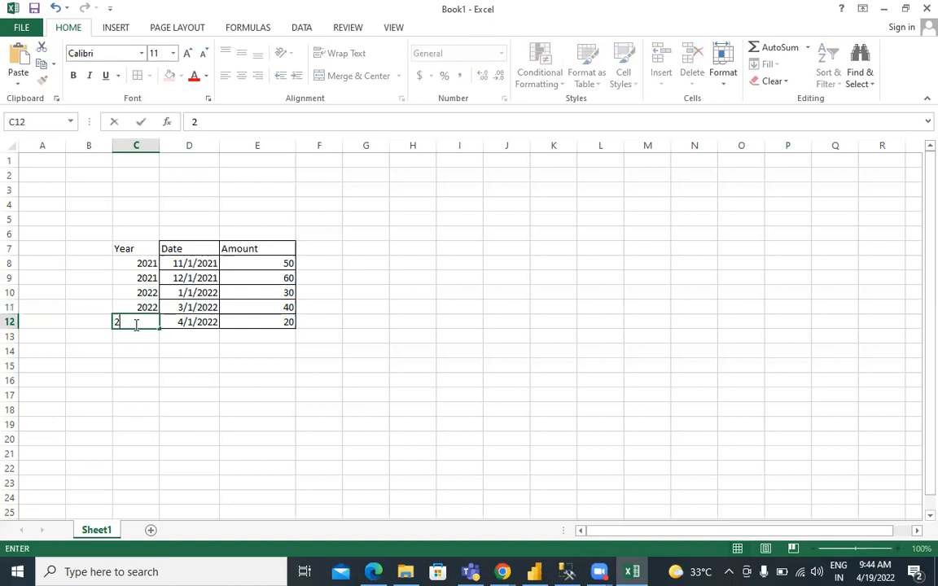
{"action": "left_click", "coordinate": [138, 348]}
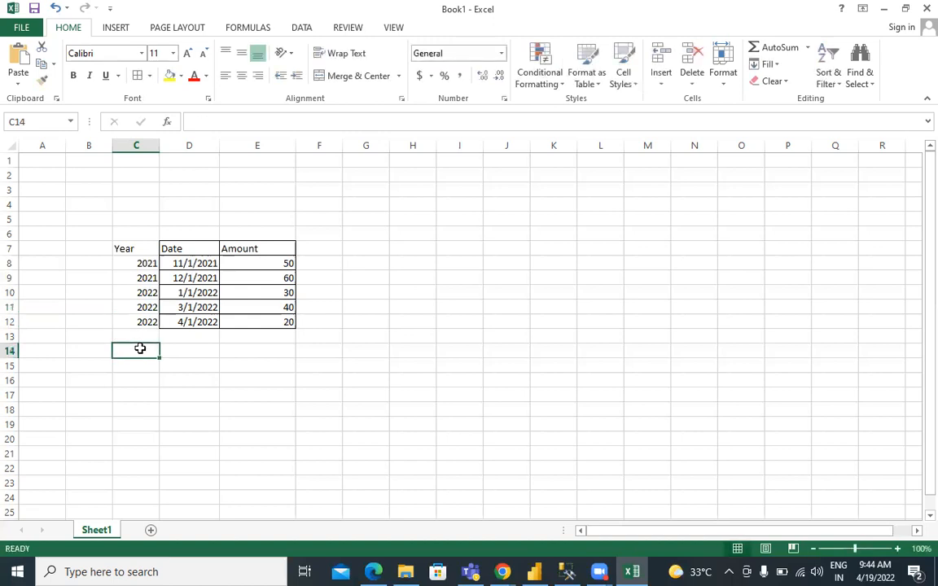
Add a Qtr header in B7 and enter the quarters 4, 4, 1, 1 and 2 in B8 to B12
{"action": "left_click", "coordinate": [91, 247]}
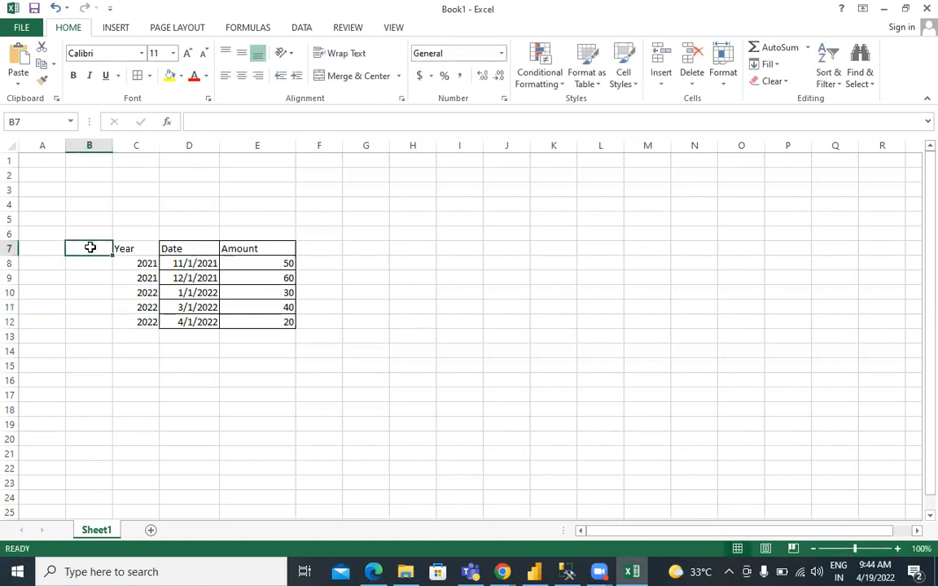
{"action": "type", "text": "Q"}
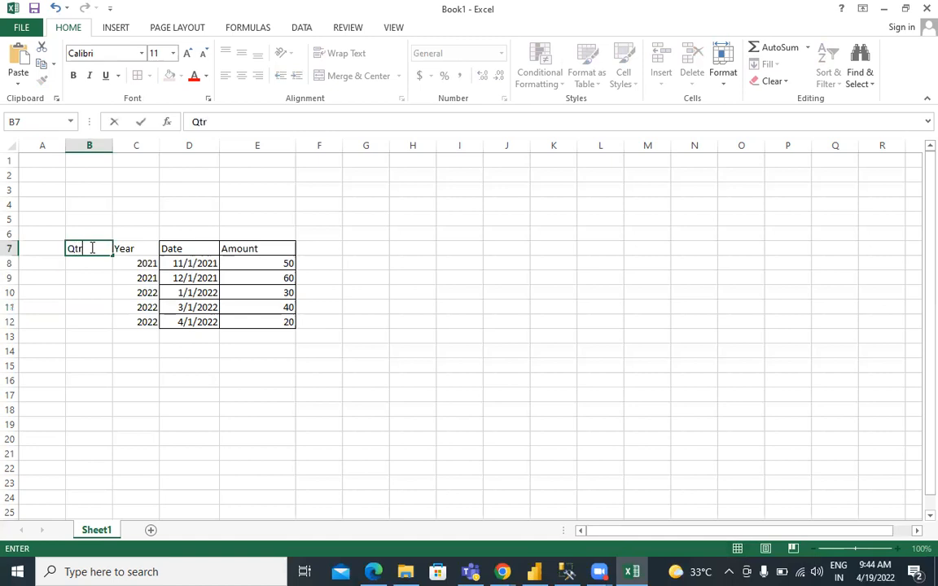
{"action": "type", "text": "tr"}
{"action": "left_click", "coordinate": [91, 263]}
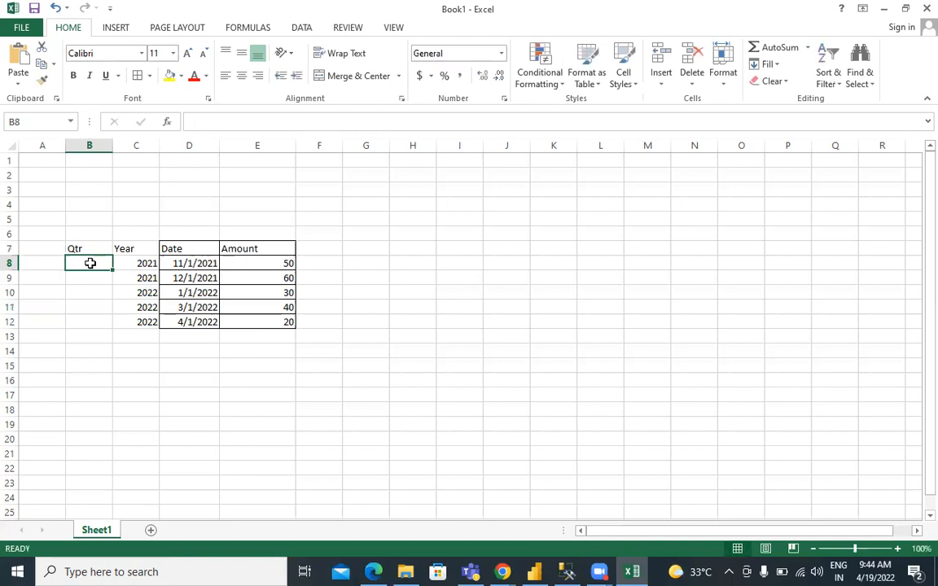
{"action": "type", "text": "4"}
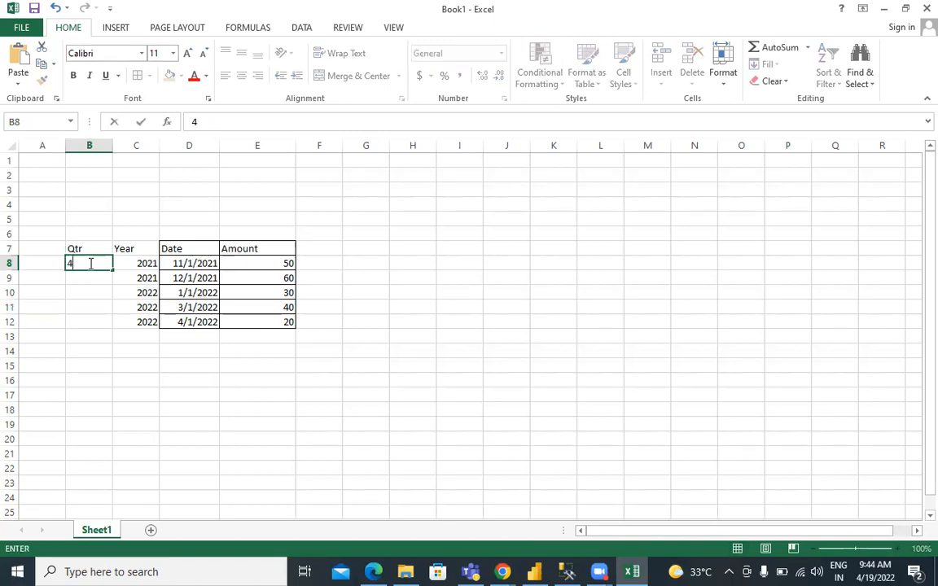
{"action": "left_click", "coordinate": [92, 277]}
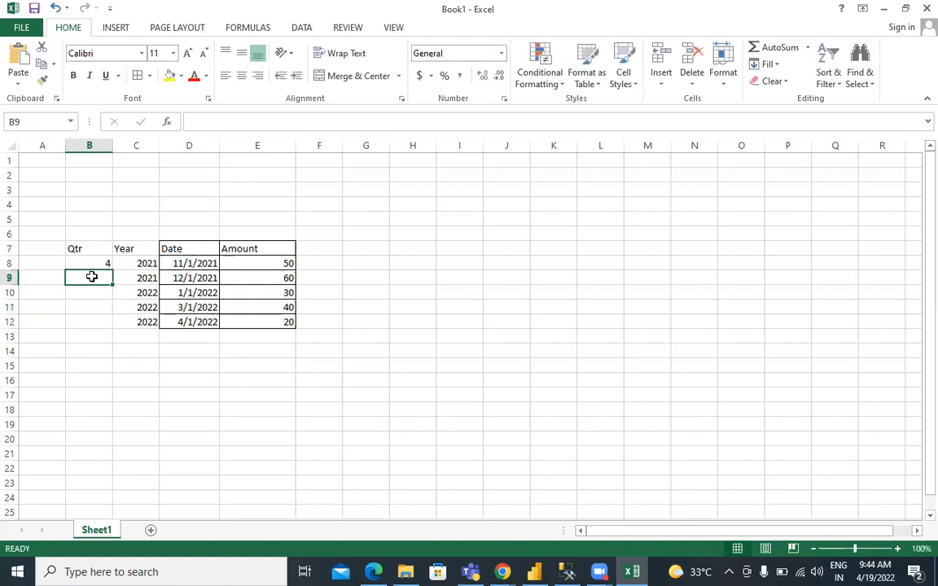
{"action": "type", "text": "4"}
{"action": "left_click", "coordinate": [96, 290]}
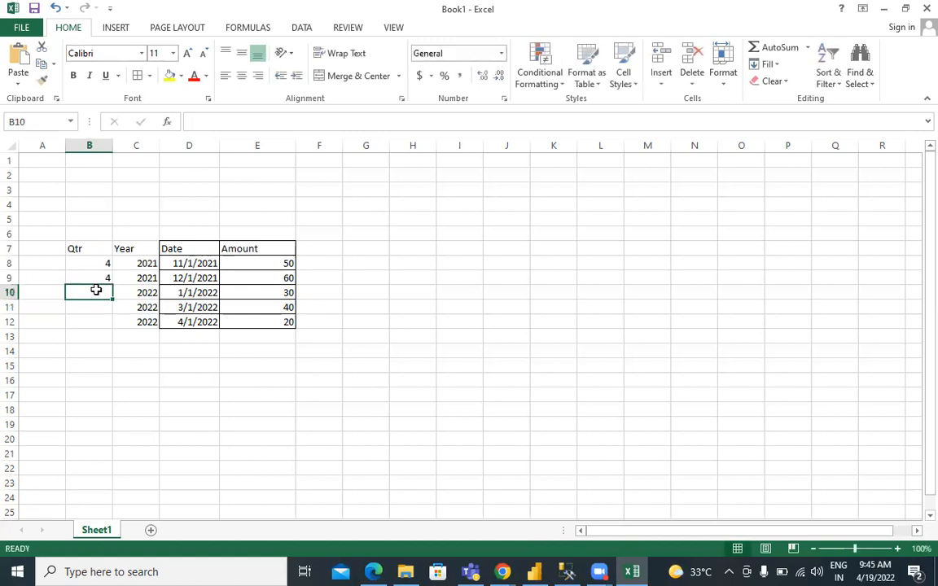
{"action": "type", "text": "1"}
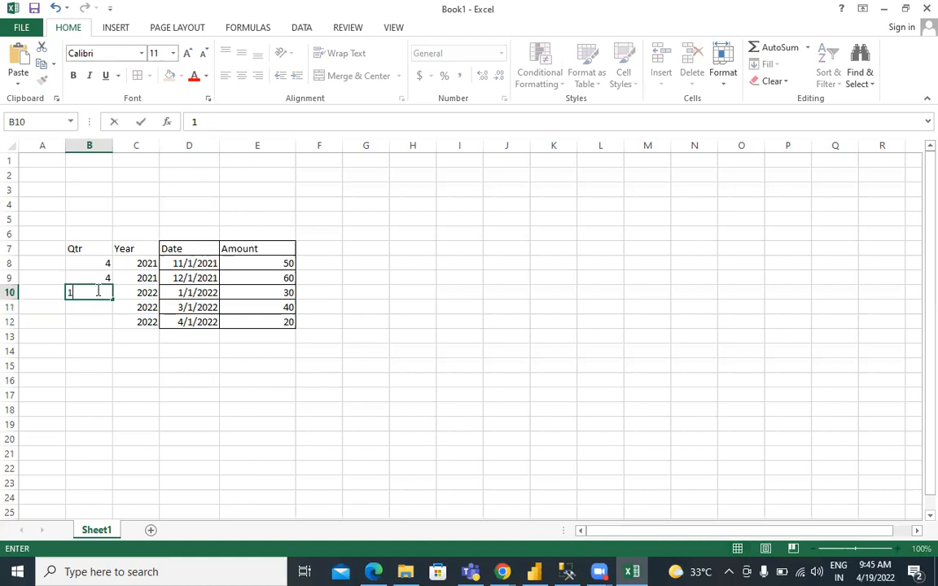
{"action": "left_click", "coordinate": [96, 308]}
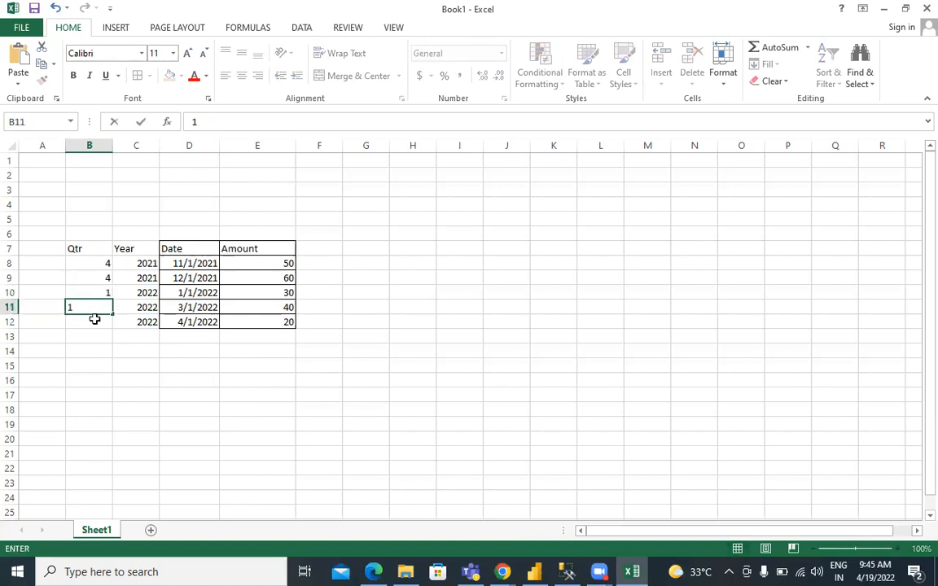
{"action": "left_click", "coordinate": [95, 321]}
{"action": "type", "text": "2"}
{"action": "left_click", "coordinate": [102, 347]}
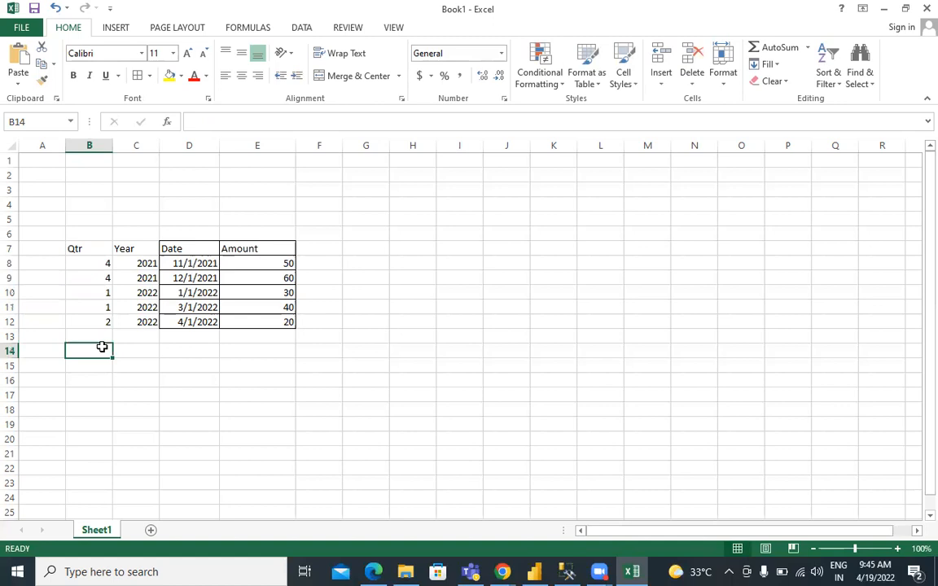
Add a Month header in A7 and enter the months 11, 12, 1, 3 and 4 in A8 to A12
{"action": "left_click", "coordinate": [49, 250]}
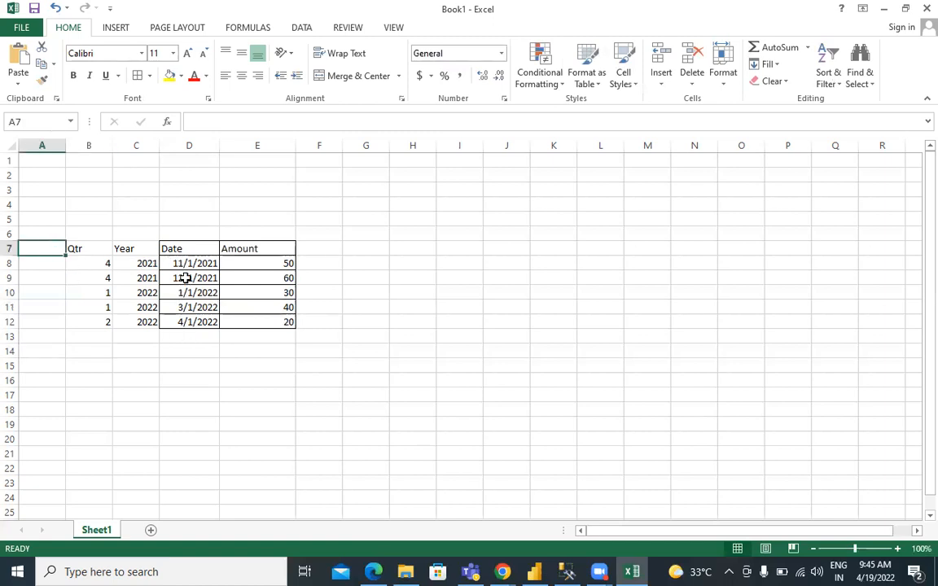
{"action": "type", "text": "Month"}
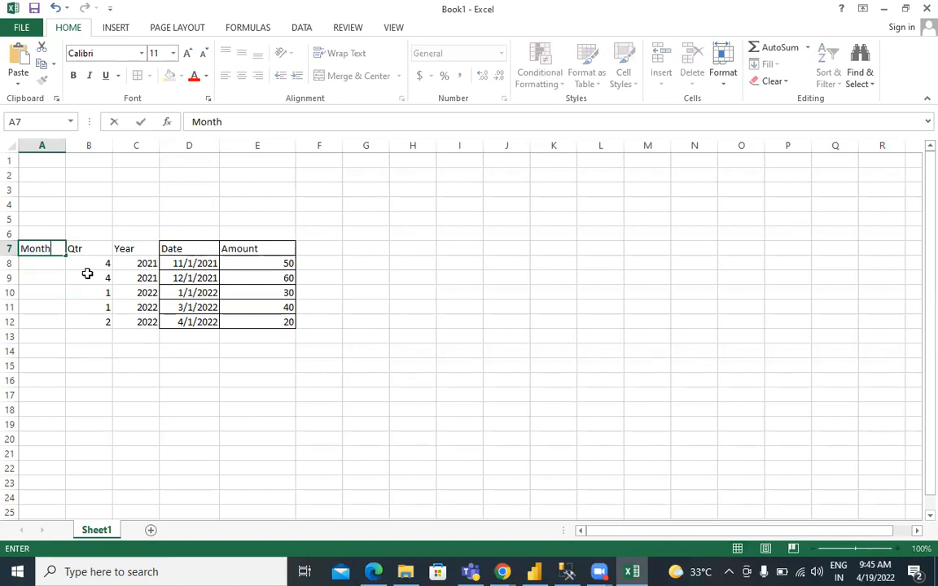
{"action": "key", "text": "Return"}
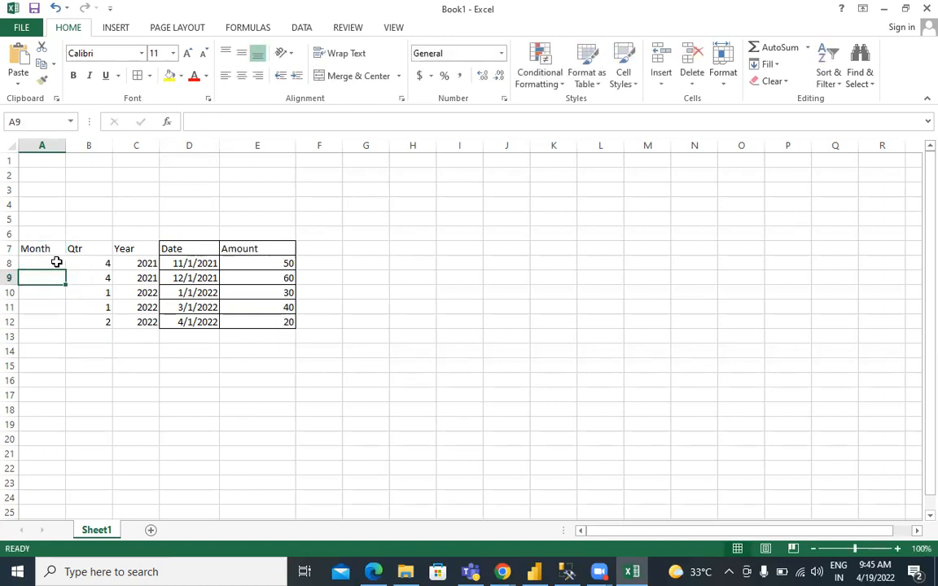
{"action": "type", "text": "11"}
{"action": "key", "text": "Return"}
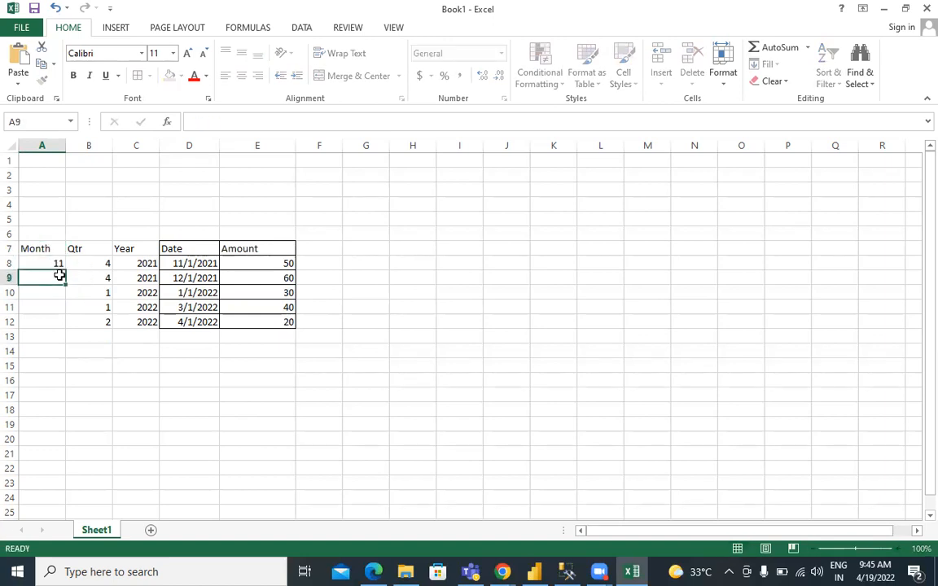
{"action": "type", "text": "12"}
{"action": "key", "text": "Return"}
{"action": "type", "text": "1"}
{"action": "key", "text": "Return"}
{"action": "type", "text": "2"}
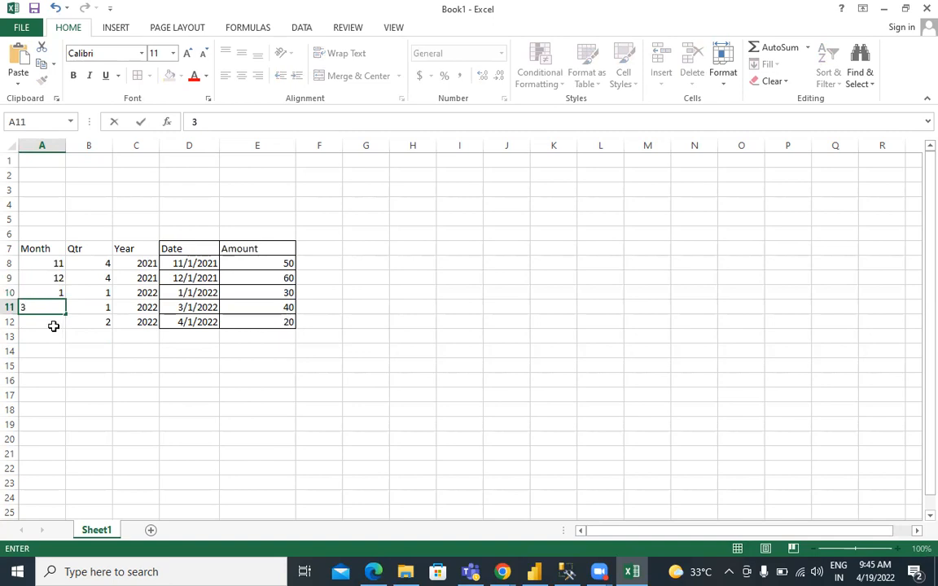
{"action": "key", "text": "Return"}
{"action": "type", "text": "4"}
{"action": "left_click", "coordinate": [58, 366]}
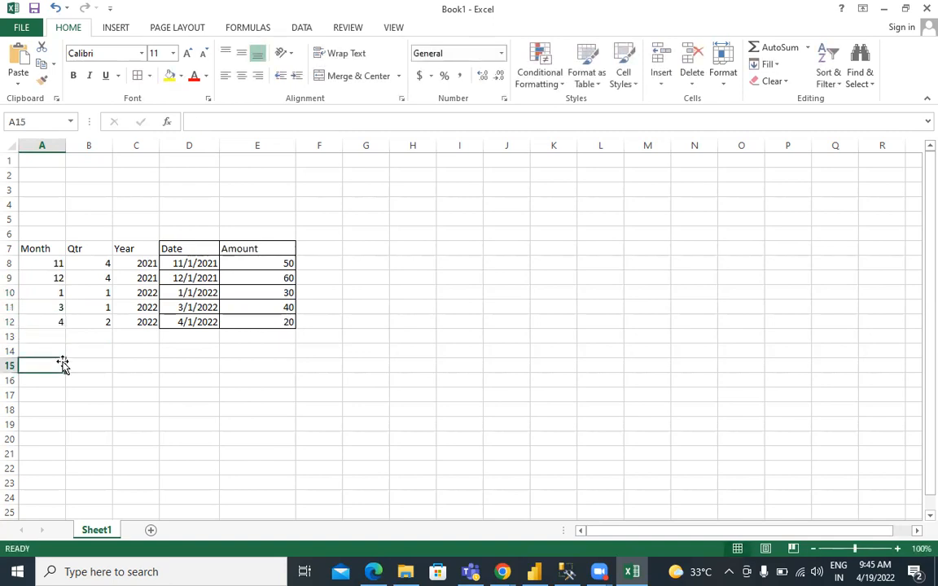
Switch to the DAX reference in Chrome, open the TOTALMTD function page and highlight "month to date" in its description
{"action": "mouse_move", "coordinate": [503, 570]}
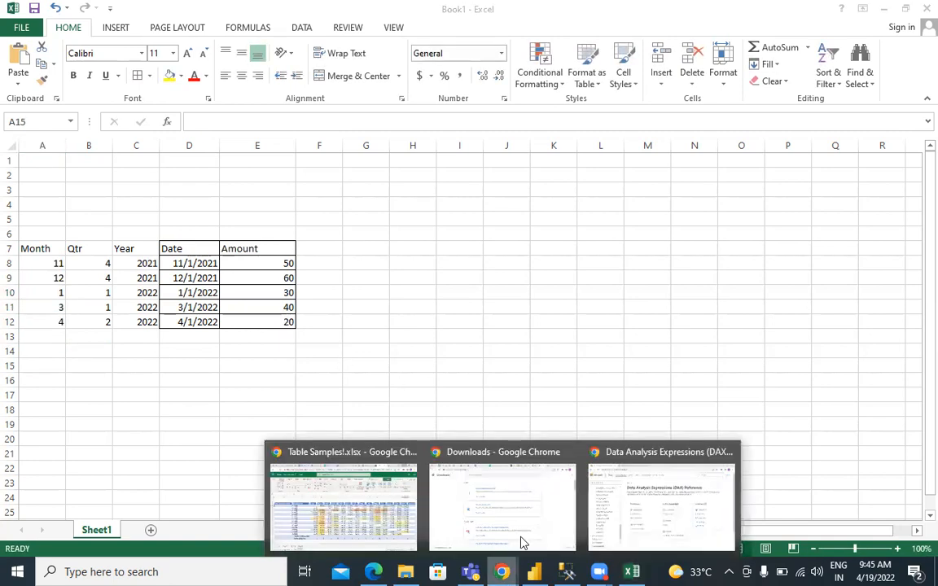
{"action": "left_click", "coordinate": [624, 508]}
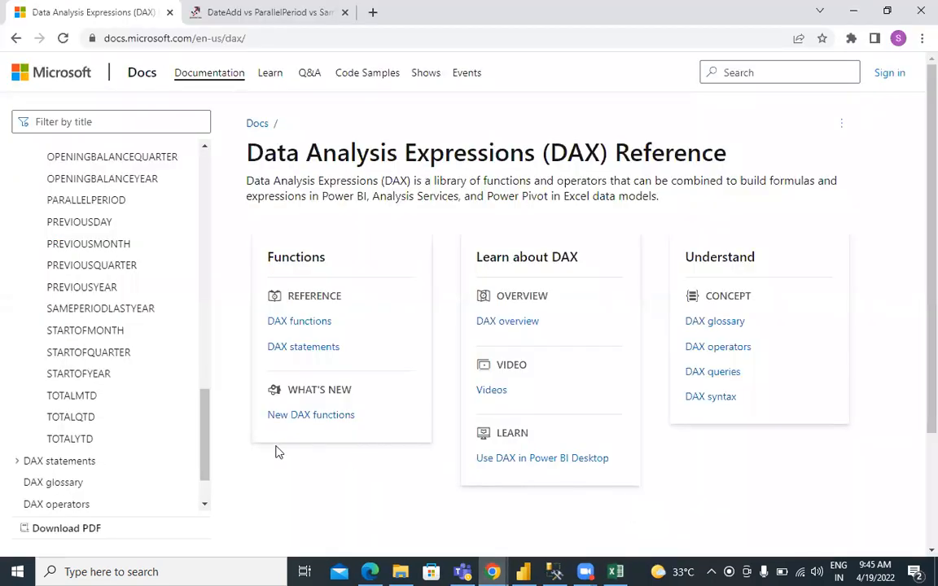
{"action": "left_click", "coordinate": [73, 398]}
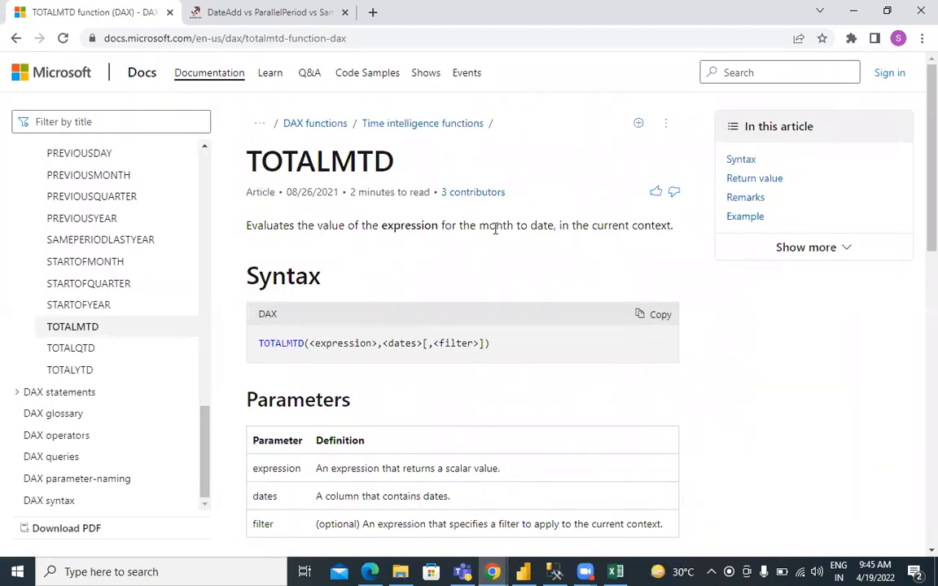
{"action": "left_click_drag", "start_coordinate": [482, 230], "coordinate": [547, 227]}
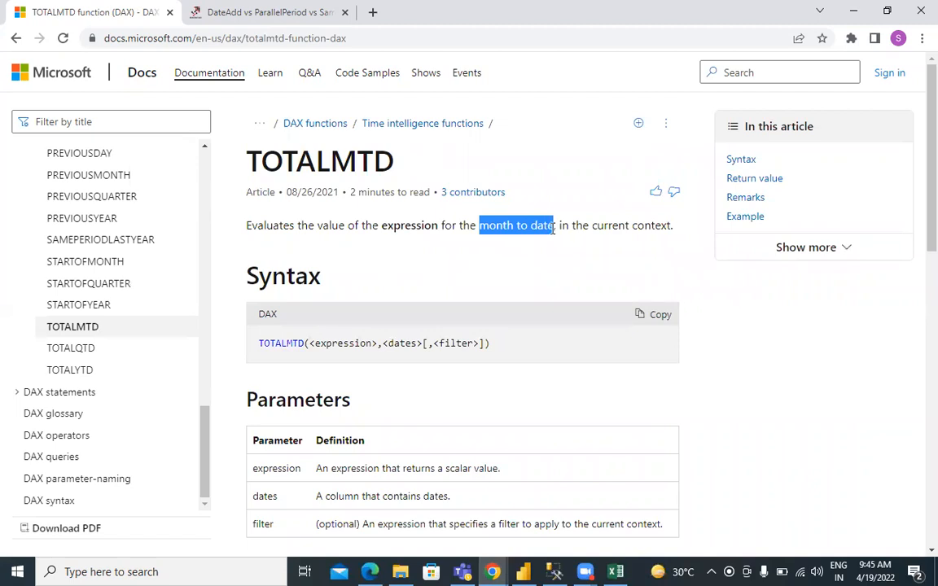
Return to the Excel workbook and examine the dates in D8:D12 and the month in A12 for the month-to-date period
{"action": "left_click", "coordinate": [615, 572]}
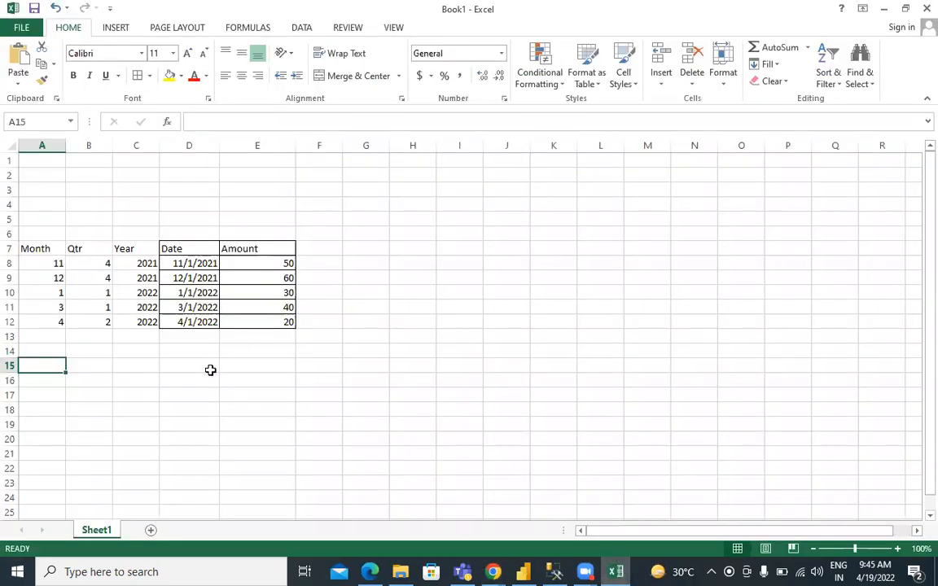
{"action": "left_click", "coordinate": [216, 339]}
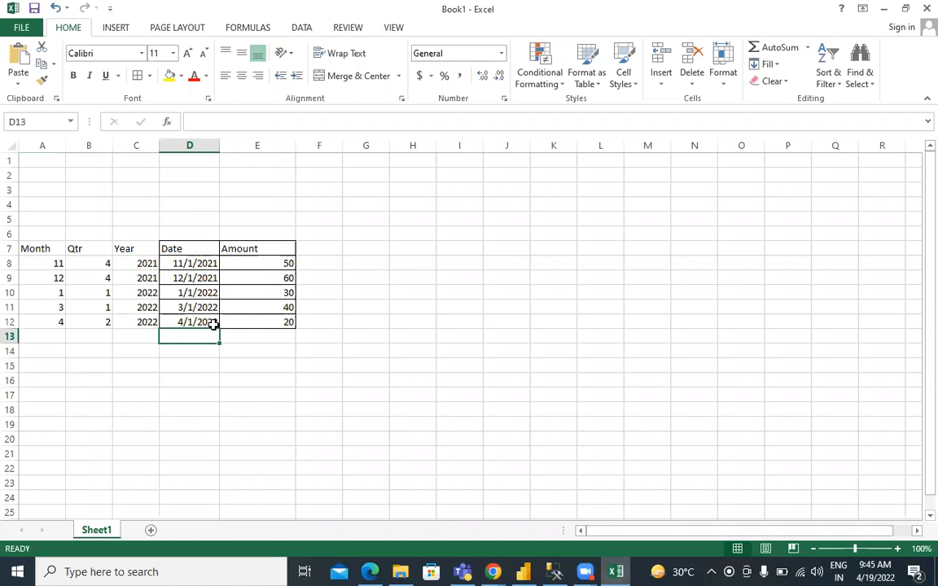
{"action": "left_click", "coordinate": [213, 324]}
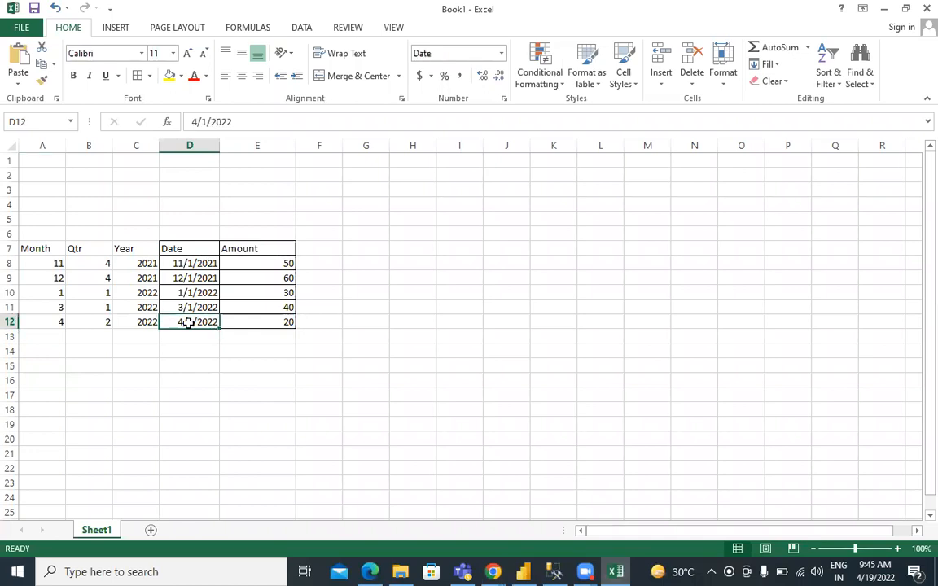
{"action": "left_click", "coordinate": [61, 321]}
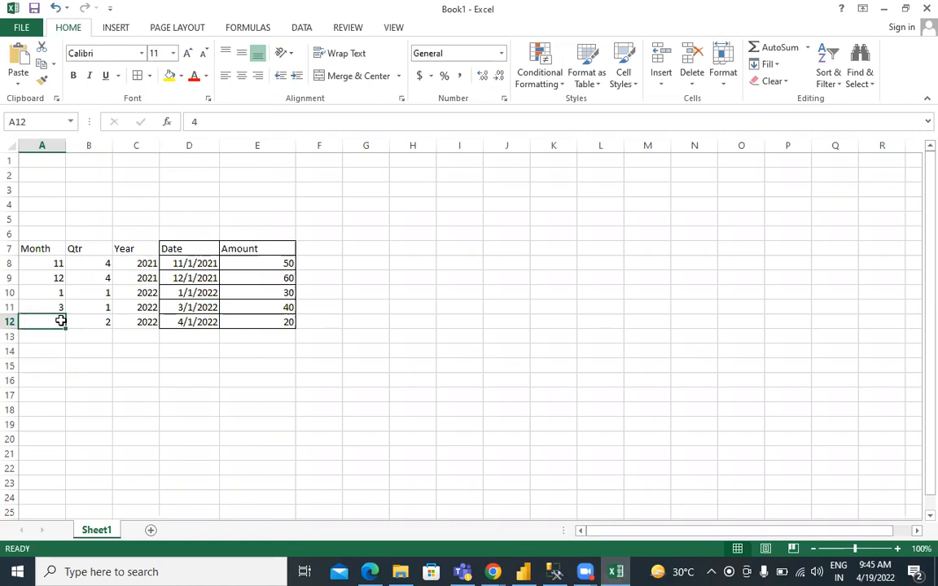
{"action": "left_click", "coordinate": [173, 324]}
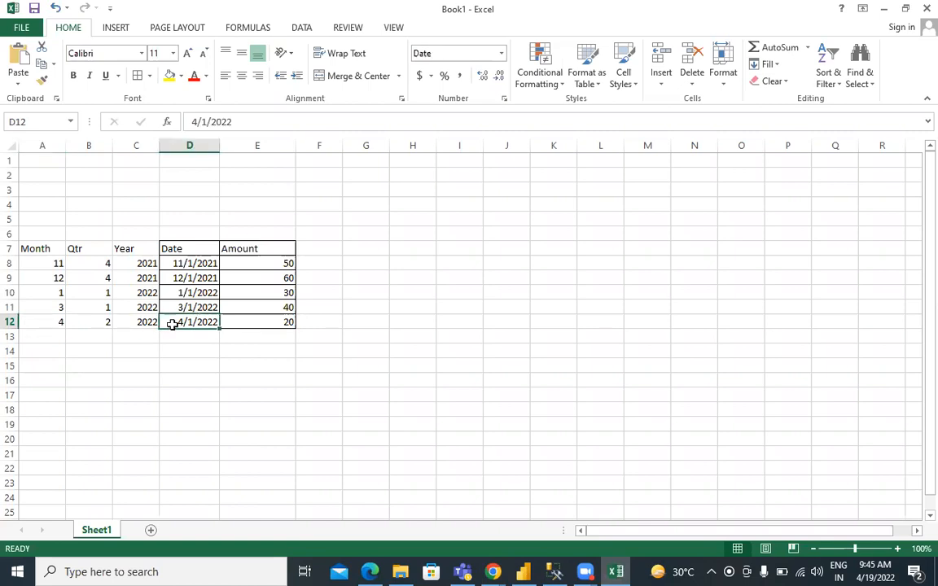
{"action": "left_click_drag", "start_coordinate": [198, 266], "coordinate": [206, 324]}
{"action": "left_click", "coordinate": [195, 323]}
{"action": "left_click", "coordinate": [48, 322]}
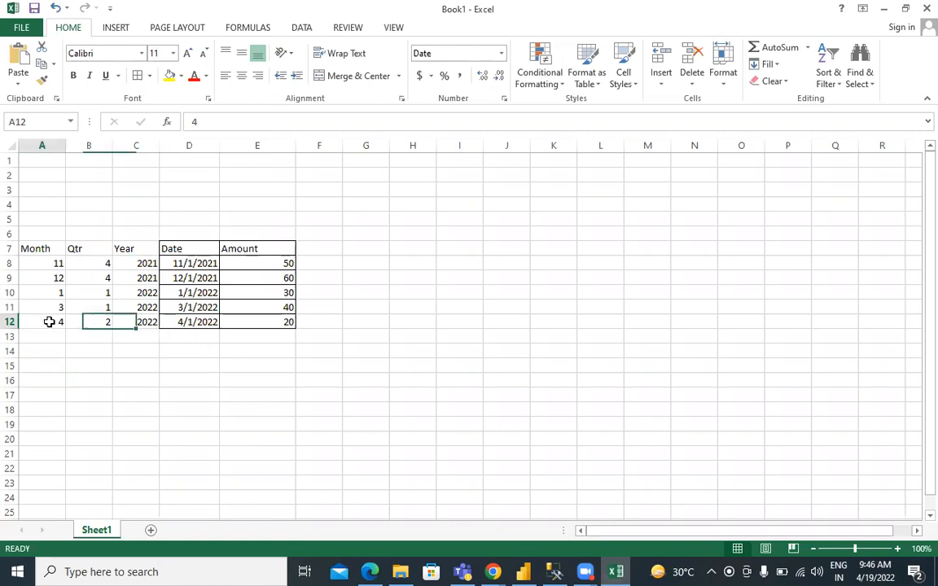
Add a new record in row 13 with the date 2022-04-2 in D13 and the amount 30 in E13
{"action": "left_click", "coordinate": [187, 336]}
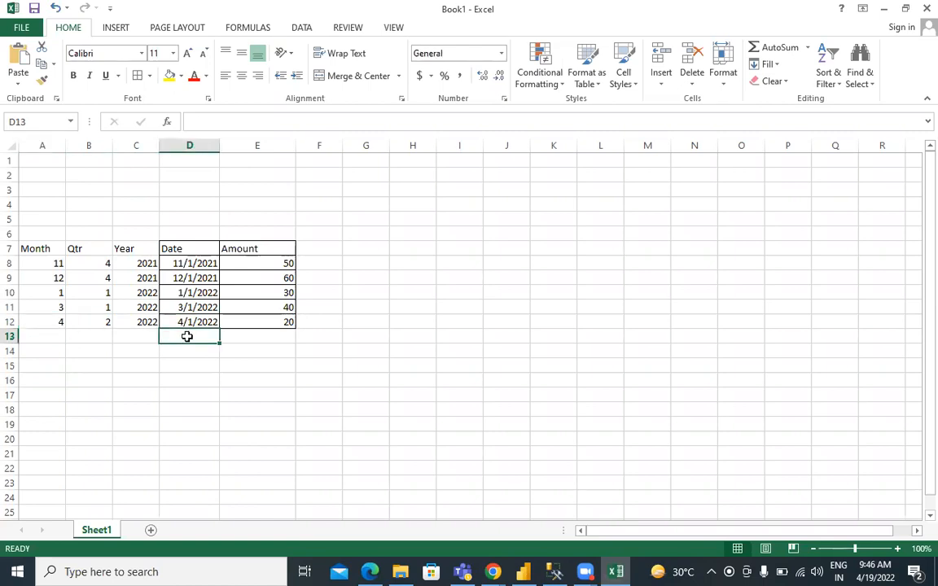
{"action": "type", "text": "4."}
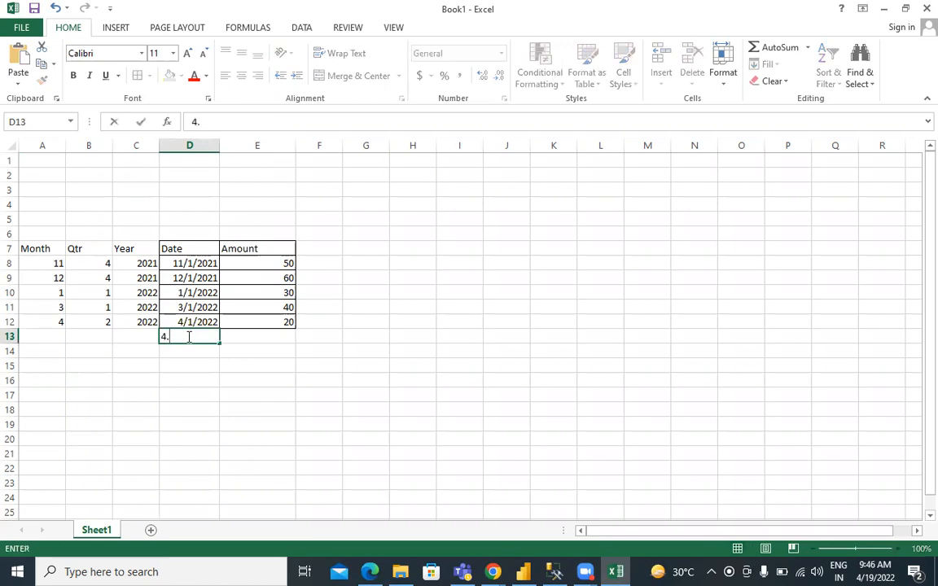
{"action": "type", "text": "2022-0"}
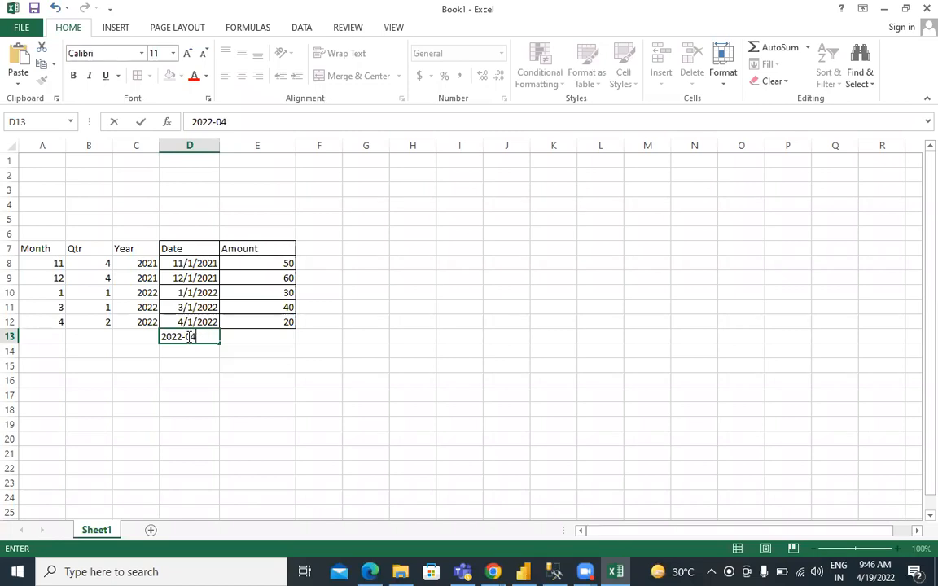
{"action": "type", "text": "40"}
{"action": "key", "text": "BackSpace"}
{"action": "type", "text": "-02"}
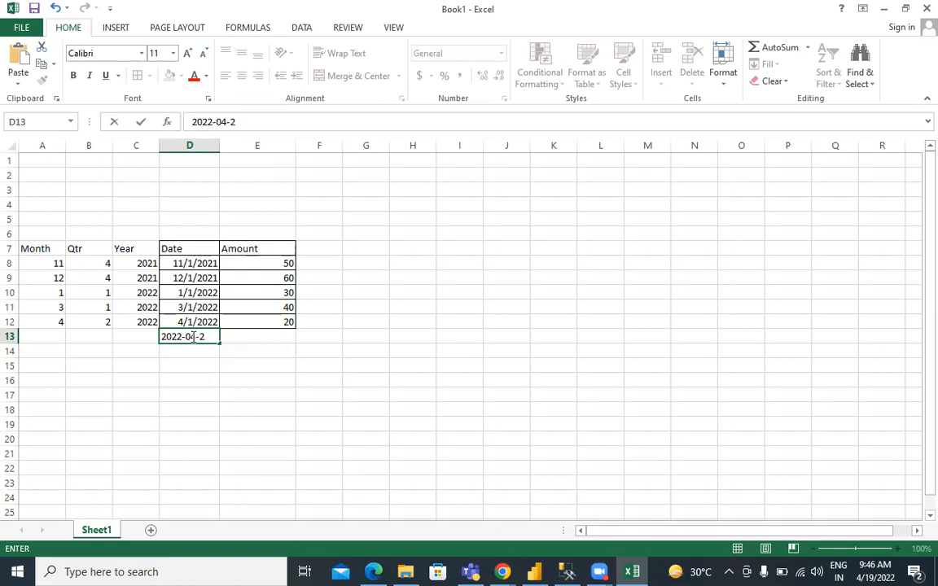
{"action": "left_click", "coordinate": [243, 341]}
{"action": "type", "text": "30"}
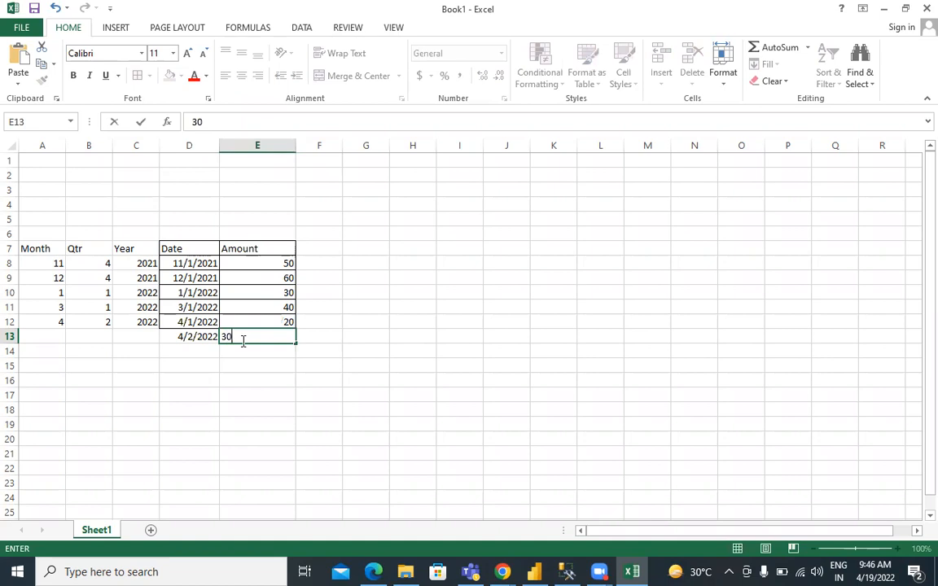
{"action": "left_click", "coordinate": [200, 367]}
Complete row 13 with month 4 in A13, quarter 2 in B13 and year 2022 in C13
{"action": "left_click", "coordinate": [59, 336]}
{"action": "type", "text": "4"}
{"action": "left_click", "coordinate": [88, 339]}
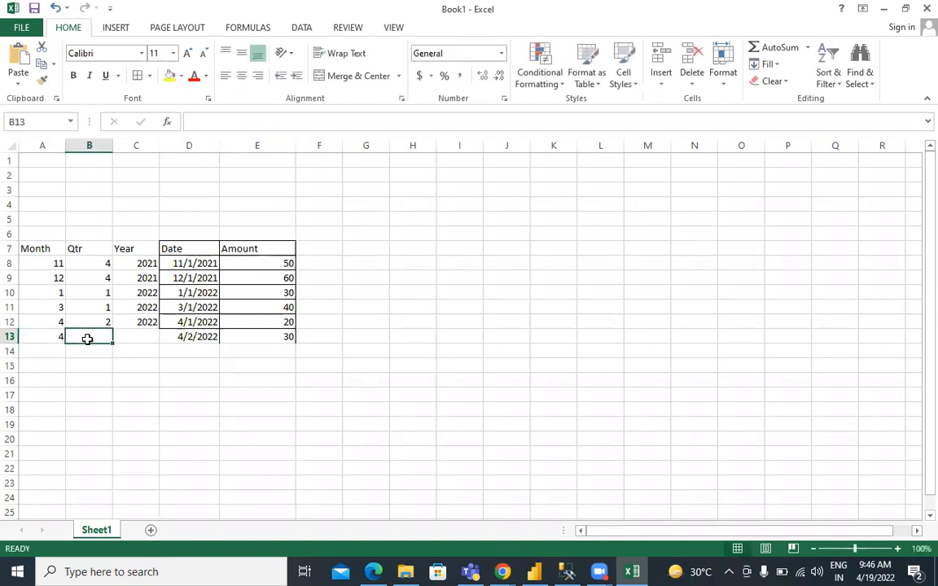
{"action": "type", "text": "2"}
{"action": "left_click", "coordinate": [134, 343]}
{"action": "type", "text": "2022"}
{"action": "left_click", "coordinate": [165, 381]}
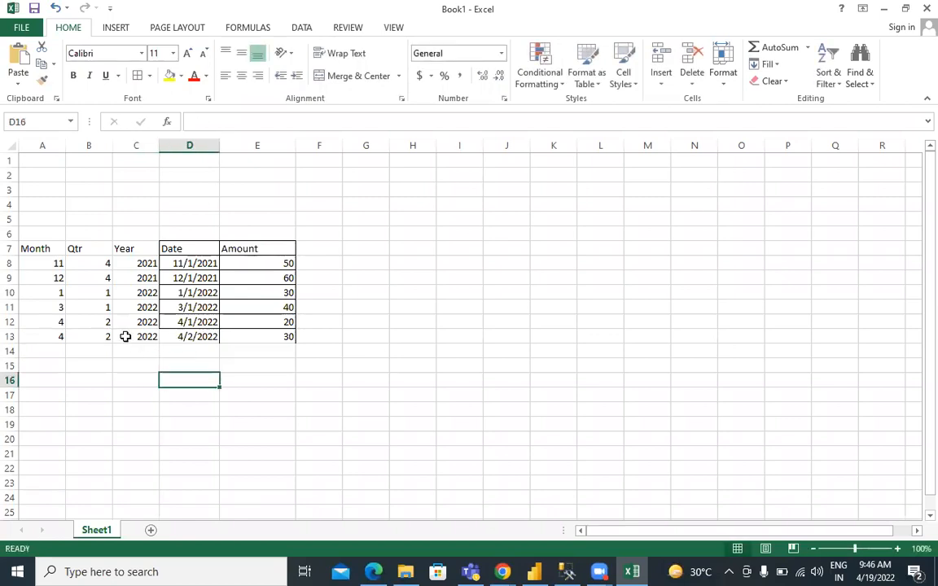
Highlight the two April 2022 rows, A12:E13, with a yellow fill
{"action": "left_click_drag", "start_coordinate": [60, 322], "coordinate": [271, 332]}
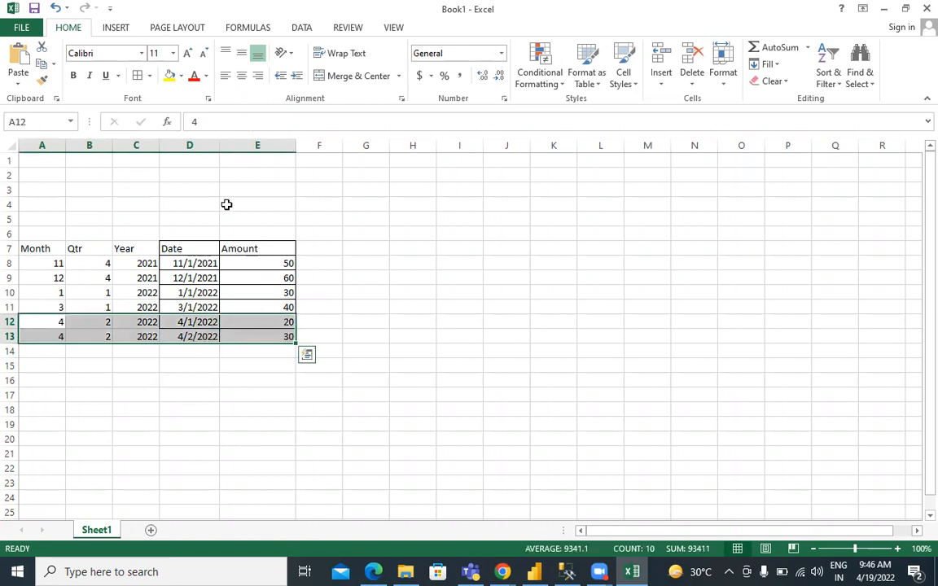
{"action": "left_click", "coordinate": [169, 74]}
{"action": "left_click", "coordinate": [223, 433]}
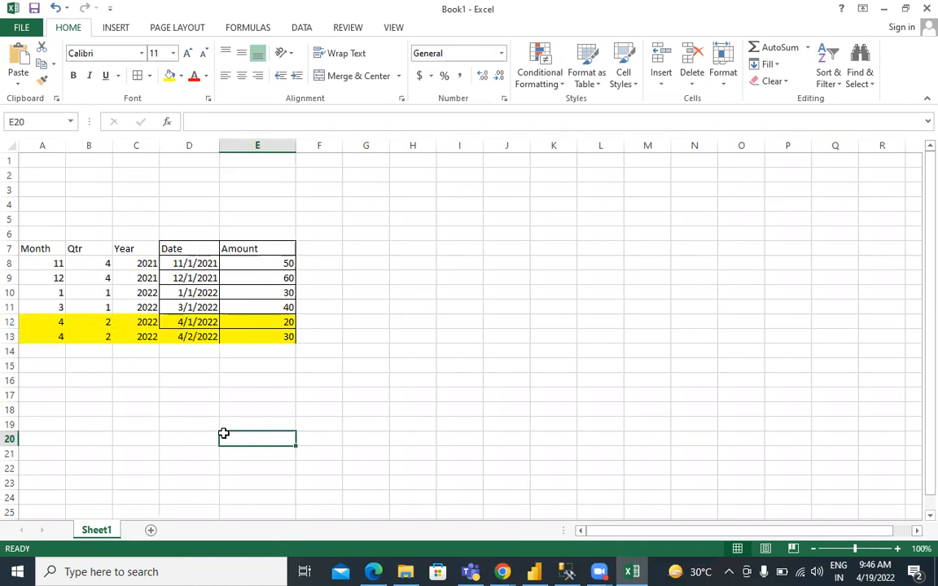
Add the label MTD in G8 and enter the total of the two April amounts, 50, in H8
{"action": "left_click_drag", "start_coordinate": [282, 320], "coordinate": [280, 329]}
{"action": "left_click", "coordinate": [358, 262]}
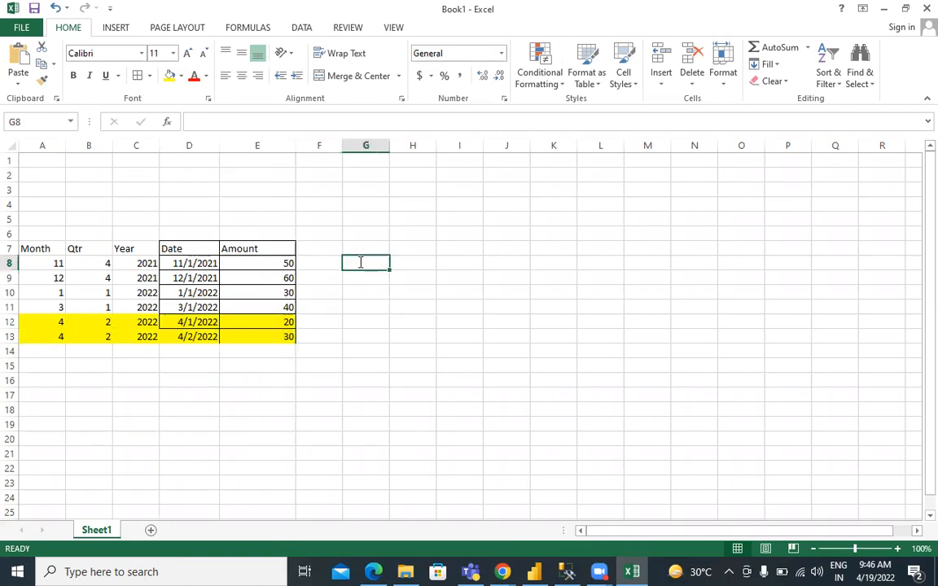
{"action": "type", "text": "MTD"}
{"action": "left_click", "coordinate": [398, 262]}
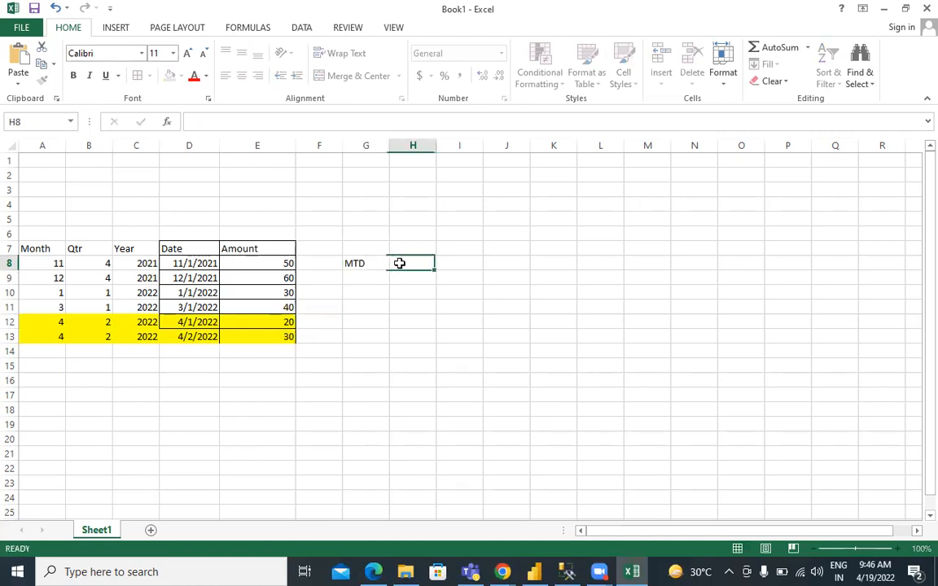
{"action": "type", "text": "50"}
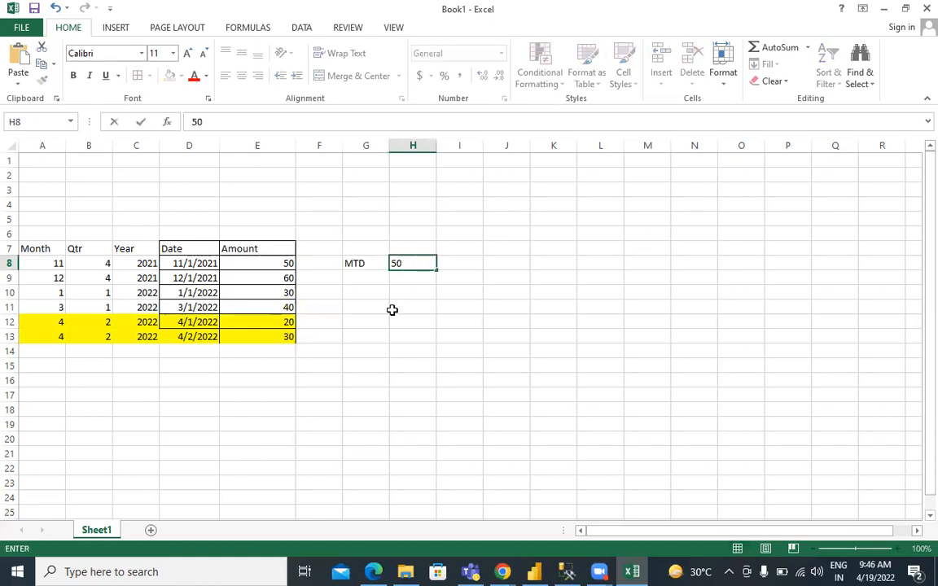
{"action": "left_click", "coordinate": [392, 294]}
Examine the dates and amounts of the two highlighted April rows that make up the month-to-date total
{"action": "left_click_drag", "start_coordinate": [186, 319], "coordinate": [186, 336]}
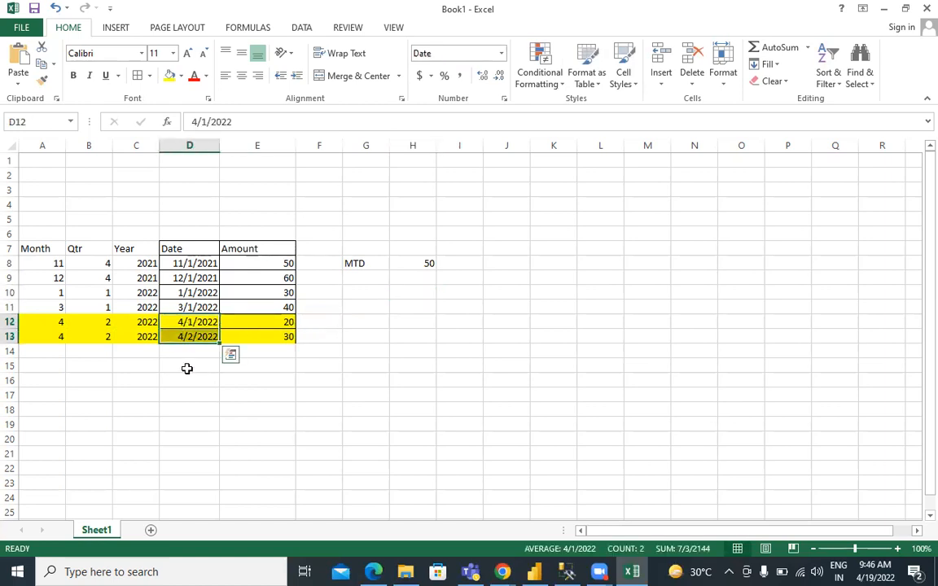
{"action": "left_click", "coordinate": [187, 367]}
{"action": "left_click", "coordinate": [187, 335]}
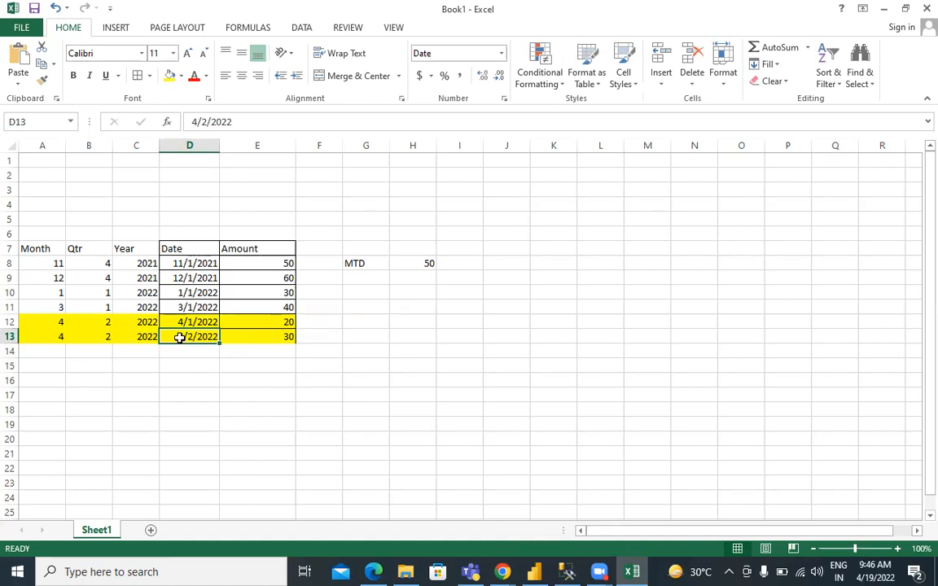
{"action": "left_click_drag", "start_coordinate": [59, 324], "coordinate": [270, 329]}
{"action": "left_click", "coordinate": [271, 327]}
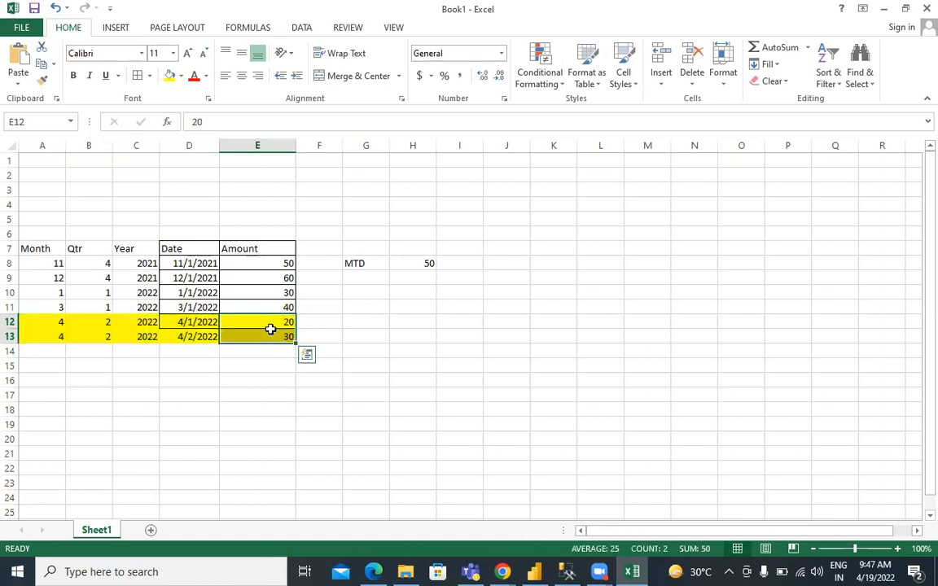
Add the label QTD in G9, below the MTD label
{"action": "left_click", "coordinate": [359, 276]}
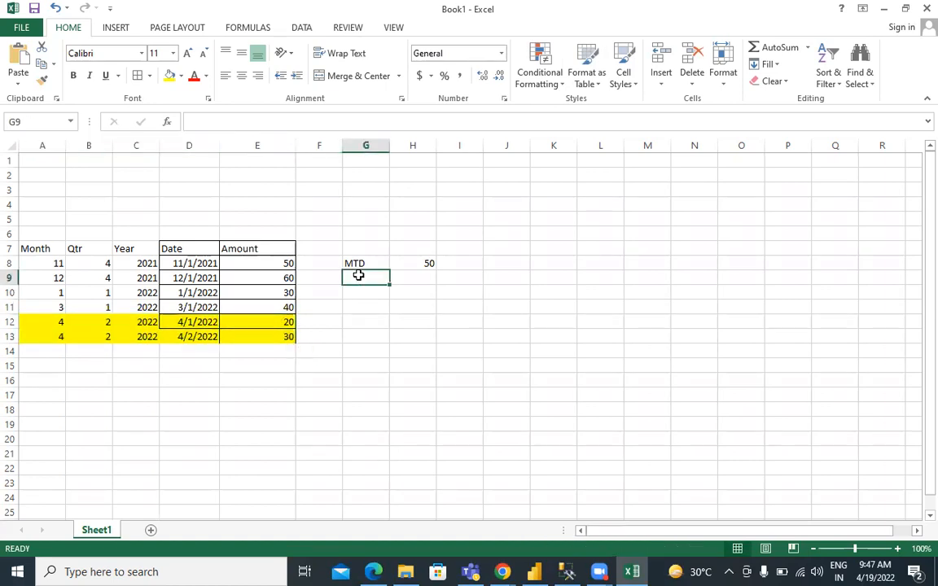
{"action": "type", "text": "QTD"}
{"action": "left_click", "coordinate": [369, 304]}
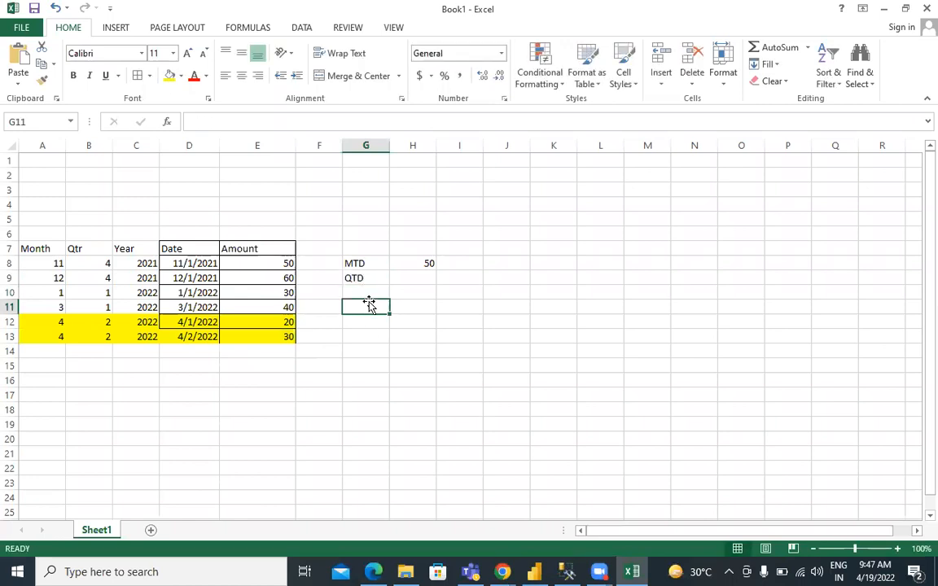
Review the date, quarter and year cells of the two April 2022 rows in the table
{"action": "left_click", "coordinate": [186, 342]}
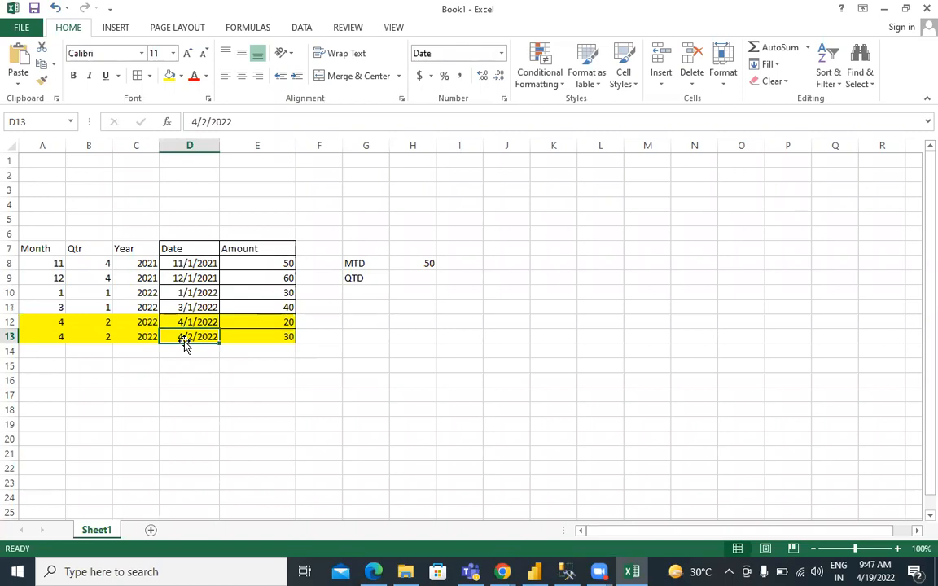
{"action": "left_click_drag", "start_coordinate": [102, 323], "coordinate": [103, 334]}
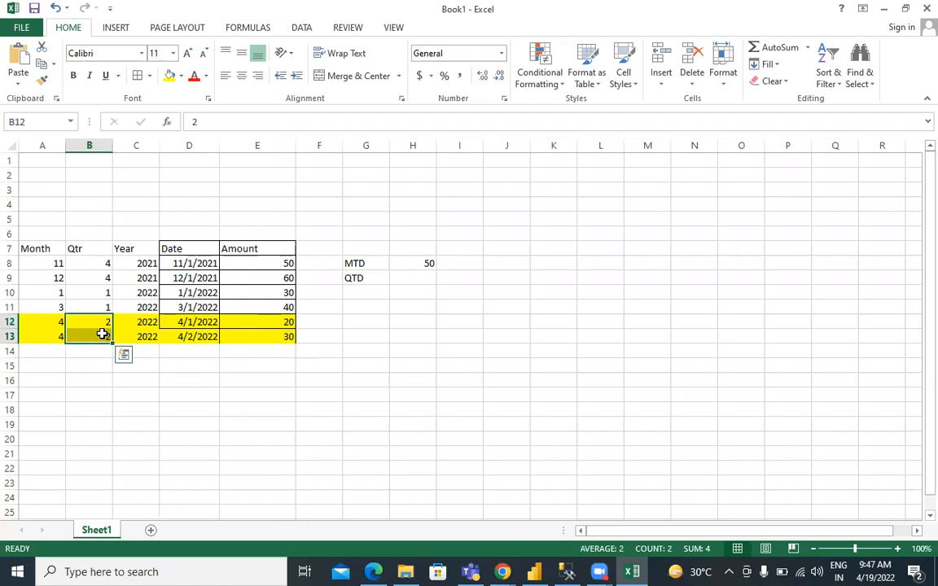
{"action": "left_click_drag", "start_coordinate": [142, 321], "coordinate": [191, 327]}
{"action": "left_click", "coordinate": [189, 336]}
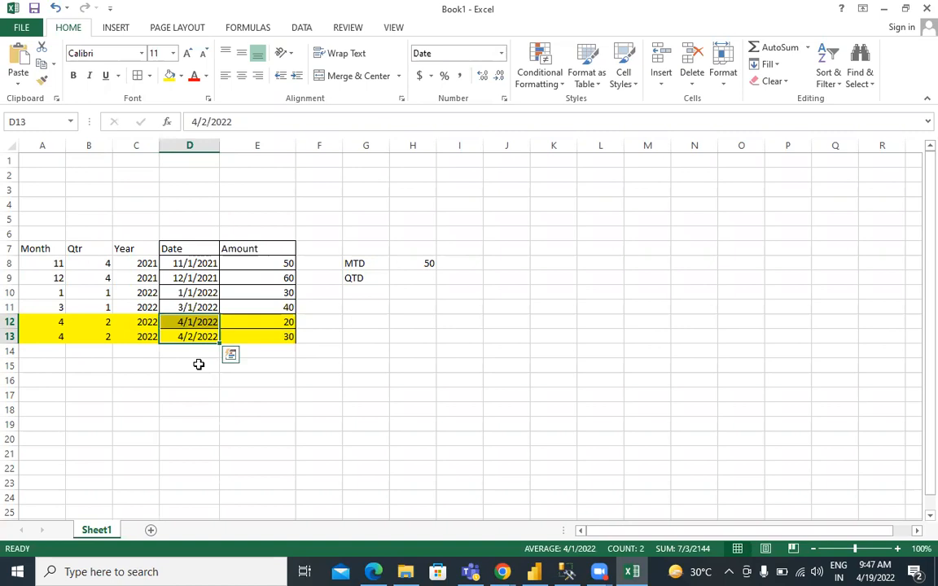
{"action": "left_click", "coordinate": [107, 336]}
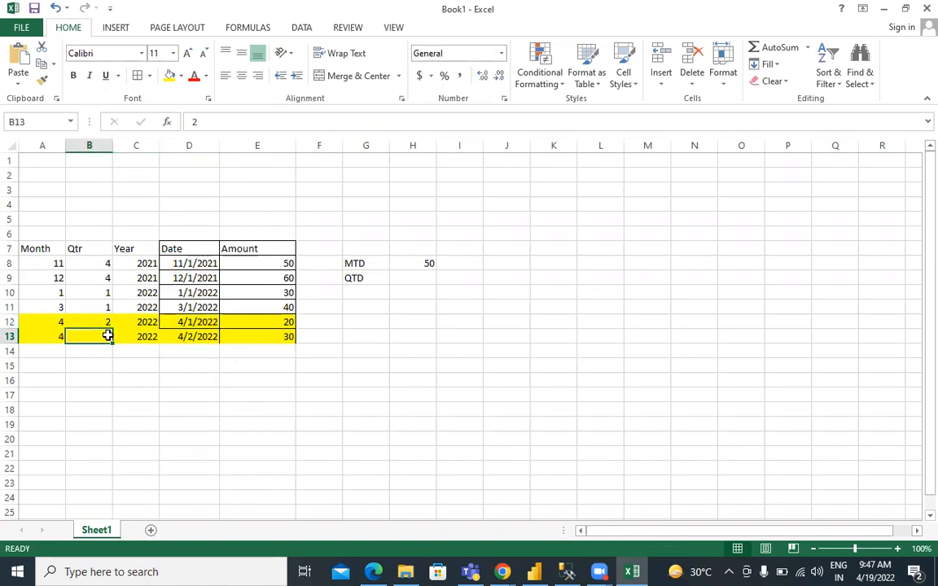
{"action": "left_click", "coordinate": [187, 337]}
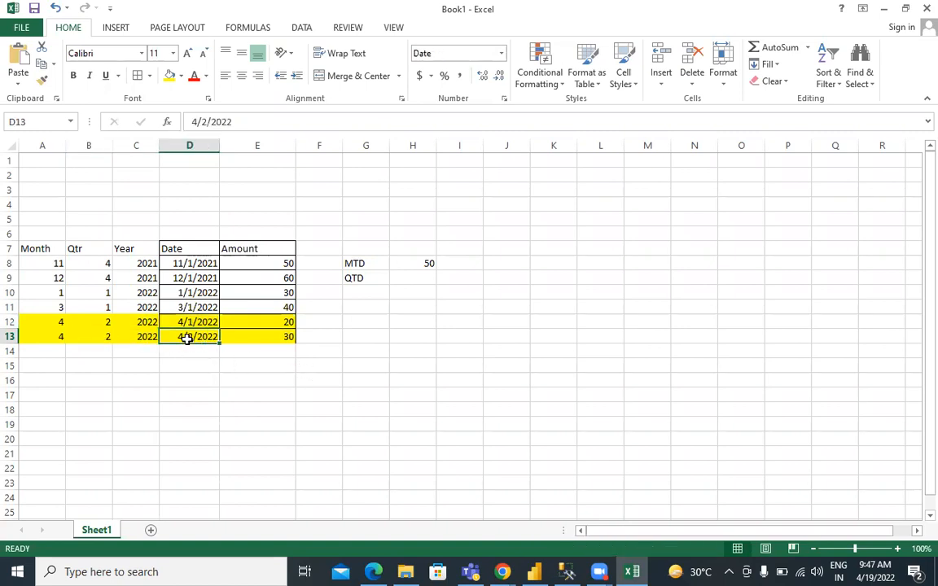
{"action": "left_click", "coordinate": [109, 335]}
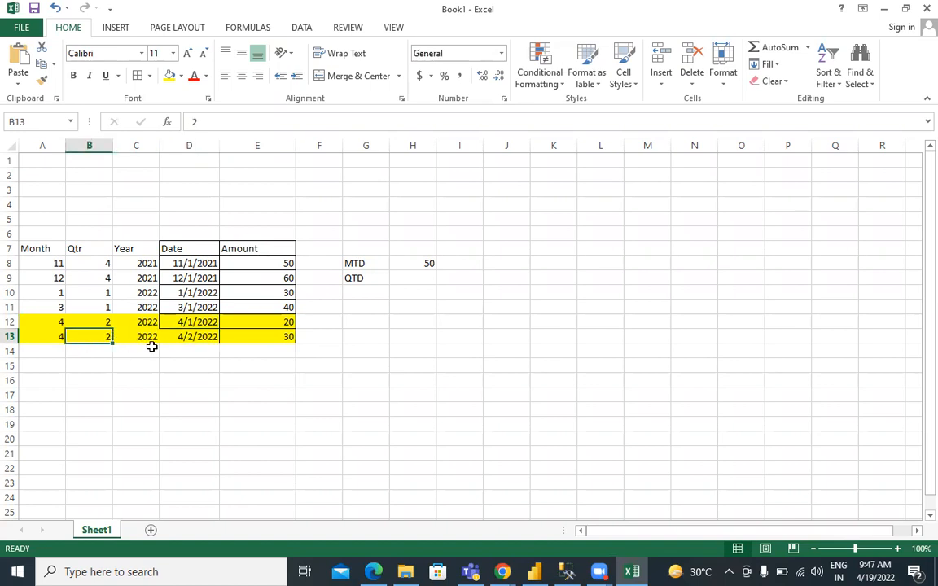
Start a new record in row 14 with the date 5/1/2022 and an amount of 60
{"action": "left_click", "coordinate": [184, 347]}
{"action": "type", "text": "5/"}
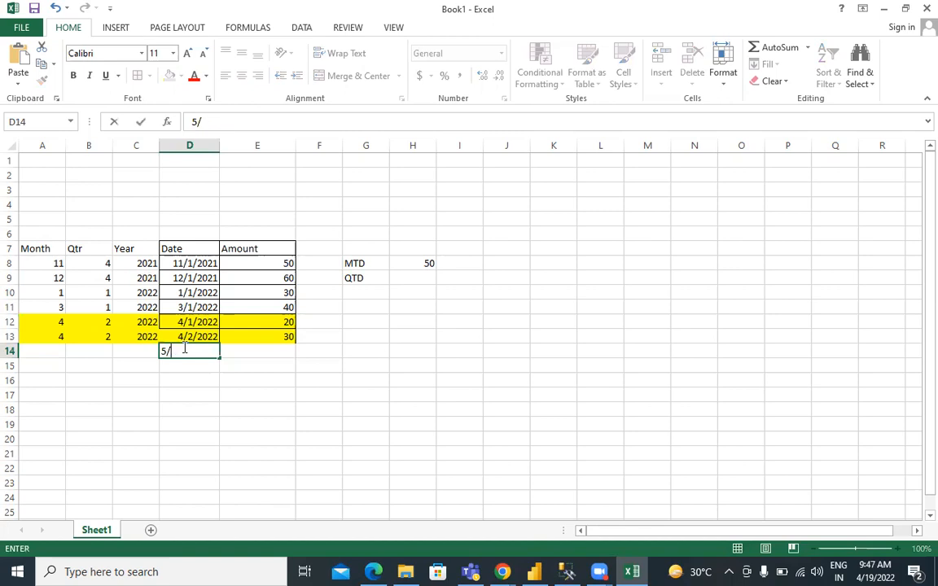
{"action": "type", "text": "1/1/2022"}
{"action": "left_click", "coordinate": [246, 352]}
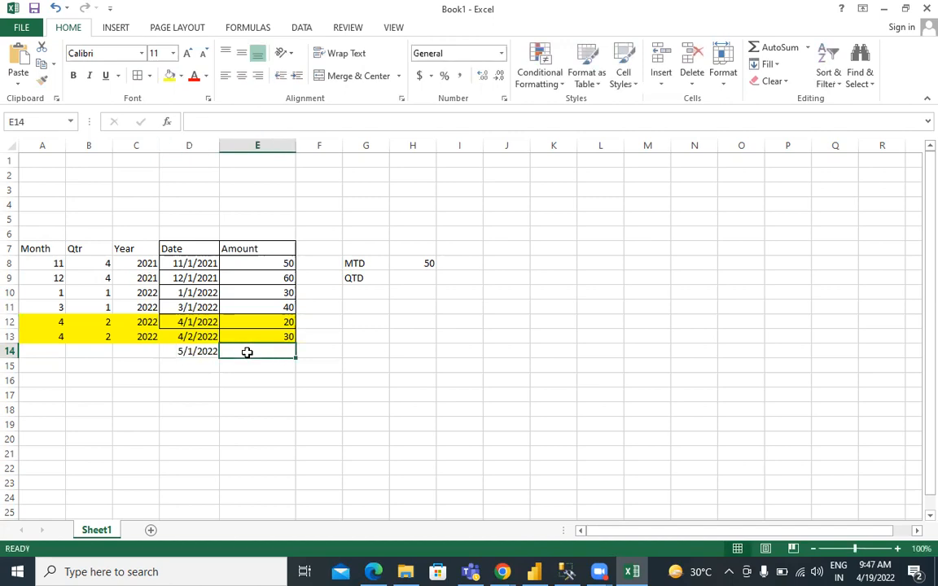
{"action": "type", "text": "60"}
Complete row 14 with month 5, quarter 2 and year 2022
{"action": "left_click", "coordinate": [58, 350]}
{"action": "type", "text": "5"}
{"action": "left_click", "coordinate": [74, 351]}
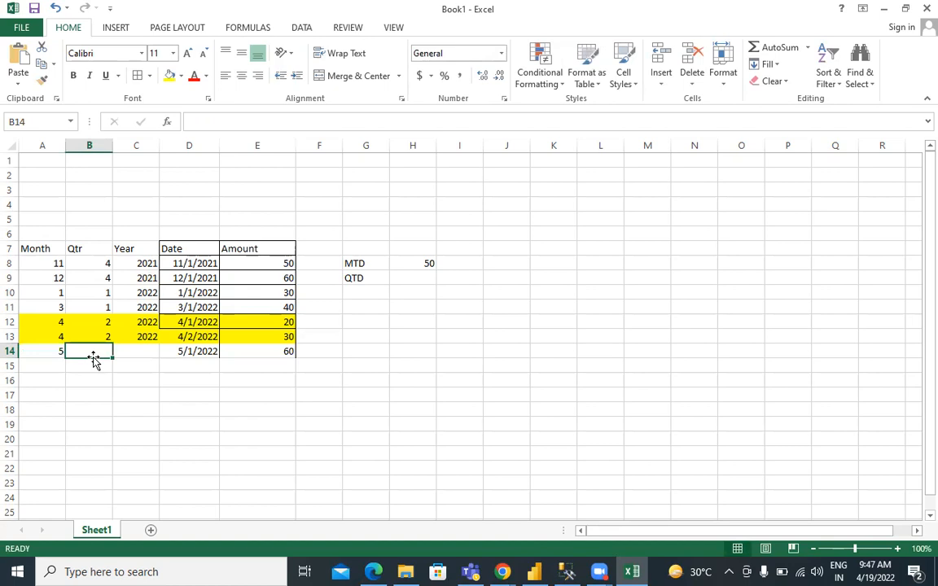
{"action": "type", "text": "2"}
{"action": "left_click", "coordinate": [134, 358]}
{"action": "type", "text": "2022"}
{"action": "left_click", "coordinate": [154, 393]}
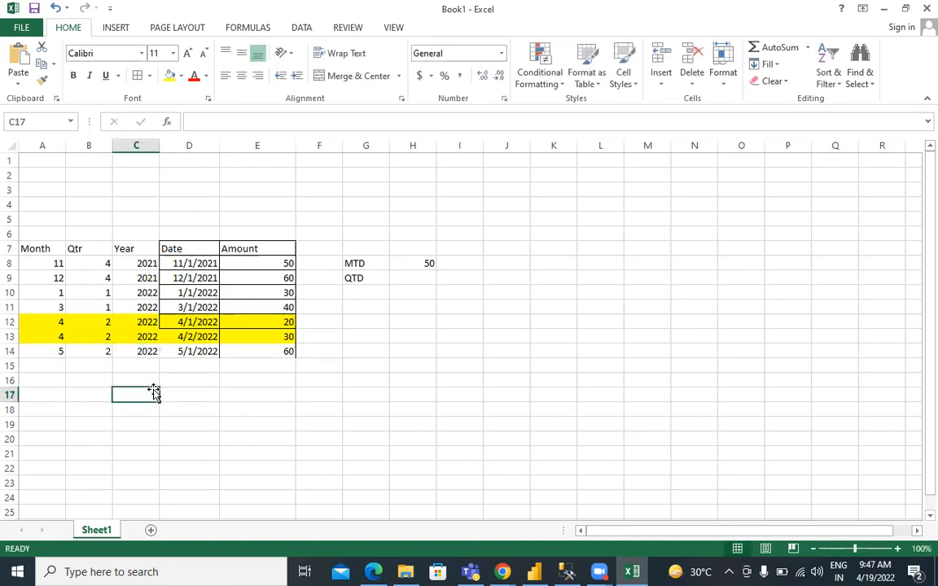
Remove the yellow fill from the two April 2022 rows, A12:E13
{"action": "left_click_drag", "start_coordinate": [289, 337], "coordinate": [33, 324]}
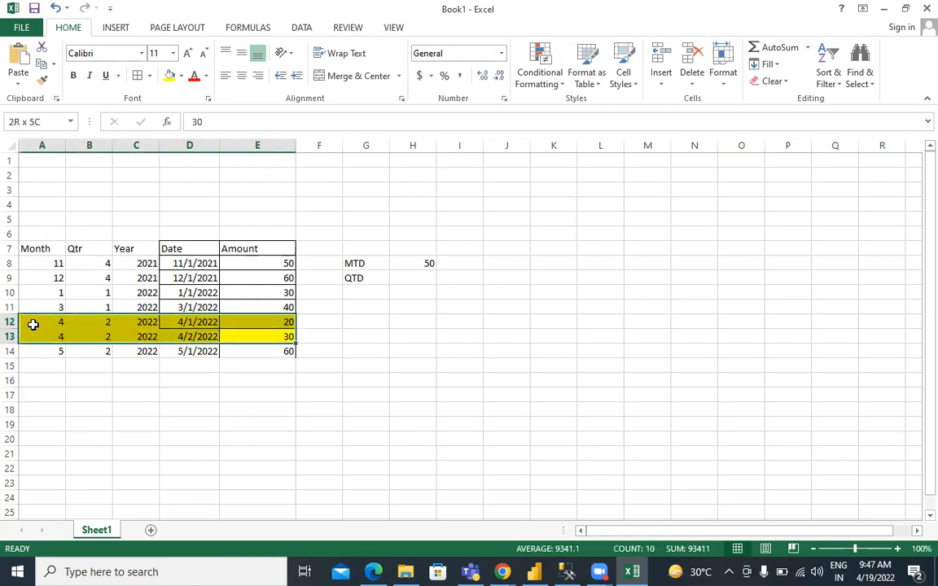
{"action": "left_click", "coordinate": [181, 75]}
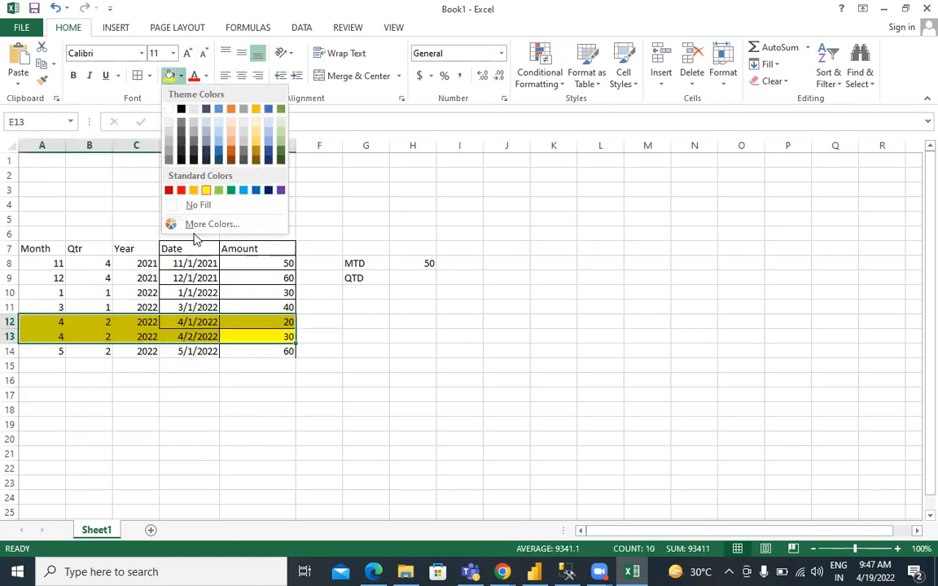
{"action": "left_click", "coordinate": [196, 206]}
{"action": "left_click", "coordinate": [212, 379]}
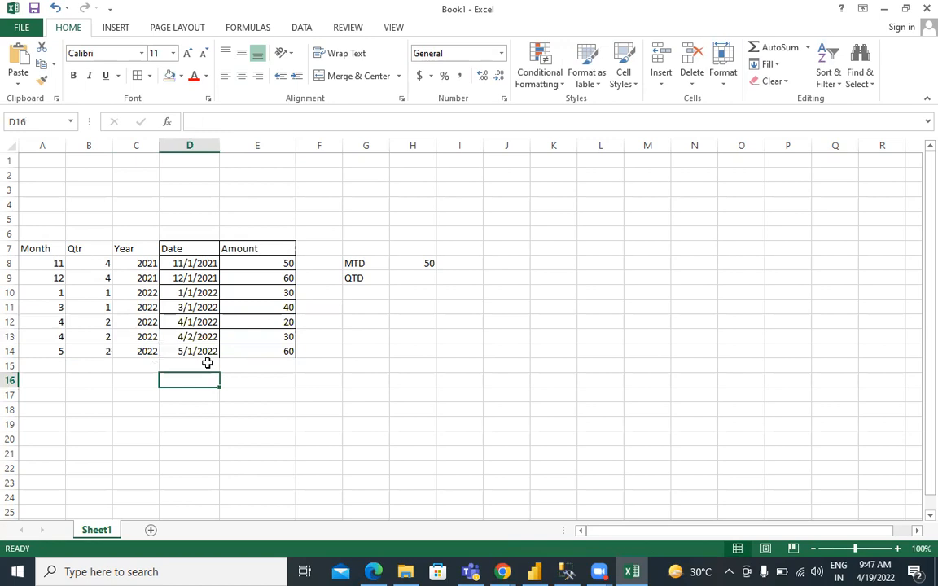
Set the MTD value in H8 to 60, matching the May 2022 amount
{"action": "left_click", "coordinate": [207, 363]}
{"action": "left_click", "coordinate": [206, 352]}
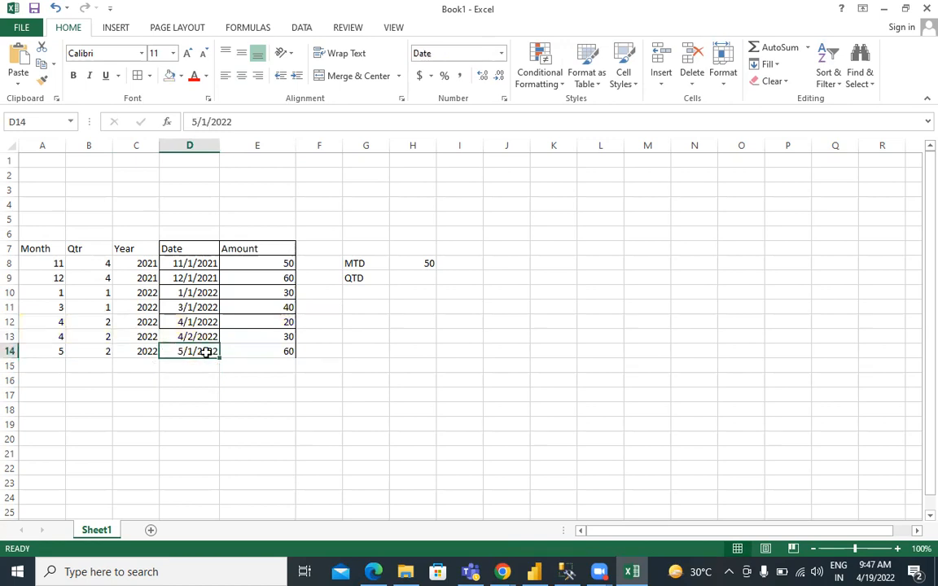
{"action": "left_click", "coordinate": [420, 271]}
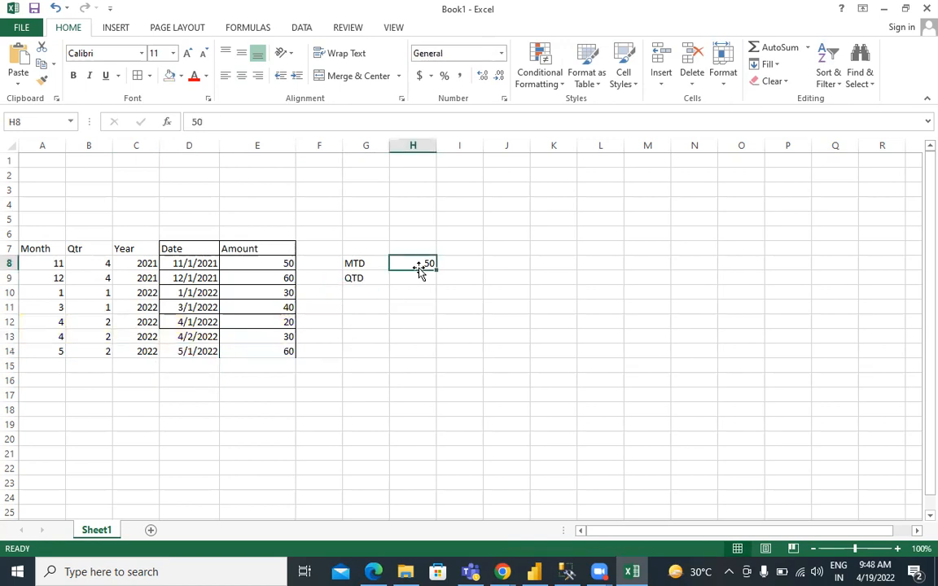
{"action": "type", "text": "60"}
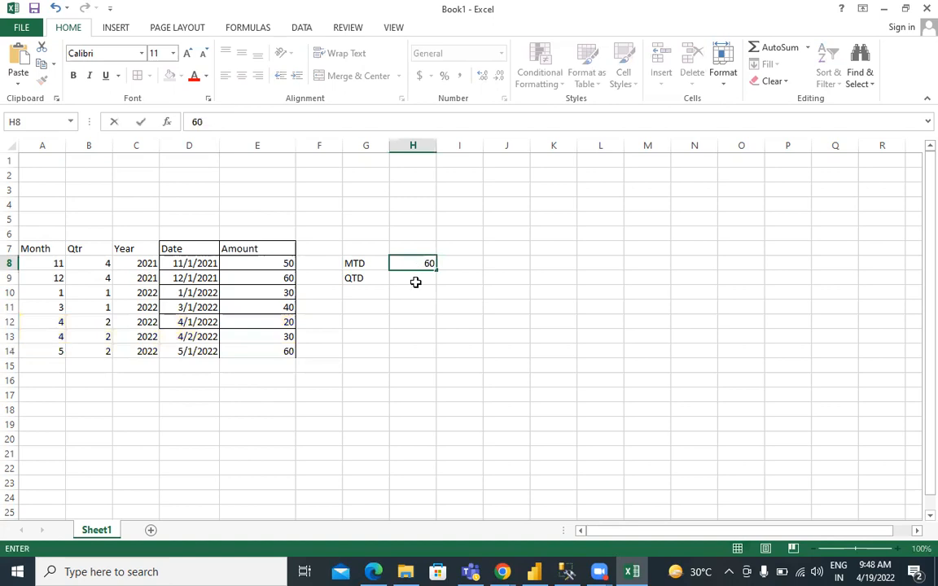
{"action": "left_click", "coordinate": [416, 283]}
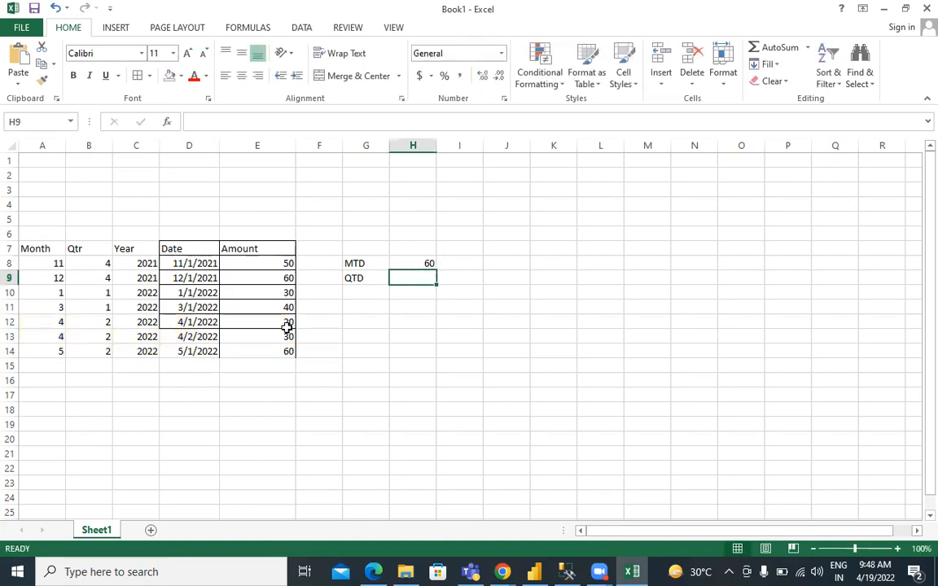
Total the quarter 2 amounts in E12:E14 and enter 110 as the QTD value in H9
{"action": "left_click", "coordinate": [99, 319]}
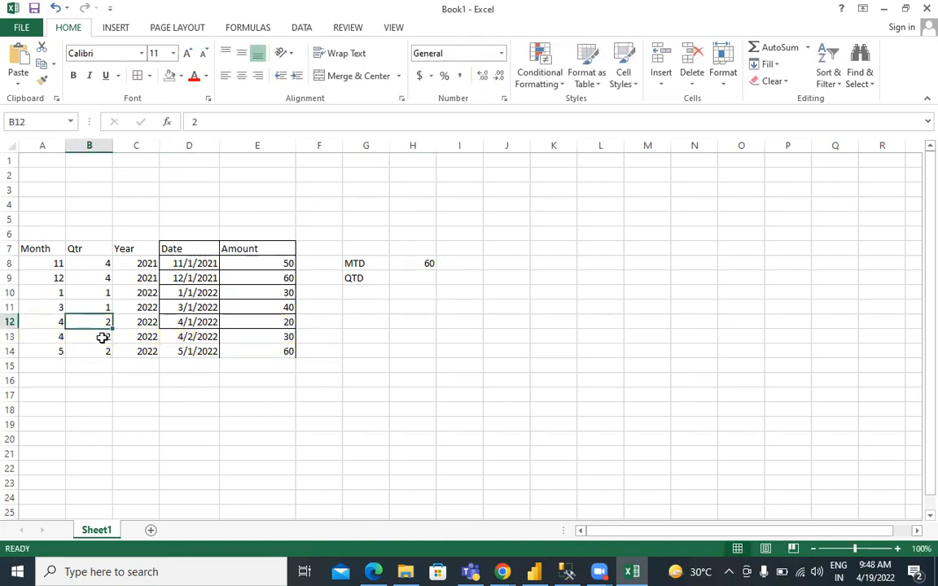
{"action": "left_click_drag", "start_coordinate": [102, 338], "coordinate": [104, 350]}
{"action": "left_click_drag", "start_coordinate": [264, 322], "coordinate": [277, 354]}
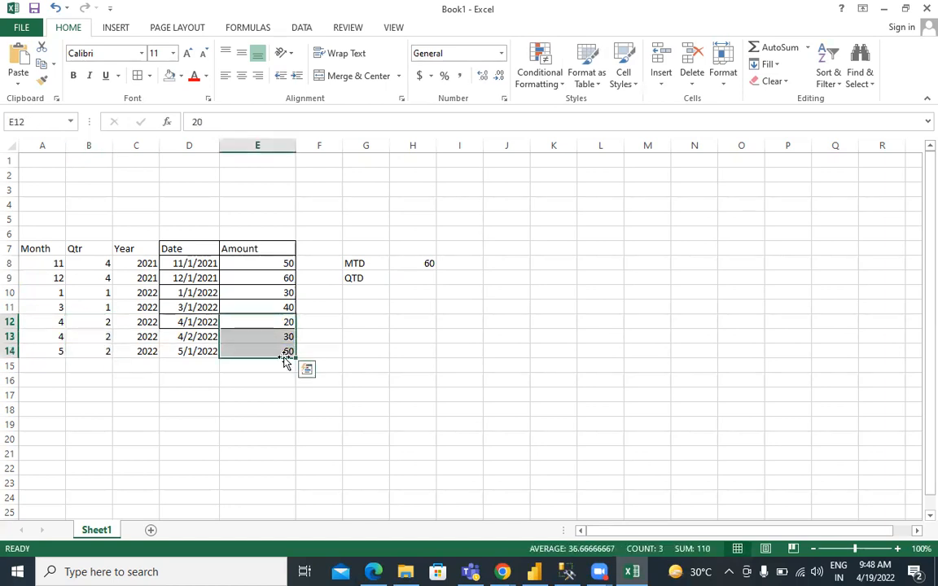
{"action": "left_click", "coordinate": [416, 282]}
{"action": "type", "text": "110"}
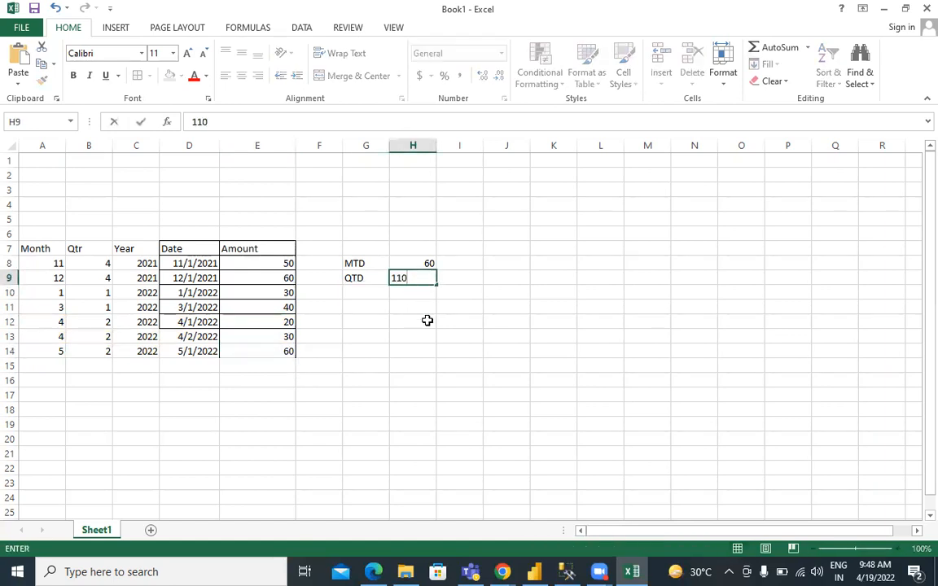
{"action": "left_click", "coordinate": [391, 320]}
Color the text of row 14 red and fill the quarter 2 rows, A12:E14, with yellow
{"action": "left_click_drag", "start_coordinate": [51, 351], "coordinate": [277, 352]}
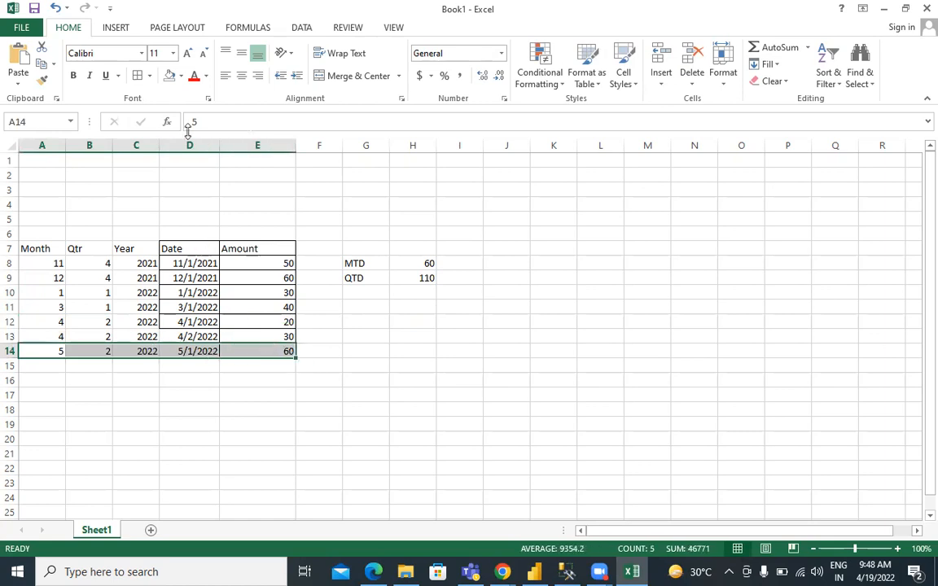
{"action": "left_click", "coordinate": [193, 79]}
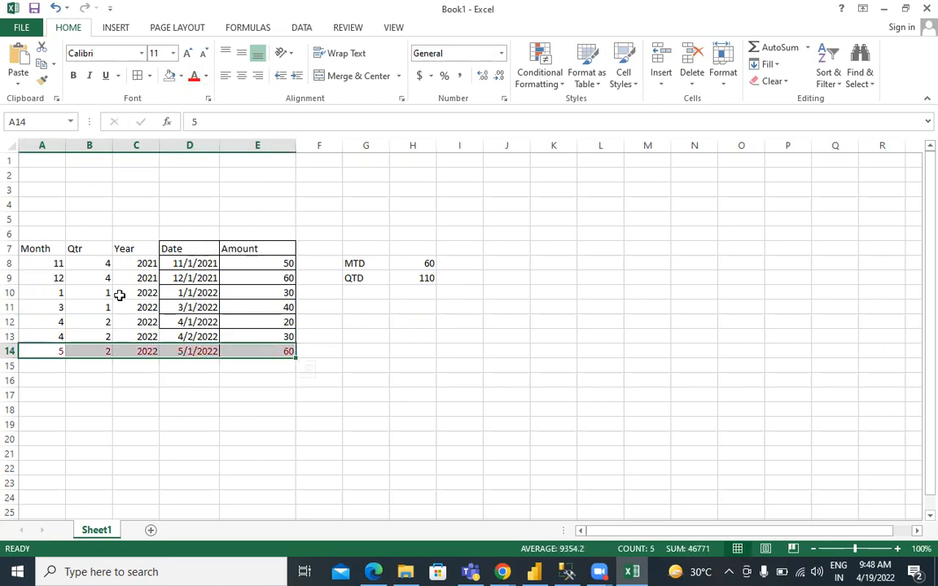
{"action": "left_click_drag", "start_coordinate": [44, 325], "coordinate": [256, 349]}
{"action": "left_click", "coordinate": [180, 76]}
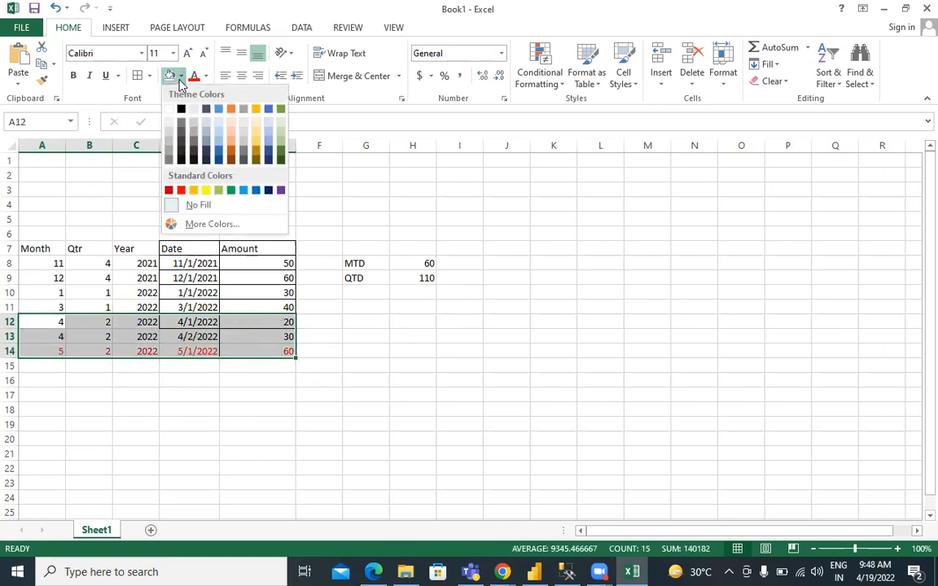
{"action": "left_click", "coordinate": [204, 192]}
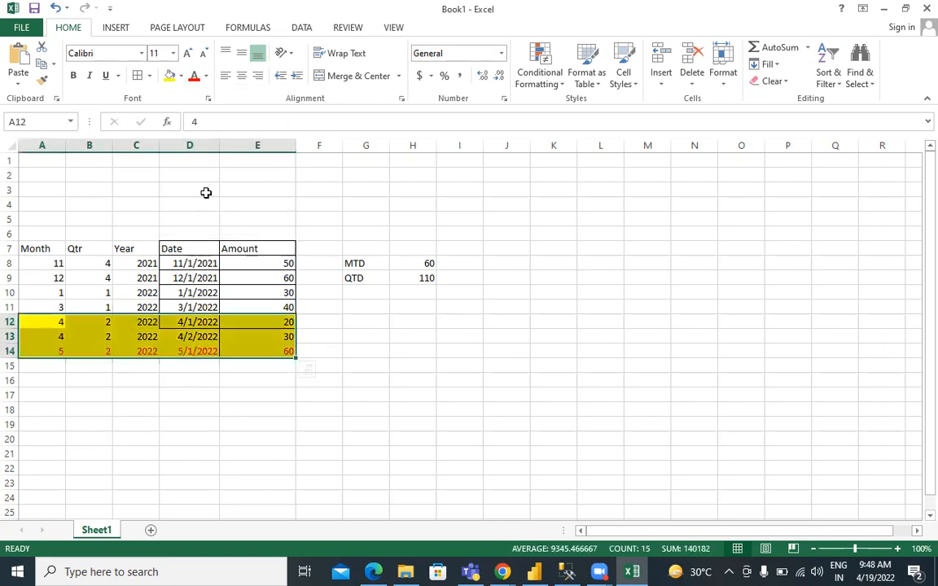
{"action": "left_click", "coordinate": [312, 412]}
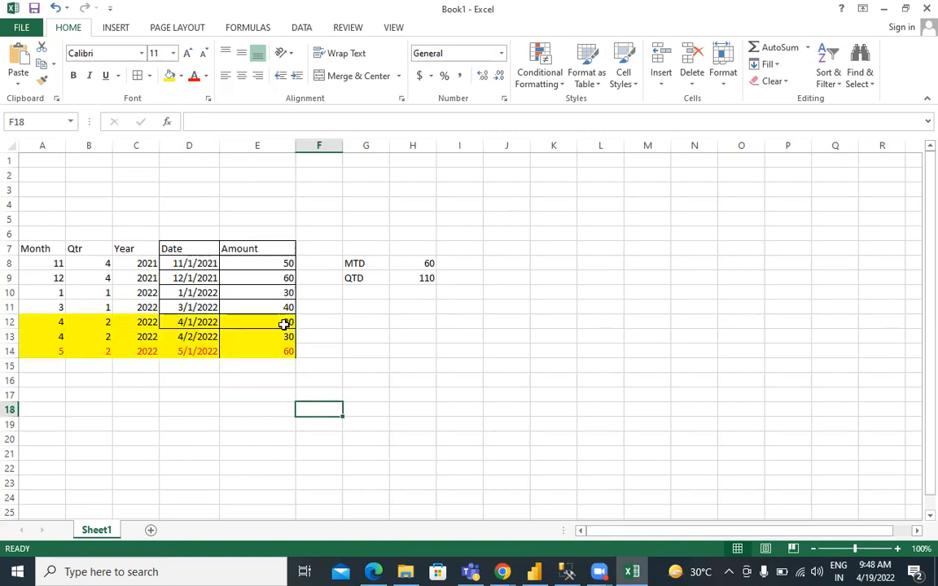
Review the May 2022 row and the quarter 2 cells that make up the QTD figure
{"action": "left_click", "coordinate": [381, 274]}
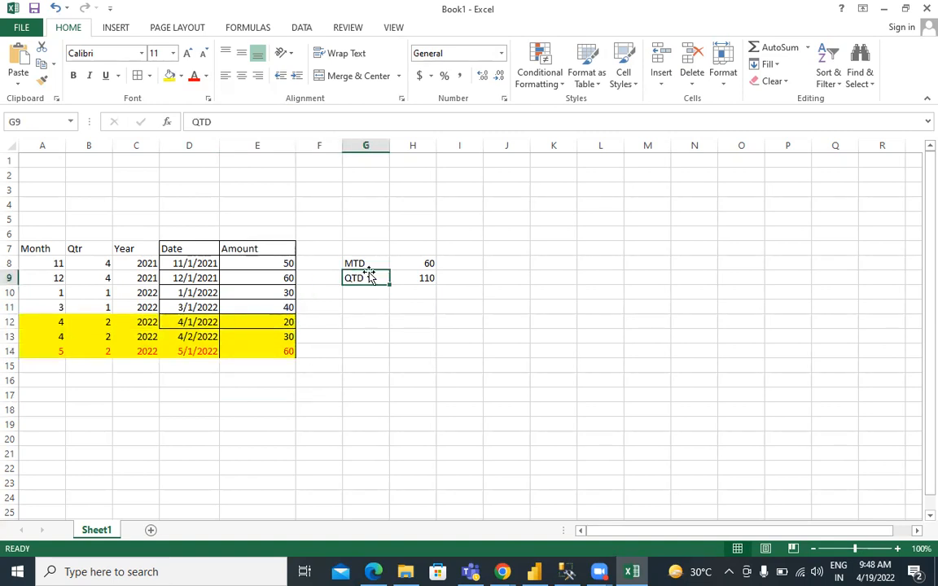
{"action": "left_click", "coordinate": [70, 350]}
{"action": "left_click_drag", "start_coordinate": [71, 350], "coordinate": [274, 359]}
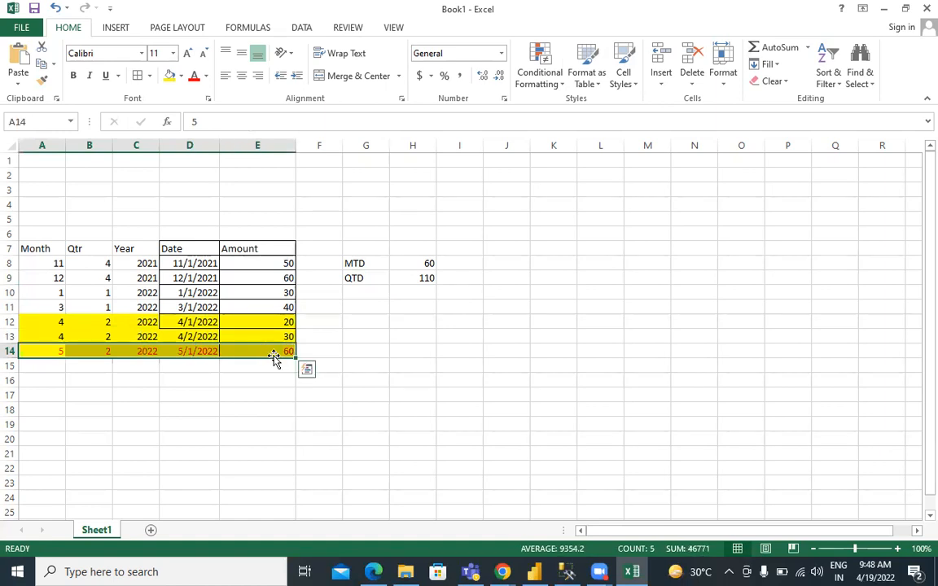
{"action": "left_click", "coordinate": [175, 352]}
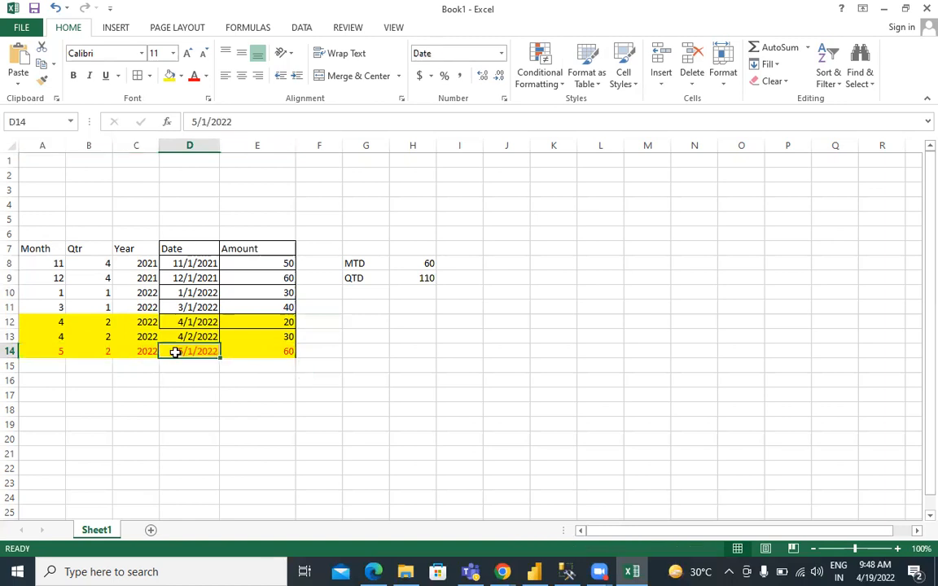
{"action": "left_click_drag", "start_coordinate": [100, 322], "coordinate": [105, 353]}
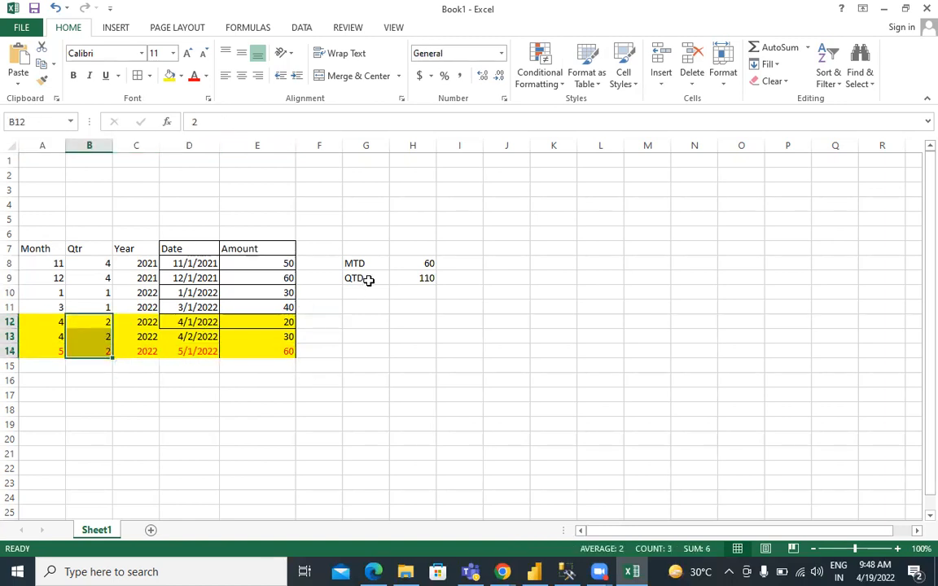
{"action": "left_click", "coordinate": [369, 279]}
Label G10 as YTD and enter 180, the total of the 2022 amounts in E10:E14, in H10
{"action": "left_click", "coordinate": [371, 291]}
{"action": "type", "text": "Y"}
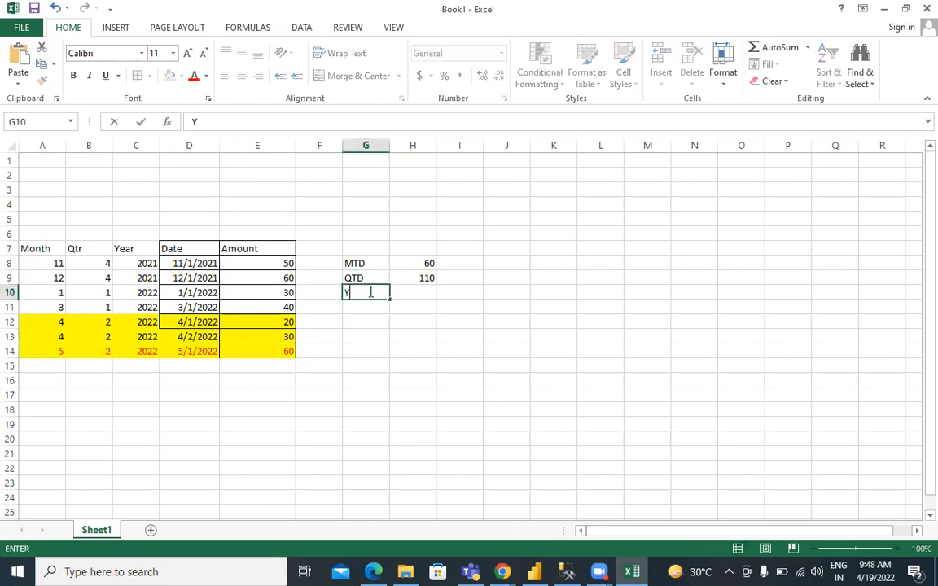
{"action": "type", "text": "TD"}
{"action": "left_click", "coordinate": [396, 298]}
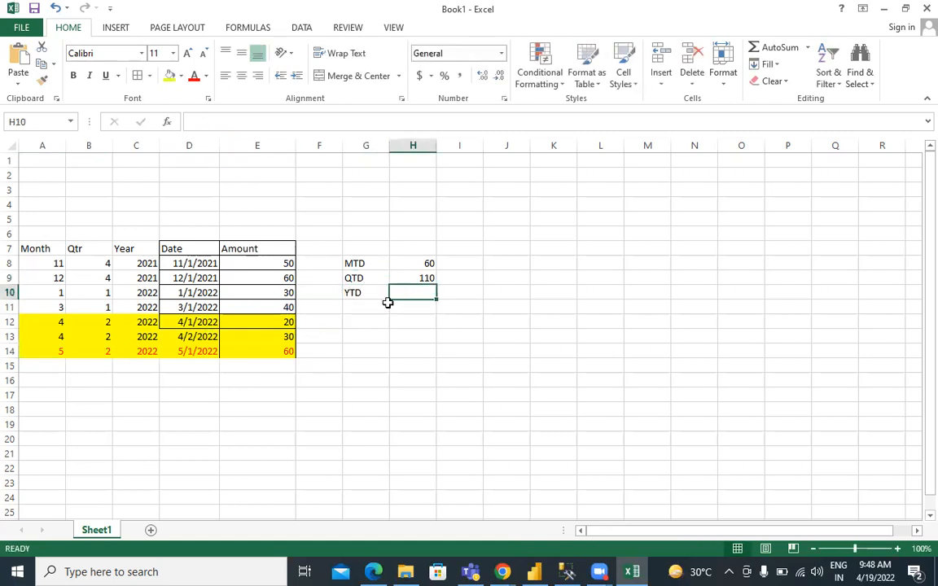
{"action": "left_click_drag", "start_coordinate": [147, 290], "coordinate": [149, 349]}
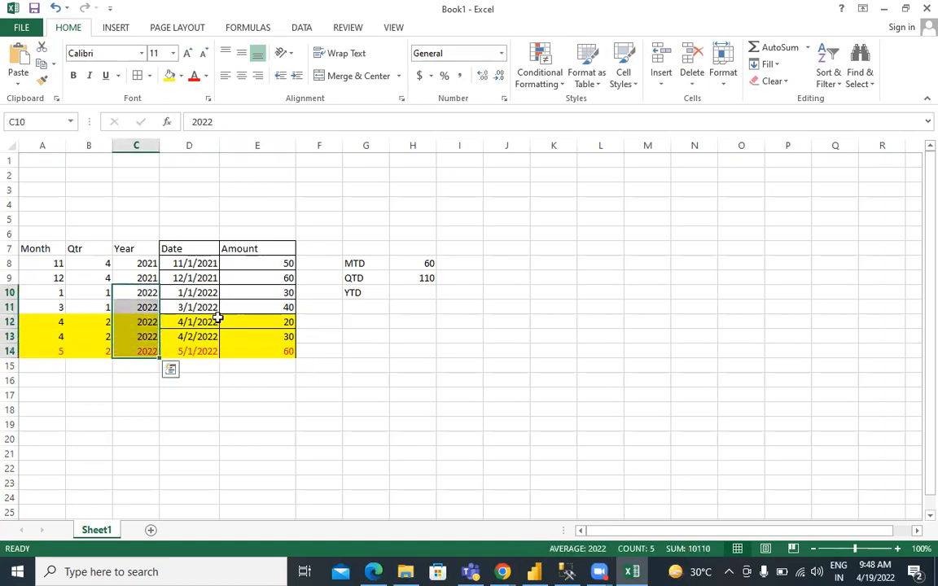
{"action": "left_click_drag", "start_coordinate": [269, 292], "coordinate": [275, 348]}
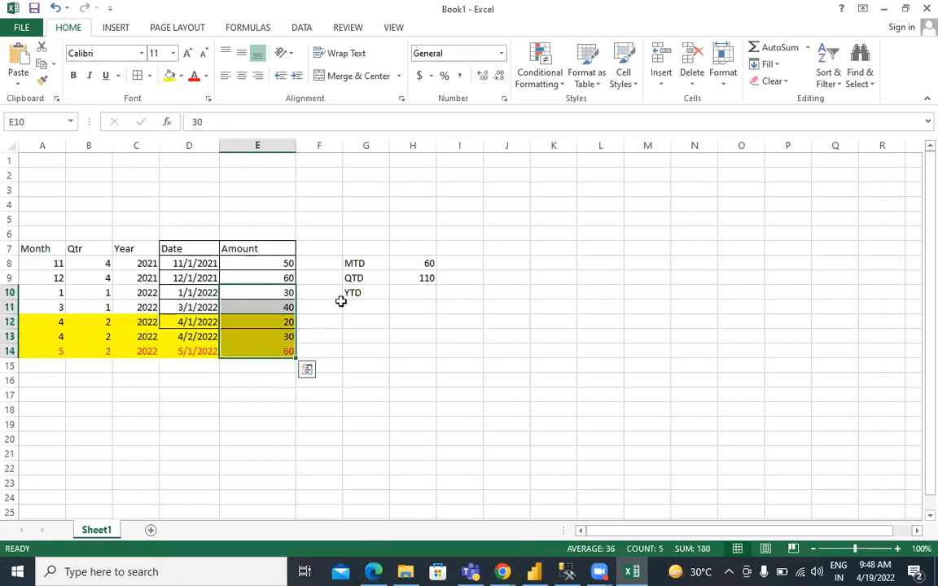
{"action": "left_click", "coordinate": [402, 292]}
{"action": "type", "text": "180"}
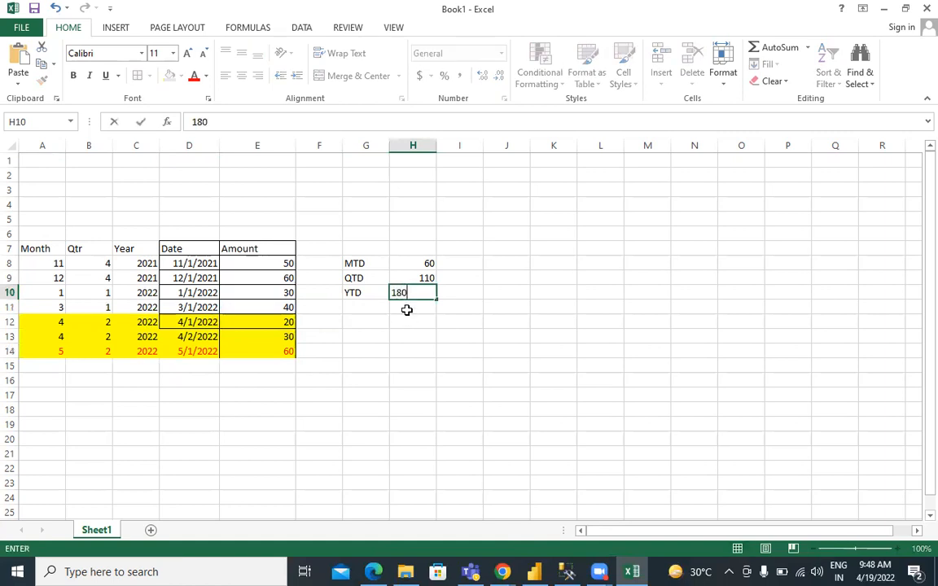
{"action": "key", "text": "Return"}
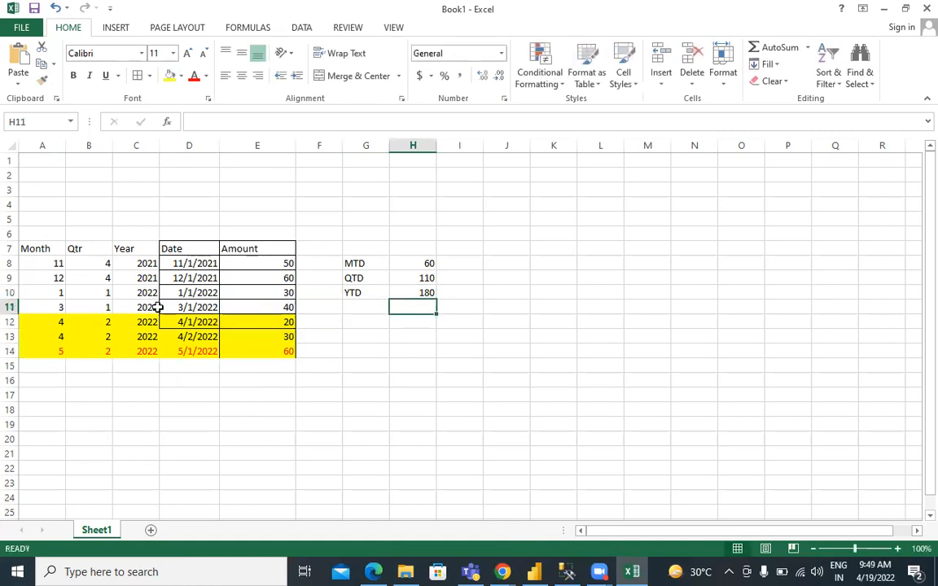
{"action": "left_click_drag", "start_coordinate": [133, 289], "coordinate": [275, 350]}
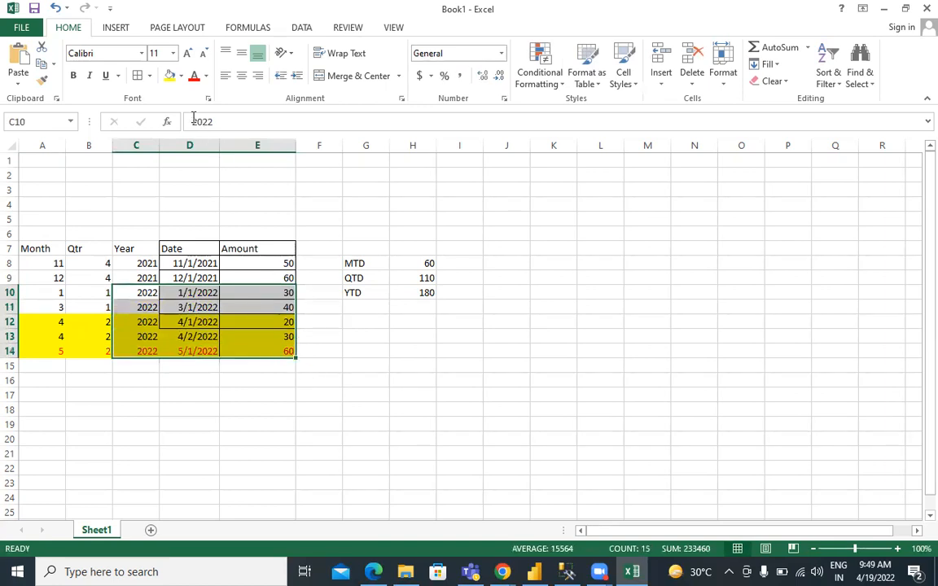
{"action": "left_click", "coordinate": [181, 76]}
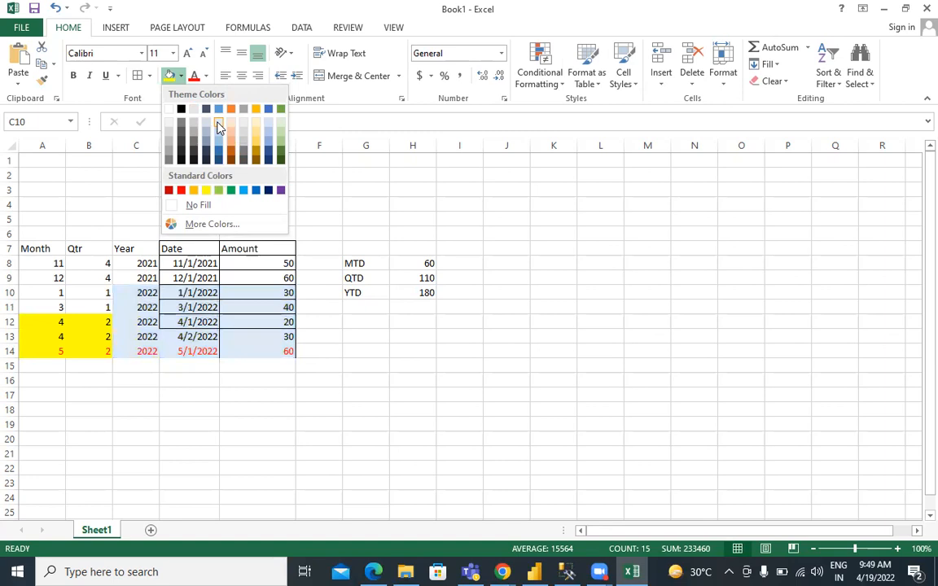
{"action": "left_click", "coordinate": [339, 331]}
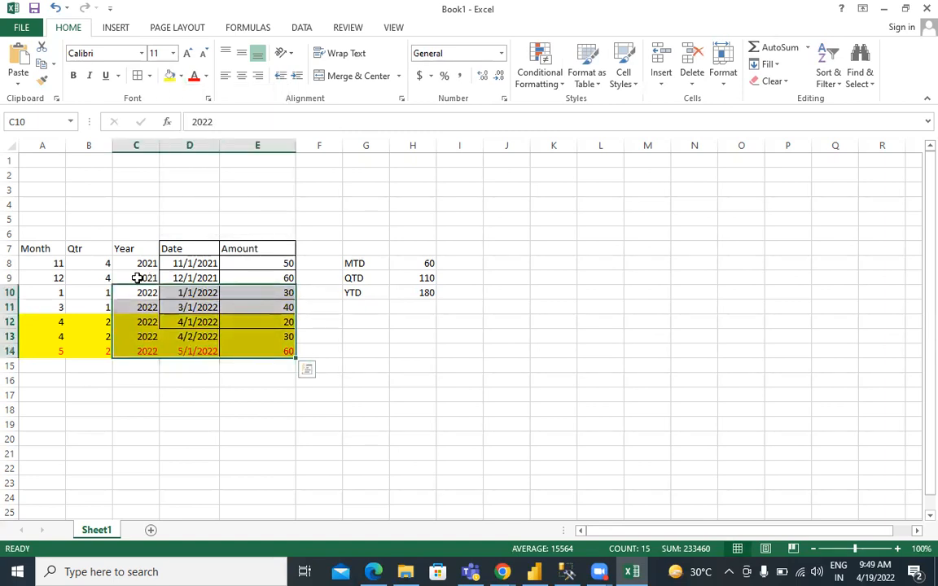
{"action": "left_click", "coordinate": [311, 294]}
Color the text of the quarter 1 cells of 2022, C10:E11, red
{"action": "left_click_drag", "start_coordinate": [130, 287], "coordinate": [246, 312]}
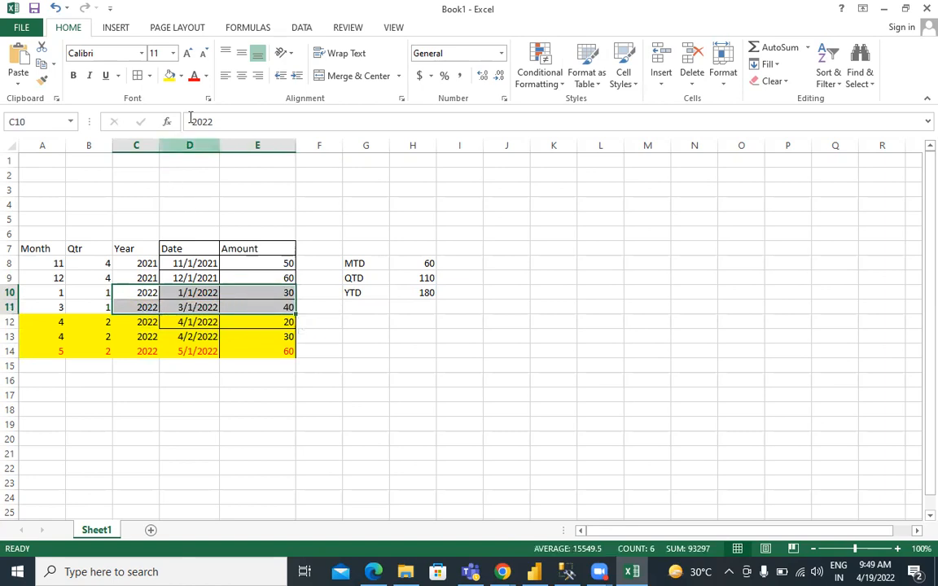
{"action": "left_click", "coordinate": [194, 75]}
{"action": "left_click", "coordinate": [285, 425]}
Examine the 2022 rows and their amounts in E10:E14 against the YTD value in H10 and the 2021 amounts
{"action": "left_click_drag", "start_coordinate": [130, 290], "coordinate": [253, 348]}
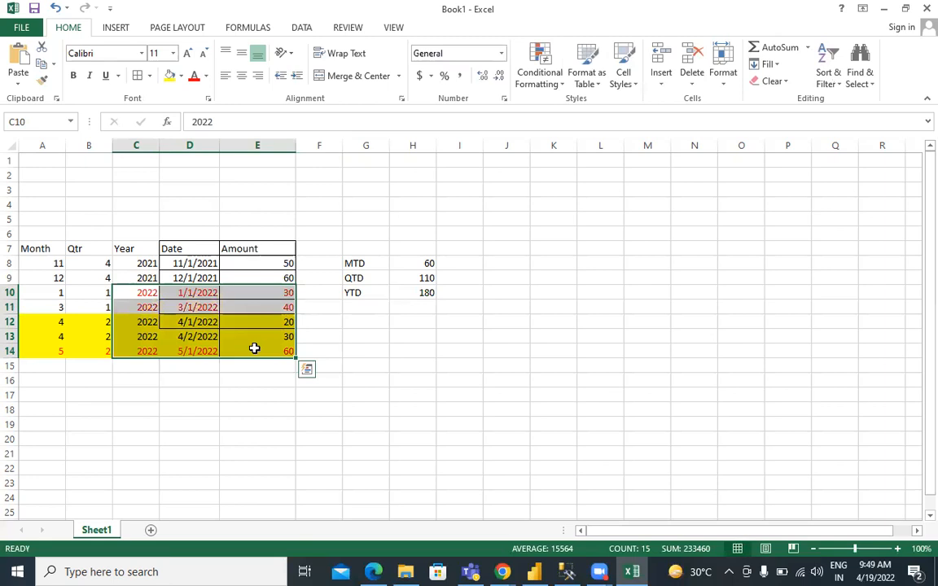
{"action": "left_click_drag", "start_coordinate": [359, 264], "coordinate": [411, 297]}
{"action": "left_click", "coordinate": [395, 328]}
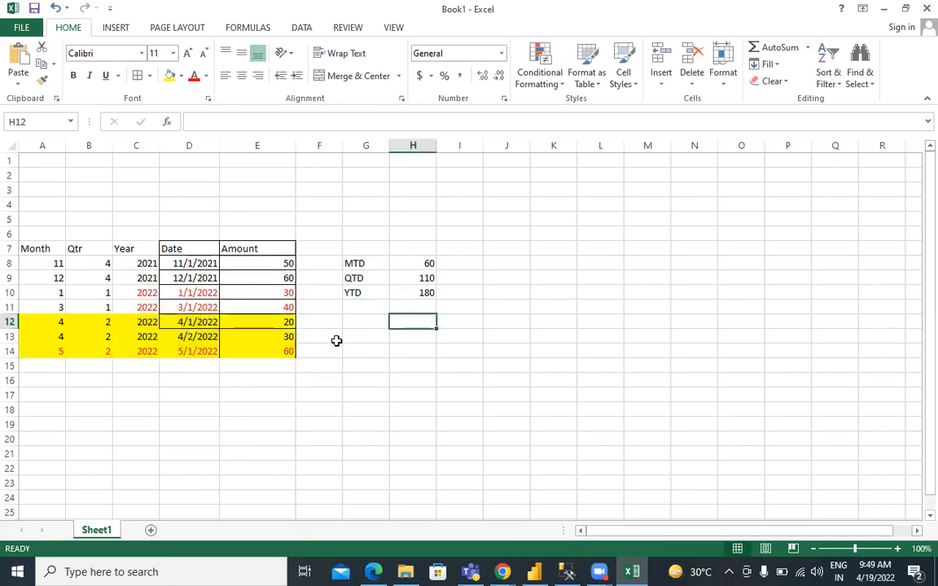
{"action": "left_click_drag", "start_coordinate": [138, 294], "coordinate": [237, 351]}
{"action": "left_click_drag", "start_coordinate": [283, 293], "coordinate": [283, 351]}
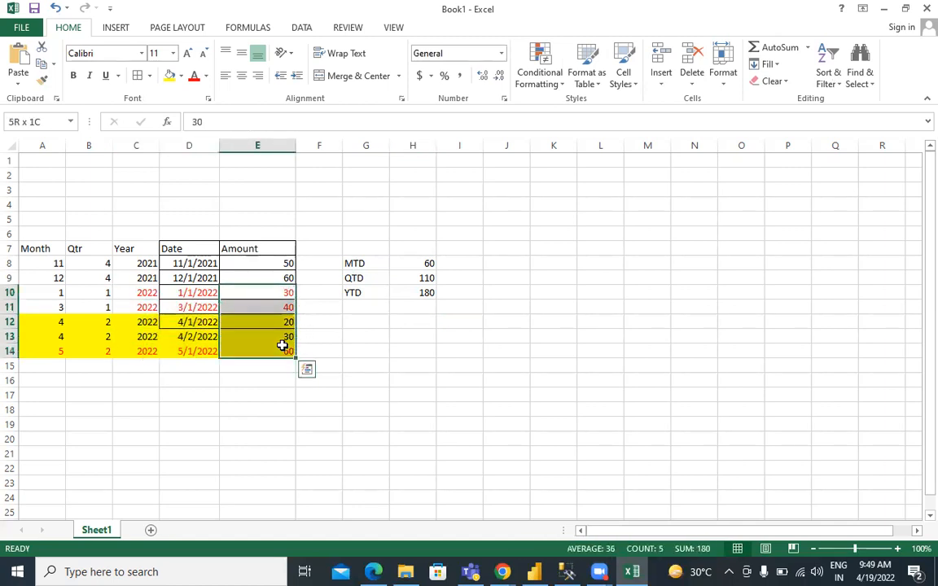
{"action": "left_click", "coordinate": [427, 293]}
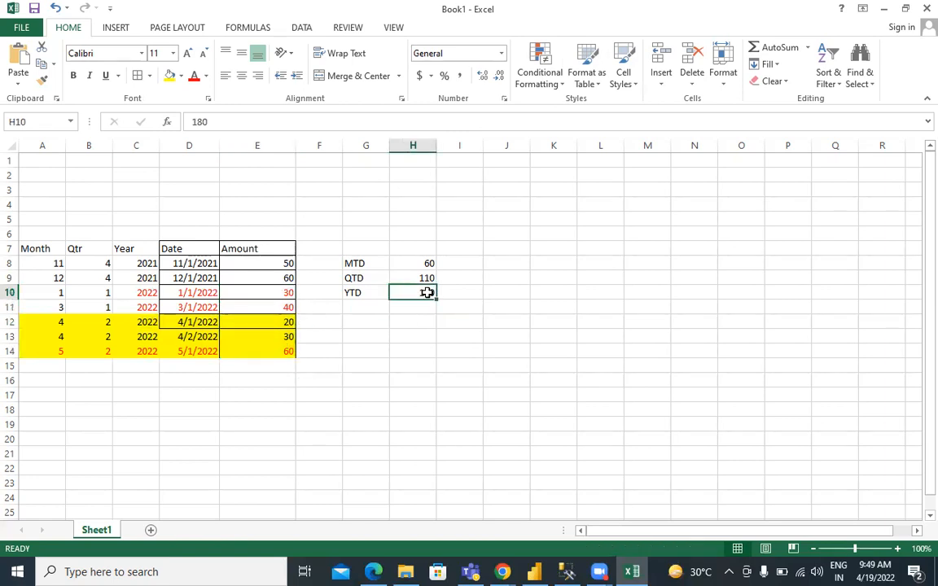
{"action": "left_click_drag", "start_coordinate": [273, 278], "coordinate": [250, 266]}
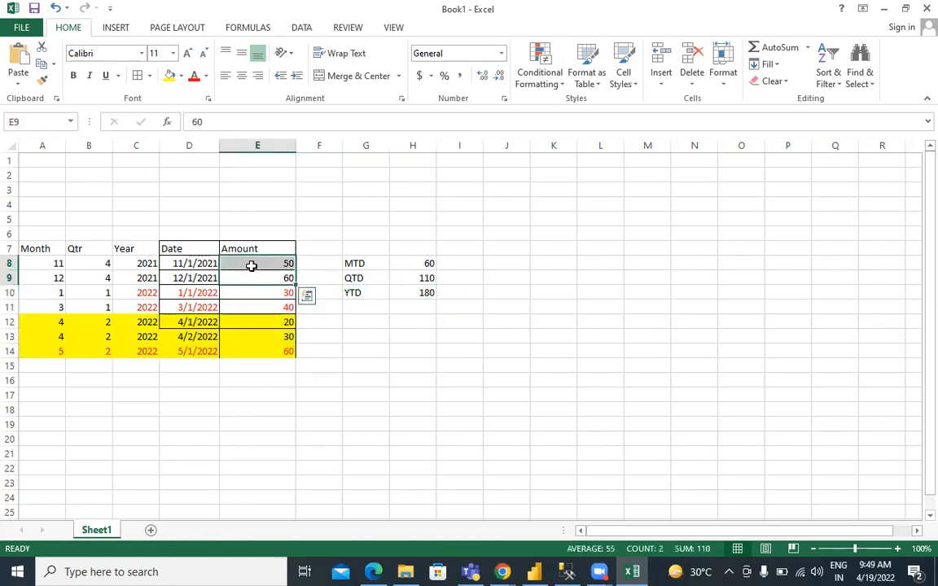
{"action": "left_click", "coordinate": [149, 290]}
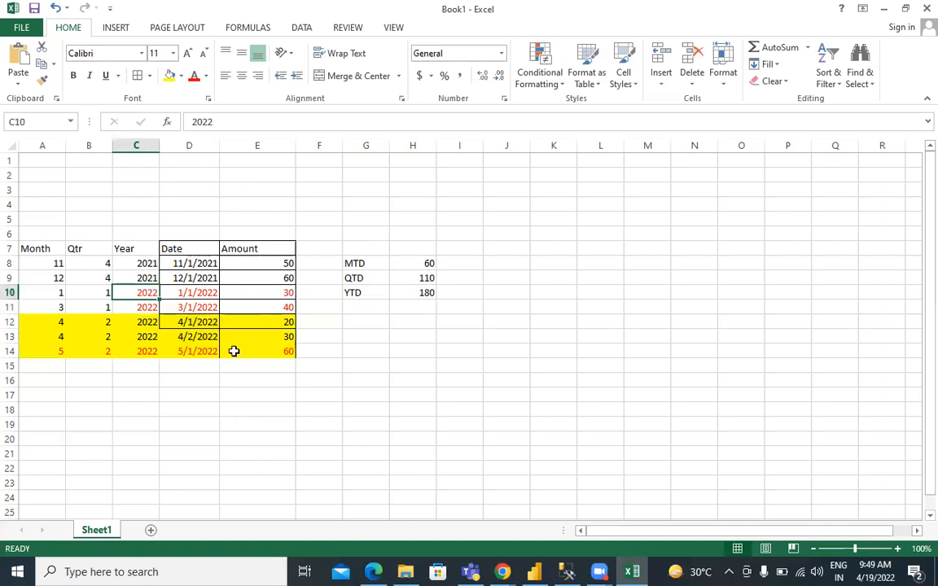
{"action": "left_click_drag", "start_coordinate": [279, 291], "coordinate": [282, 345]}
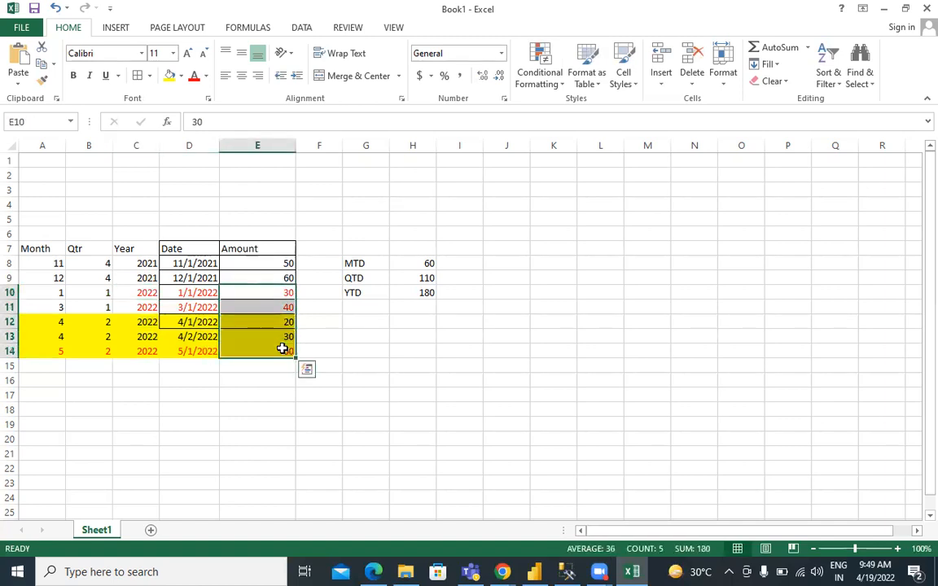
{"action": "left_click", "coordinate": [414, 293]}
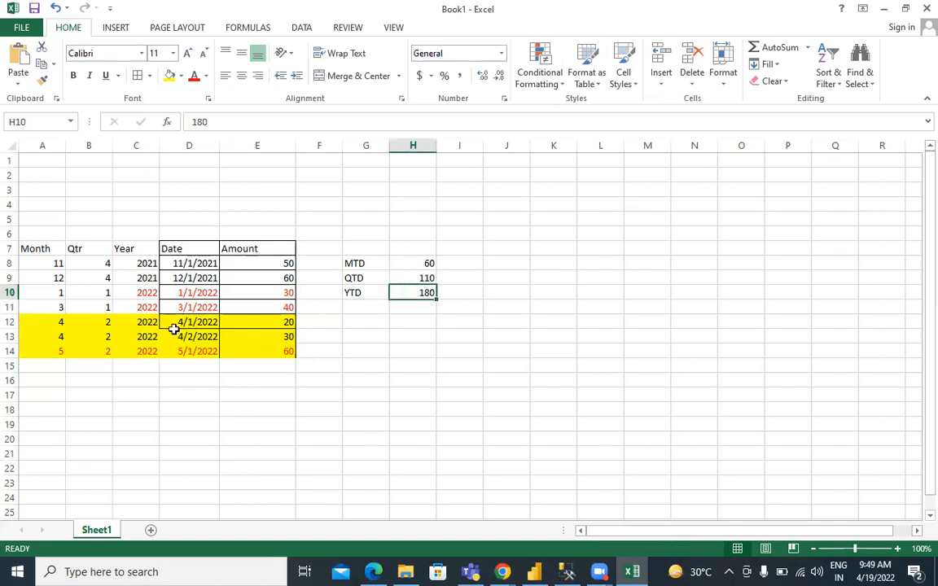
Compare the quarter 2 rows with the QTD value and the May 2022 row with the MTD value
{"action": "left_click_drag", "start_coordinate": [96, 322], "coordinate": [278, 350]}
{"action": "left_click", "coordinate": [413, 279]}
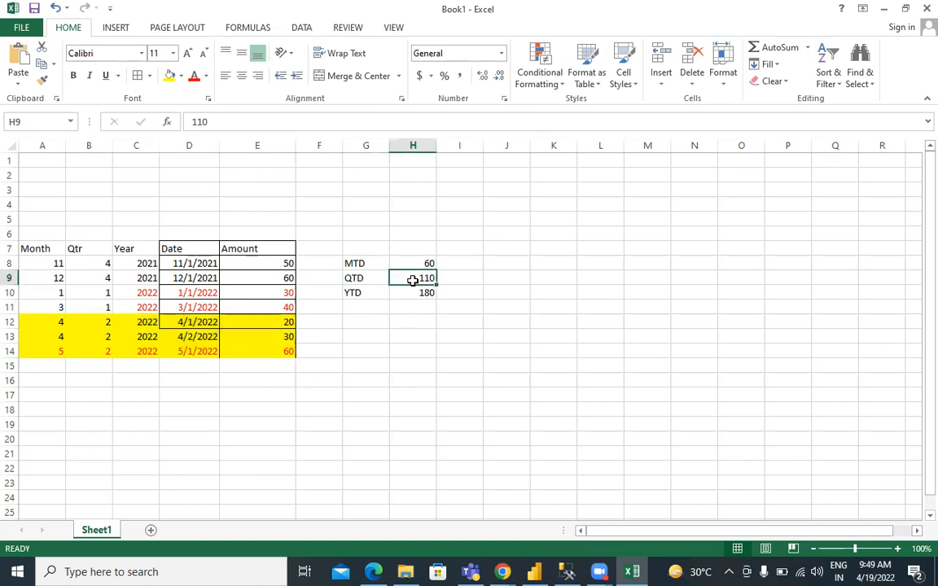
{"action": "left_click_drag", "start_coordinate": [93, 348], "coordinate": [282, 362]}
{"action": "left_click", "coordinate": [417, 264]}
{"action": "left_click_drag", "start_coordinate": [418, 264], "coordinate": [415, 292]}
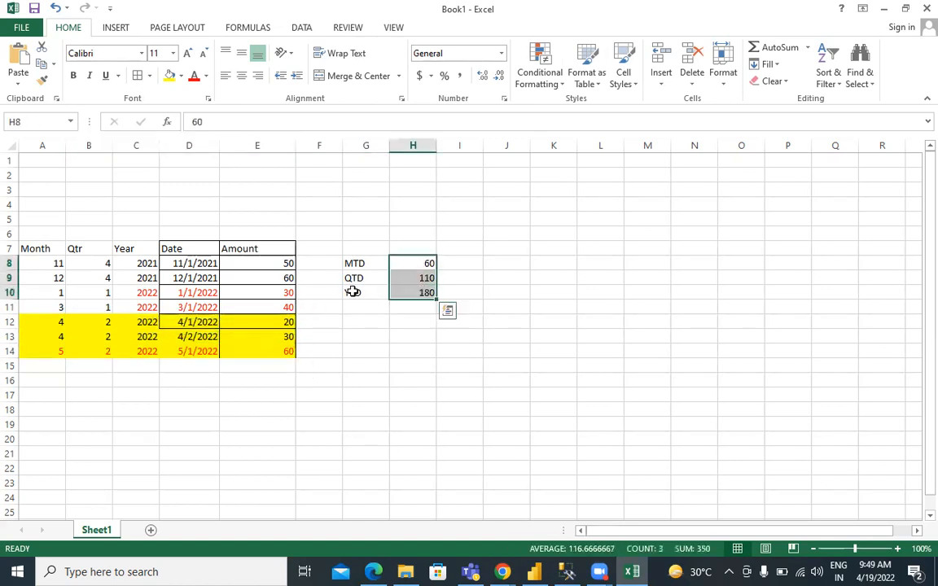
Copy the Date and Amount table, D7:E14, from the worksheet and paste it into a new manually entered table in Power BI Desktop
{"action": "left_click_drag", "start_coordinate": [175, 249], "coordinate": [259, 352]}
{"action": "key", "text": "ctrl+c"}
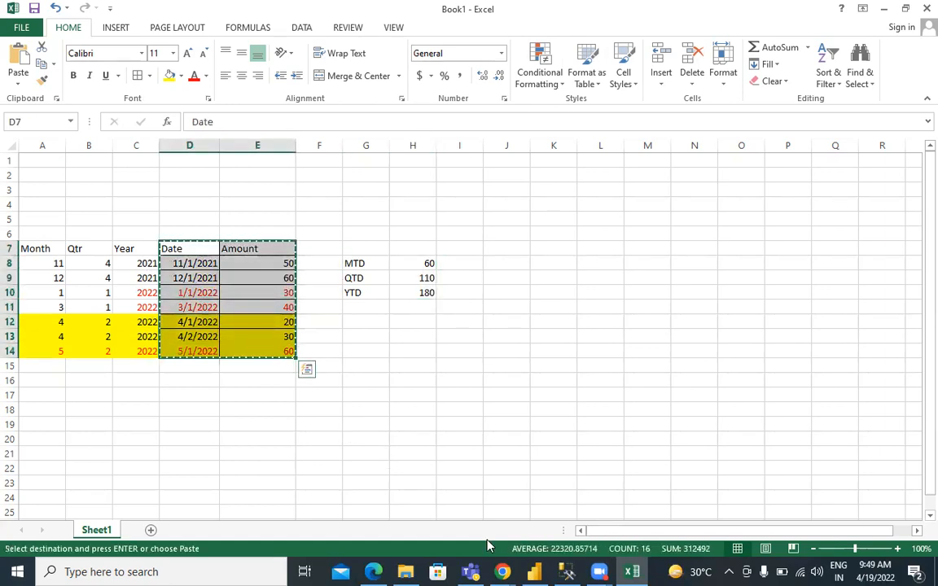
{"action": "key", "text": "alt+Tab"}
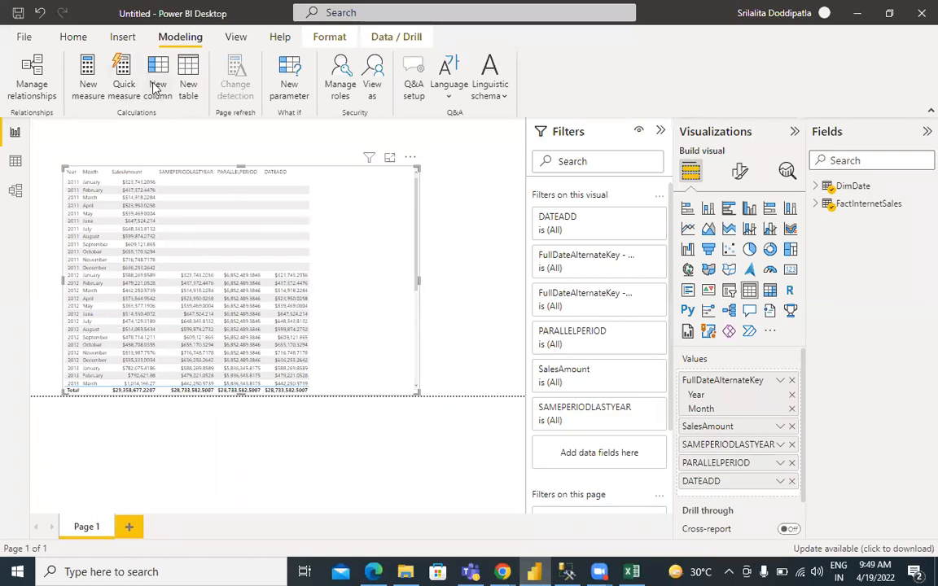
{"action": "left_click", "coordinate": [76, 37]}
{"action": "left_click", "coordinate": [276, 88]}
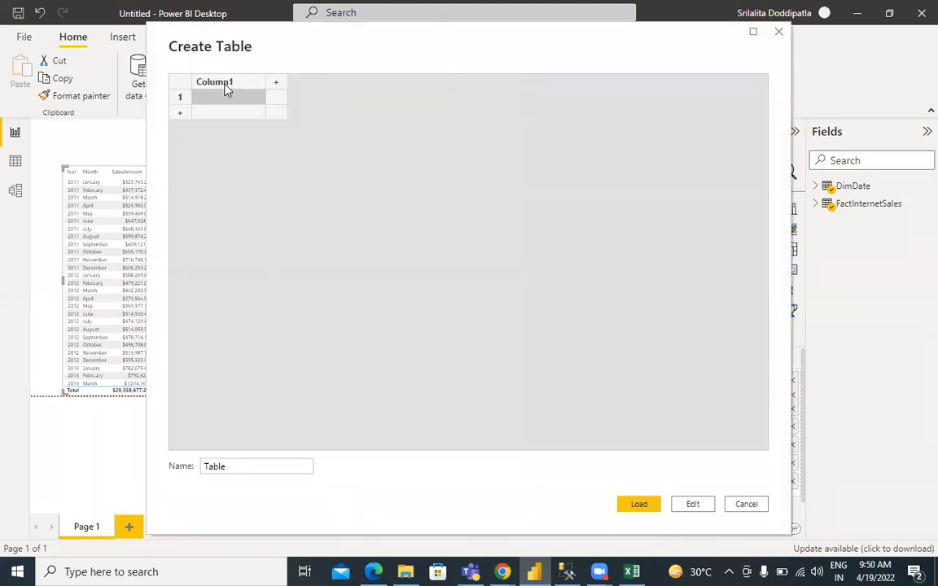
{"action": "key", "text": "ctrl+v"}
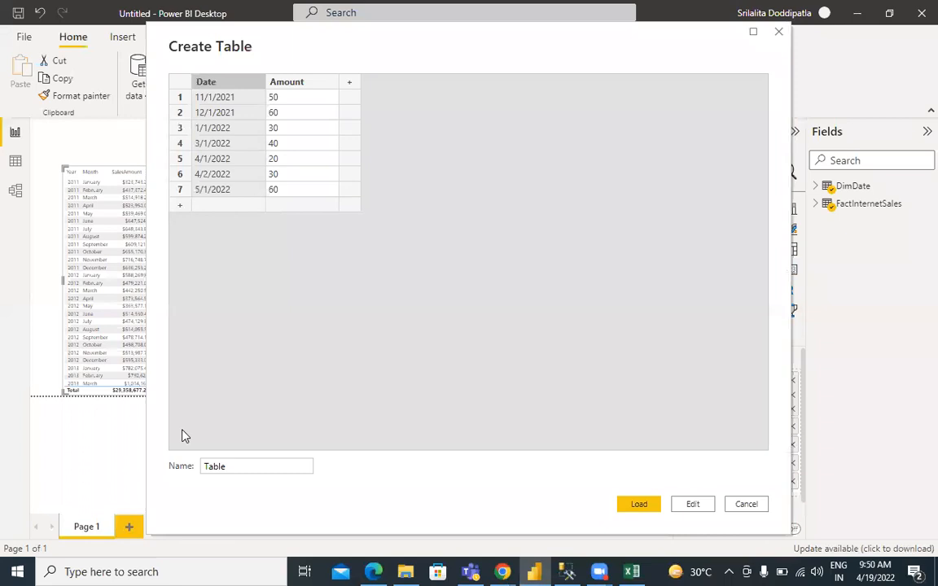
Name the pasted table Sample and load it into the model
{"action": "double_click", "coordinate": [205, 467]}
{"action": "key", "text": "BackSpace"}
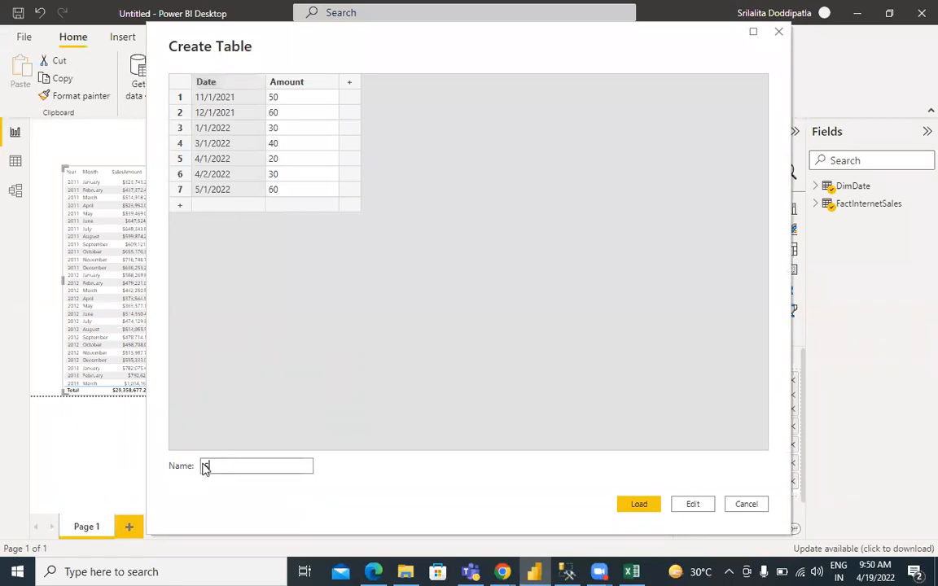
{"action": "left_click", "coordinate": [631, 505]}
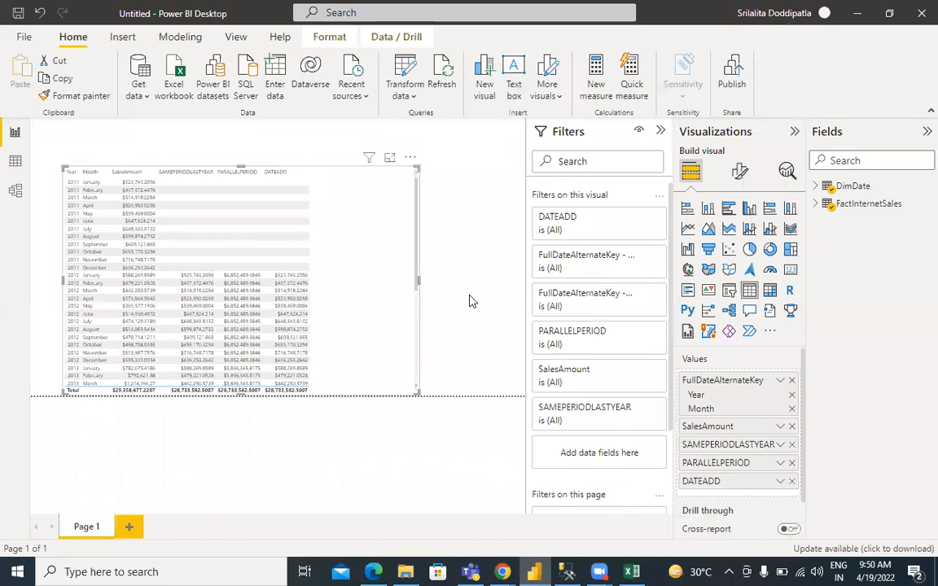
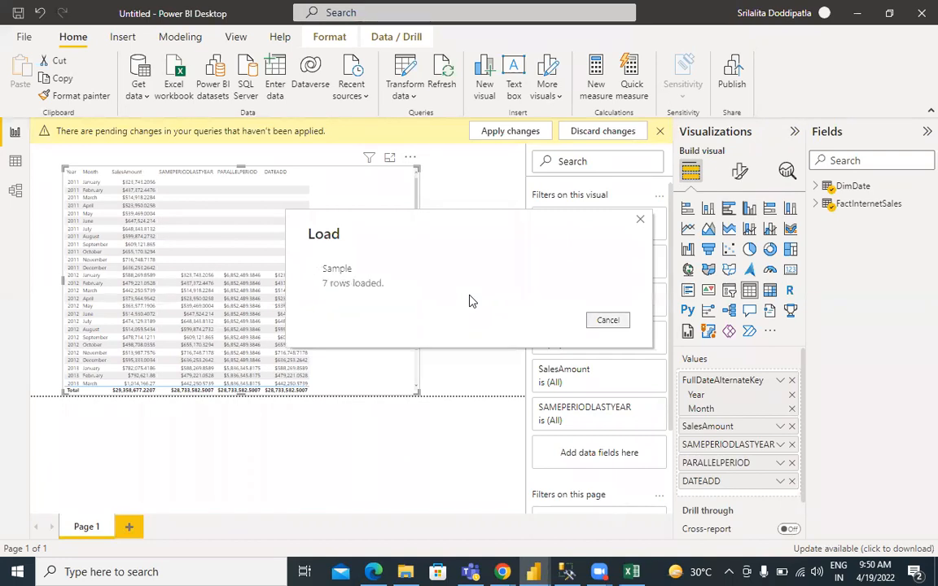
Add a second report page and place an empty table visual on its canvas
{"action": "left_click", "coordinate": [131, 530]}
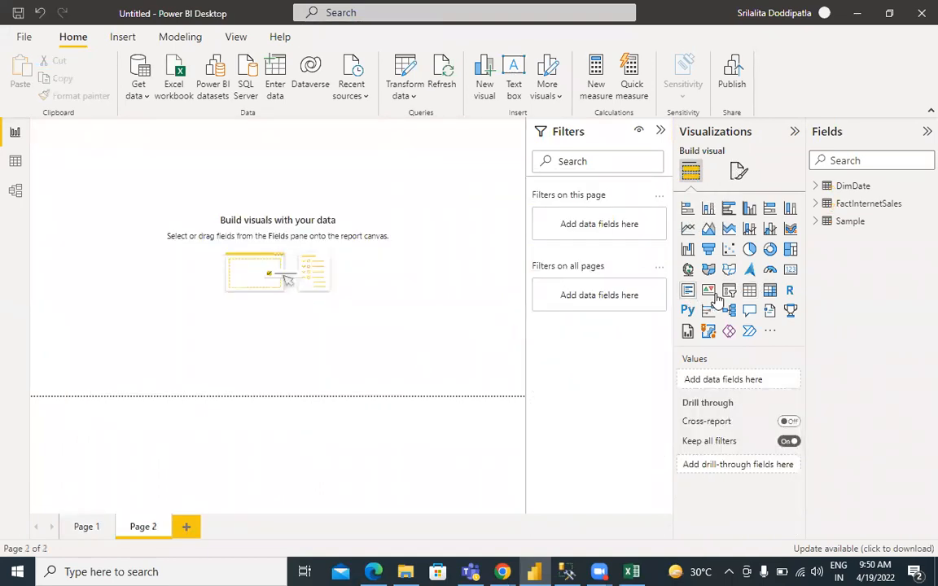
{"action": "left_click", "coordinate": [749, 291]}
{"action": "left_click_drag", "start_coordinate": [96, 178], "coordinate": [303, 395]}
{"action": "left_click_drag", "start_coordinate": [261, 336], "coordinate": [250, 290]}
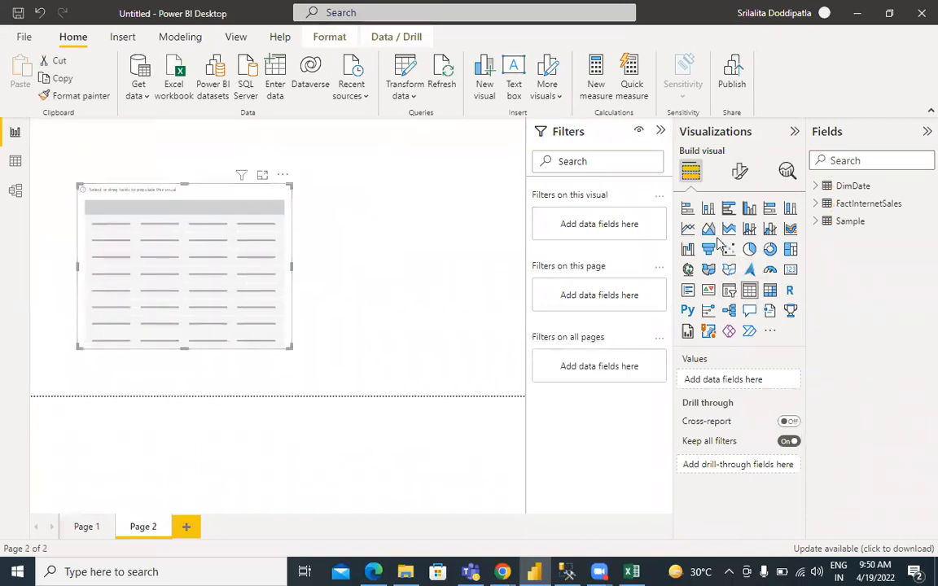
Fill the table visual with Sample's Date and Amount, show Date as plain dates instead of a hierarchy, and check it in focus mode
{"action": "left_click", "coordinate": [816, 222]}
{"action": "left_click_drag", "start_coordinate": [855, 257], "coordinate": [734, 381]}
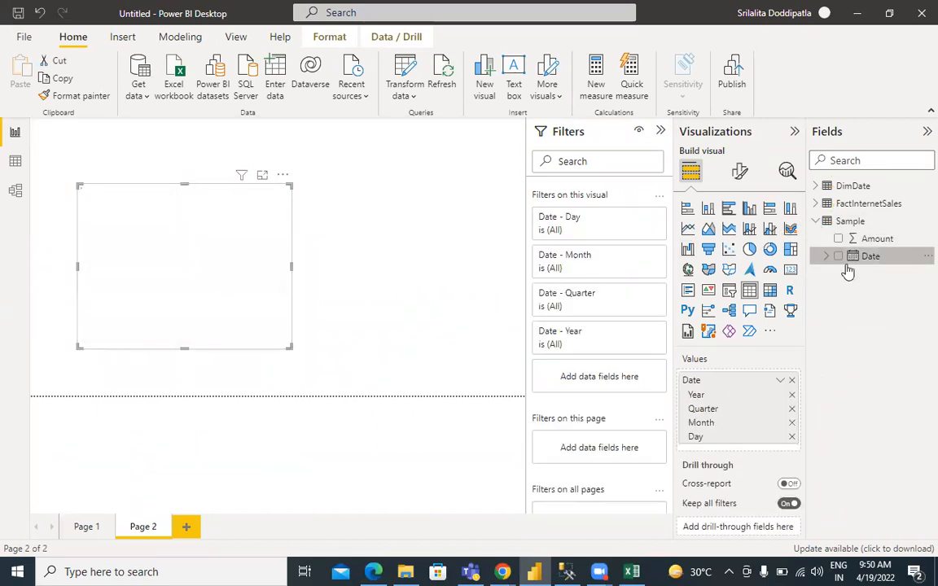
{"action": "left_click_drag", "start_coordinate": [878, 243], "coordinate": [758, 437]}
{"action": "left_click", "coordinate": [780, 380]}
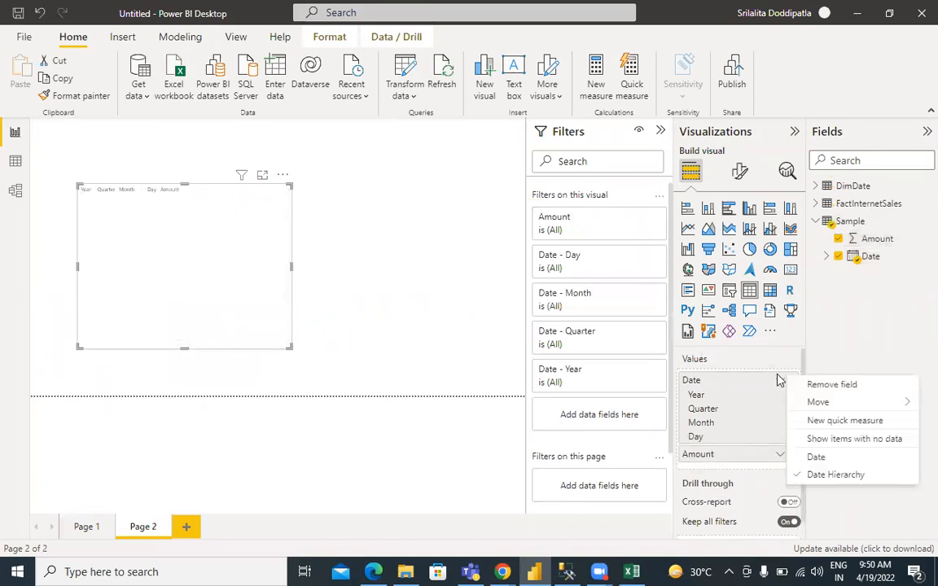
{"action": "left_click", "coordinate": [815, 457]}
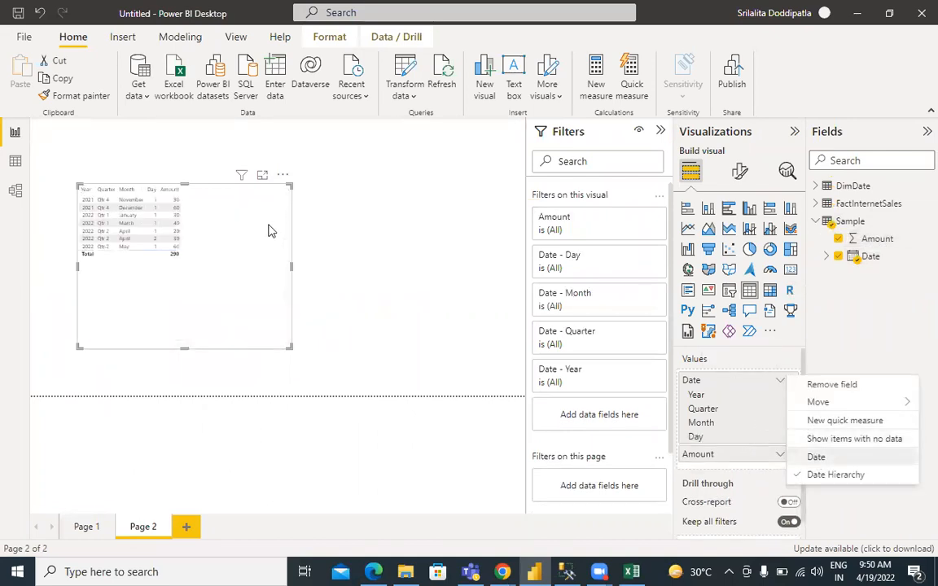
{"action": "left_click", "coordinate": [263, 177]}
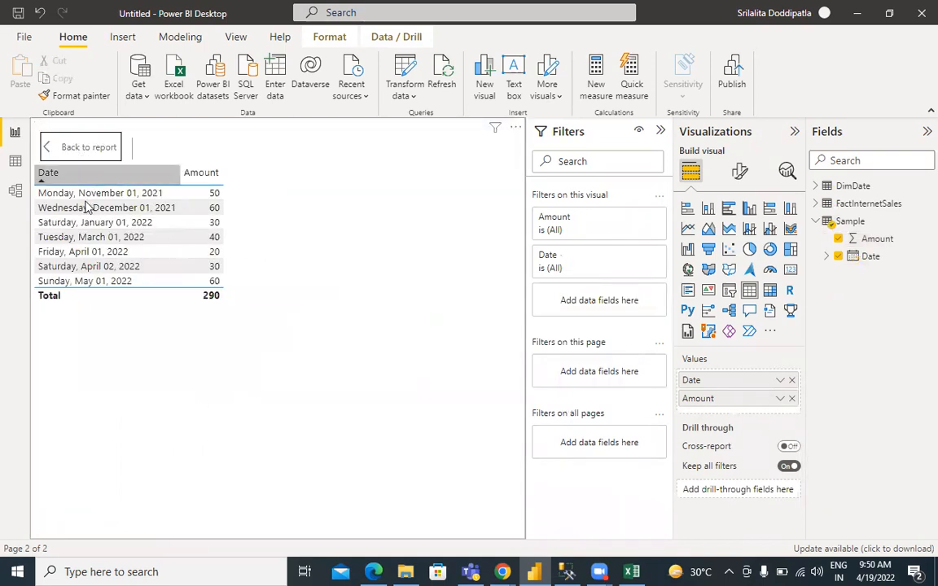
{"action": "left_click", "coordinate": [92, 148]}
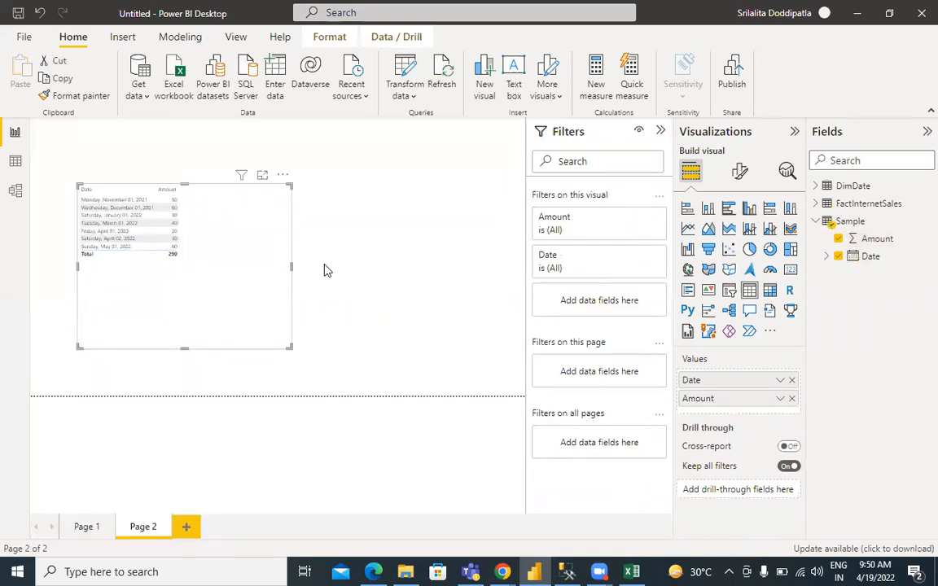
Create a measure in the Sample table and start its formula with TOTALMTD over the sum of 'Sample'[Amount]
{"action": "left_click", "coordinate": [369, 188]}
{"action": "left_click", "coordinate": [926, 221]}
{"action": "left_click", "coordinate": [860, 234]}
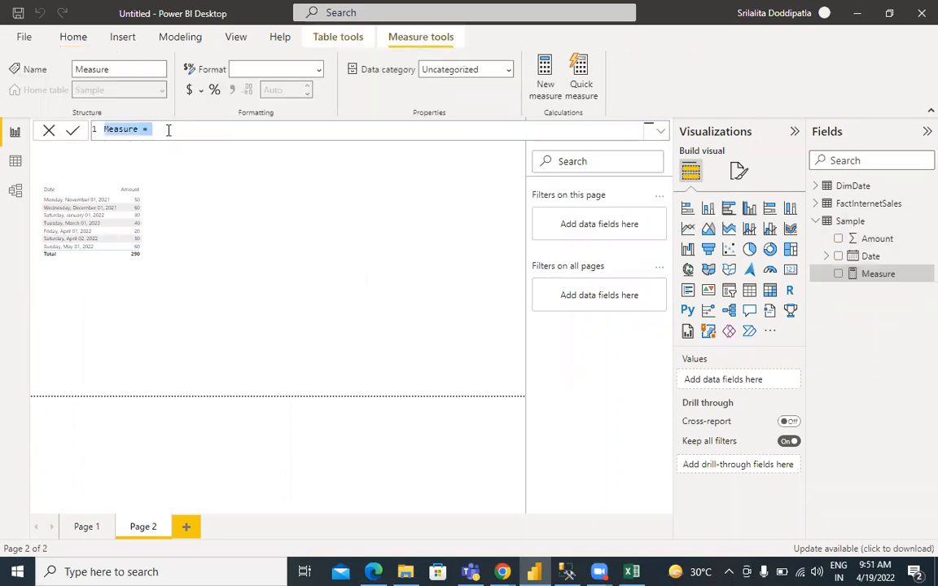
{"action": "left_click", "coordinate": [168, 129]}
{"action": "type", "text": "tot"}
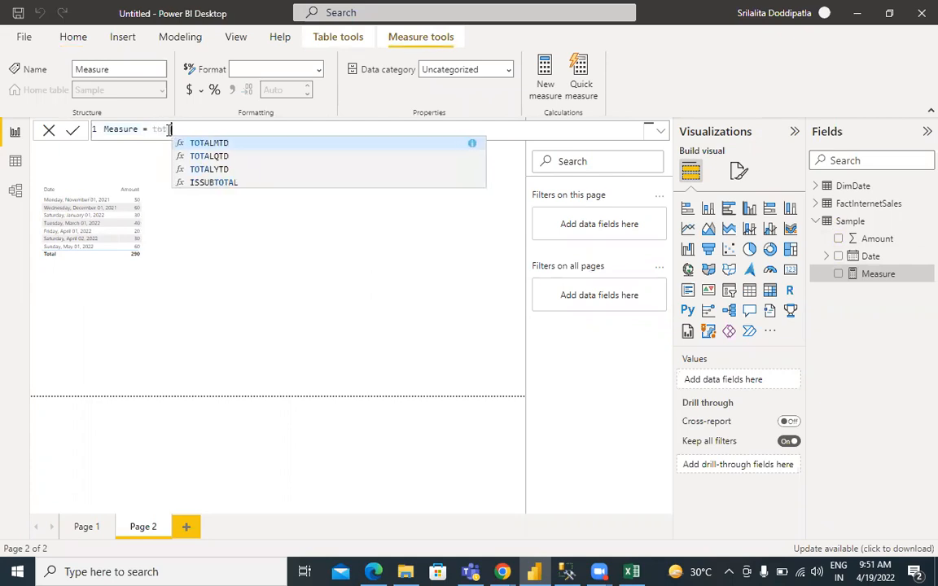
{"action": "type", "text": "a"}
{"action": "left_click", "coordinate": [210, 144]}
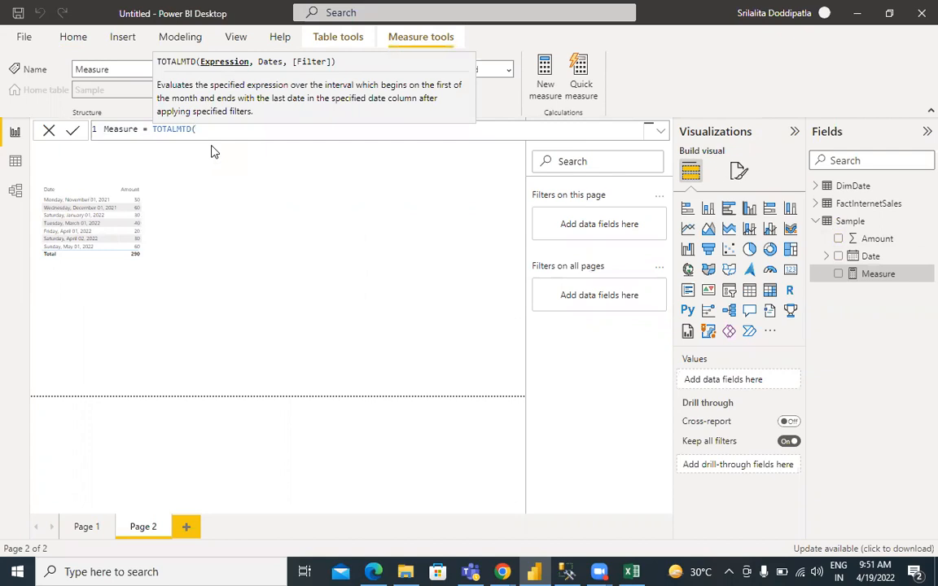
{"action": "type", "text": "sum("}
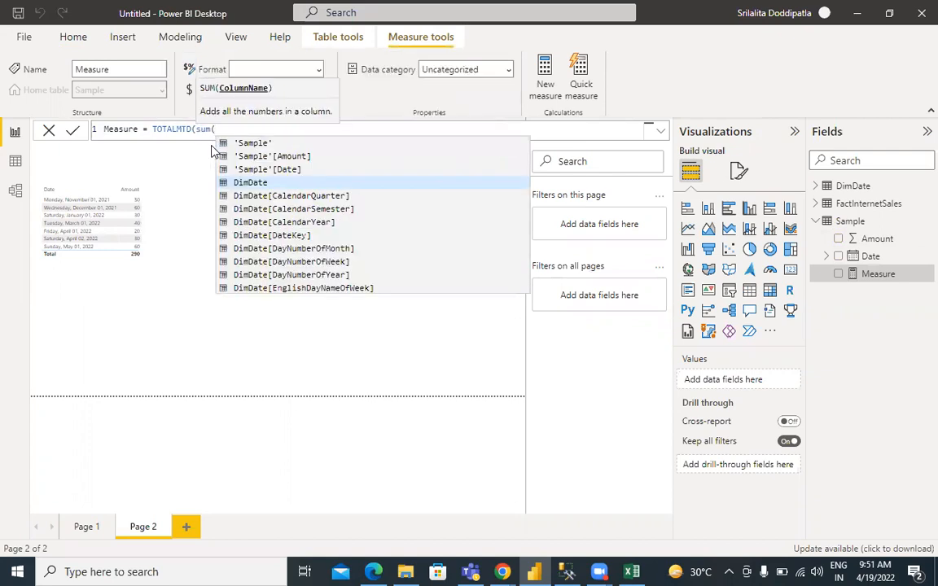
{"action": "type", "text": "am"}
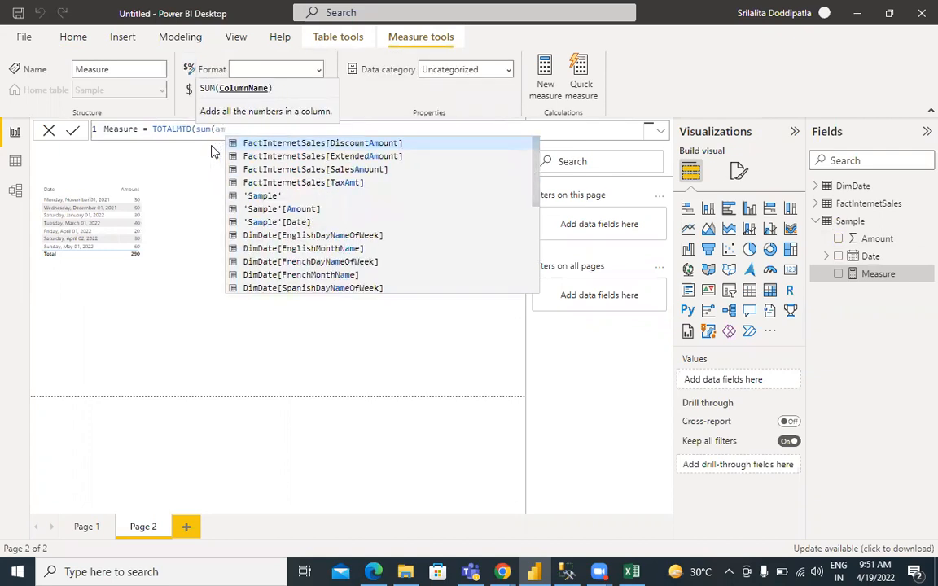
{"action": "type", "text": "ount"}
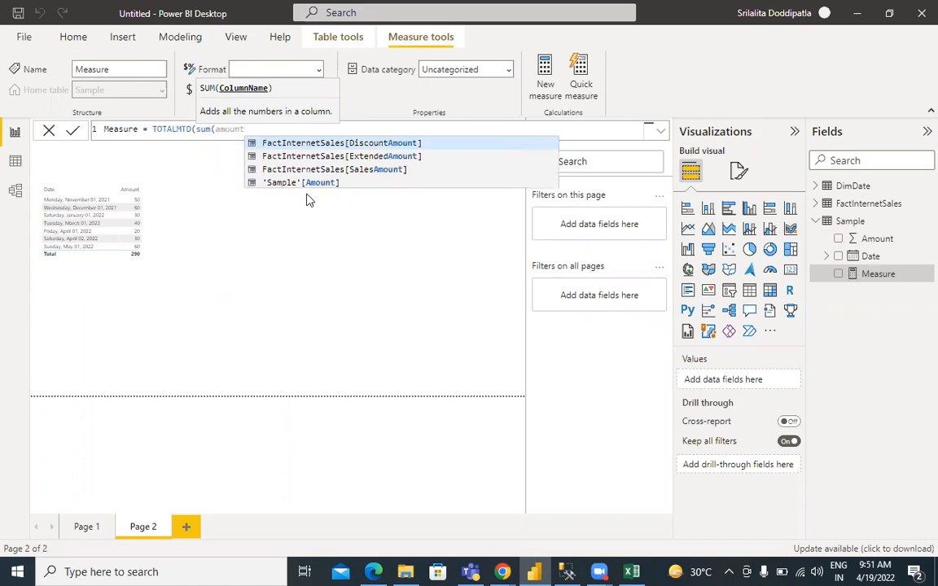
{"action": "left_click", "coordinate": [315, 186]}
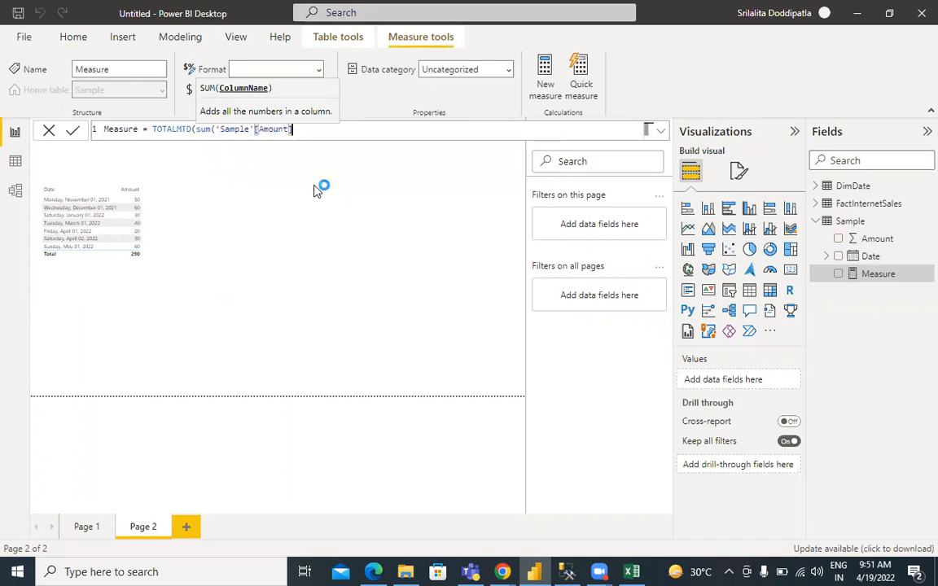
Complete the TOTALMTD formula with 'Sample'[Date].[Date] as its dates argument
{"action": "type", "text": "),"}
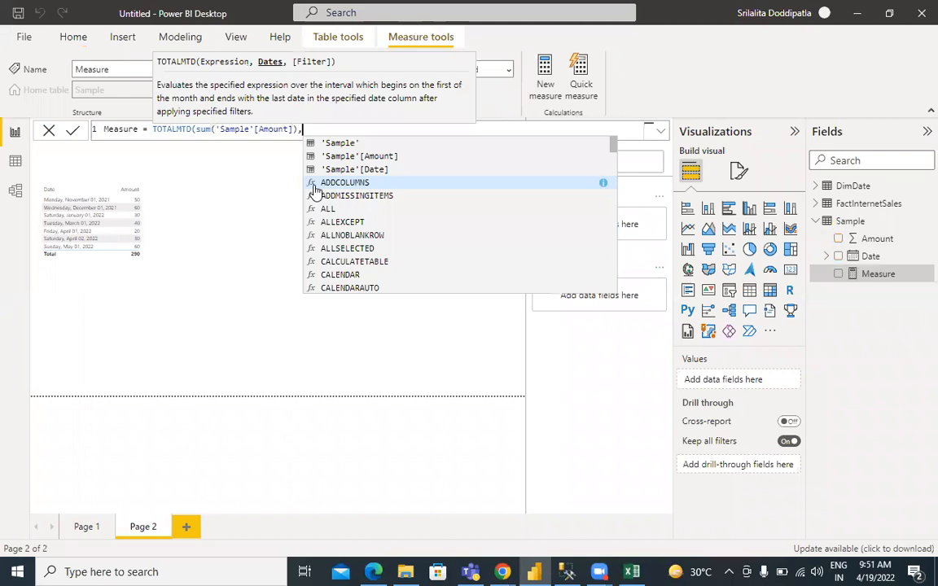
{"action": "type", "text": "date"}
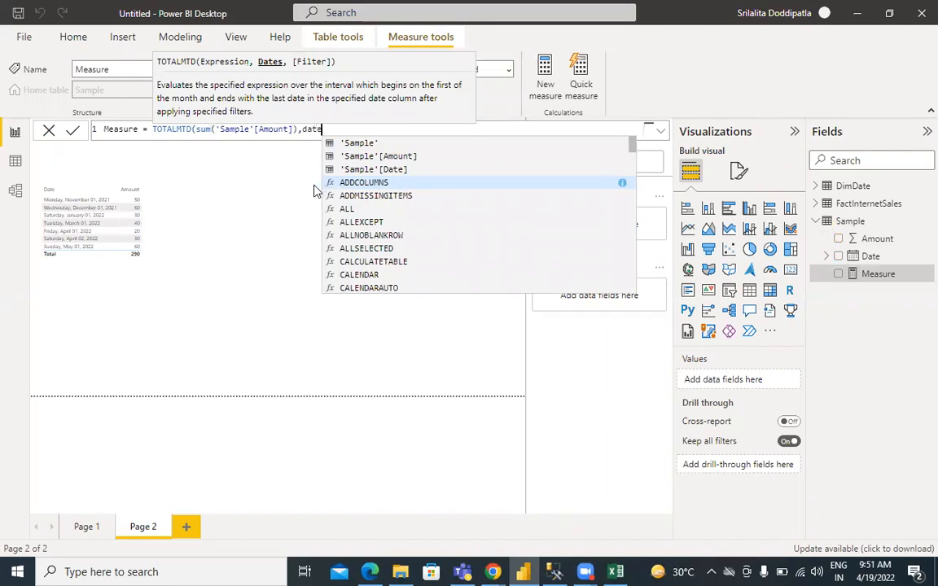
{"action": "key", "text": "BackSpace"}
{"action": "key", "text": "BackSpace"}
{"action": "key", "text": "BackSpace"}
{"action": "key", "text": "BackSpace"}
{"action": "type", "text": "sample"}
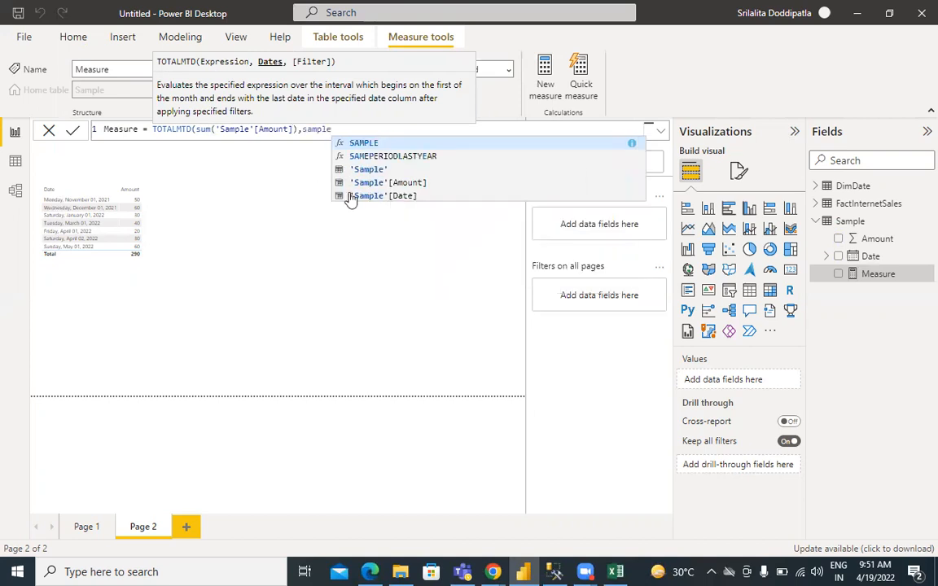
{"action": "left_click", "coordinate": [359, 196]}
{"action": "left_click", "coordinate": [394, 145]}
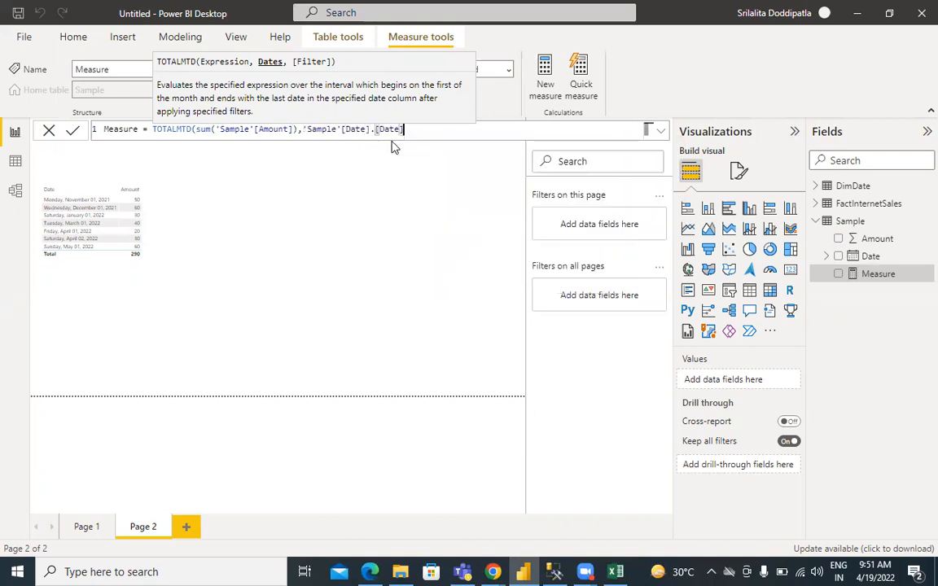
{"action": "type", "text": ")"}
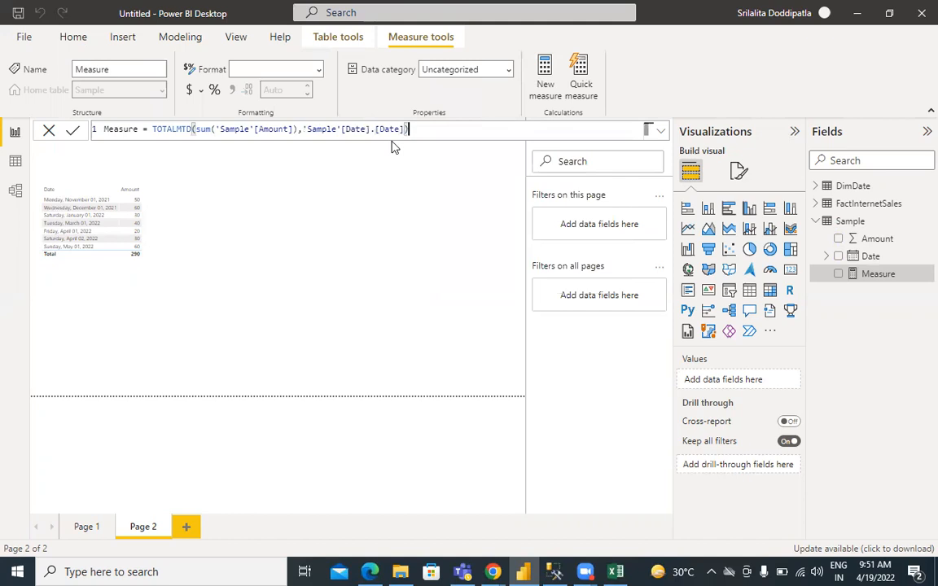
Rename the measure to TOTALMTD in its formula, reusing the function's name
{"action": "double_click", "coordinate": [173, 128]}
{"action": "key", "text": "ctrl+c"}
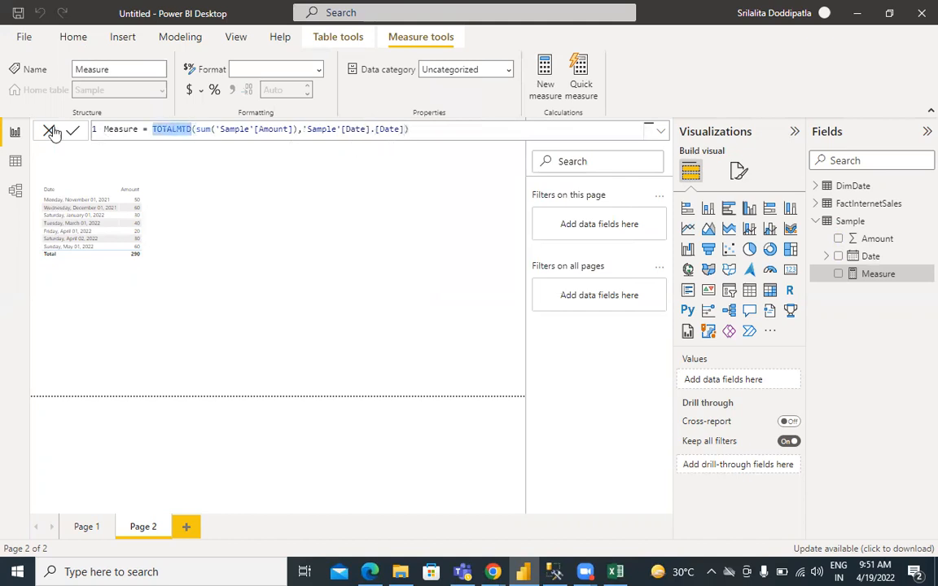
{"action": "double_click", "coordinate": [128, 130]}
{"action": "key", "text": "ctrl+v"}
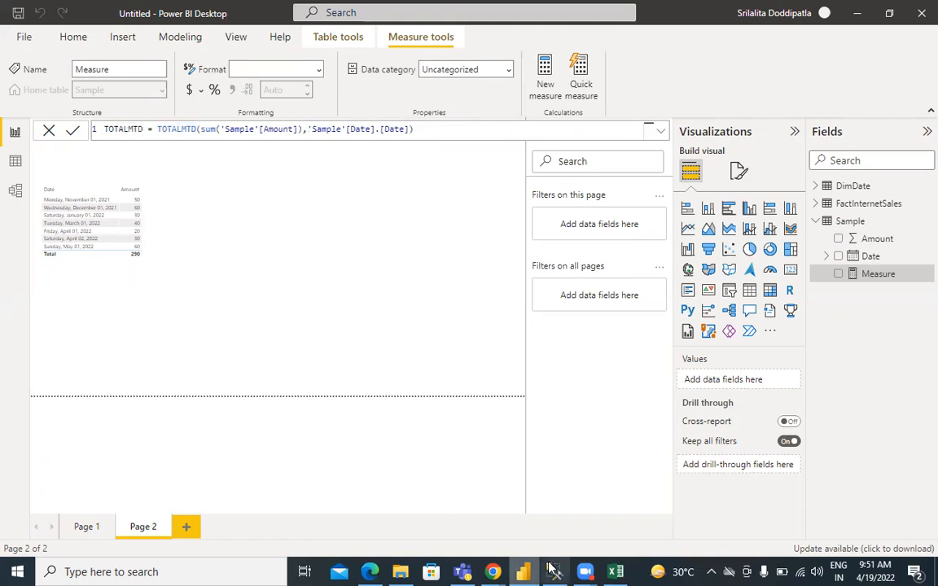
Glance at the TOTALMTD documentation page in Chrome, return to Power BI Desktop, copy the measure's entire definition and commit it
{"action": "mouse_move", "coordinate": [492, 572]}
{"action": "left_click", "coordinate": [633, 525]}
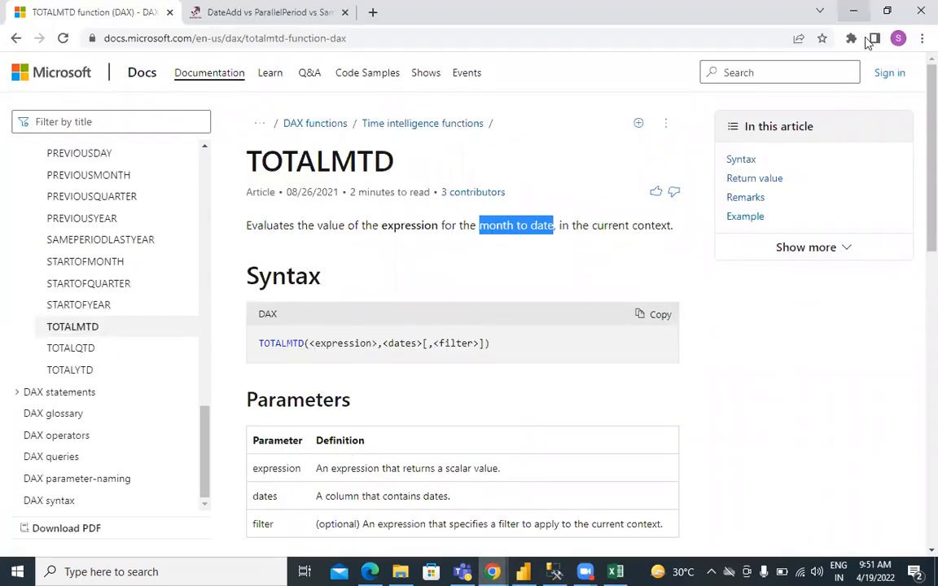
{"action": "key", "text": "alt+Tab"}
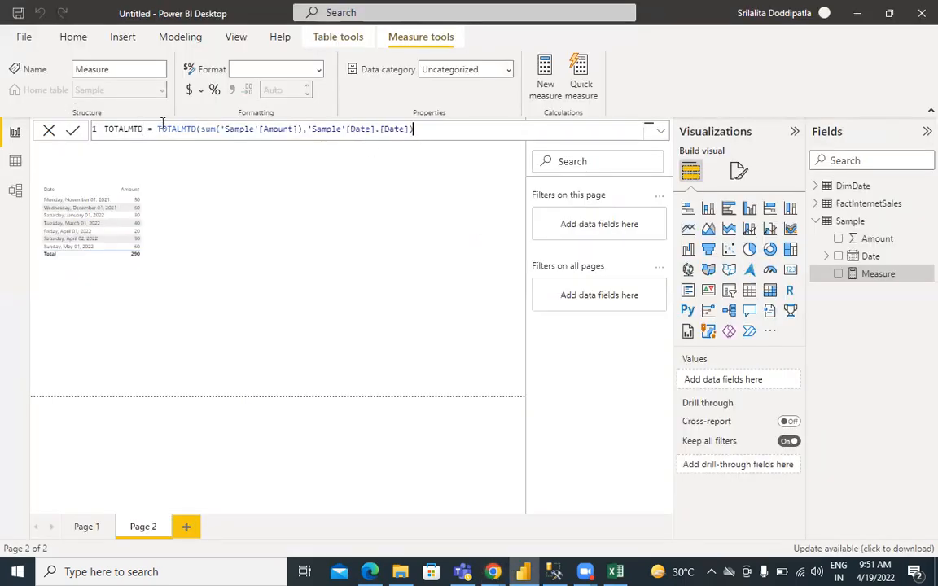
{"action": "left_click_drag", "start_coordinate": [163, 123], "coordinate": [111, 119]}
{"action": "key", "text": "ctrl+c"}
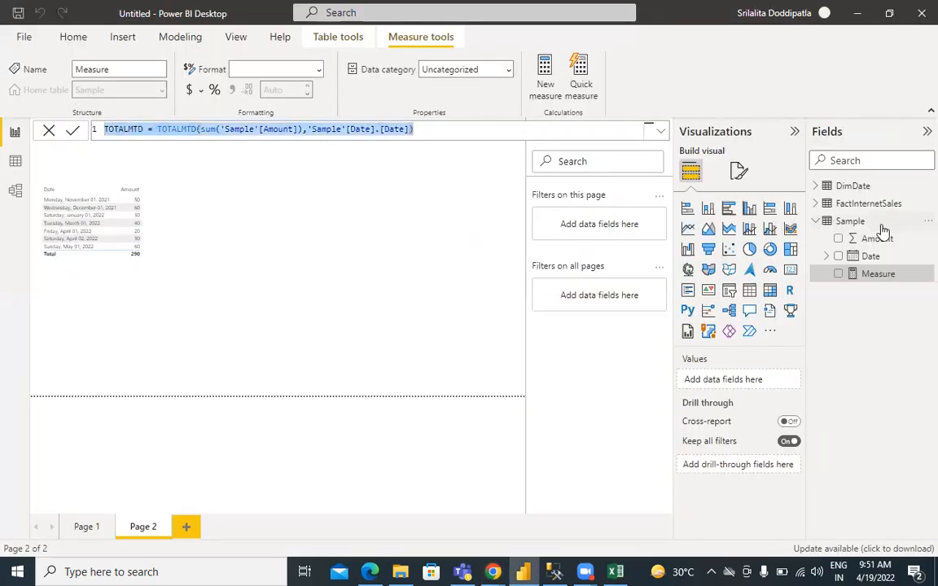
{"action": "left_click", "coordinate": [78, 130]}
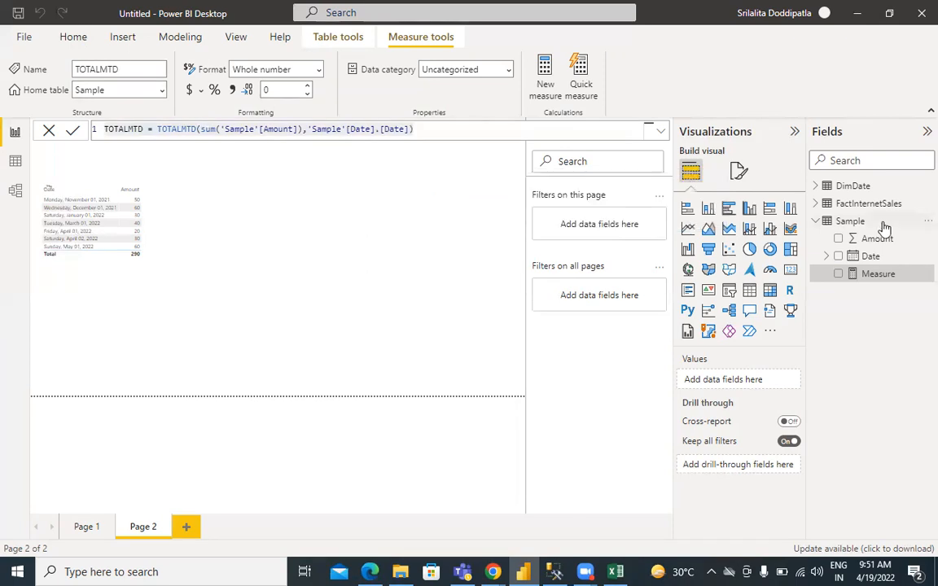
Create a second Sample measure from the copied definition, changing both its name and function to TOTALQTD
{"action": "left_click", "coordinate": [925, 222]}
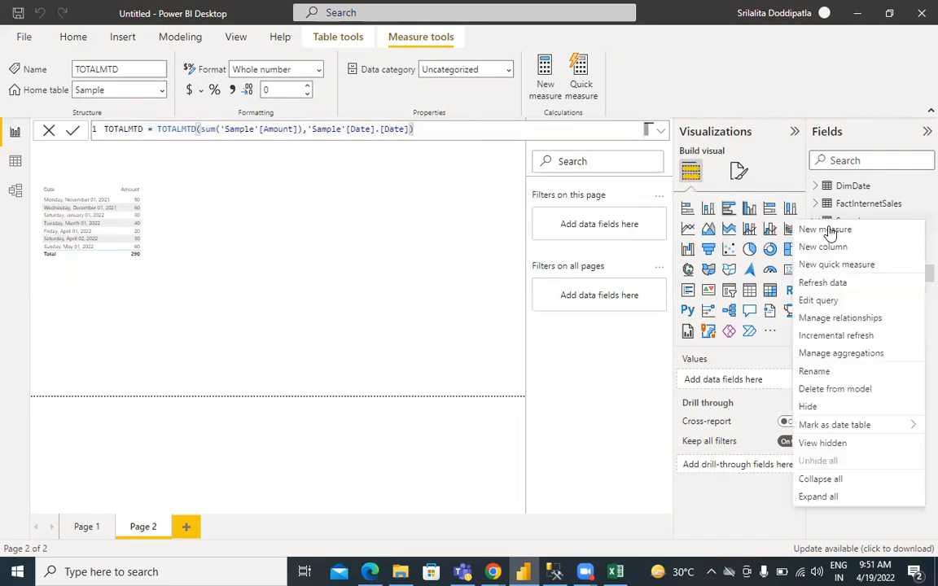
{"action": "left_click", "coordinate": [826, 230]}
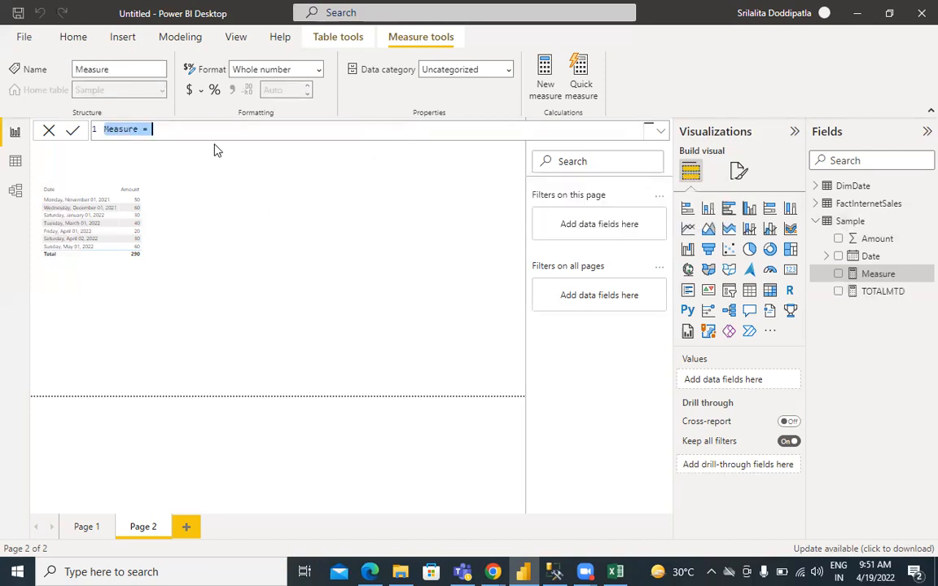
{"action": "key", "text": "ctrl+v"}
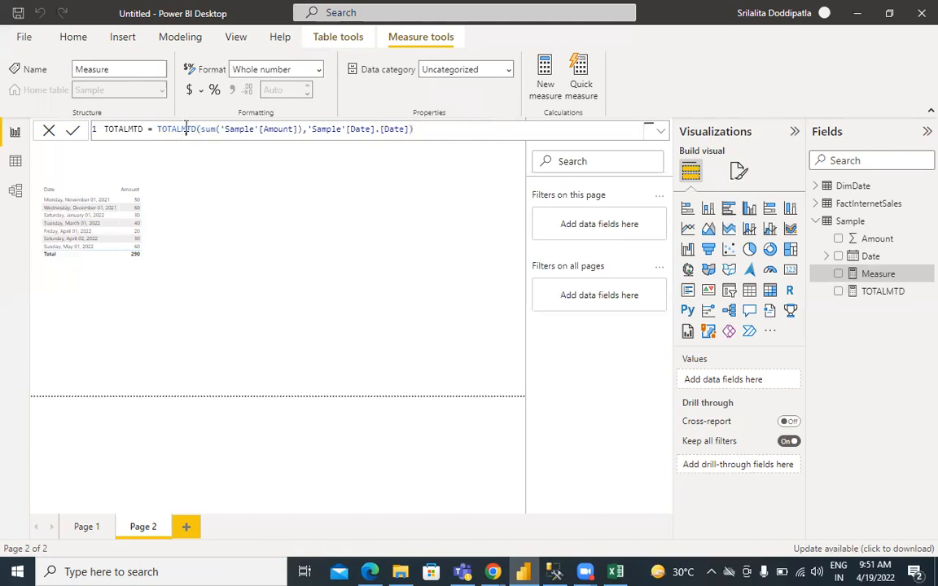
{"action": "left_click", "coordinate": [186, 129]}
{"action": "key", "text": "BackSpace"}
{"action": "type", "text": "Q"}
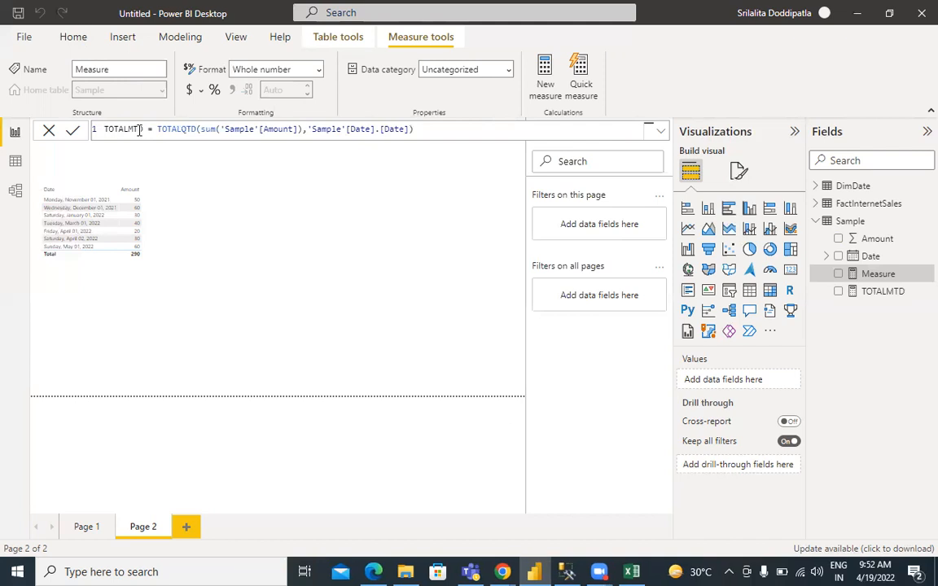
{"action": "left_click", "coordinate": [134, 129]}
{"action": "key", "text": "BackSpace"}
{"action": "type", "text": "Q"}
{"action": "left_click", "coordinate": [74, 133]}
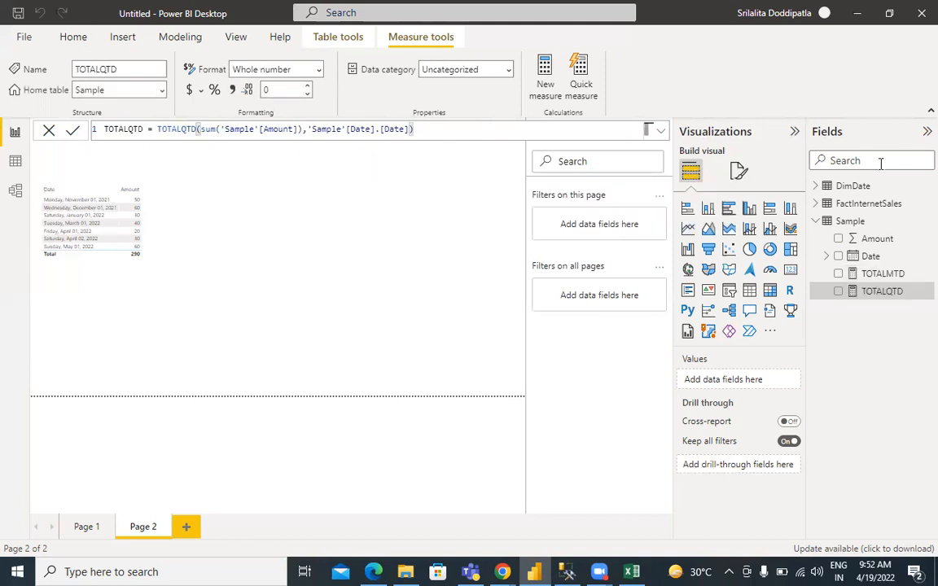
Create a third Sample measure from the copied definition, changing both its name and function to TOTALYTD
{"action": "left_click", "coordinate": [926, 222]}
{"action": "left_click", "coordinate": [859, 233]}
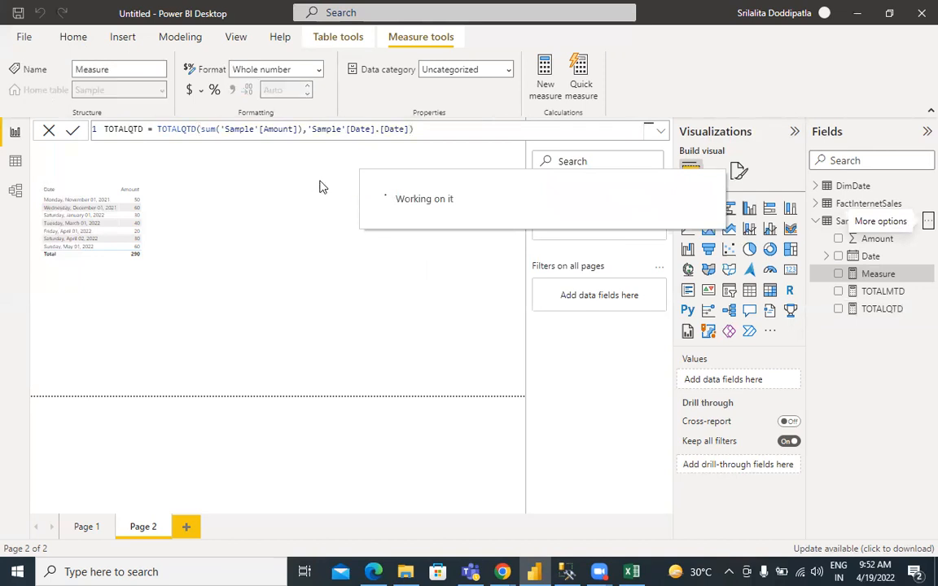
{"action": "key", "text": "ctrl+v"}
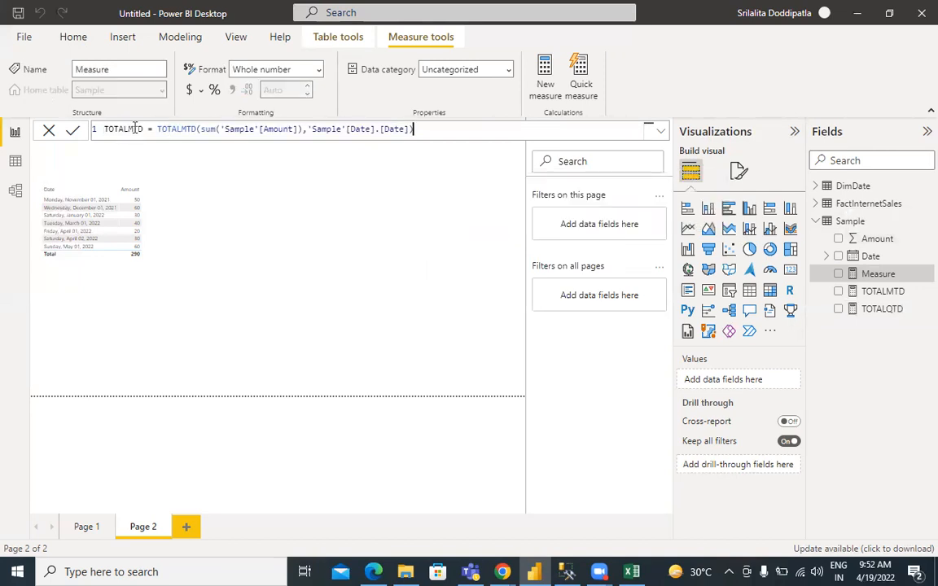
{"action": "left_click", "coordinate": [134, 129]}
{"action": "key", "text": "BackSpace"}
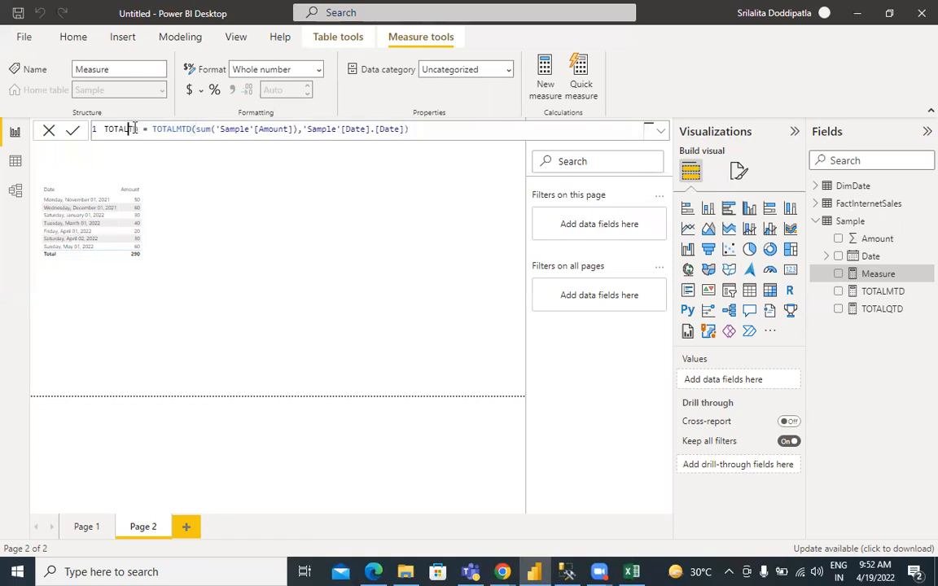
{"action": "type", "text": "Y"}
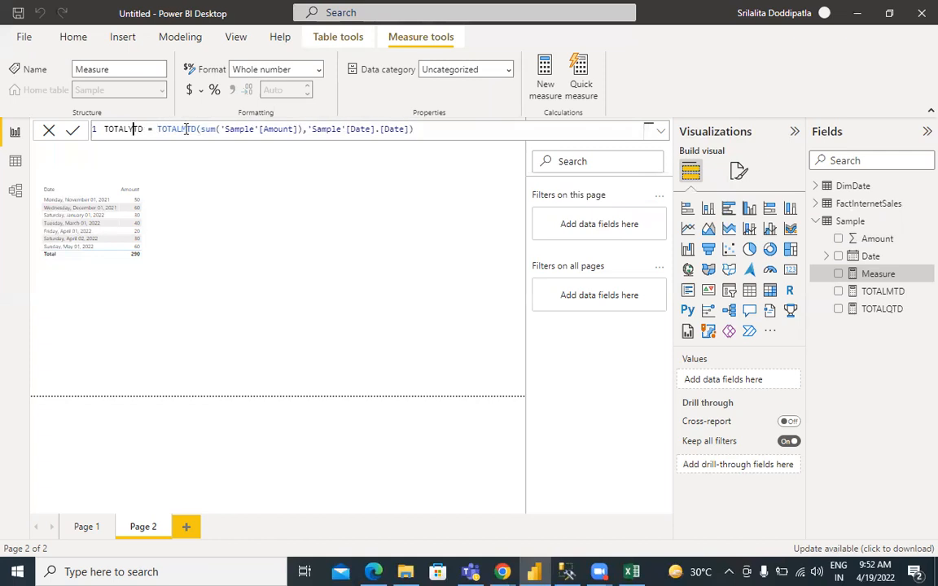
{"action": "left_click", "coordinate": [186, 129]}
{"action": "key", "text": "BackSpace"}
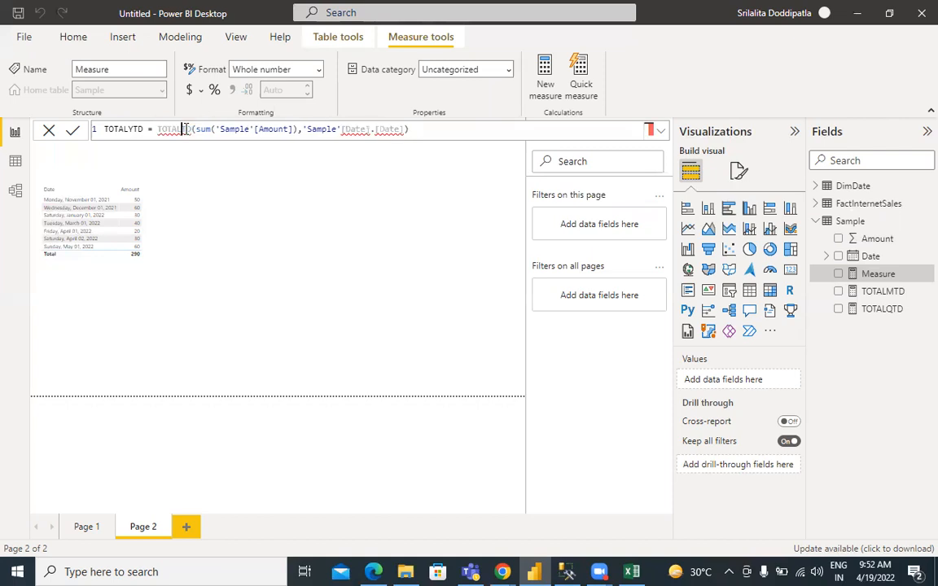
{"action": "type", "text": "Y"}
{"action": "left_click", "coordinate": [75, 132]}
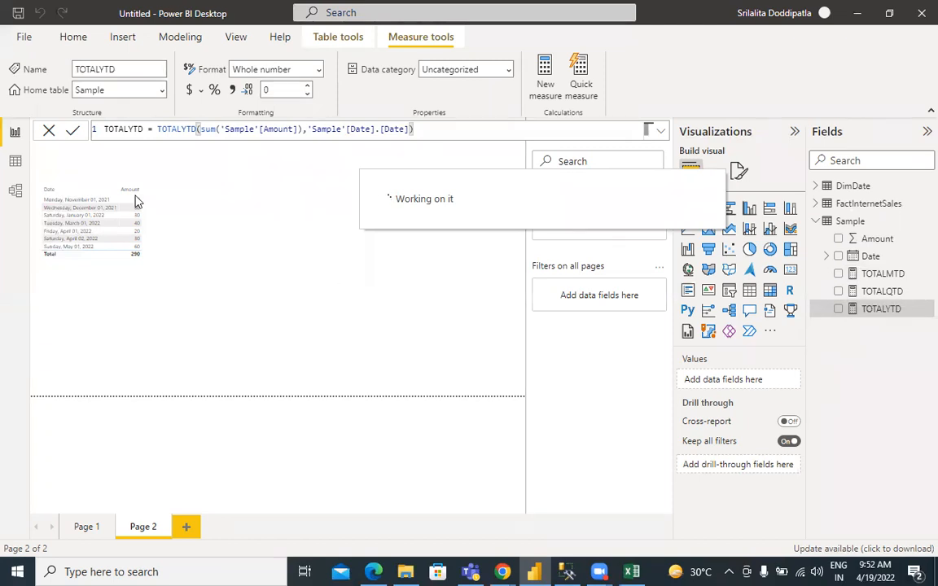
Add three empty card visuals to Page 2, stacked one below the other beside the Date and Amount table
{"action": "left_click", "coordinate": [145, 220]}
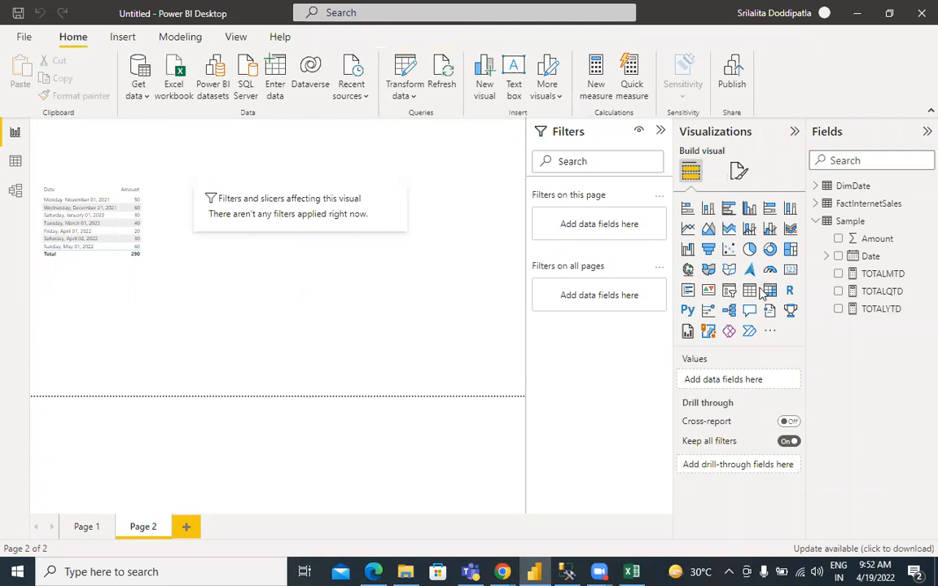
{"action": "left_click", "coordinate": [789, 271]}
{"action": "left_click_drag", "start_coordinate": [210, 215], "coordinate": [482, 192]}
{"action": "left_click_drag", "start_coordinate": [499, 289], "coordinate": [444, 201]}
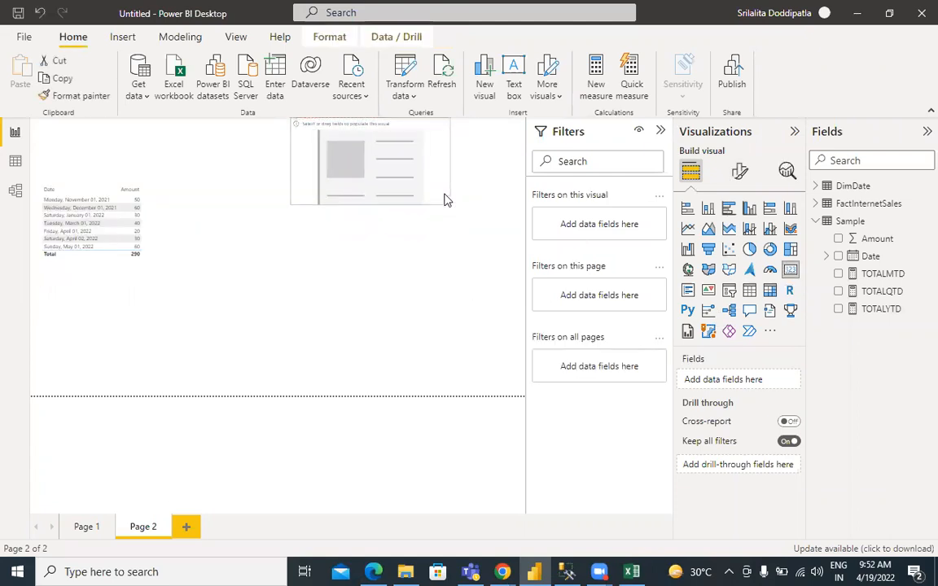
{"action": "left_click", "coordinate": [393, 238]}
{"action": "left_click", "coordinate": [788, 271]}
{"action": "left_click_drag", "start_coordinate": [227, 170], "coordinate": [460, 262]}
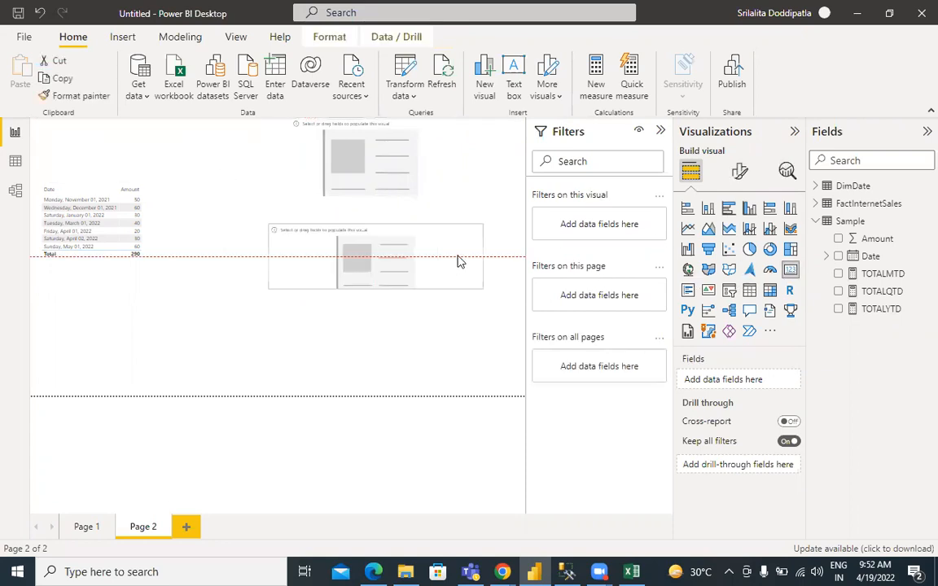
{"action": "left_click", "coordinate": [456, 316]}
{"action": "left_click", "coordinate": [789, 271]}
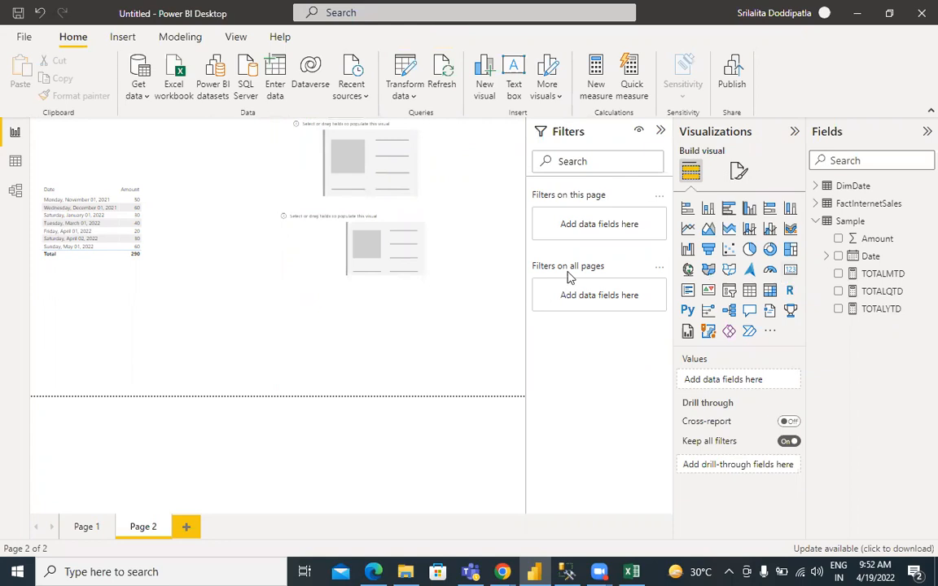
{"action": "left_click_drag", "start_coordinate": [199, 163], "coordinate": [217, 217]}
{"action": "left_click_drag", "start_coordinate": [400, 339], "coordinate": [440, 326]}
Assign TOTALMTD to the upper card, TOTALQTD to the middle card and TOTALYTD to the lower card
{"action": "left_click", "coordinate": [414, 183]}
{"action": "left_click_drag", "start_coordinate": [875, 274], "coordinate": [760, 383]}
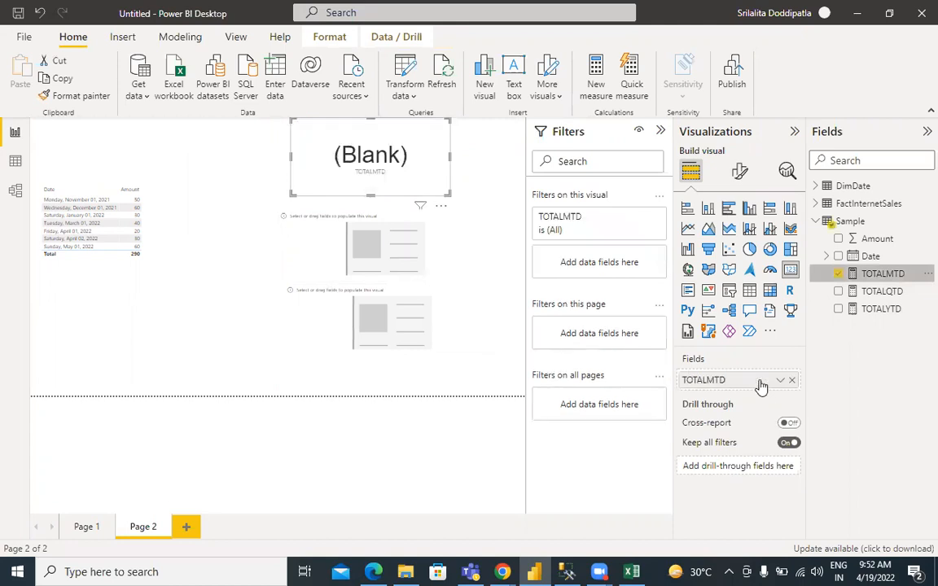
{"action": "left_click", "coordinate": [421, 266]}
{"action": "left_click_drag", "start_coordinate": [852, 294], "coordinate": [737, 379]}
{"action": "left_click", "coordinate": [424, 316]}
{"action": "left_click_drag", "start_coordinate": [867, 309], "coordinate": [751, 381]}
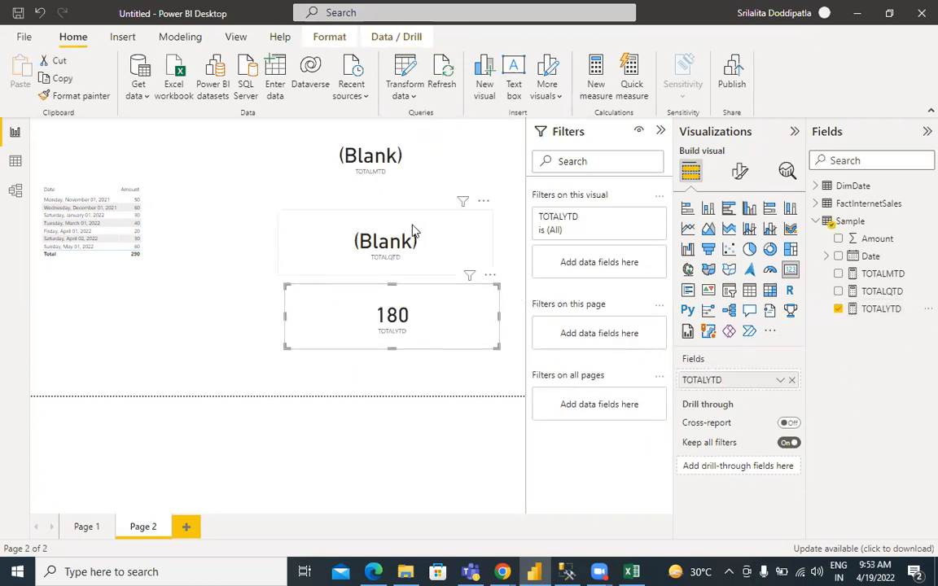
Align the TOTALYTD card with the middle card, and fill the YTD label and its total yellow in the Excel worksheet
{"action": "left_click_drag", "start_coordinate": [417, 323], "coordinate": [410, 325]}
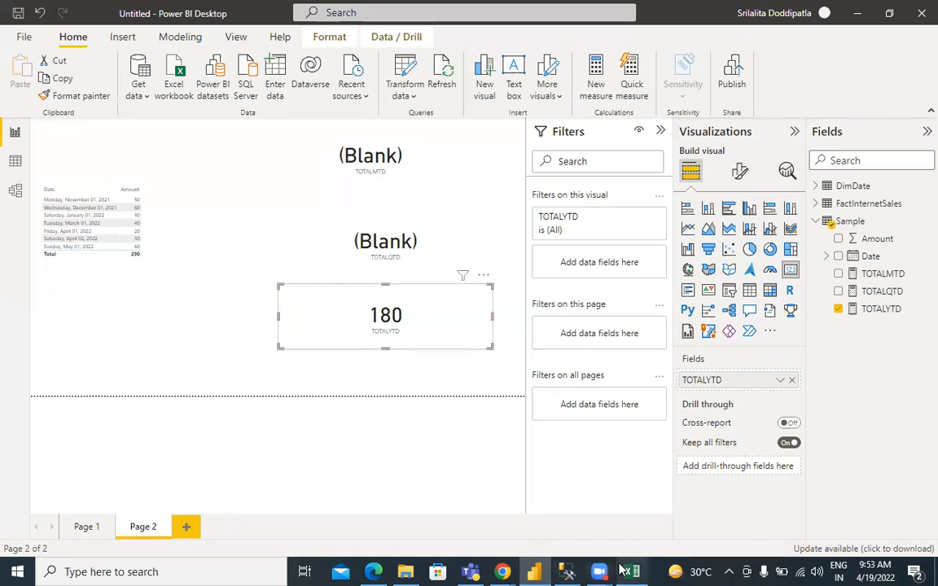
{"action": "left_click", "coordinate": [632, 571]}
{"action": "left_click", "coordinate": [425, 293]}
{"action": "left_click_drag", "start_coordinate": [381, 293], "coordinate": [415, 298]}
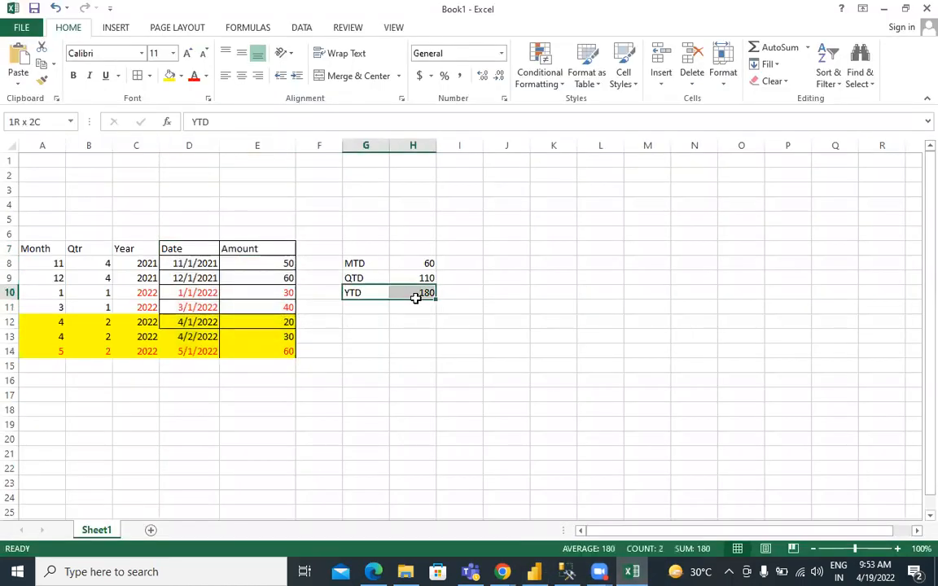
{"action": "left_click", "coordinate": [171, 75]}
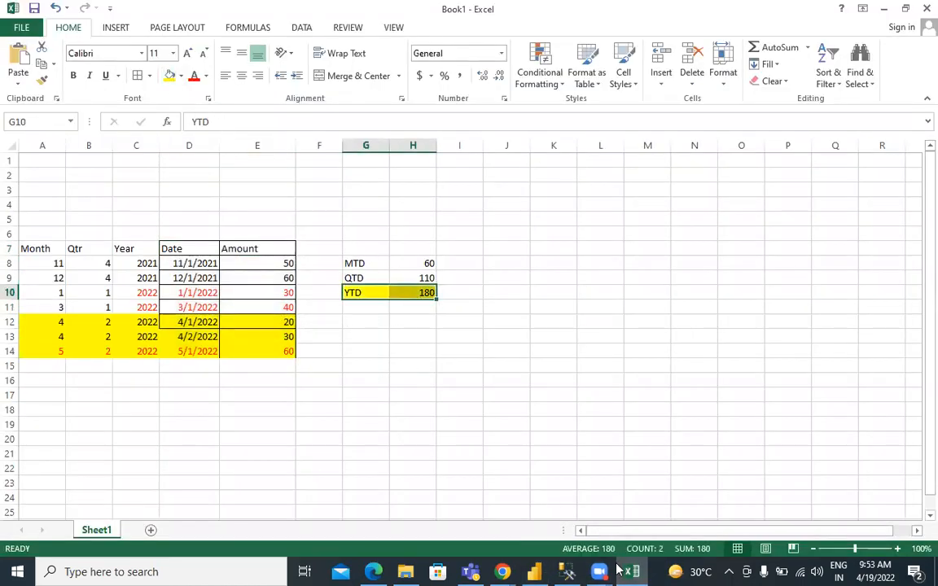
Switch back to Power BI Desktop and shift the TOTALMTD card sideways towards alignment with the TOTALQTD card
{"action": "left_click", "coordinate": [534, 571]}
{"action": "left_click", "coordinate": [404, 247]}
{"action": "left_click_drag", "start_coordinate": [396, 177], "coordinate": [411, 184]}
{"action": "left_click_drag", "start_coordinate": [464, 201], "coordinate": [485, 209]}
Remove the .[Date] suffix from the TOTALMTD measure so its dates argument is 'Sample'[Date]
{"action": "left_click", "coordinate": [883, 274]}
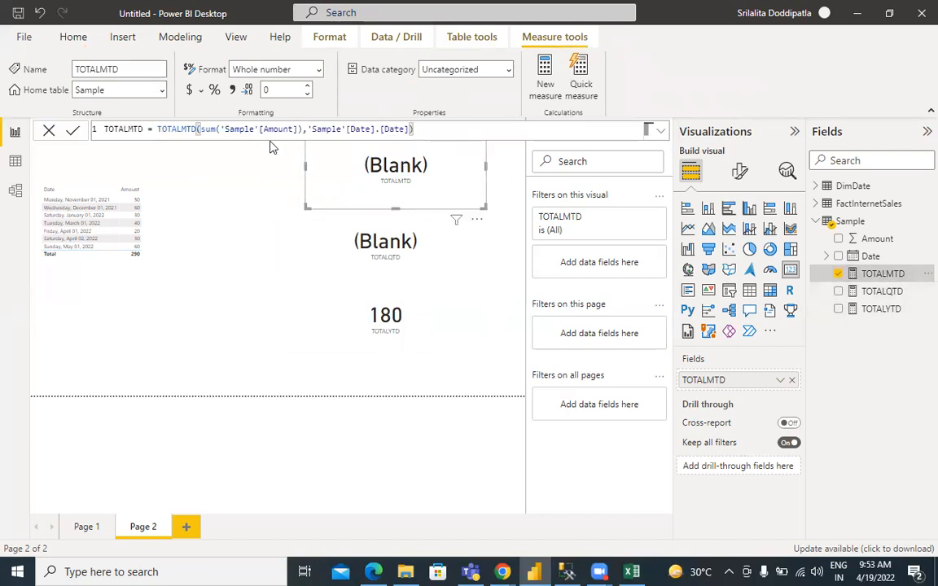
{"action": "left_click_drag", "start_coordinate": [375, 131], "coordinate": [412, 132]}
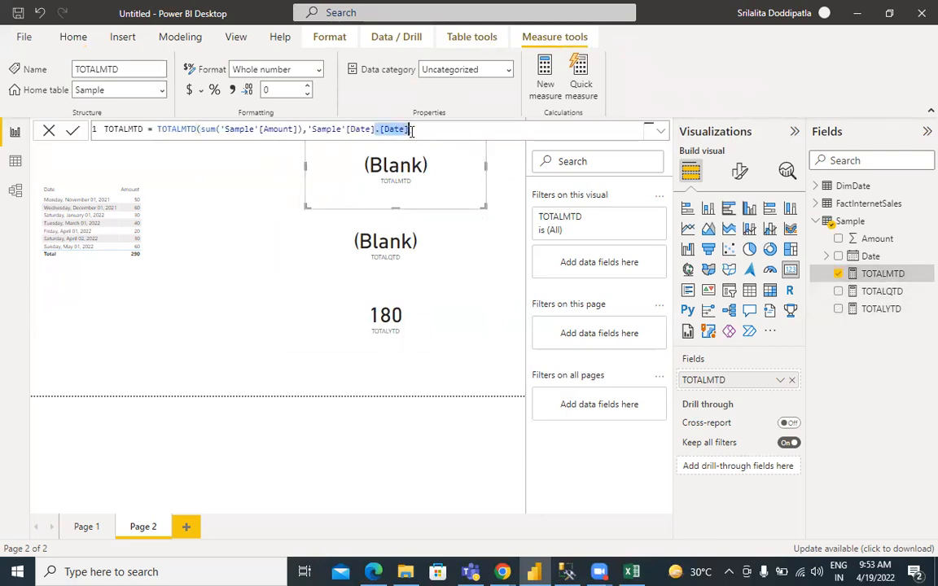
{"action": "type", "text": ")"}
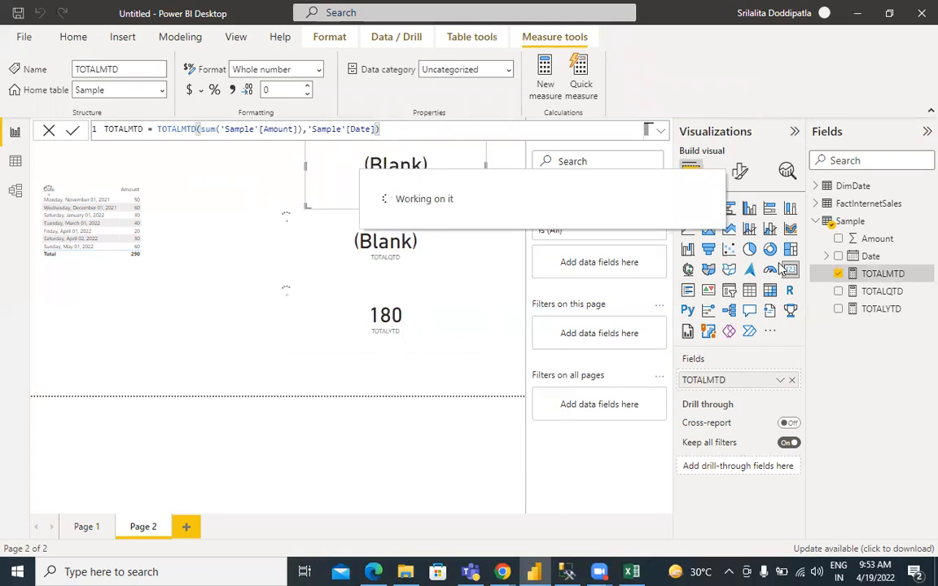
Change the dates argument of the TOTALQTD measure to 'Sample'[Date] by deleting the .[Date] suffix, and commit the formula
{"action": "left_click", "coordinate": [871, 292]}
{"action": "left_click_drag", "start_coordinate": [375, 129], "coordinate": [401, 131]}
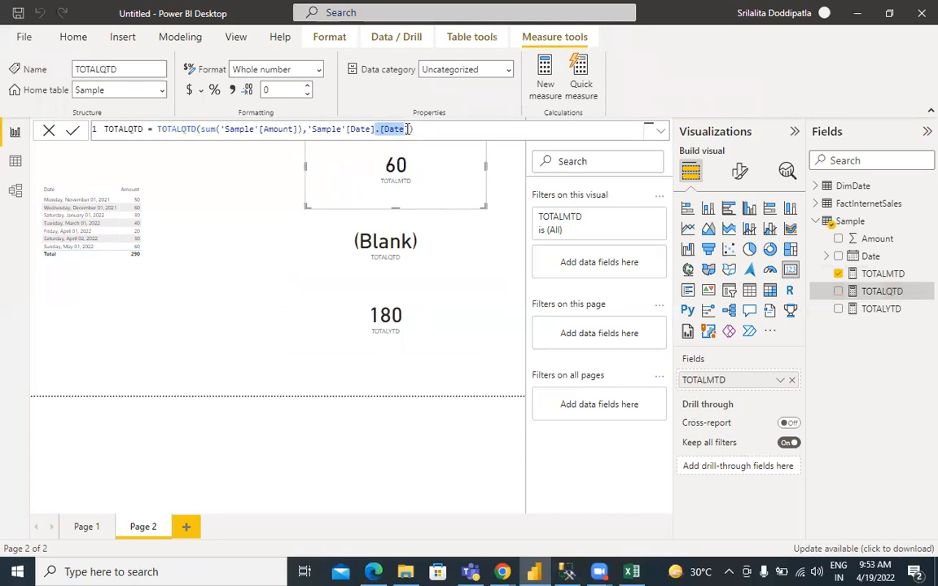
{"action": "key", "text": "BackSpace"}
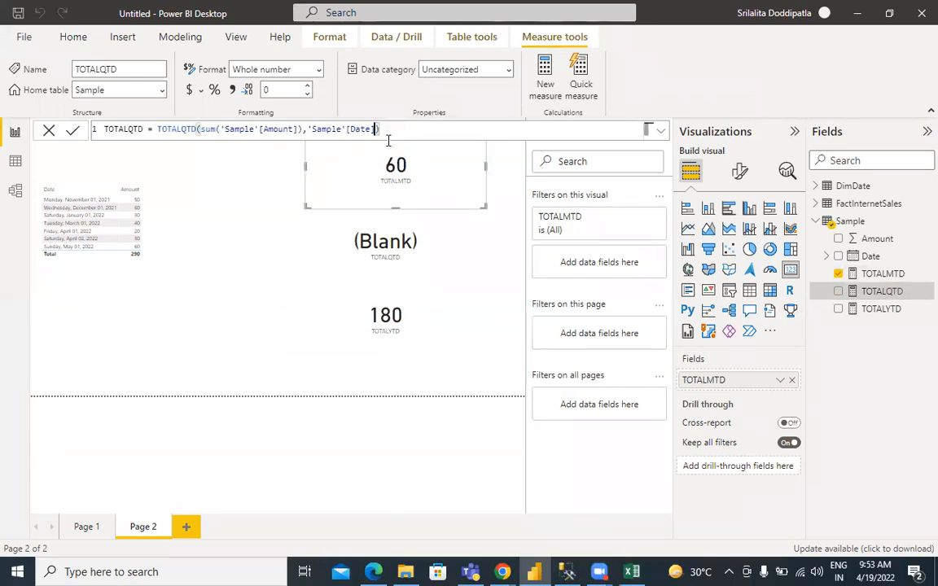
{"action": "left_click", "coordinate": [71, 129]}
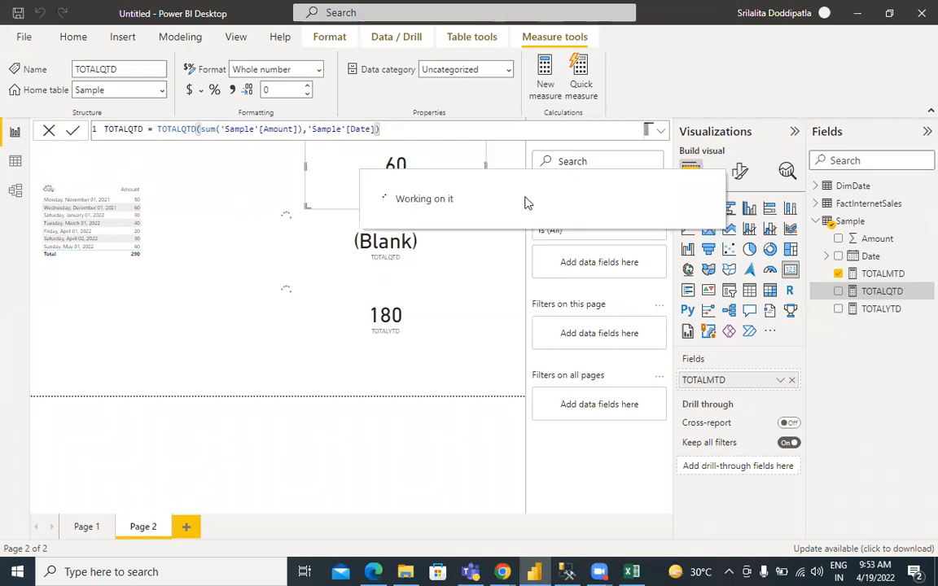
Edit the TOTALYTD measure to use 'Sample'[Date] without the .[Date] suffix, and commit the formula
{"action": "left_click", "coordinate": [407, 321]}
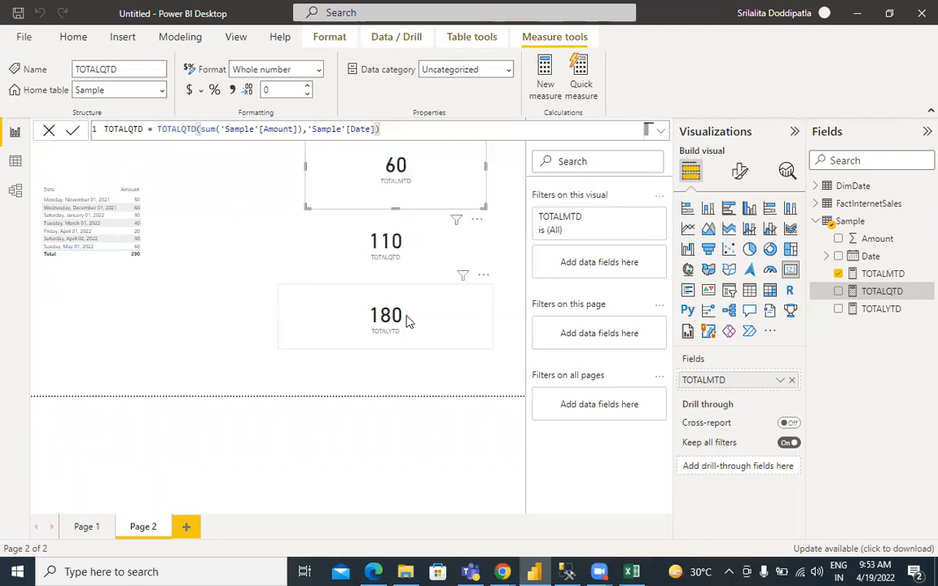
{"action": "left_click", "coordinate": [876, 310]}
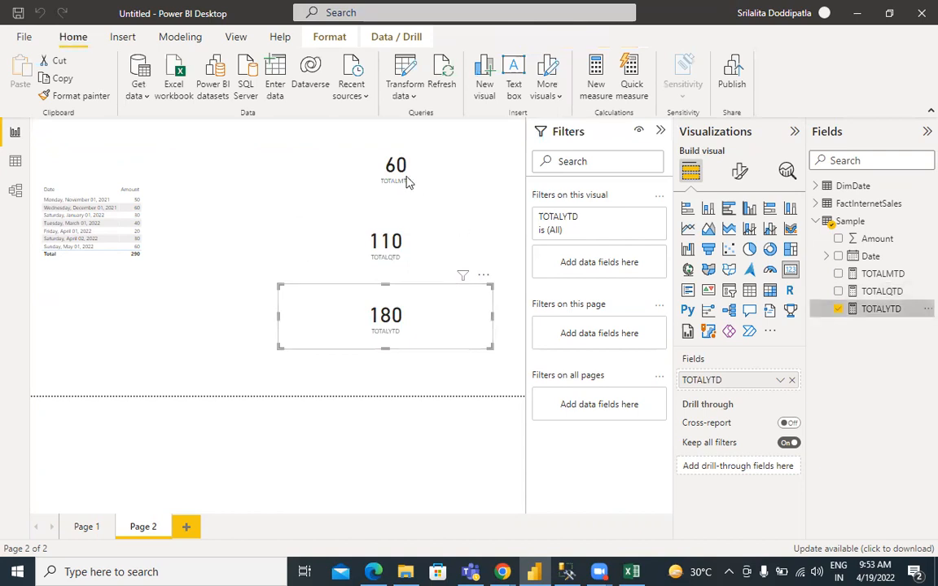
{"action": "left_click_drag", "start_coordinate": [377, 128], "coordinate": [416, 129]}
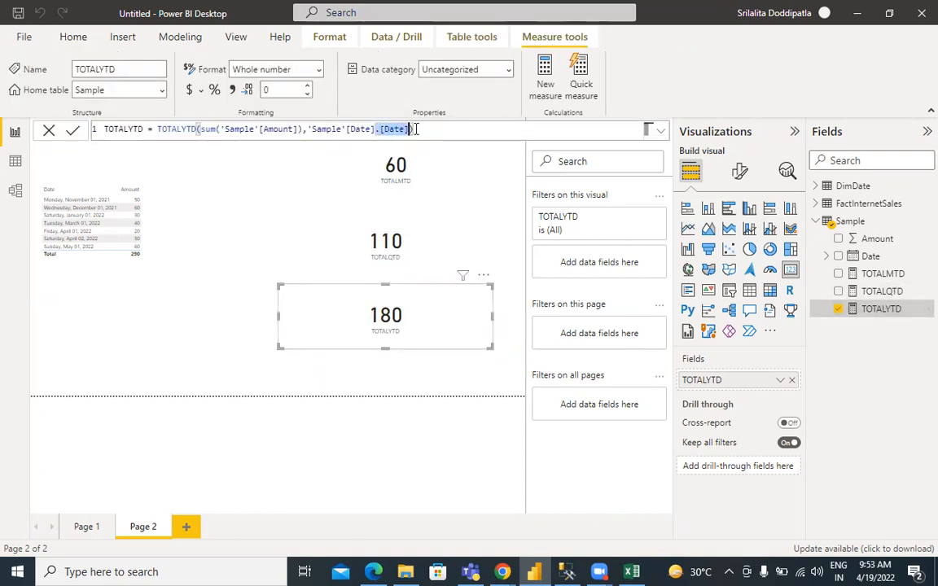
{"action": "key", "text": "BackSpace"}
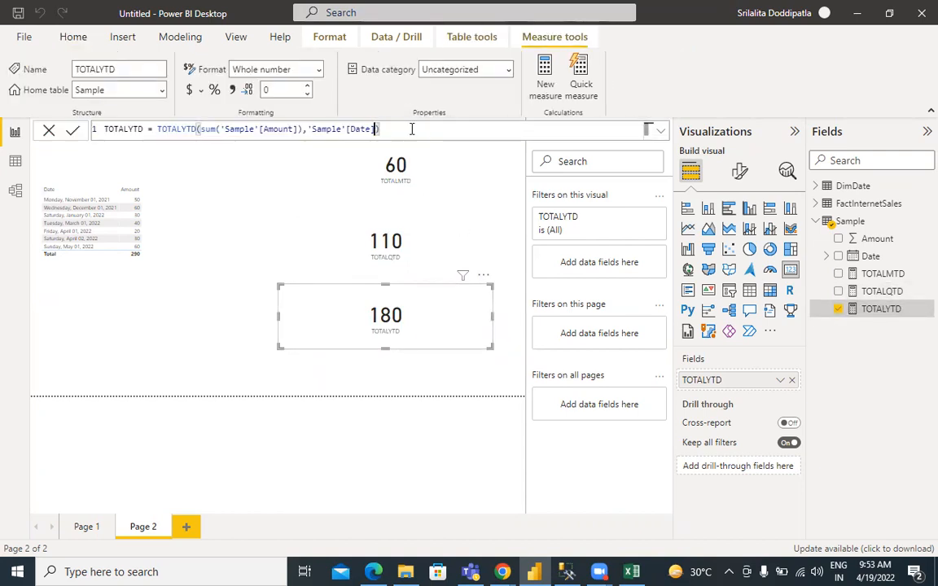
{"action": "left_click", "coordinate": [74, 131]}
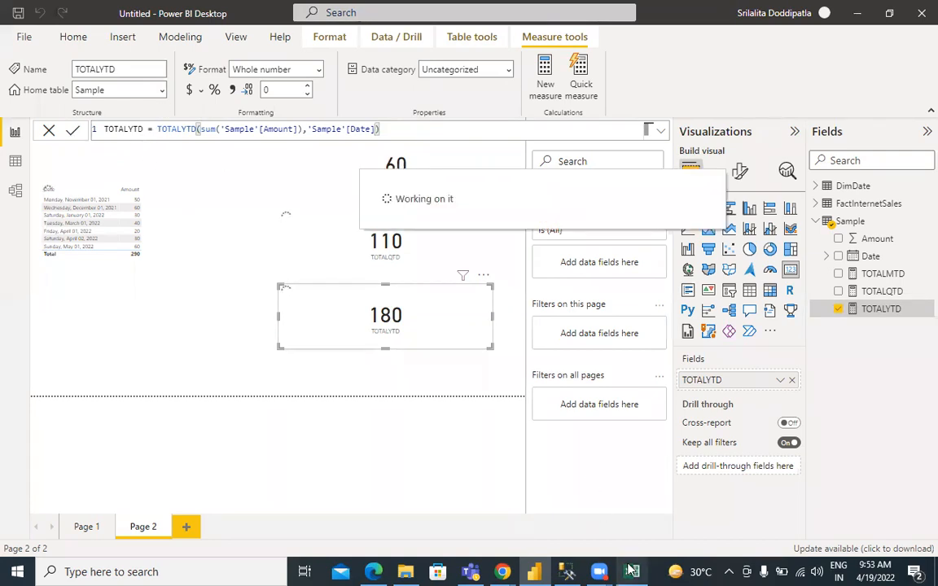
Compare the MTD, QTD and YTD totals in the Excel worksheet with the matching cards in Power BI Desktop
{"action": "left_click", "coordinate": [632, 570]}
{"action": "left_click", "coordinate": [631, 571]}
{"action": "left_click", "coordinate": [631, 570]}
{"action": "left_click", "coordinate": [423, 279]}
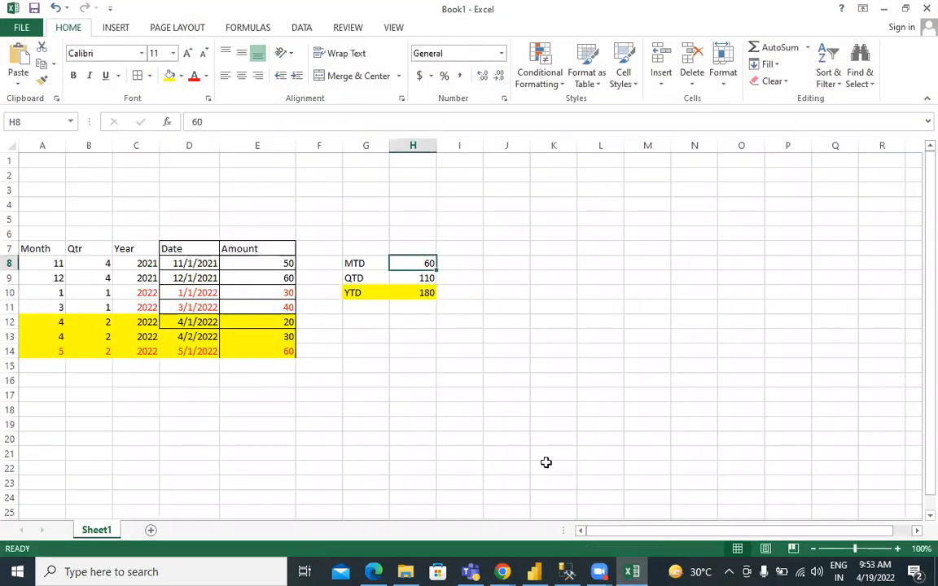
{"action": "left_click", "coordinate": [632, 571]}
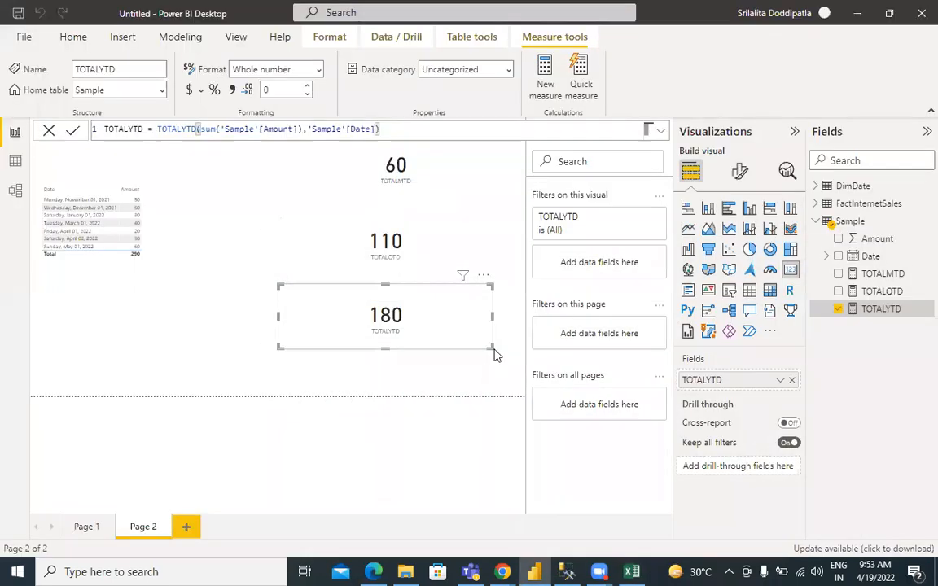
{"action": "left_click", "coordinate": [399, 165]}
{"action": "left_click", "coordinate": [631, 571]}
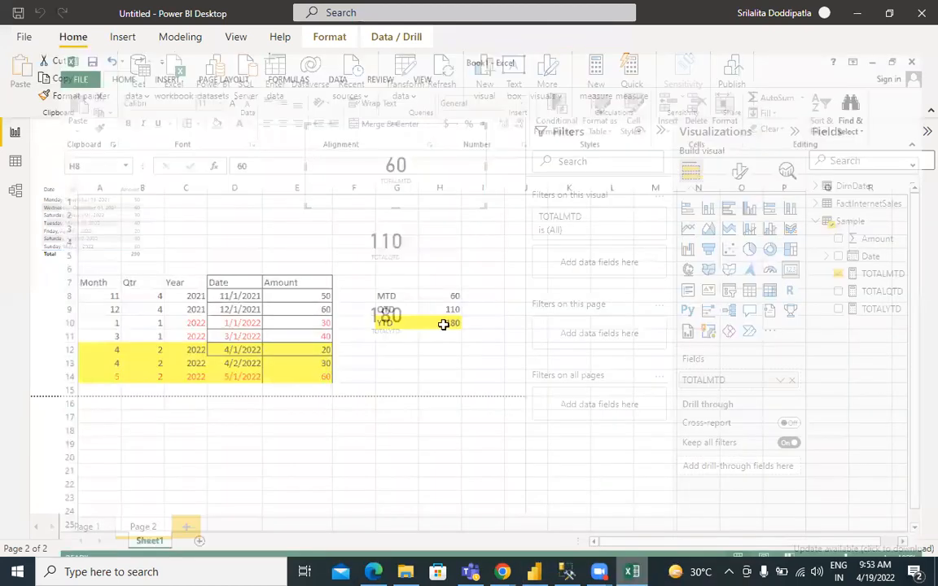
{"action": "left_click", "coordinate": [431, 278]}
{"action": "left_click", "coordinate": [632, 571]}
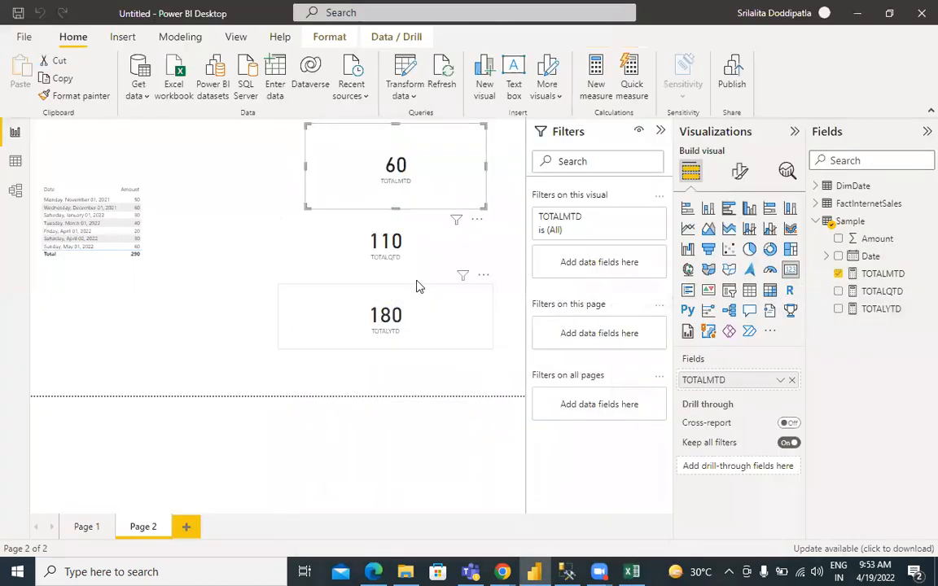
{"action": "left_click", "coordinate": [399, 245]}
{"action": "left_click", "coordinate": [631, 571]}
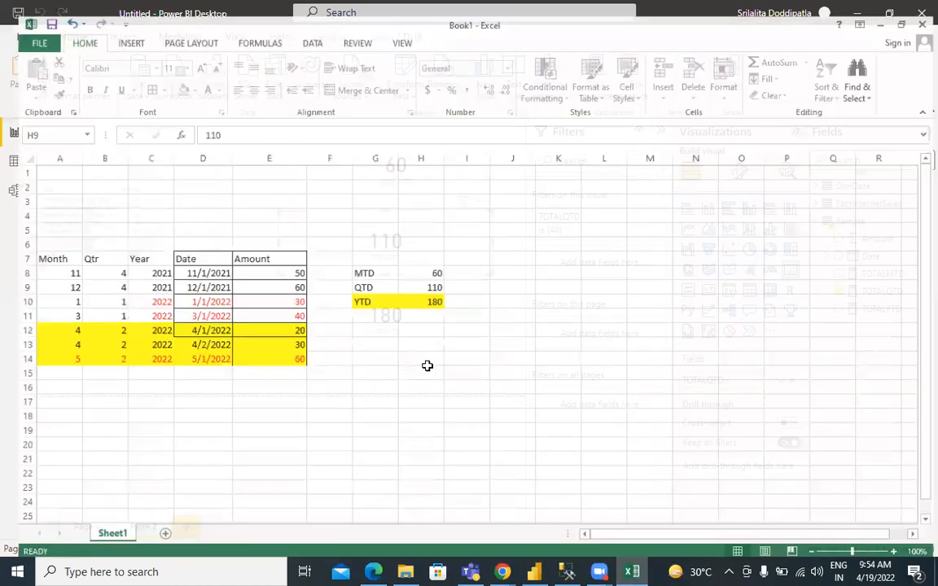
{"action": "left_click", "coordinate": [426, 291]}
{"action": "left_click", "coordinate": [632, 571]}
Line up the TOTALMTD and TOTALYTD cards with the TOTALQTD card on Page 2, and clear the selection
{"action": "left_click", "coordinate": [399, 330]}
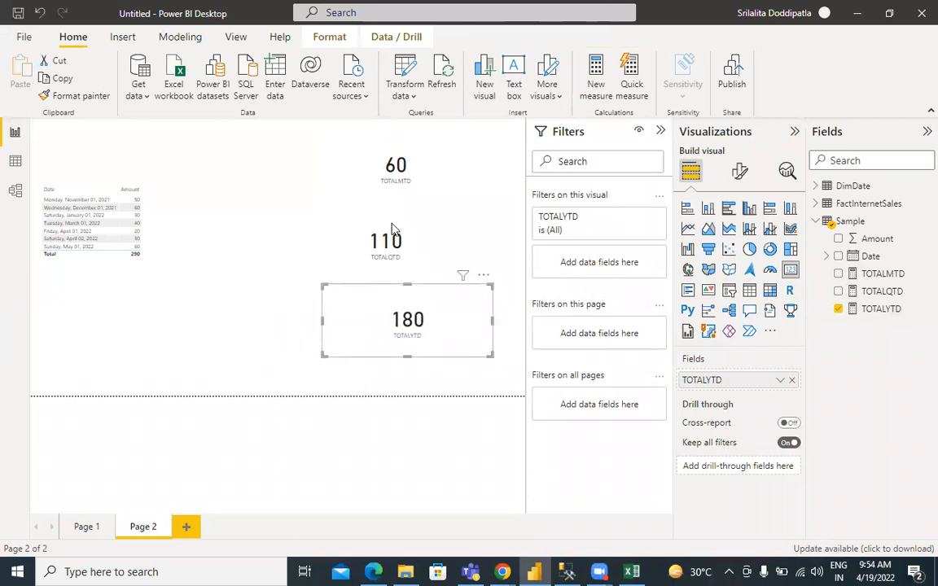
{"action": "left_click_drag", "start_coordinate": [410, 188], "coordinate": [399, 192]}
{"action": "left_click_drag", "start_coordinate": [391, 342], "coordinate": [383, 334]}
{"action": "left_click", "coordinate": [354, 379]}
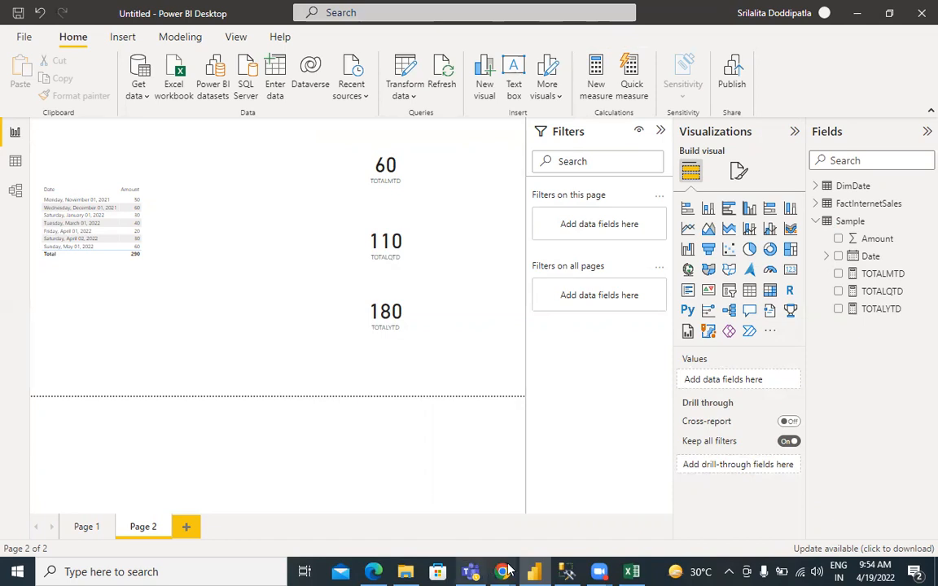
Switch to the DAX documentation in Chrome and read the description of the STARTOFYEAR function
{"action": "mouse_move", "coordinate": [511, 569]}
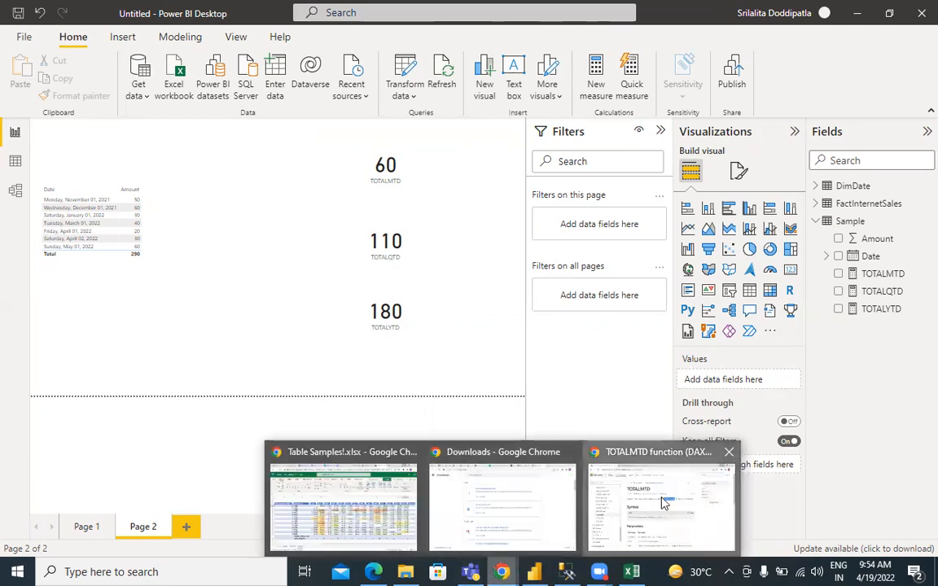
{"action": "left_click", "coordinate": [574, 521]}
{"action": "scroll", "coordinate": [204, 427], "scroll_direction": "up", "scroll_amount": 2}
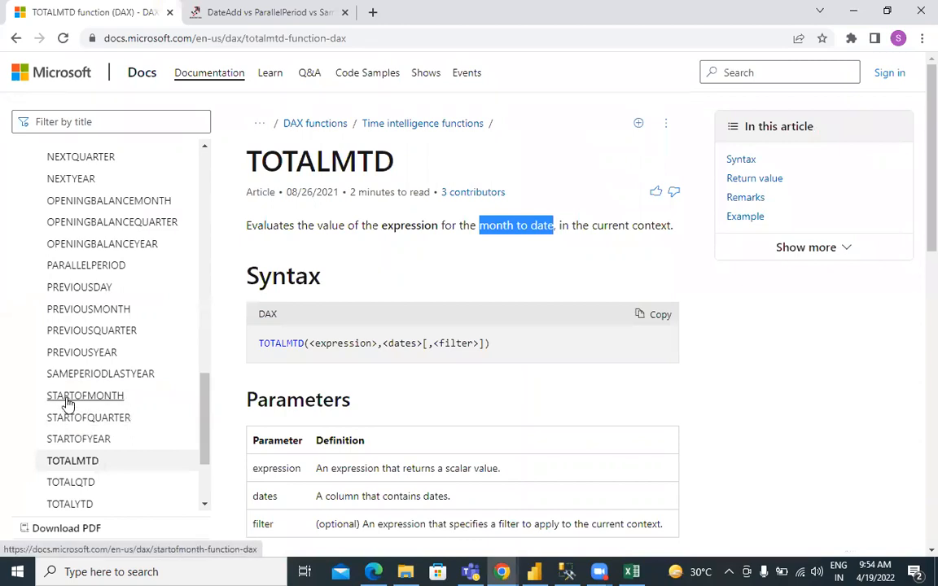
{"action": "left_click", "coordinate": [99, 441]}
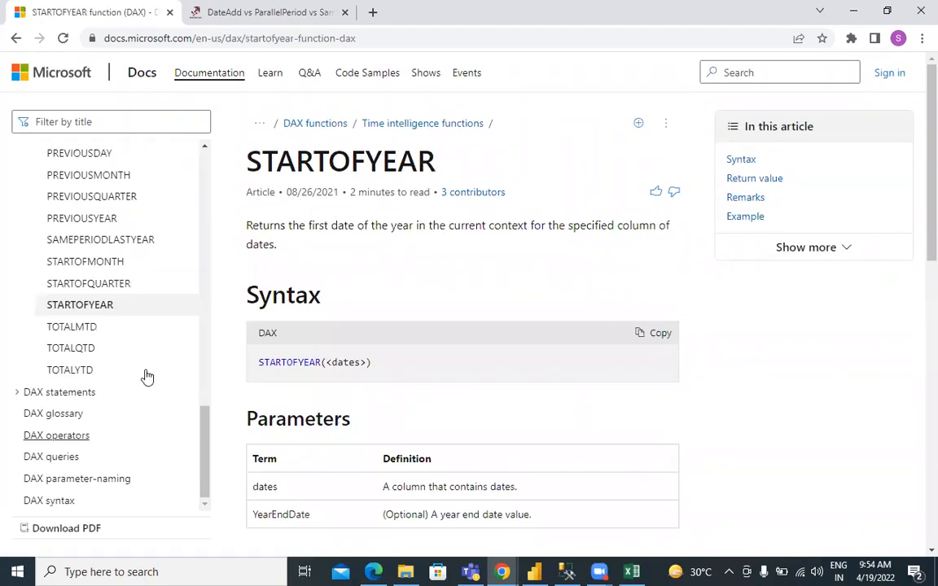
{"action": "left_click_drag", "start_coordinate": [312, 225], "coordinate": [409, 231]}
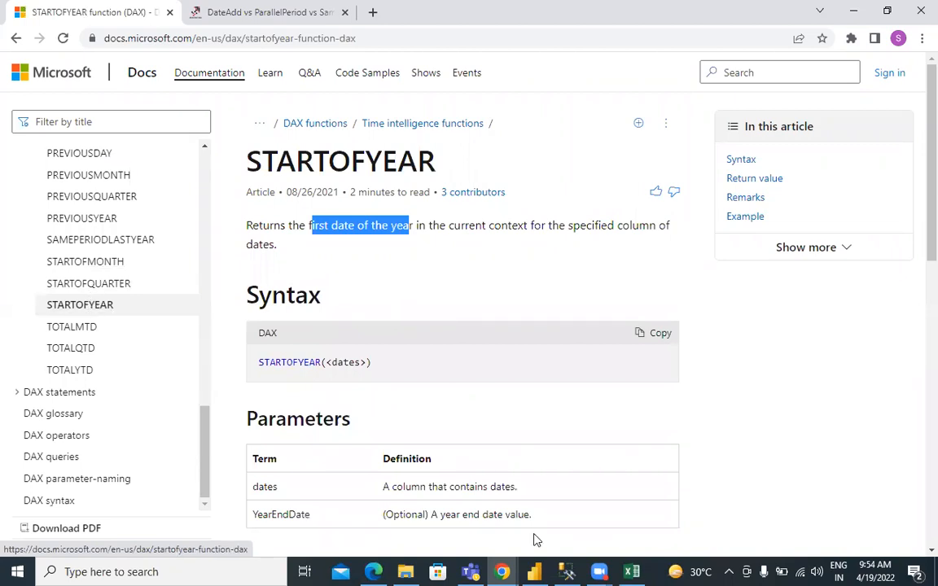
Return to Power BI Desktop and review the enlarged Date and Amount table on Page 2 and the sales comparison table on Page 1
{"action": "left_click", "coordinate": [533, 572]}
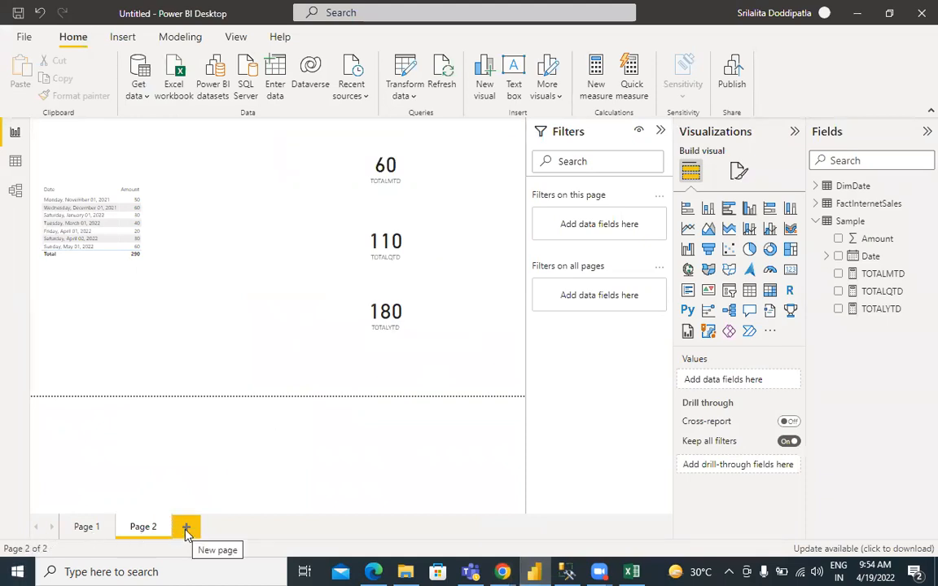
{"action": "left_click", "coordinate": [221, 205]}
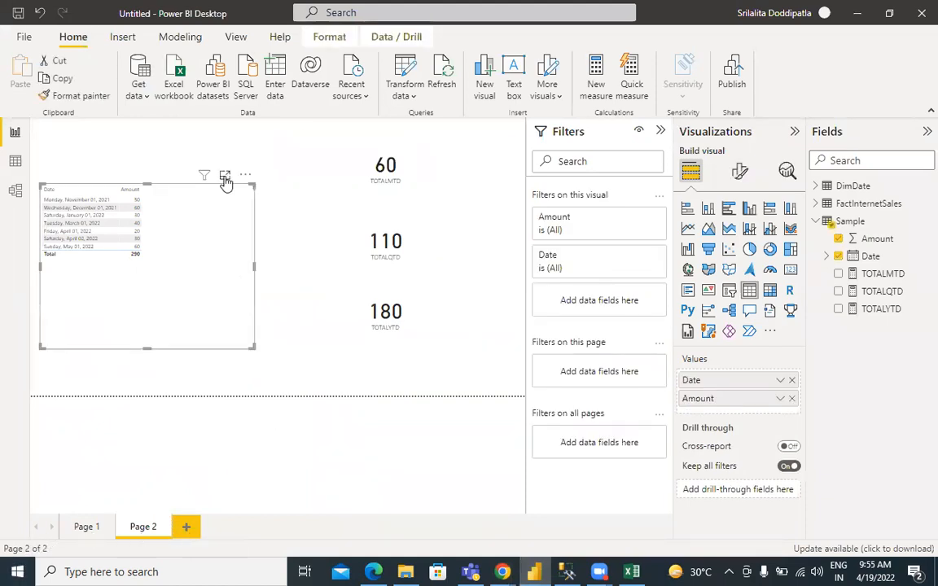
{"action": "left_click", "coordinate": [226, 177]}
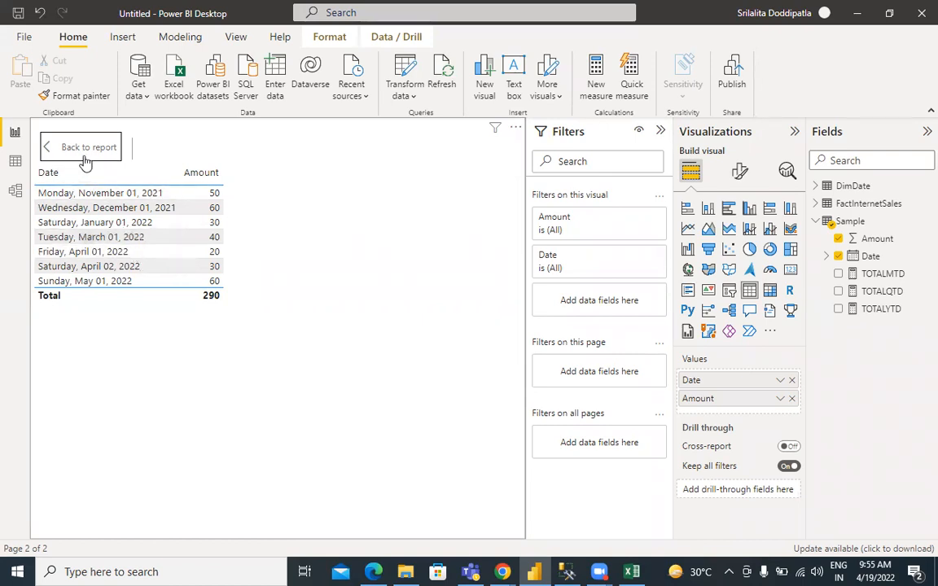
{"action": "left_click", "coordinate": [88, 526]}
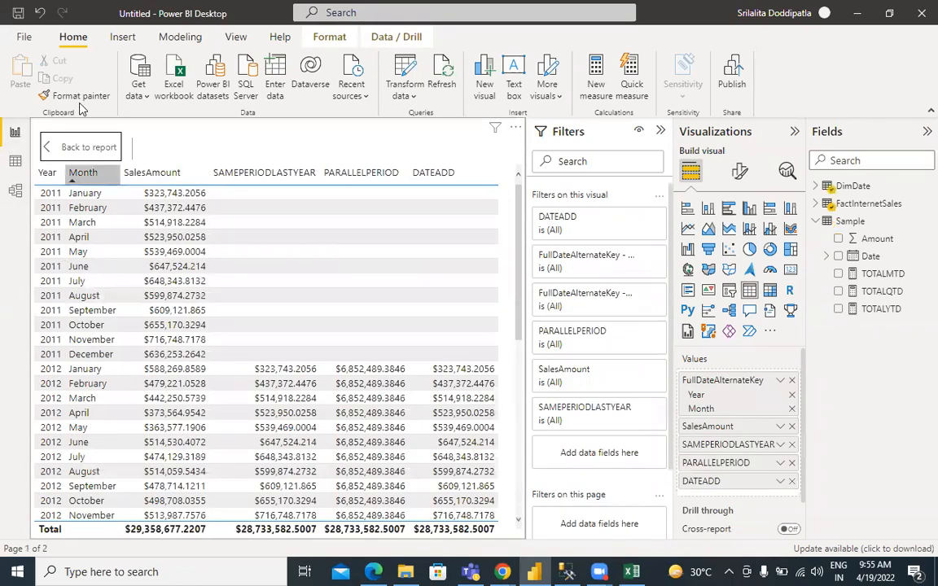
{"action": "left_click", "coordinate": [85, 146]}
{"action": "left_click", "coordinate": [143, 529]}
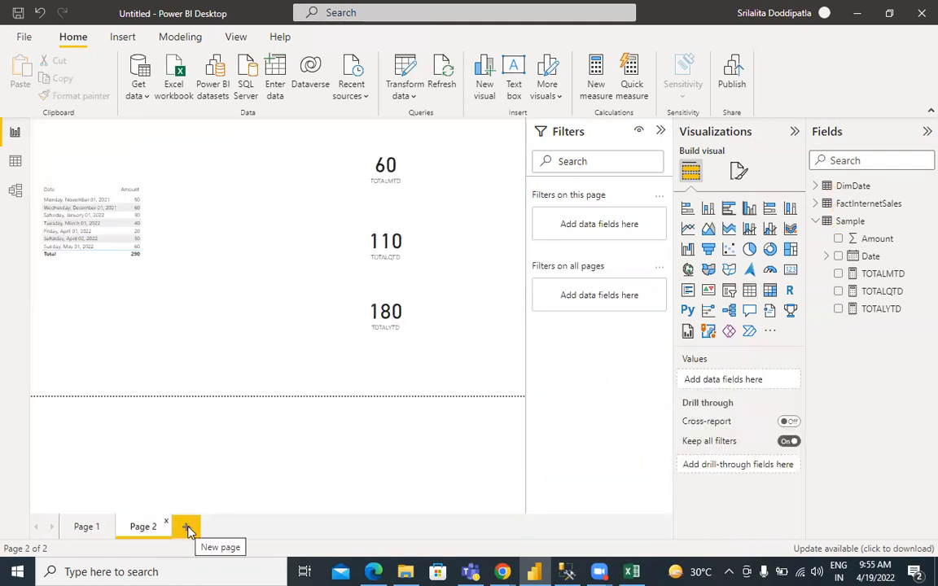
Add a new report page, Page 3, and place an enlarged empty table visual on it
{"action": "left_click", "coordinate": [188, 529]}
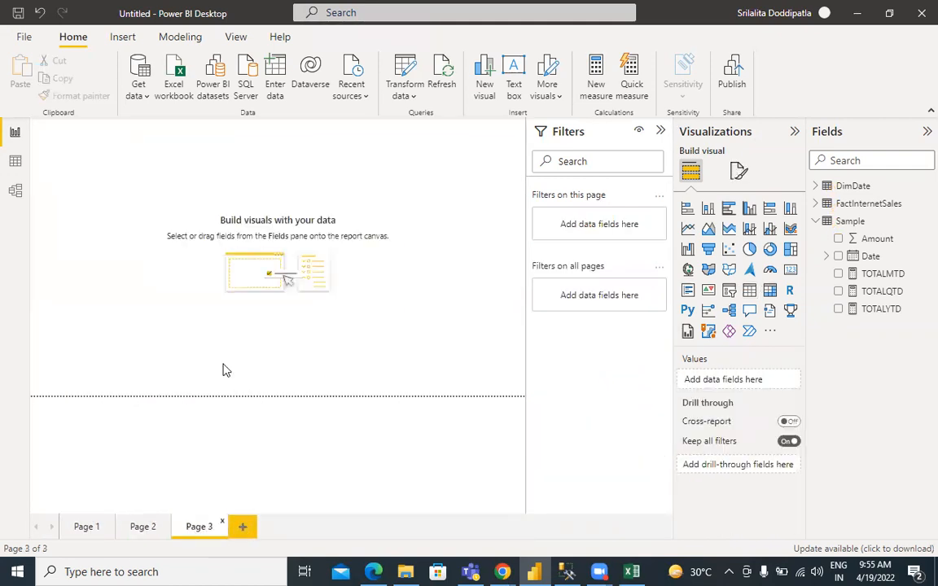
{"action": "left_click", "coordinate": [749, 290]}
{"action": "left_click_drag", "start_coordinate": [114, 203], "coordinate": [334, 368]}
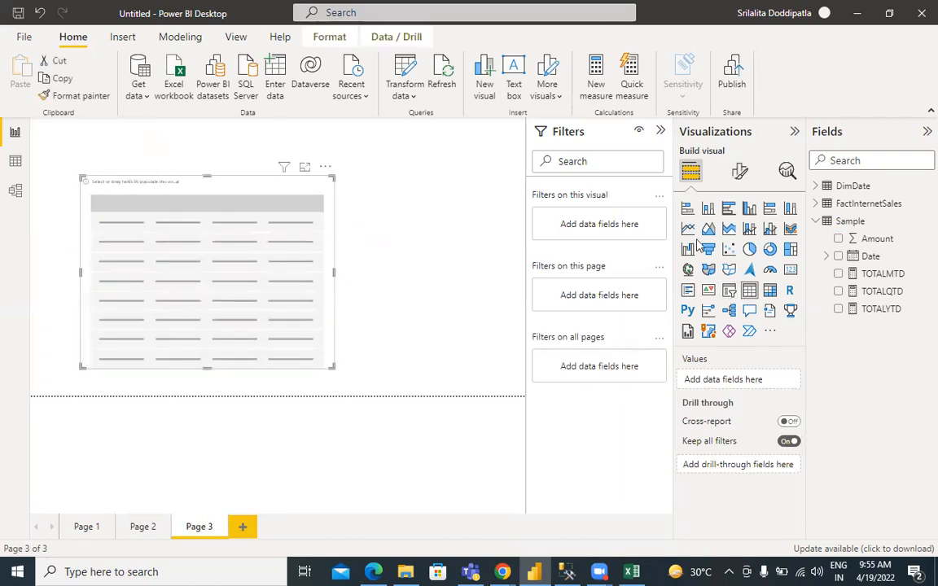
Add FullDateAlternateKey from DimDate to the Page 3 table, shown as a plain date field instead of the date hierarchy
{"action": "left_click", "coordinate": [817, 223]}
{"action": "left_click", "coordinate": [817, 187]}
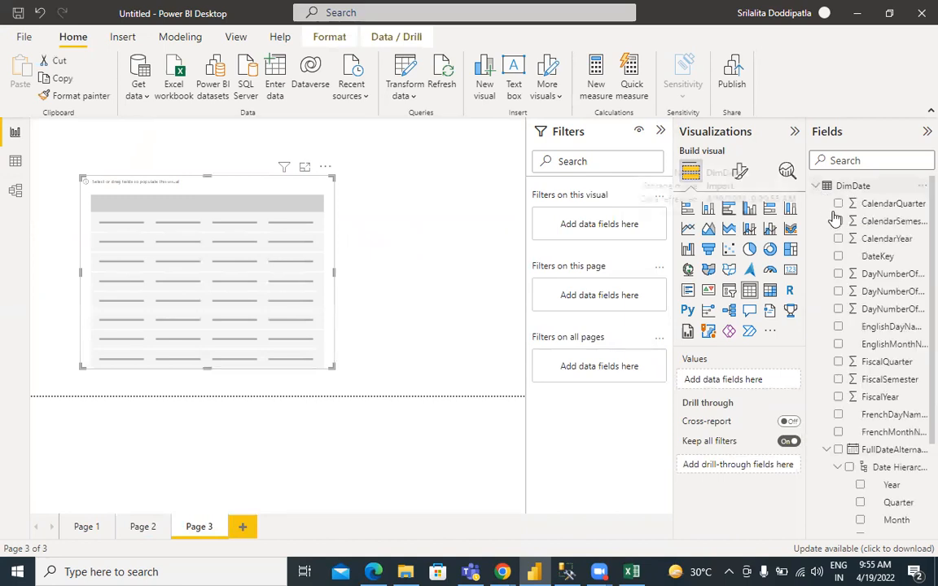
{"action": "left_click_drag", "start_coordinate": [884, 449], "coordinate": [754, 382]}
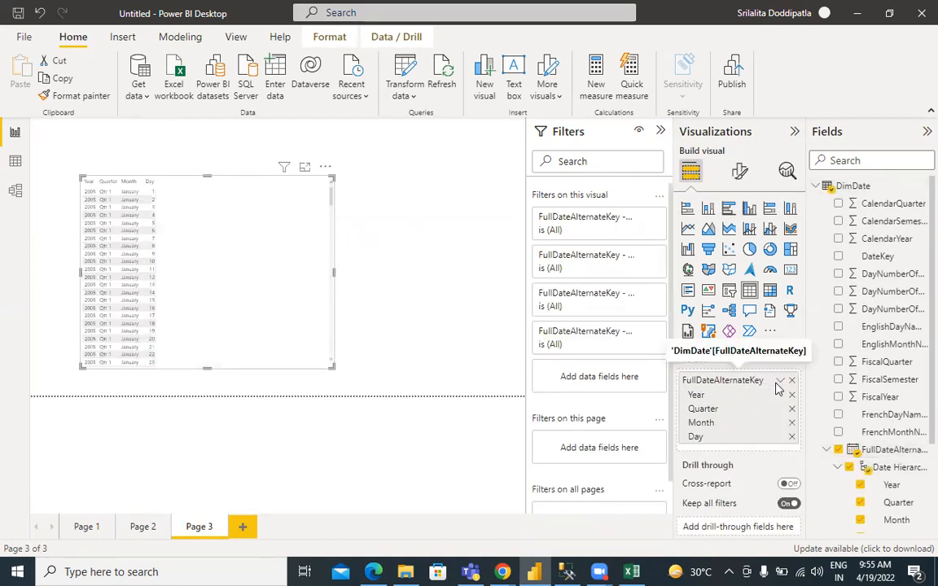
{"action": "left_click", "coordinate": [779, 382]}
{"action": "left_click", "coordinate": [811, 441]}
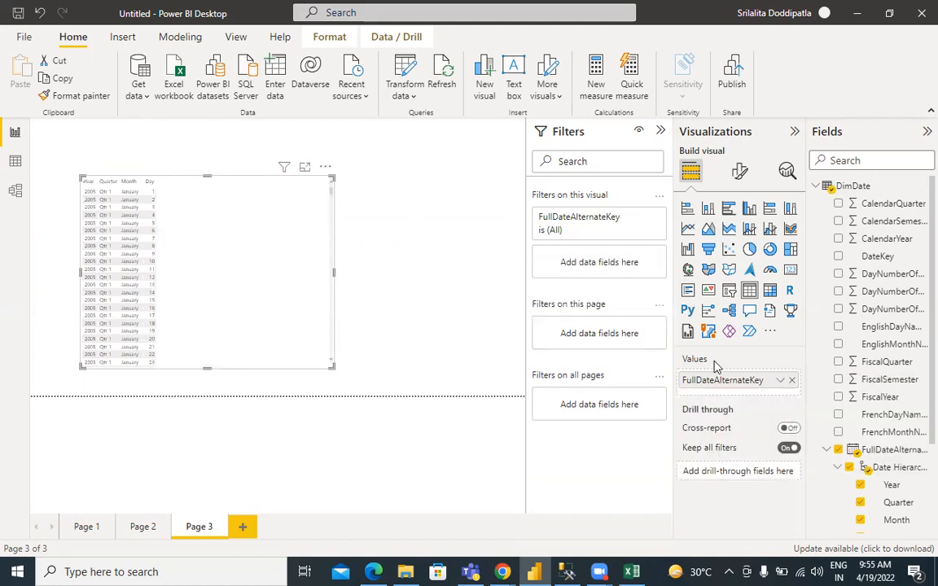
Filter the Page 3 table by the FullDateAlternateKey year with basic filtering, selecting 2010 and 2011
{"action": "left_click_drag", "start_coordinate": [657, 300], "coordinate": [605, 262]}
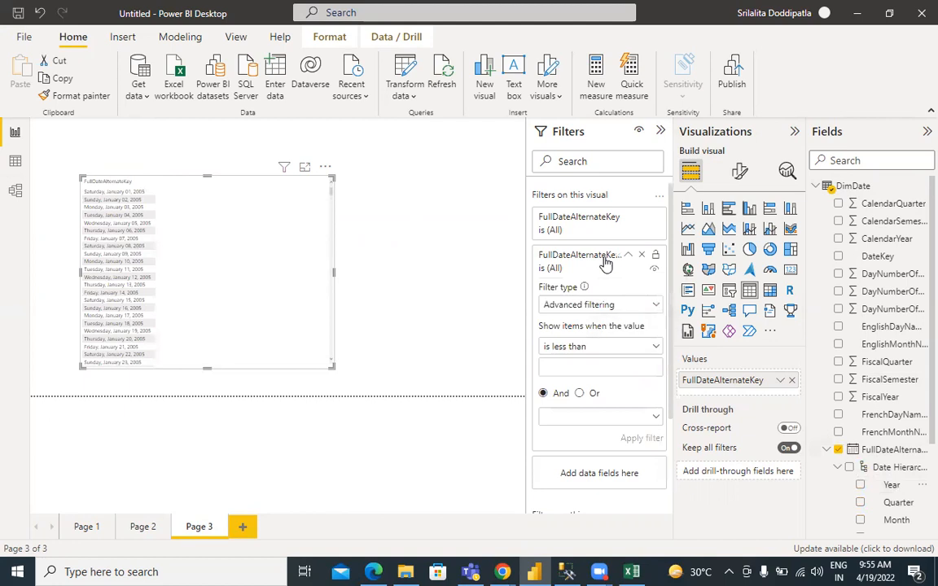
{"action": "left_click", "coordinate": [596, 306]}
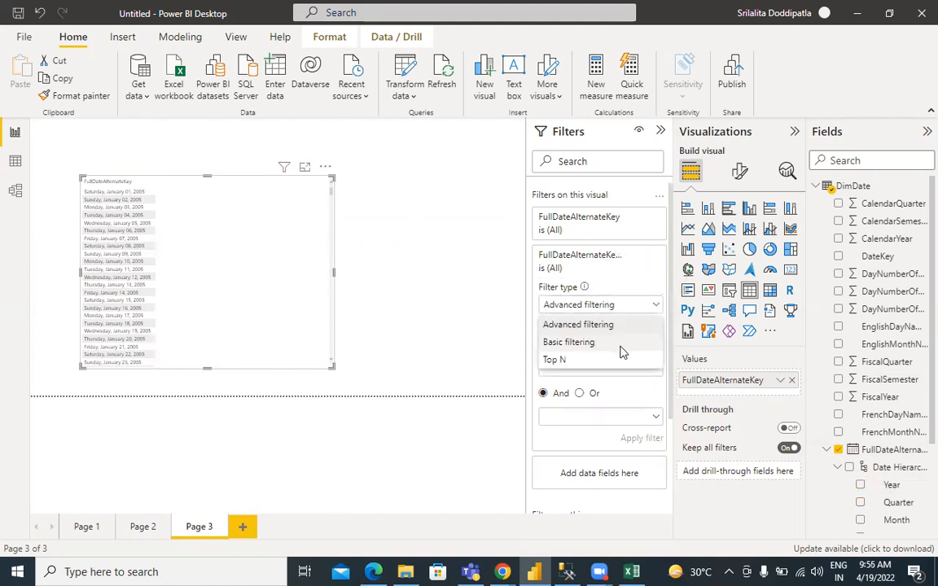
{"action": "left_click", "coordinate": [597, 342]}
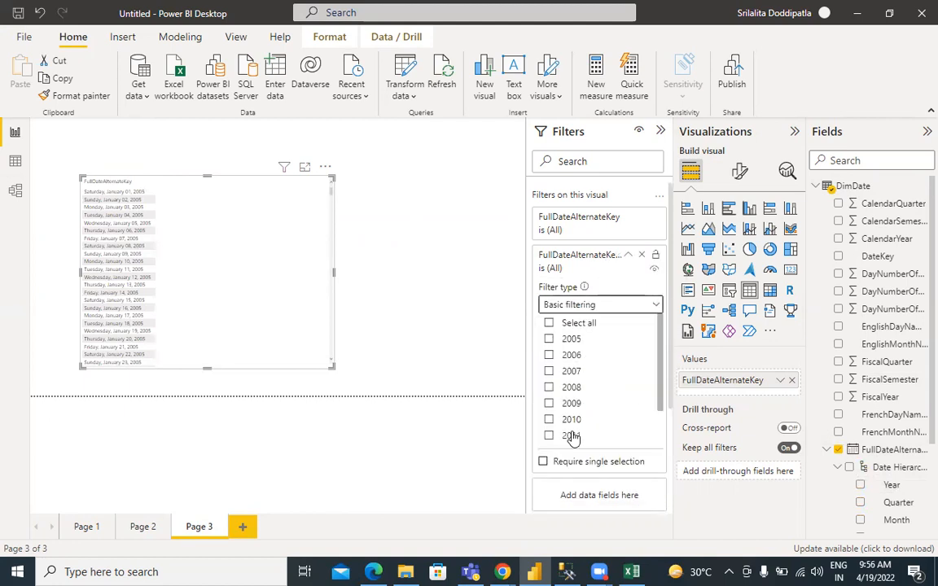
{"action": "left_click", "coordinate": [571, 436]}
{"action": "left_click", "coordinate": [571, 421]}
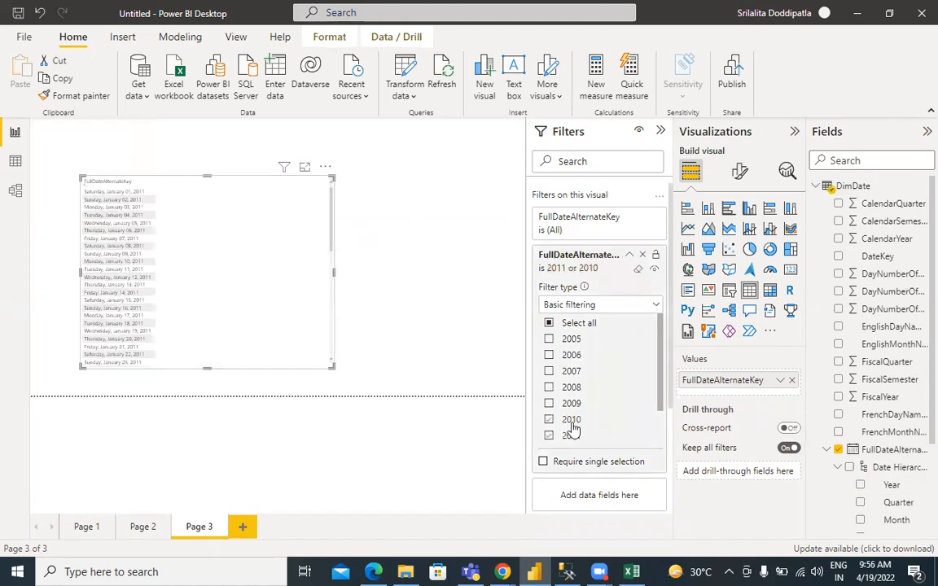
{"action": "left_click", "coordinate": [590, 265]}
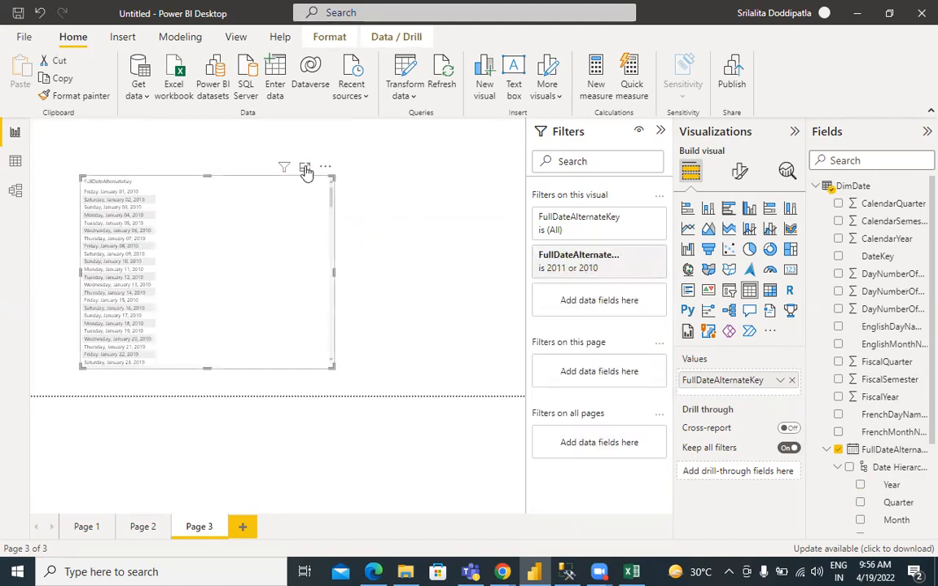
Show the filtered table in focus mode and add SalesAmount from FactInternetSales as its second column
{"action": "left_click", "coordinate": [305, 168]}
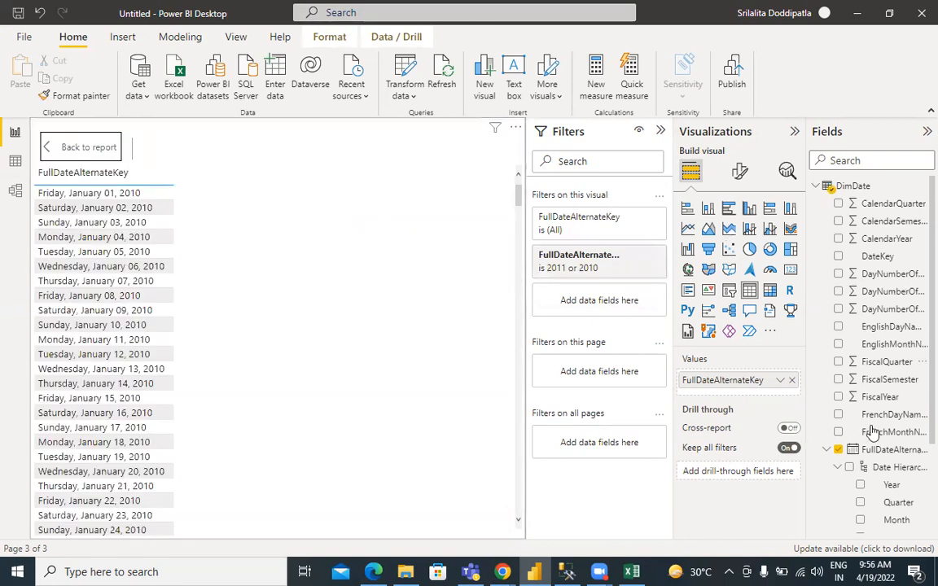
{"action": "left_click", "coordinate": [817, 186]}
{"action": "left_click", "coordinate": [817, 222]}
{"action": "left_click", "coordinate": [818, 221]}
{"action": "left_click", "coordinate": [815, 204]}
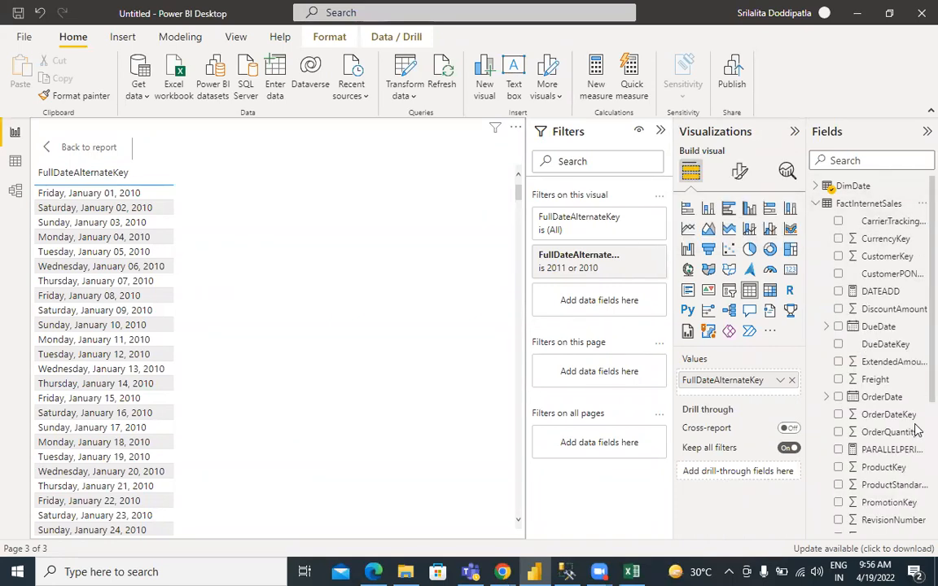
{"action": "scroll", "coordinate": [912, 430], "scroll_direction": "down", "scroll_amount": 5}
{"action": "left_click_drag", "start_coordinate": [889, 334], "coordinate": [705, 391]}
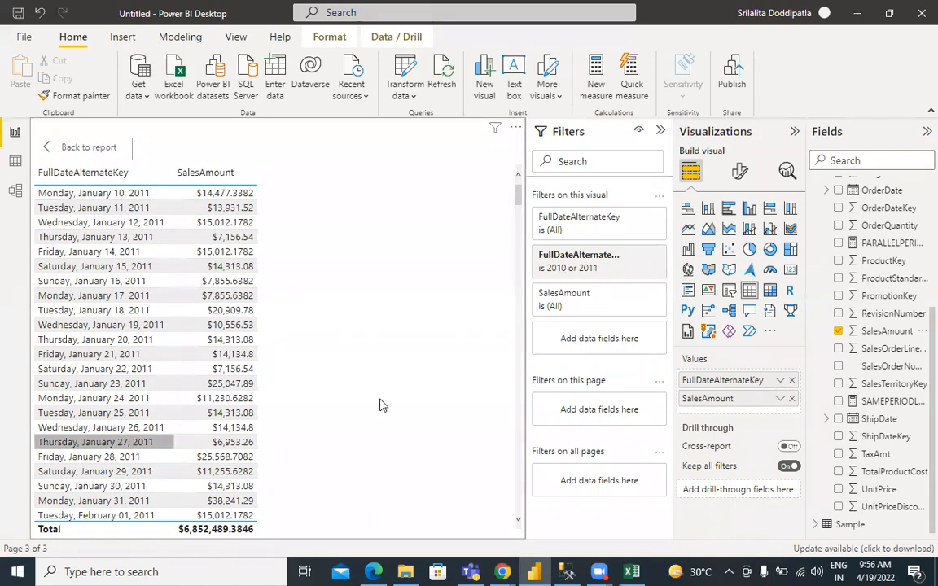
Change the table's year filter to 2011 and 2012, and sort the rows by FullDateAlternateKey in ascending order
{"action": "left_click_drag", "start_coordinate": [517, 200], "coordinate": [520, 173]}
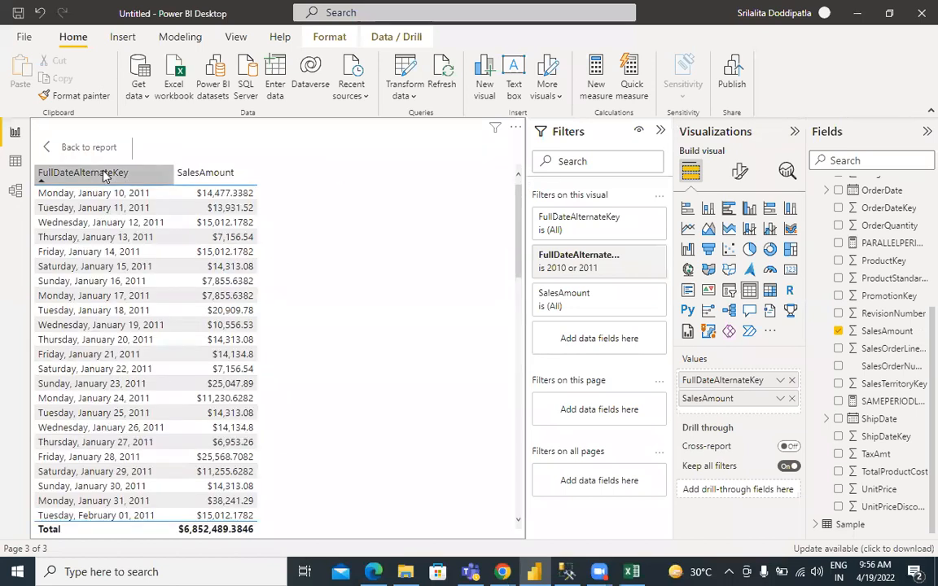
{"action": "left_click", "coordinate": [103, 175]}
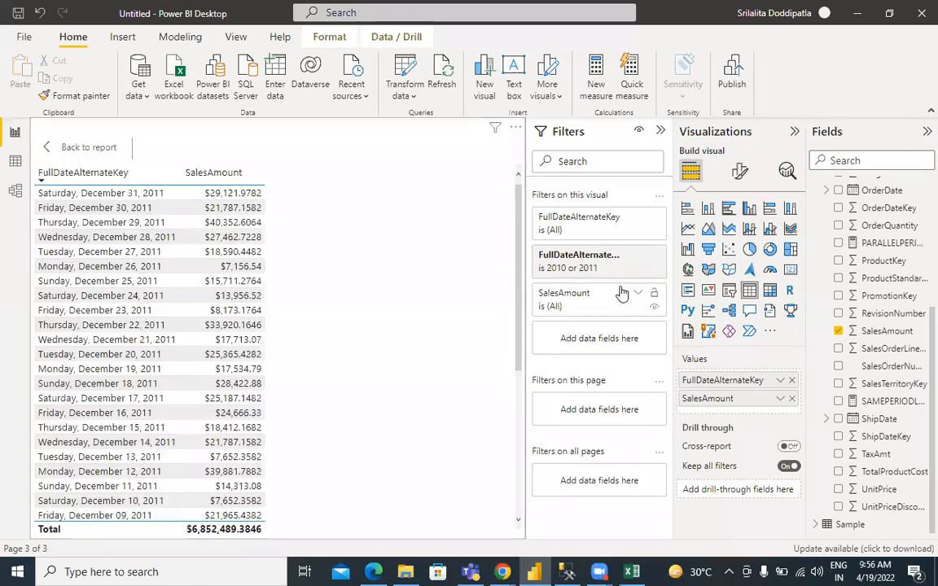
{"action": "left_click", "coordinate": [581, 270]}
{"action": "left_click", "coordinate": [628, 420]}
{"action": "scroll", "coordinate": [643, 432], "scroll_direction": "down", "scroll_amount": 2}
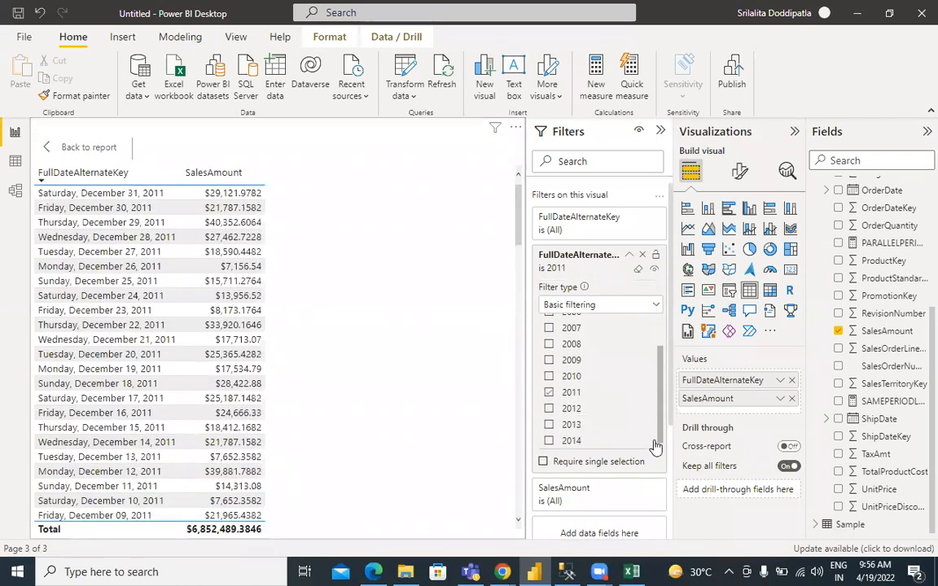
{"action": "left_click", "coordinate": [549, 406]}
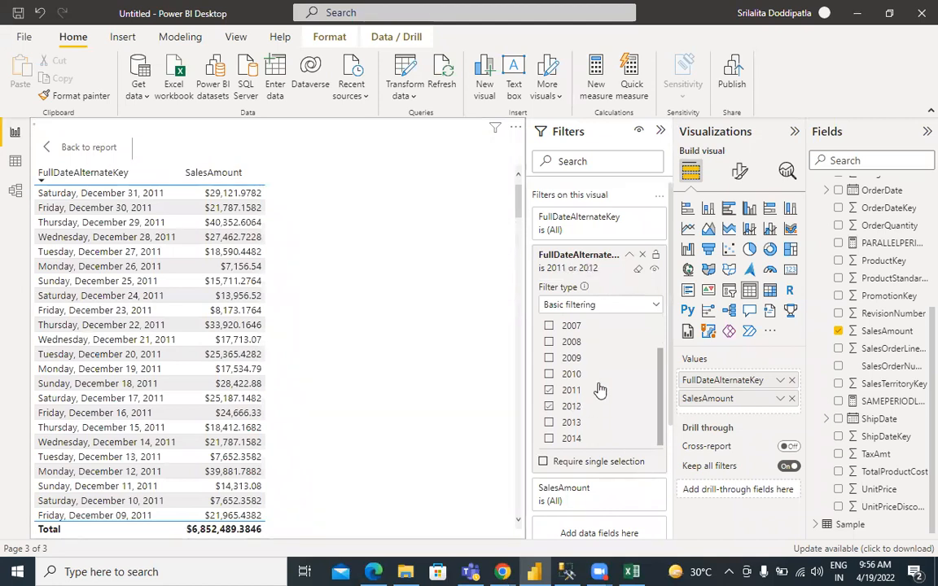
{"action": "left_click", "coordinate": [623, 269]}
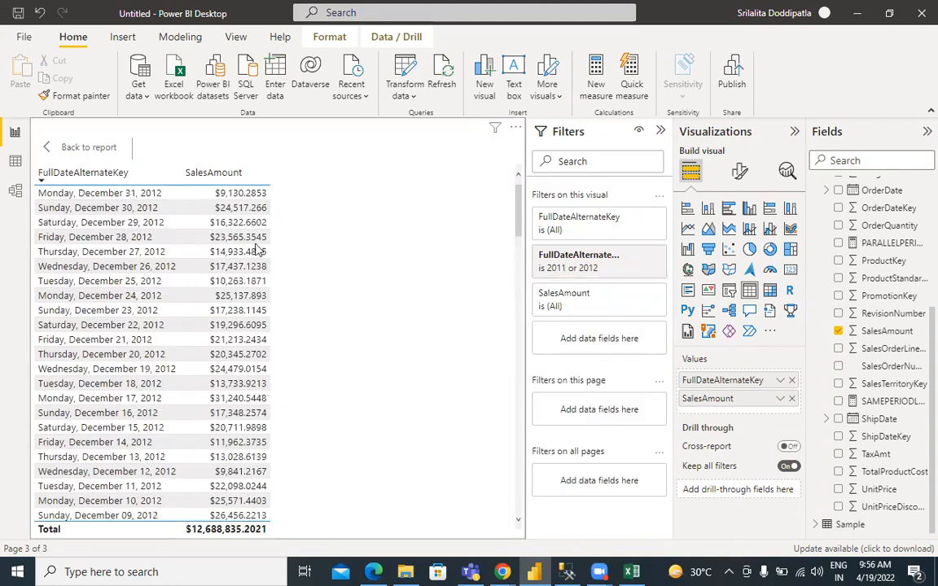
{"action": "left_click", "coordinate": [120, 178]}
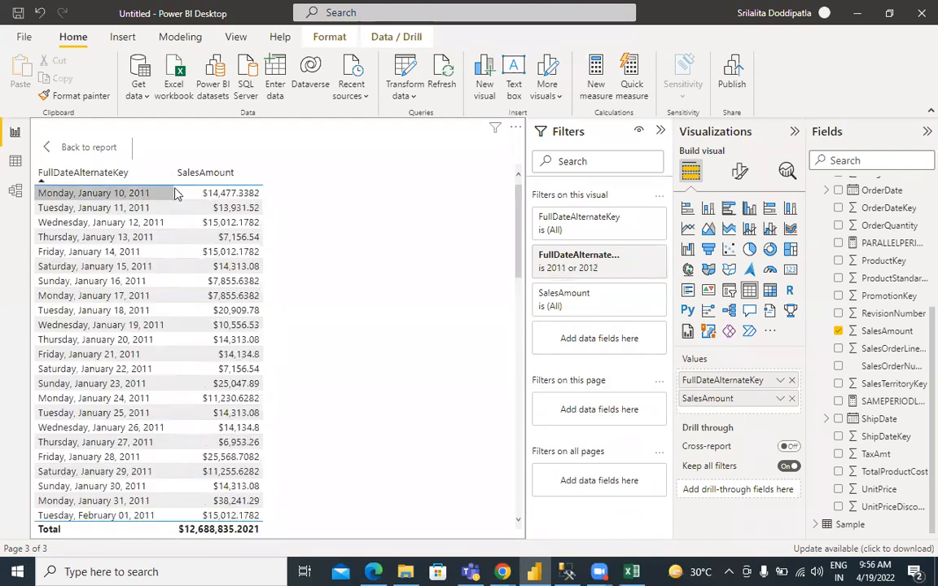
Examine the daily SalesAmount rows around January 1, 2012, and check the STARTOFYEAR description in Chrome before returning to Power BI Desktop
{"action": "left_click_drag", "start_coordinate": [521, 202], "coordinate": [499, 391]}
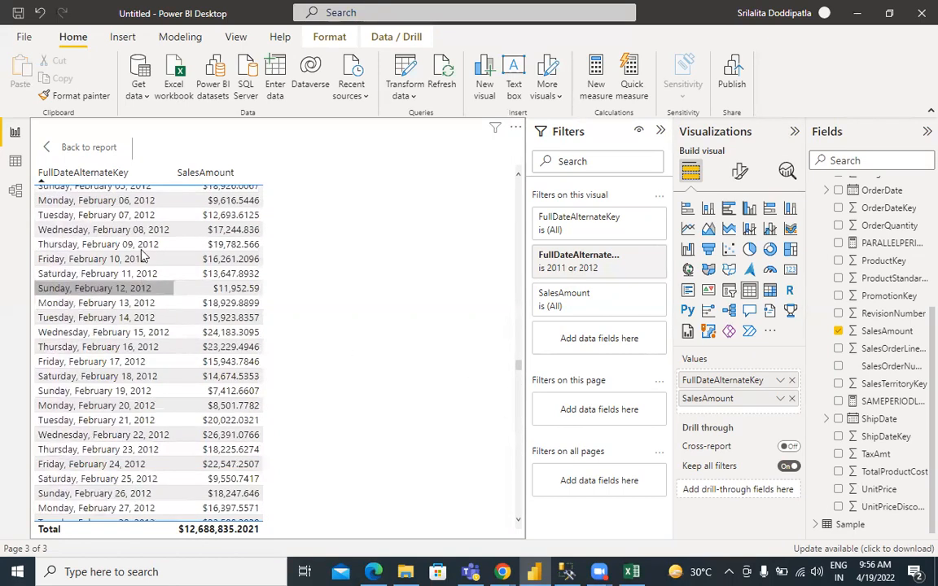
{"action": "scroll", "coordinate": [517, 181], "scroll_direction": "up", "scroll_amount": 4}
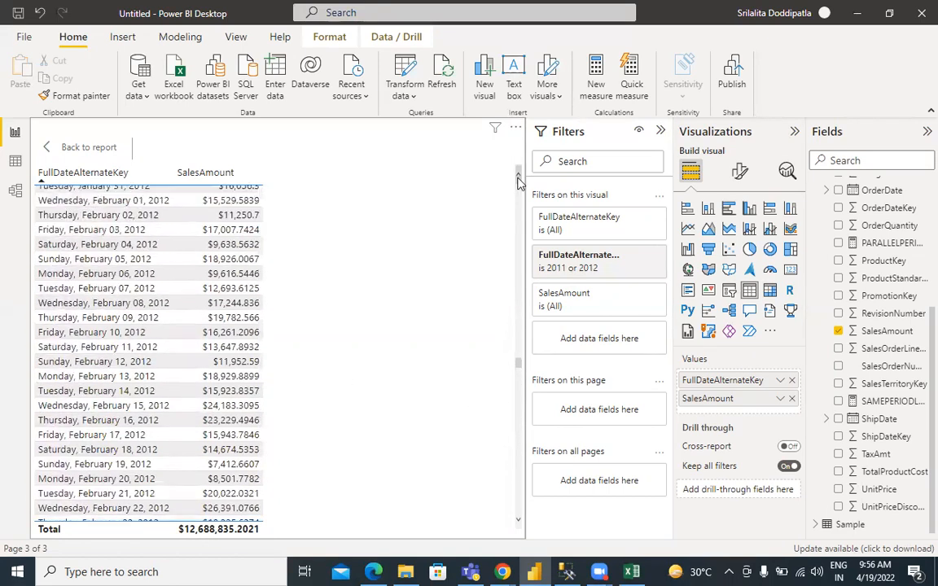
{"action": "scroll", "coordinate": [517, 181], "scroll_direction": "up", "scroll_amount": 4}
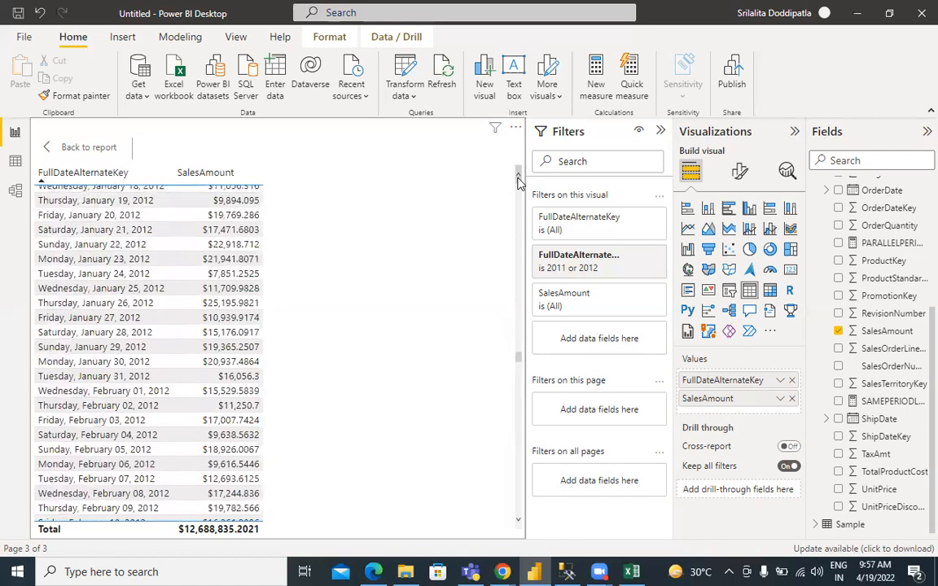
{"action": "scroll", "coordinate": [518, 181], "scroll_direction": "up", "scroll_amount": 4}
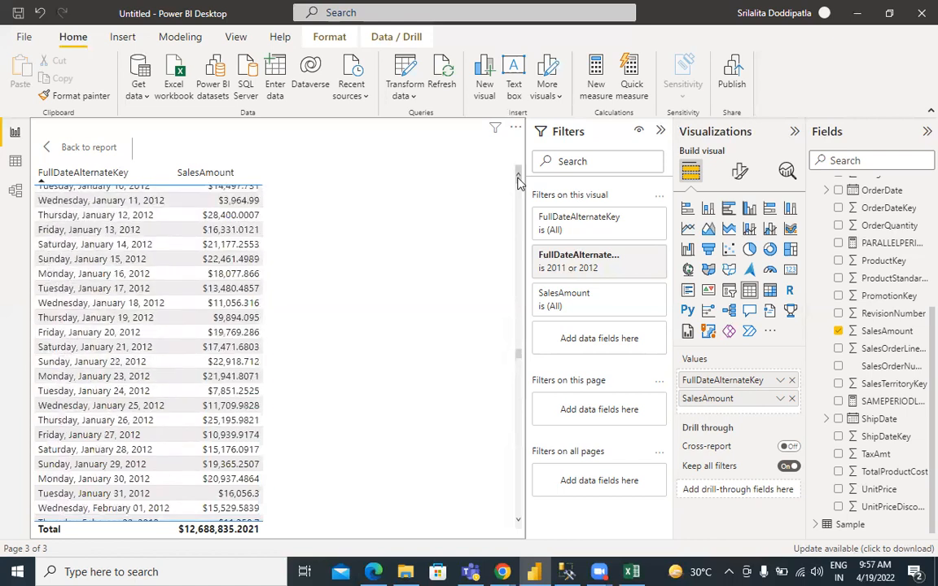
{"action": "scroll", "coordinate": [518, 180], "scroll_direction": "up", "scroll_amount": 3}
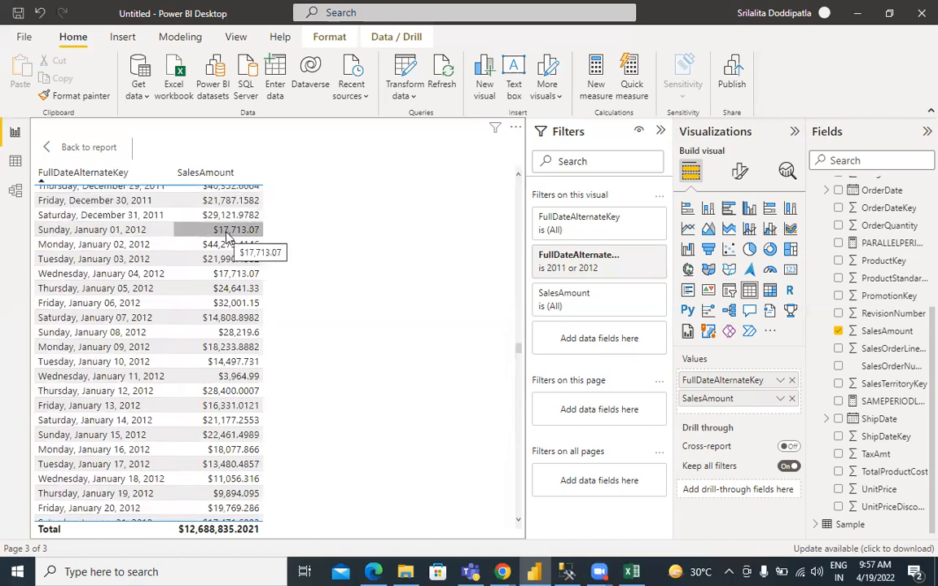
{"action": "mouse_move", "coordinate": [502, 571]}
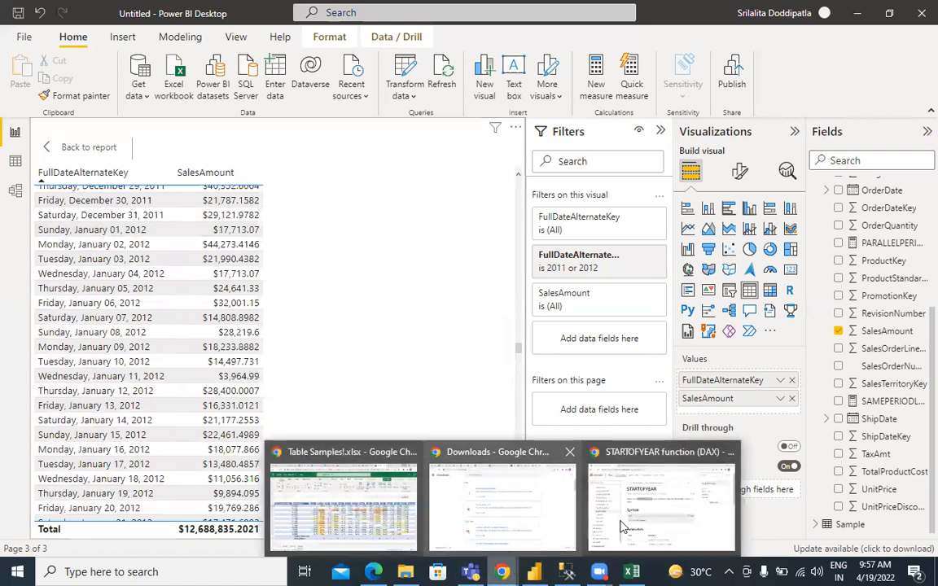
{"action": "left_click", "coordinate": [621, 526]}
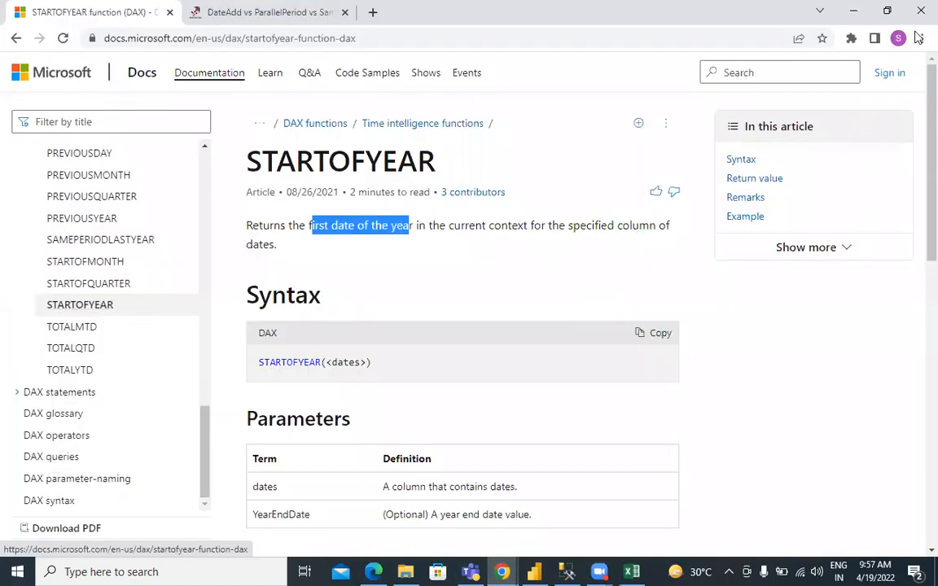
{"action": "left_click", "coordinate": [898, 3]}
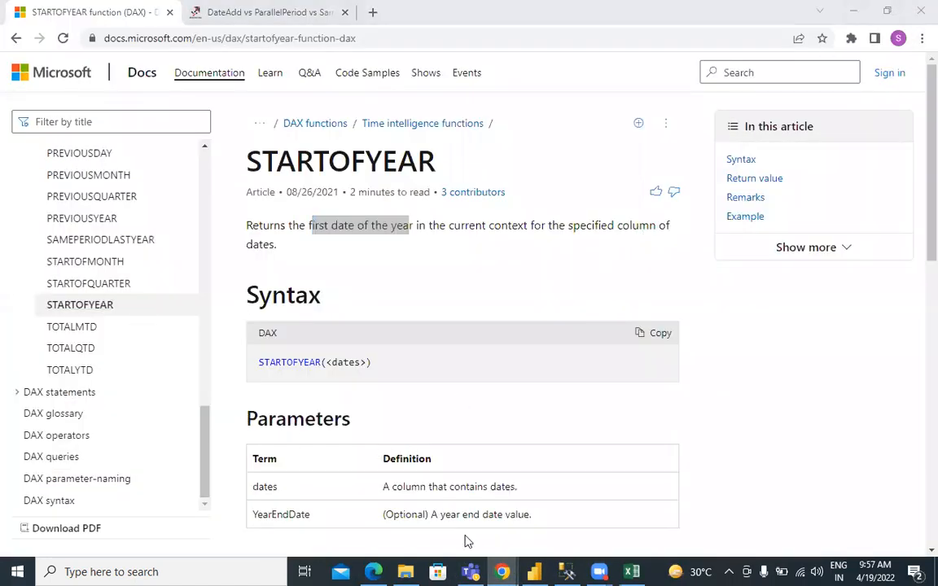
{"action": "left_click", "coordinate": [536, 571]}
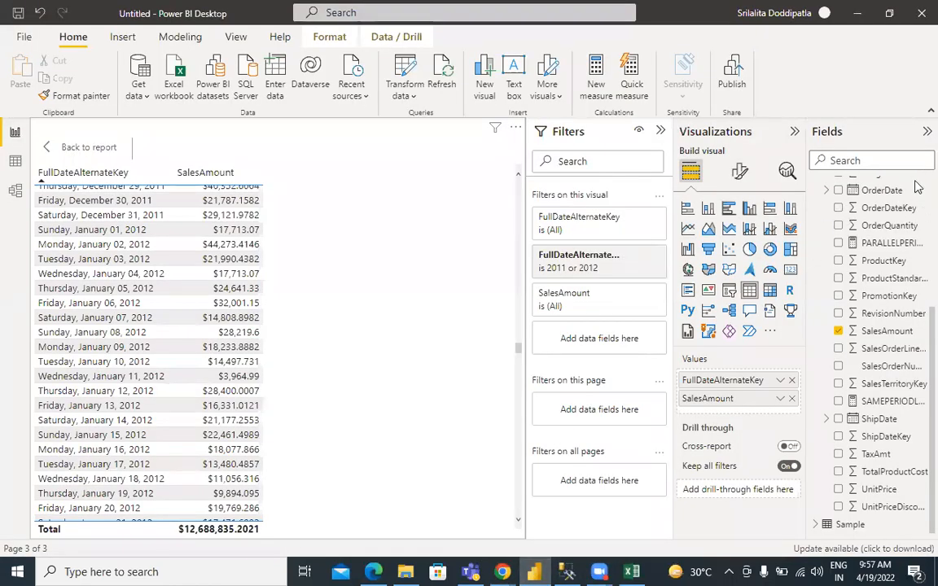
Create a new measure in FactInternetSales whose formula starts with CALCULATE(sum(FactInternetSales[SalesAmount]), as its expression
{"action": "scroll", "coordinate": [817, 216], "scroll_direction": "up", "scroll_amount": 3}
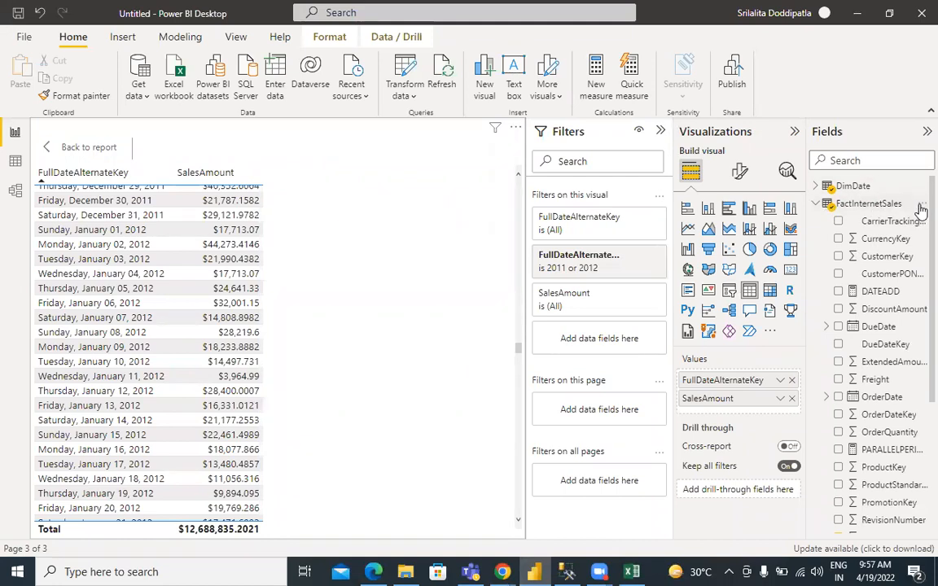
{"action": "right_click", "coordinate": [829, 195]}
{"action": "left_click", "coordinate": [825, 214]}
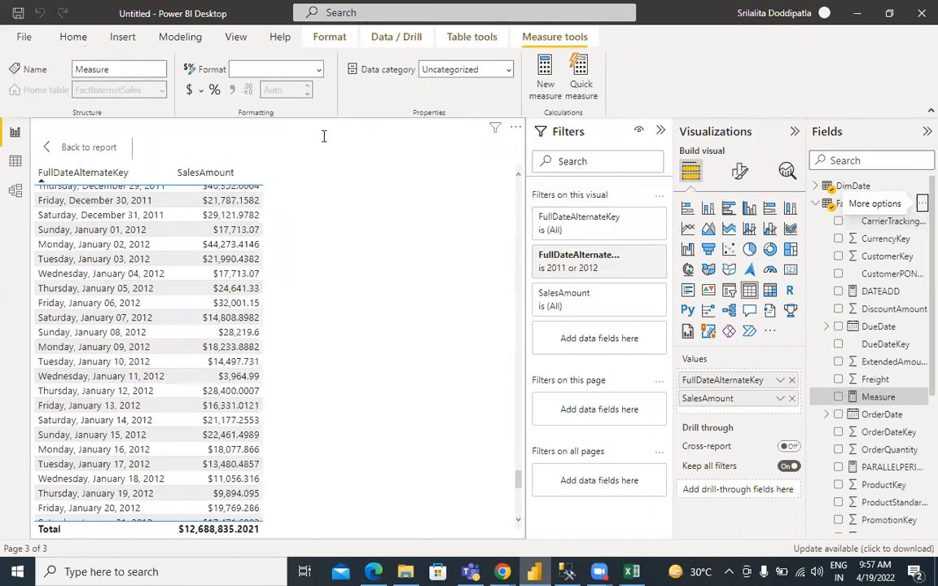
{"action": "type", "text": "cal"}
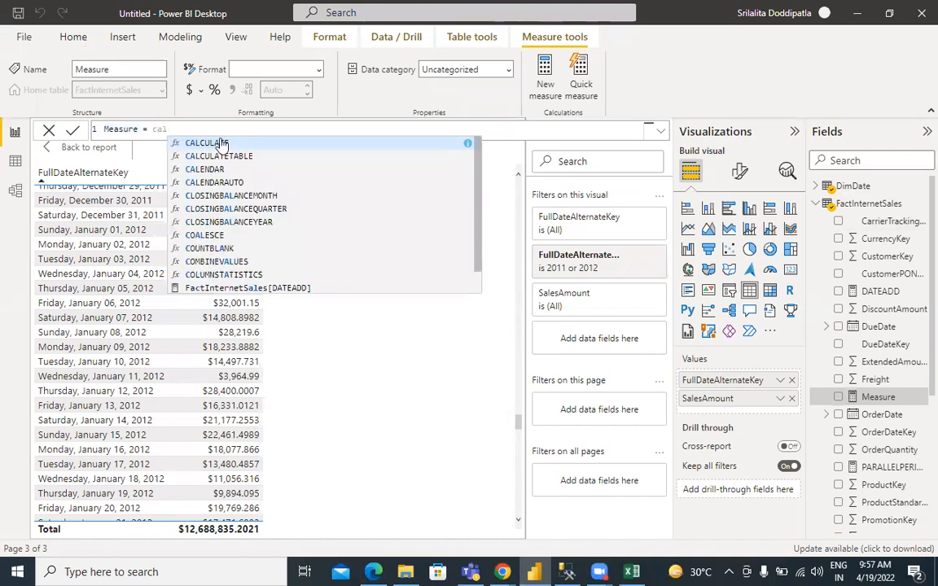
{"action": "key", "text": "Tab"}
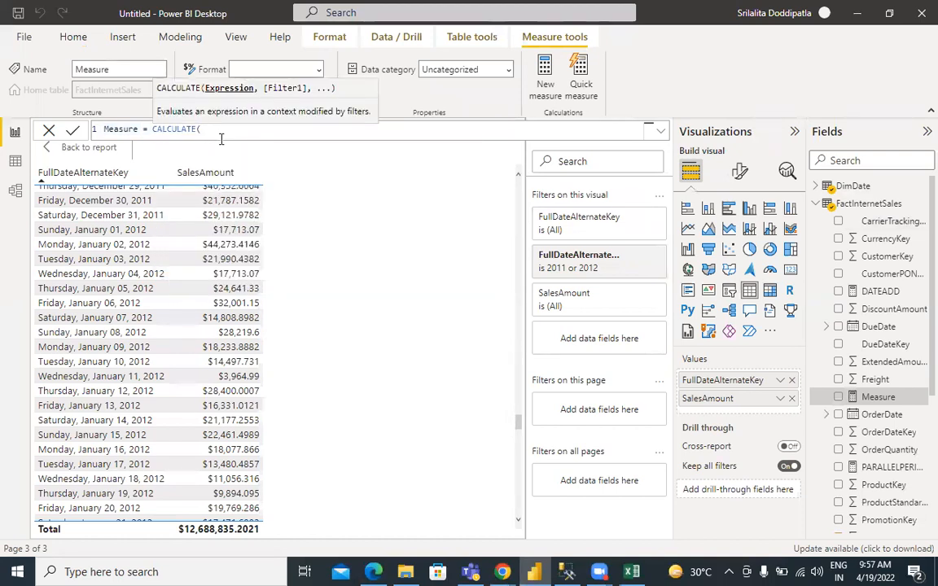
{"action": "type", "text": "sum(sa"}
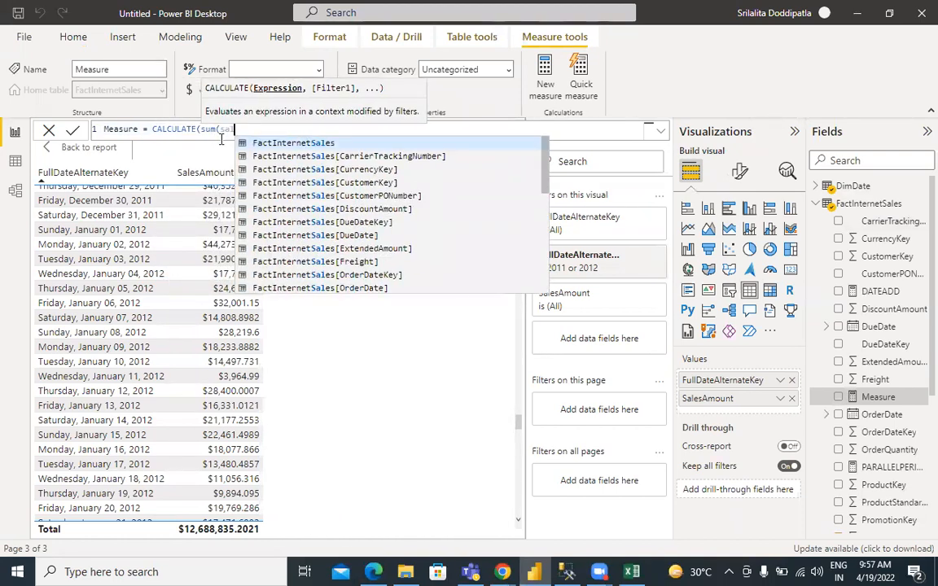
{"action": "type", "text": "les"}
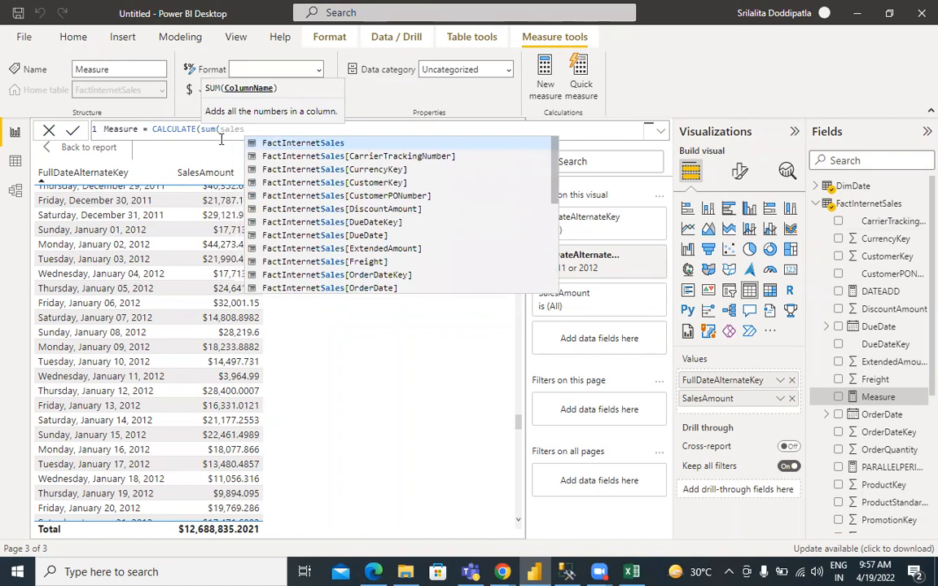
{"action": "type", "text": "amoun"}
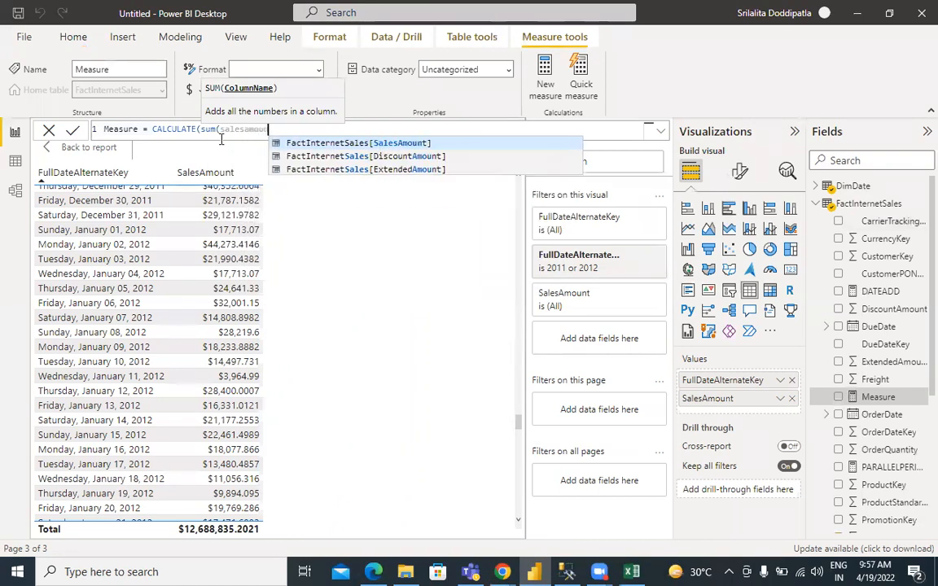
{"action": "left_click", "coordinate": [276, 144]}
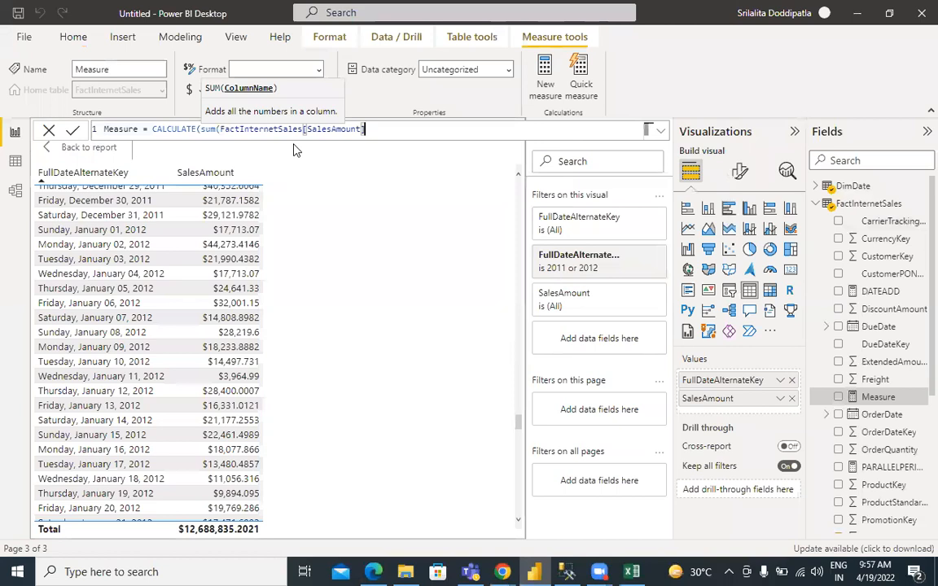
{"action": "type", "text": "),"}
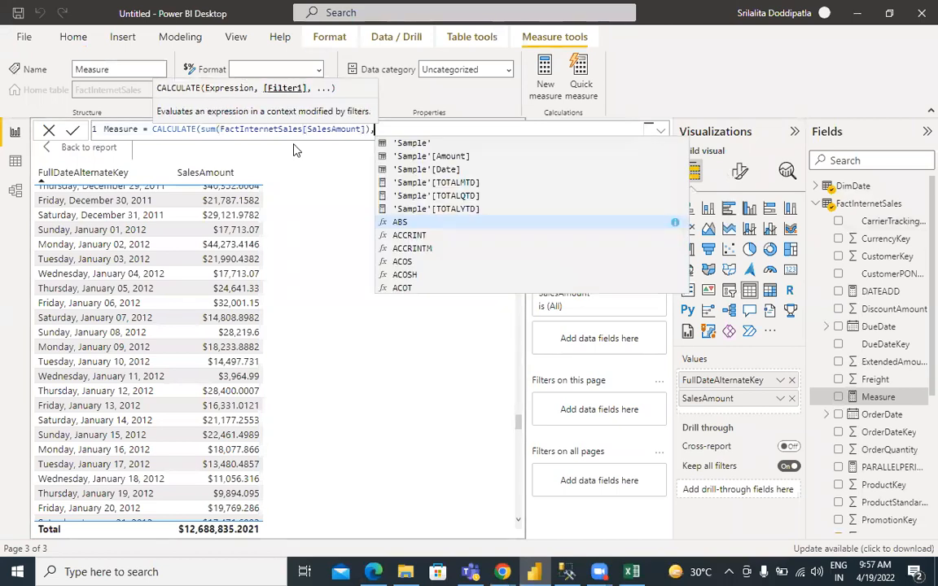
Complete the measure's formula with STARTOFYEAR(DimDate[FullDateAlternateKey].[Date]) as the CALCULATE filter
{"action": "type", "text": "start"}
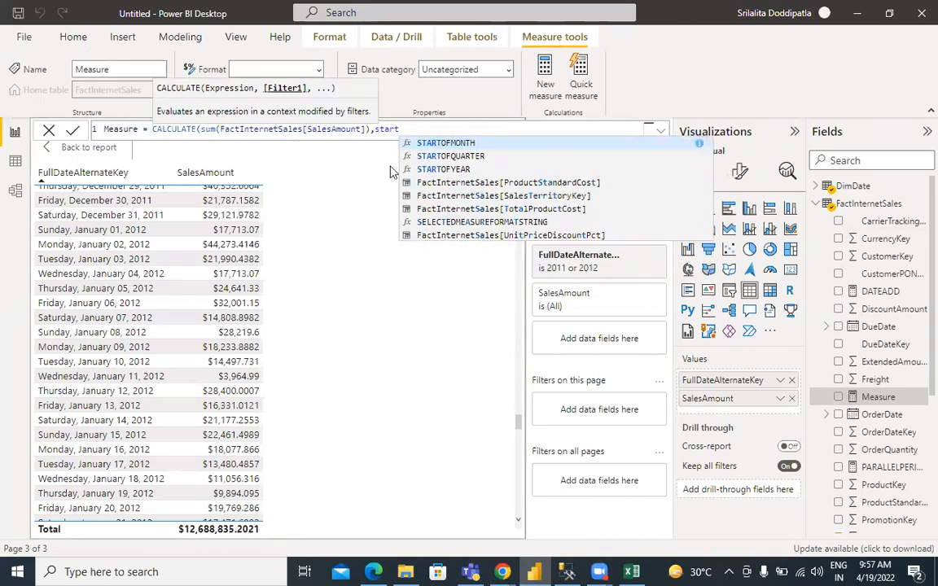
{"action": "left_click", "coordinate": [425, 169]}
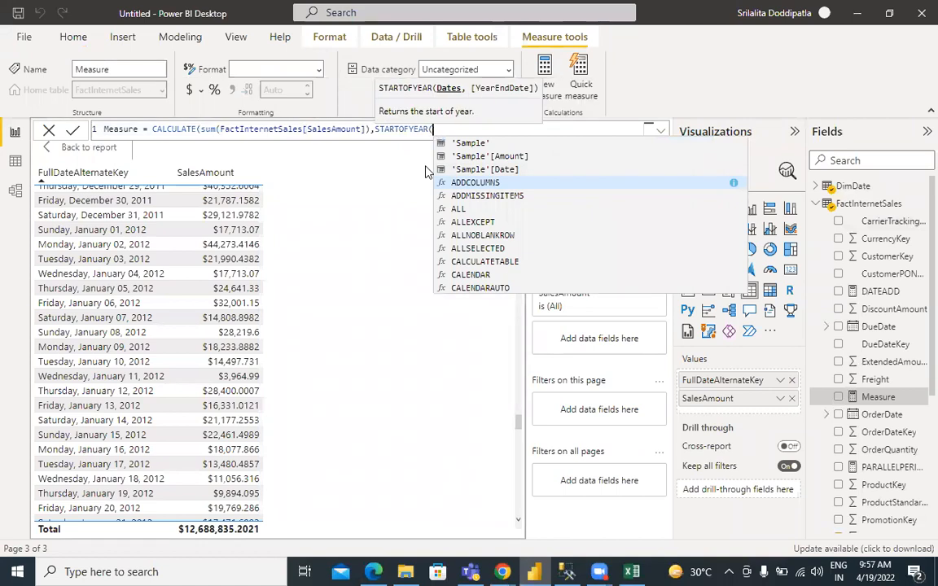
{"action": "type", "text": "full"}
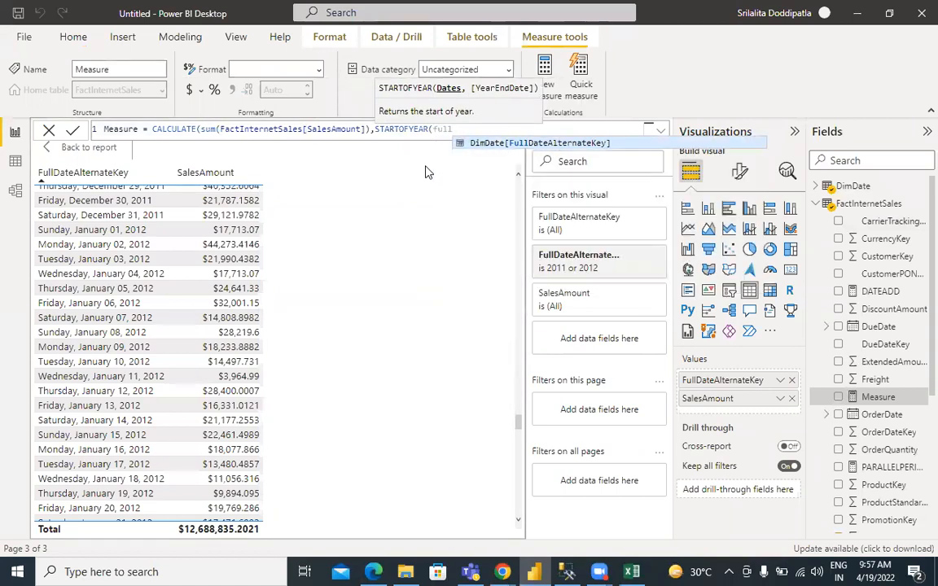
{"action": "left_click", "coordinate": [460, 143]}
{"action": "left_click", "coordinate": [614, 145]}
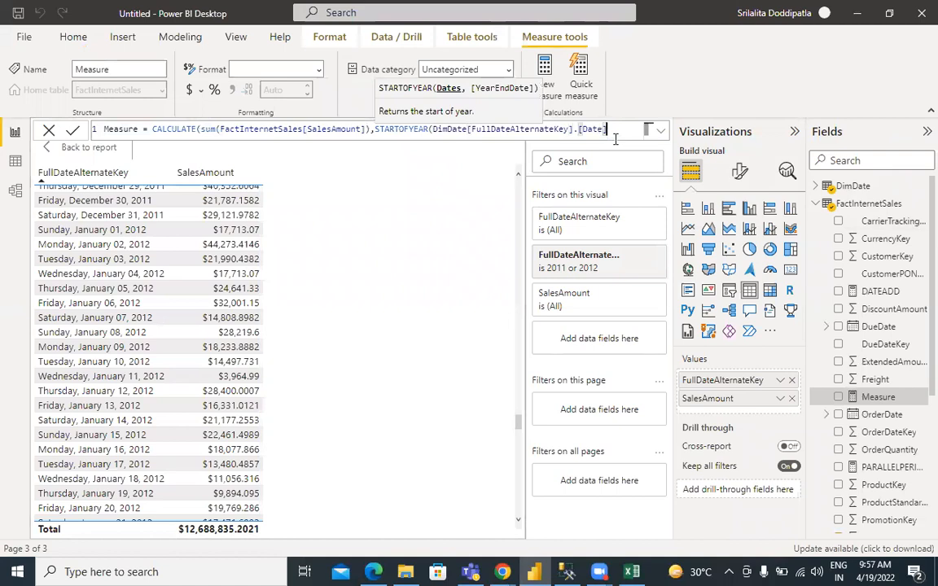
{"action": "type", "text": "))"}
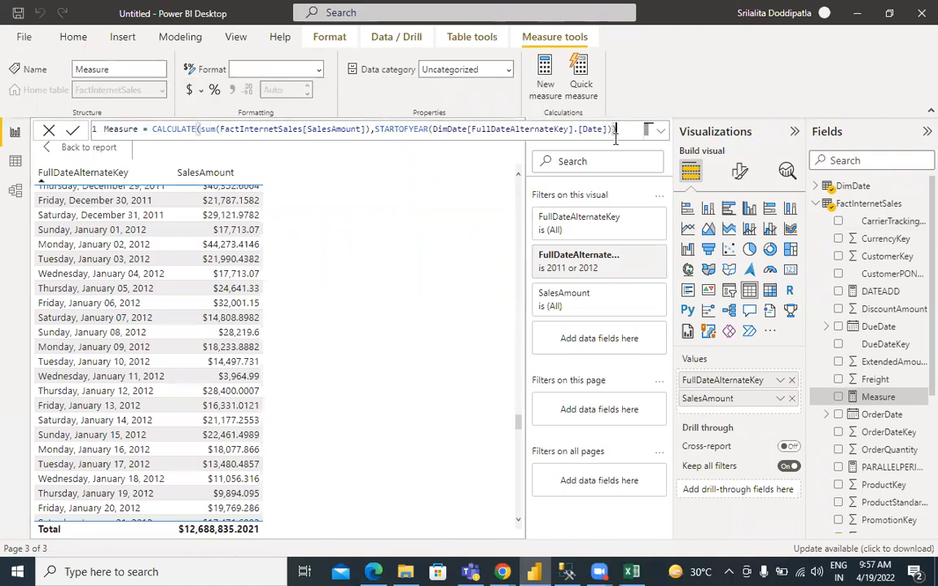
Name the new measure STARTOFYEAR, reusing the function name from its formula, and commit it
{"action": "double_click", "coordinate": [411, 129]}
{"action": "key", "text": "ctrl+c"}
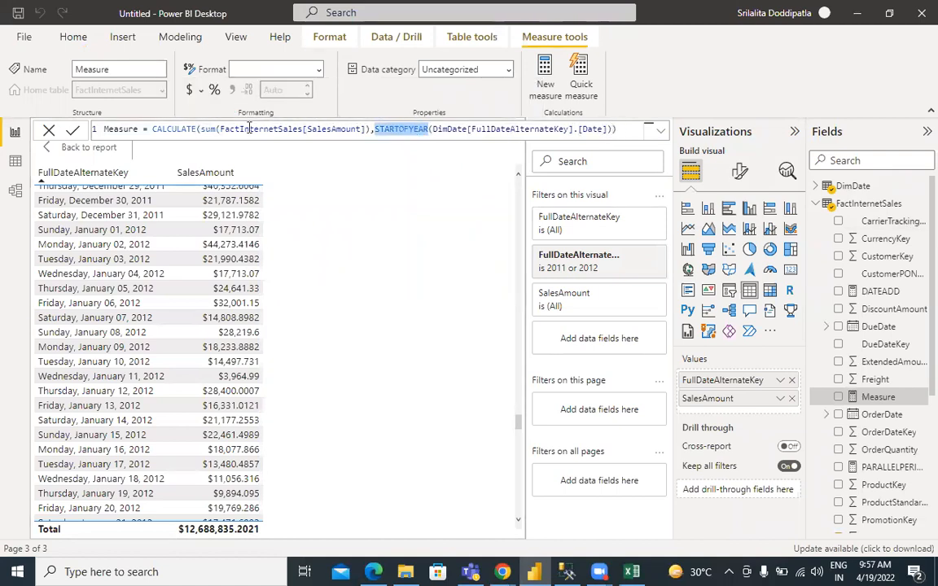
{"action": "double_click", "coordinate": [120, 129]}
{"action": "key", "text": "ctrl+v"}
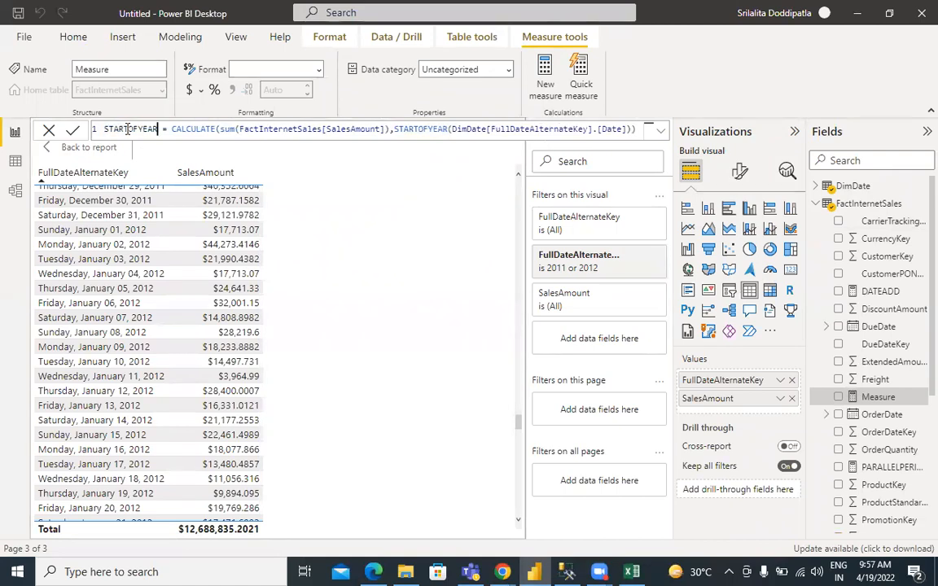
{"action": "left_click", "coordinate": [72, 131]}
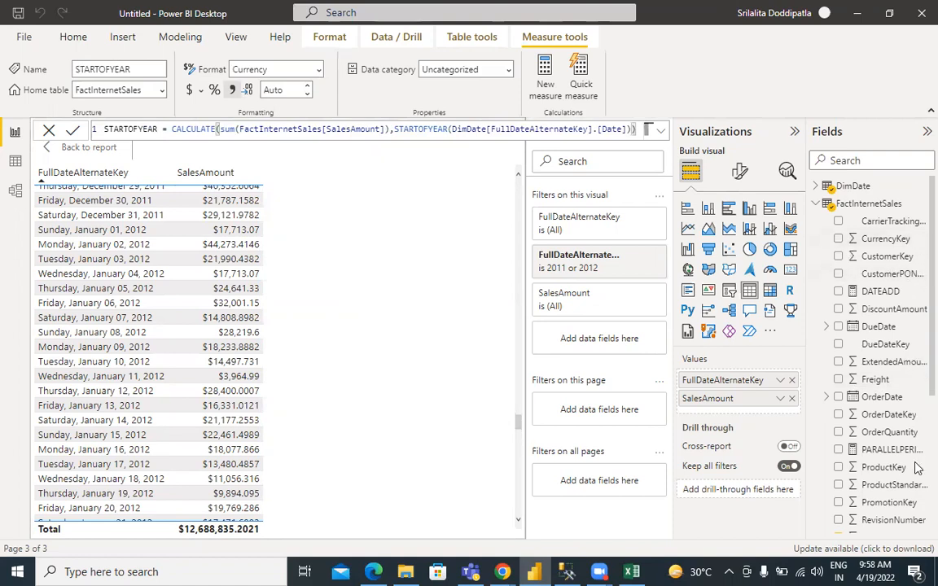
Add the STARTOFYEAR measure as the table's third column and check its values around January 1, 2012
{"action": "scroll", "coordinate": [919, 467], "scroll_direction": "down", "scroll_amount": 5}
{"action": "left_click_drag", "start_coordinate": [888, 436], "coordinate": [739, 416]}
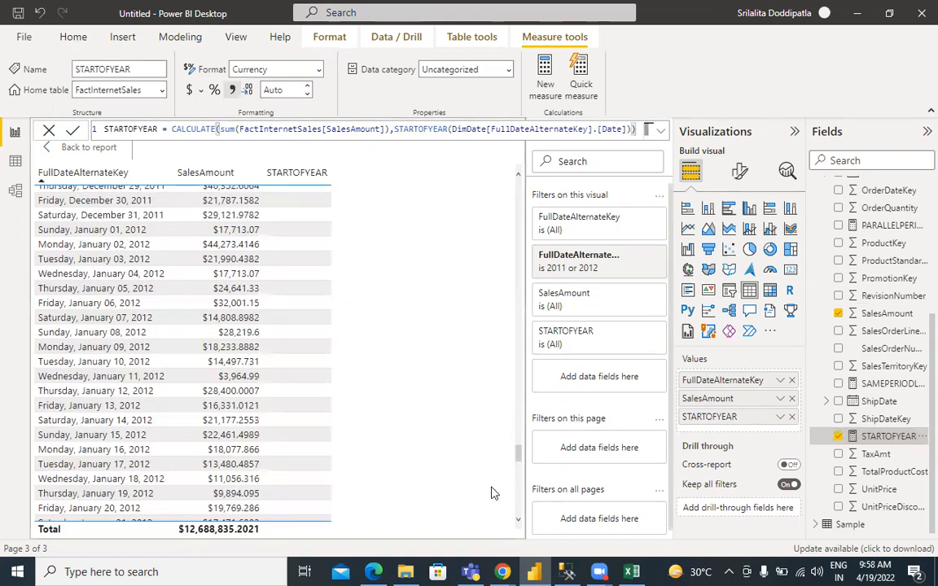
{"action": "left_click_drag", "start_coordinate": [524, 383], "coordinate": [512, 412]}
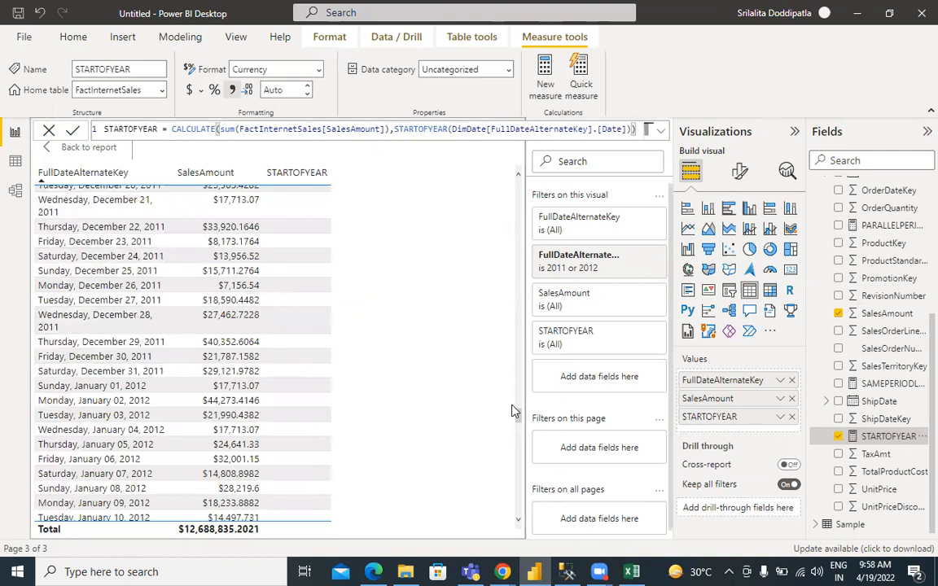
{"action": "scroll", "coordinate": [514, 433], "scroll_direction": "down", "scroll_amount": 3}
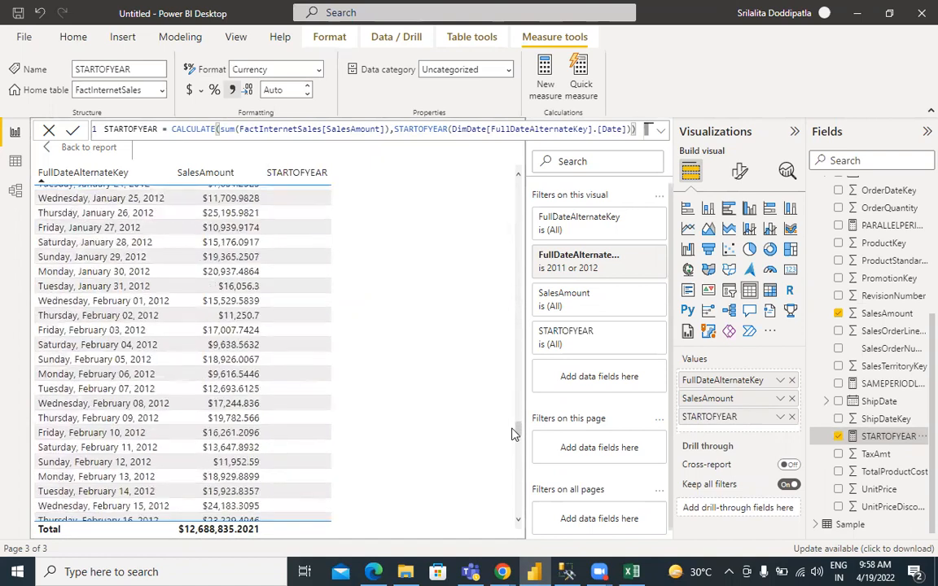
{"action": "scroll", "coordinate": [507, 420], "scroll_direction": "up", "scroll_amount": 20}
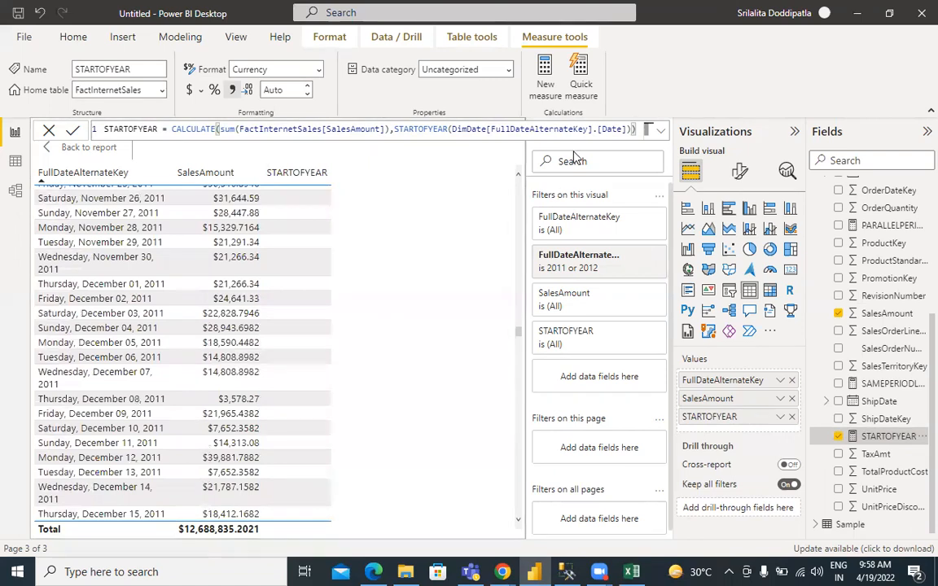
Remove .[Date] from the STARTOFYEAR formula so it uses DimDate[FullDateAlternateKey], commit it, and check the 2012 rows
{"action": "left_click_drag", "start_coordinate": [596, 132], "coordinate": [625, 133]}
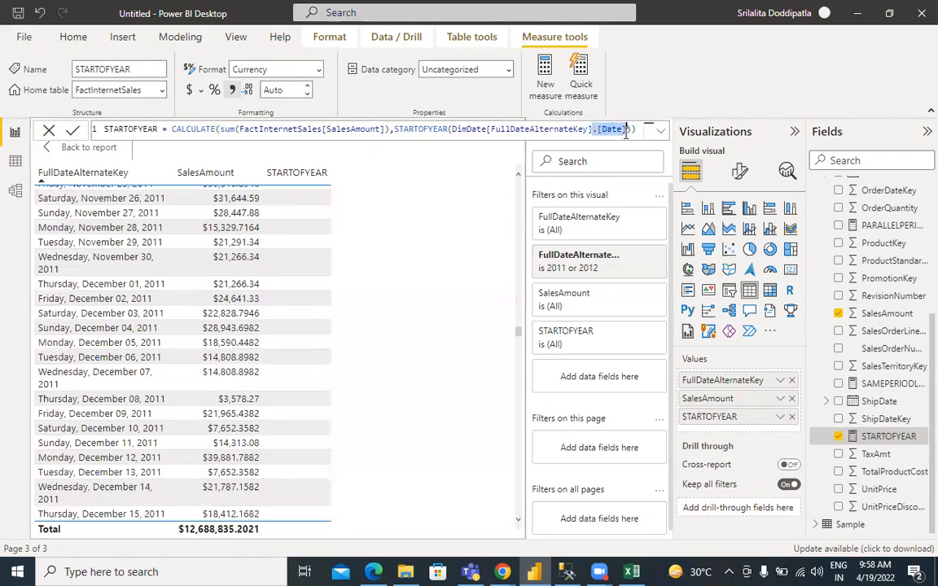
{"action": "key", "text": "Delete"}
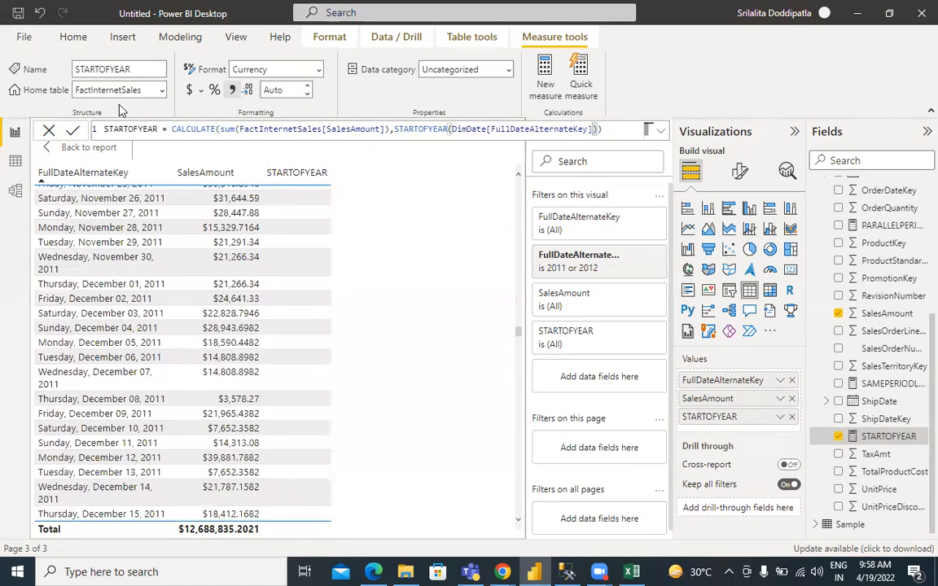
{"action": "left_click", "coordinate": [74, 132]}
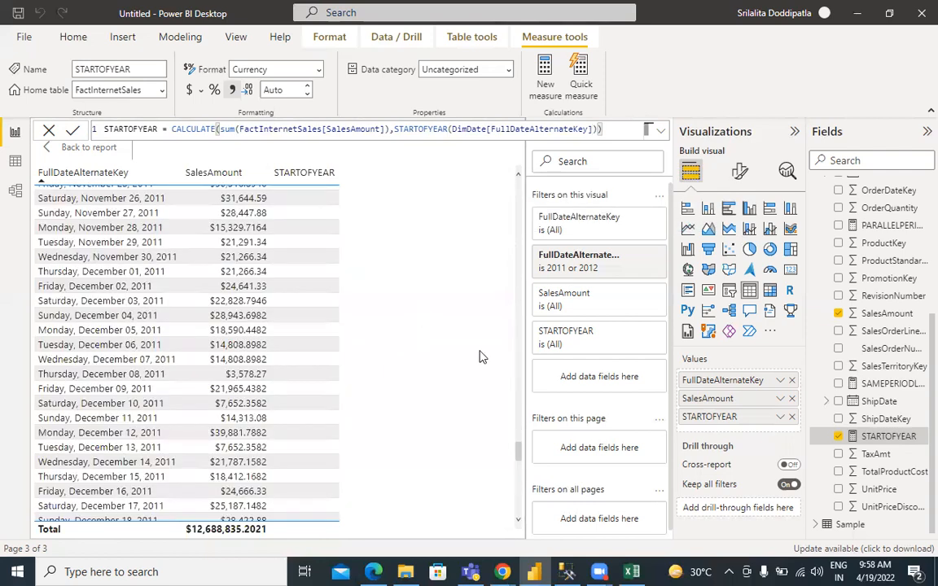
{"action": "mouse_move", "coordinate": [521, 399]}
{"action": "left_mouse_down"}
{"action": "mouse_move", "coordinate": [519, 187]}
{"action": "mouse_move", "coordinate": [511, 409]}
{"action": "left_mouse_up"}
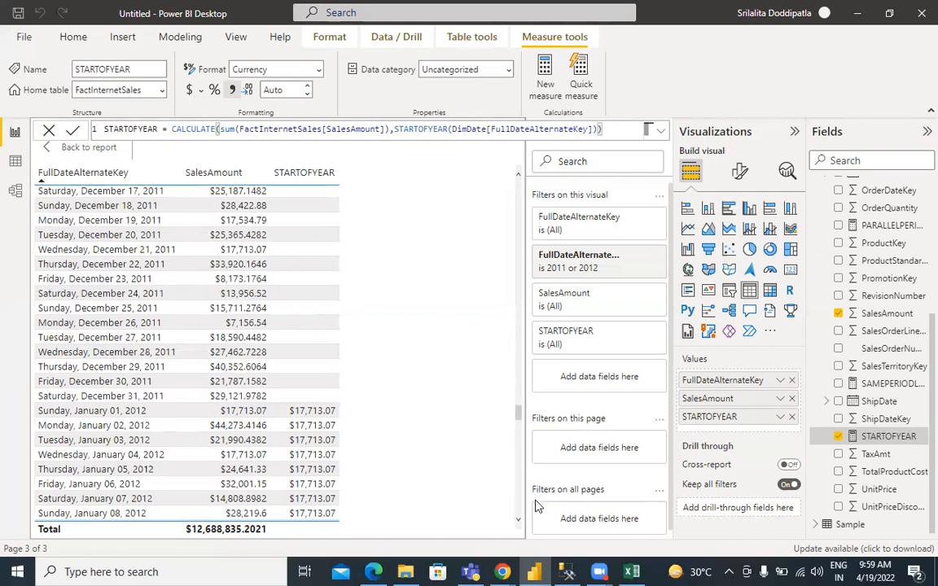
{"action": "left_click_drag", "start_coordinate": [519, 415], "coordinate": [524, 536]}
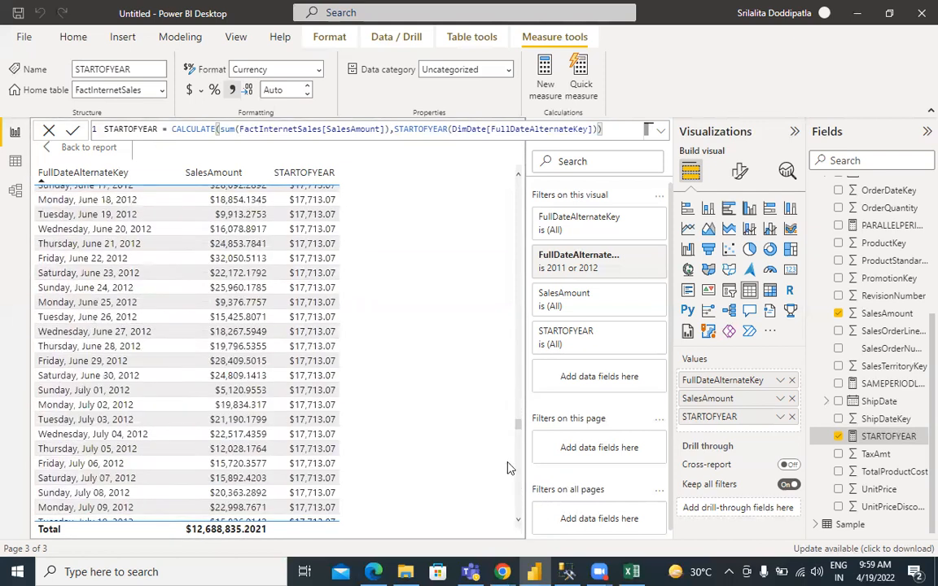
Return from focus mode to the report page and make the table narrower and slightly taller
{"action": "left_click", "coordinate": [67, 149]}
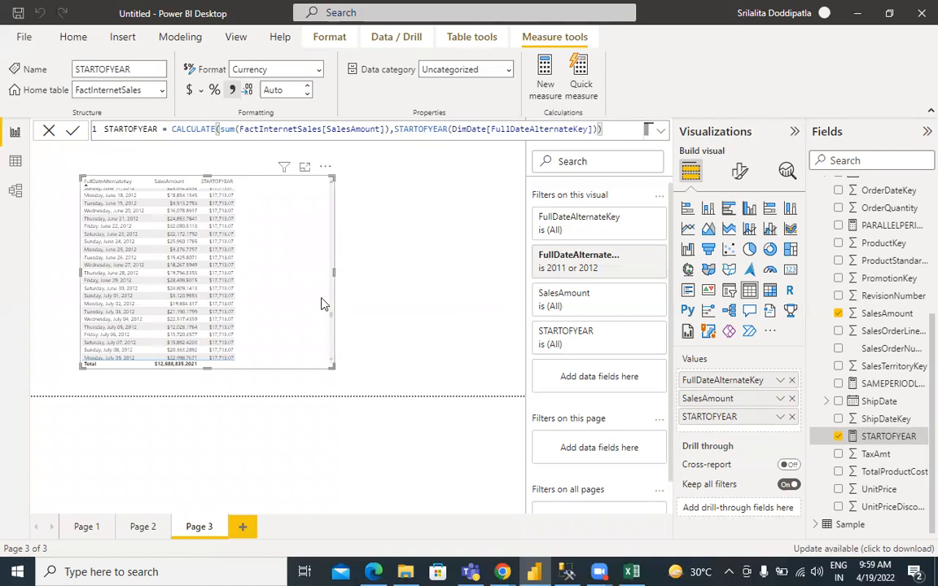
{"action": "left_click_drag", "start_coordinate": [264, 389], "coordinate": [259, 389]}
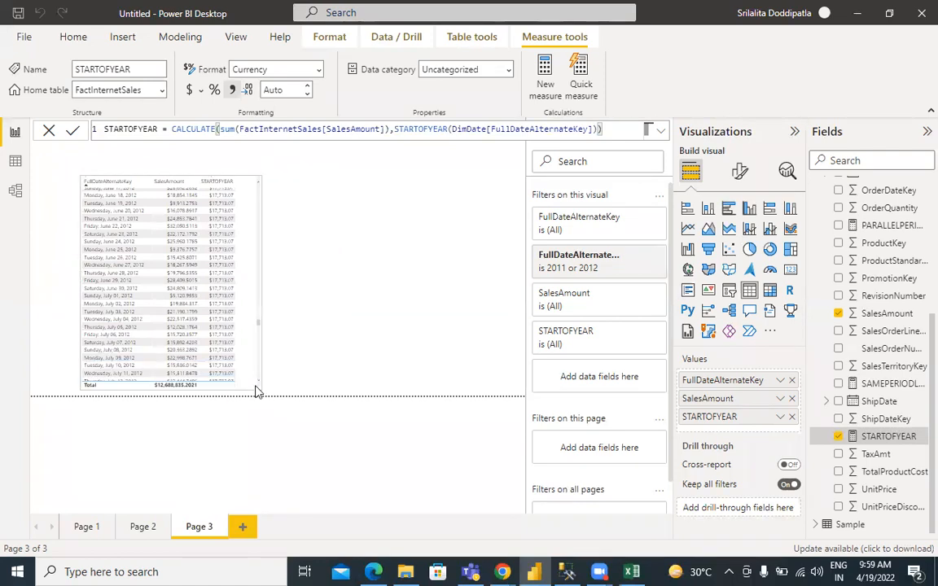
{"action": "left_click", "coordinate": [323, 244]}
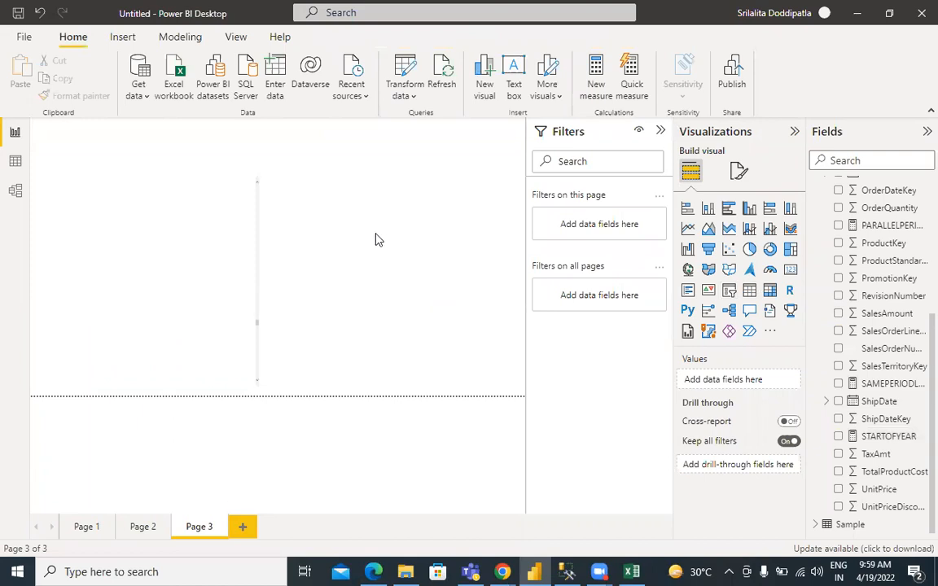
Add an empty slicer in the page's upper-right corner and reduce its height
{"action": "left_click", "coordinate": [730, 291]}
{"action": "left_click_drag", "start_coordinate": [202, 227], "coordinate": [483, 209]}
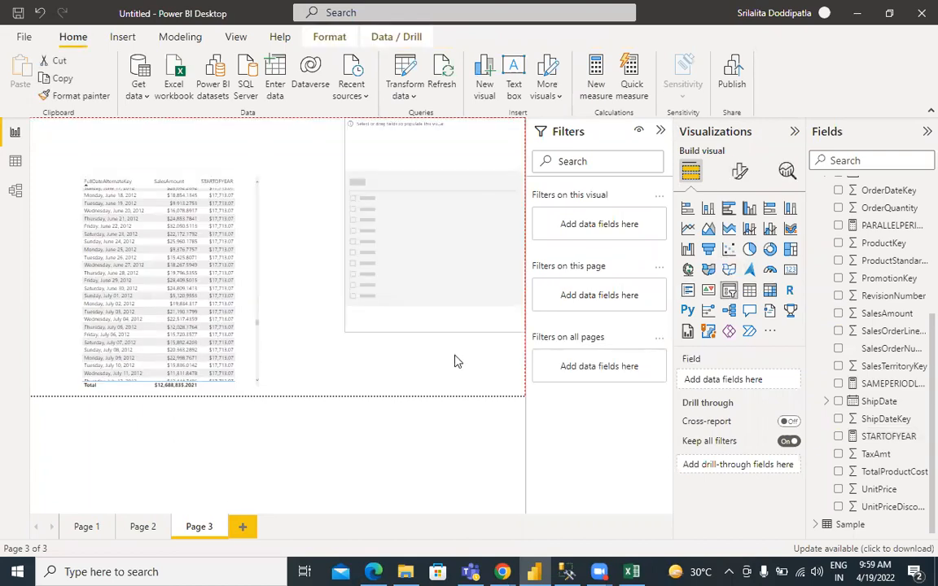
{"action": "left_click_drag", "start_coordinate": [432, 330], "coordinate": [442, 181]}
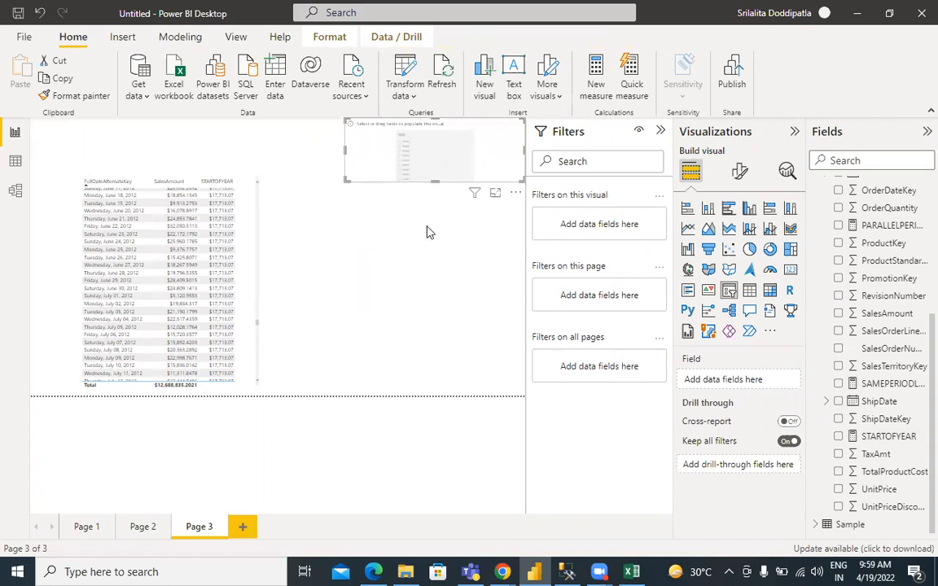
{"action": "left_click", "coordinate": [426, 232]}
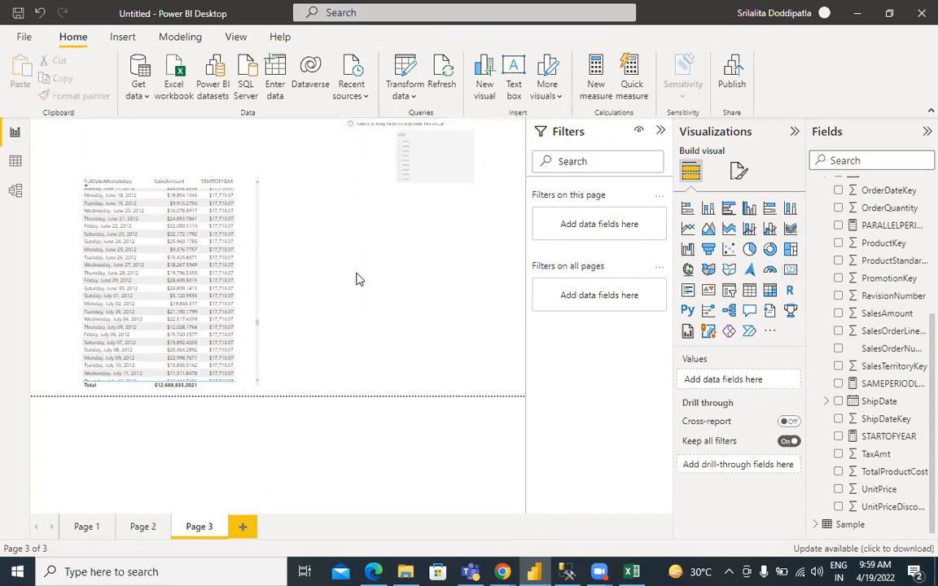
Add a card visual below the slicer to display the STARTOFYEAR measure
{"action": "left_click", "coordinate": [791, 269]}
{"action": "left_click_drag", "start_coordinate": [185, 129], "coordinate": [446, 215]}
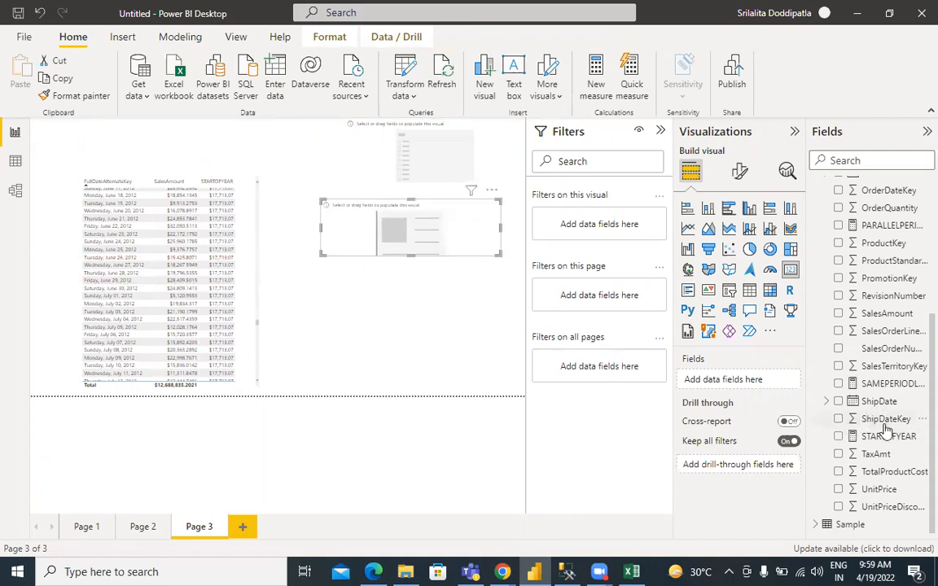
{"action": "left_click_drag", "start_coordinate": [887, 438], "coordinate": [757, 381]}
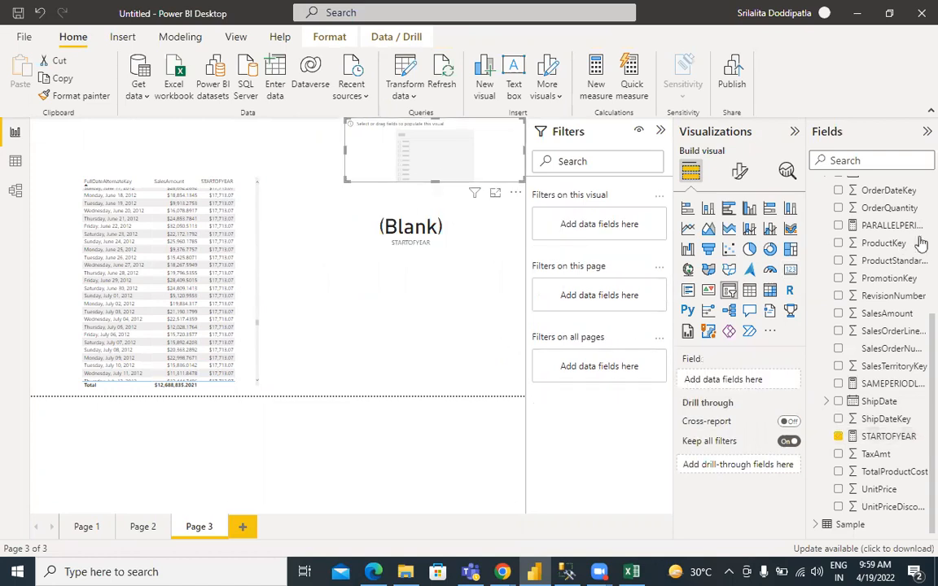
Assign Year from DimDate's FullDateAlternateKey hierarchy to the slicer and change the slicer style to List
{"action": "scroll", "coordinate": [904, 212], "scroll_direction": "up", "scroll_amount": 3}
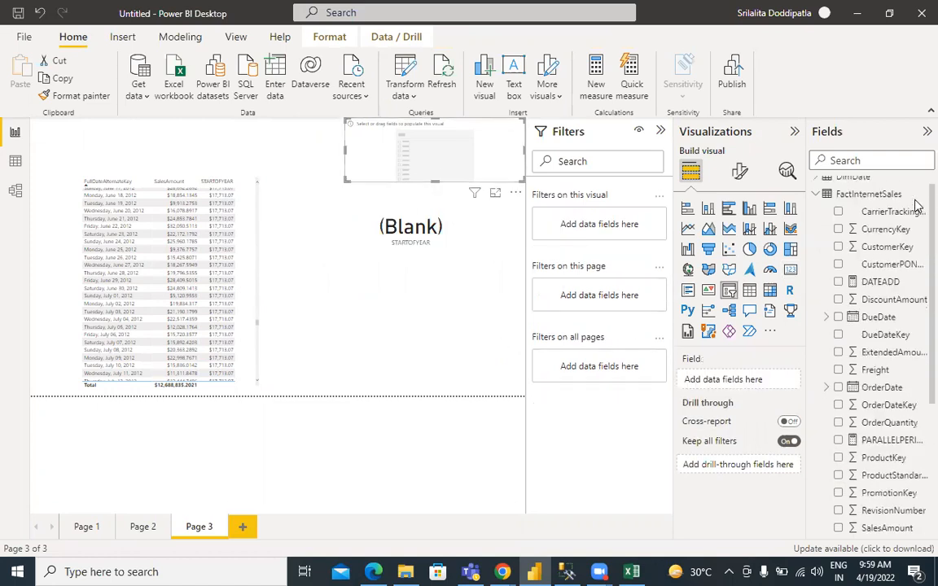
{"action": "left_click", "coordinate": [815, 203]}
{"action": "left_click", "coordinate": [816, 186]}
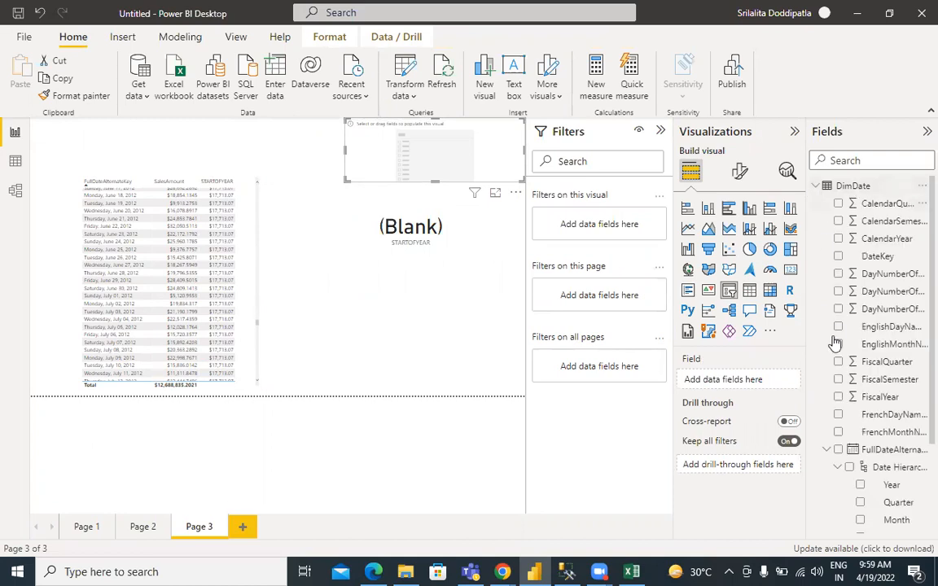
{"action": "left_click_drag", "start_coordinate": [873, 484], "coordinate": [749, 380]}
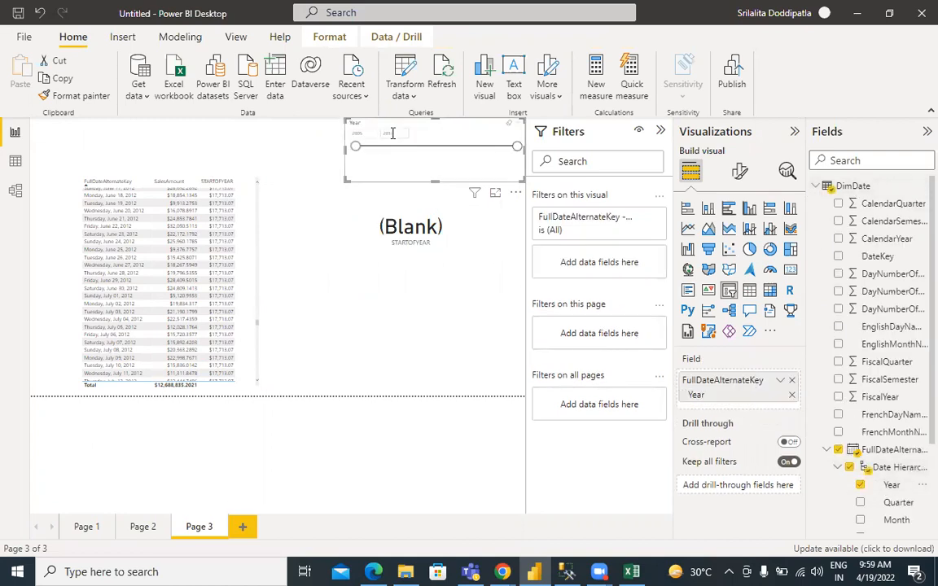
{"action": "left_click", "coordinate": [516, 124]}
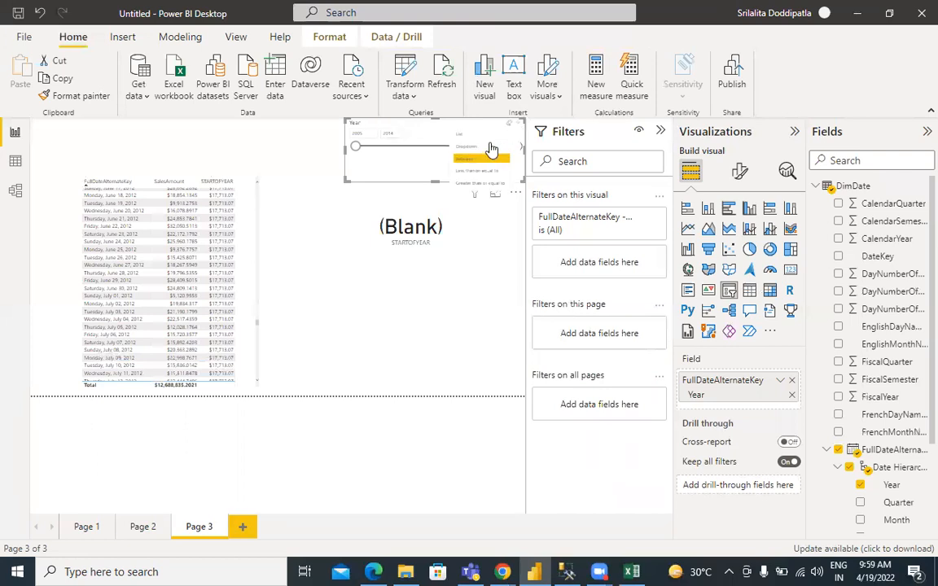
{"action": "left_click", "coordinate": [480, 137]}
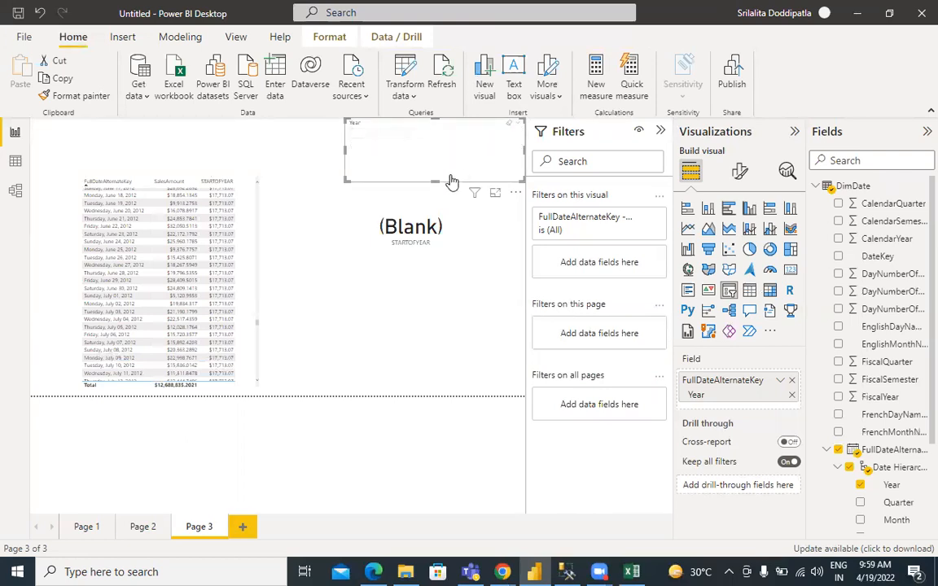
Select 2011 in the Year slicer, and lengthen the slicer with the card moved down to make room
{"action": "left_click_drag", "start_coordinate": [523, 156], "coordinate": [522, 168]}
{"action": "left_click", "coordinate": [367, 176]}
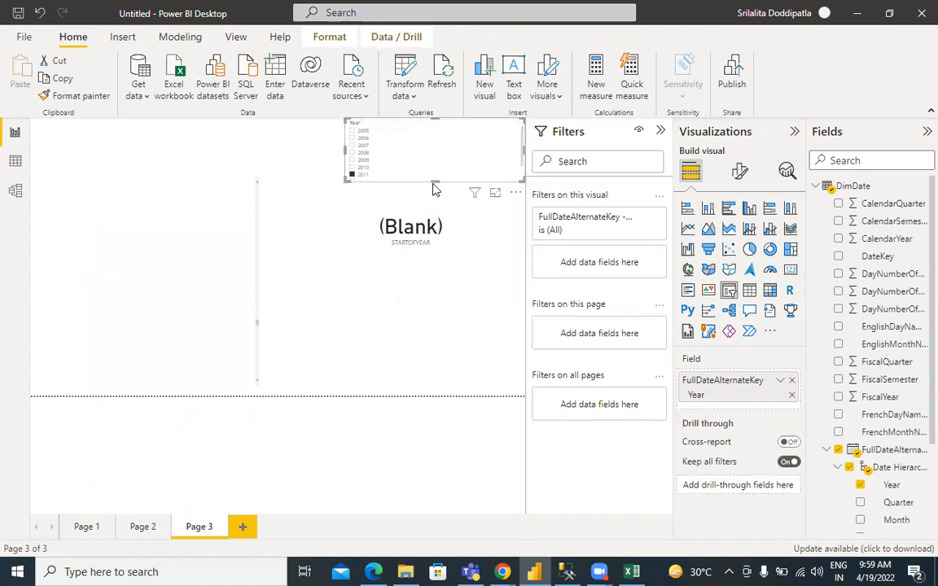
{"action": "left_click_drag", "start_coordinate": [436, 181], "coordinate": [439, 204]}
{"action": "left_click_drag", "start_coordinate": [421, 239], "coordinate": [426, 272]}
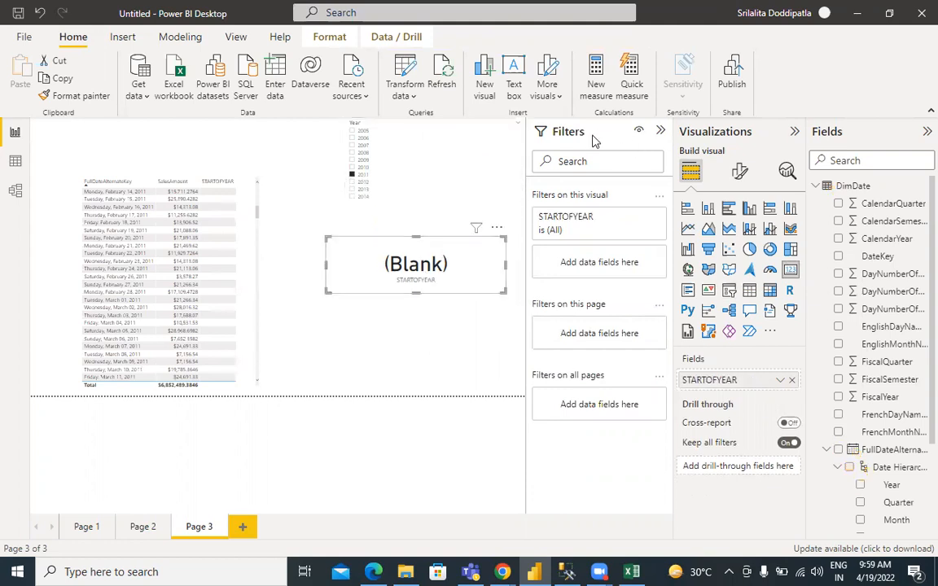
Collapse the Filters and Visualizations panes, and filter the page by 2012 followed by 2013 to compare the card's values
{"action": "left_click", "coordinate": [660, 131]}
{"action": "left_click", "coordinate": [795, 131]}
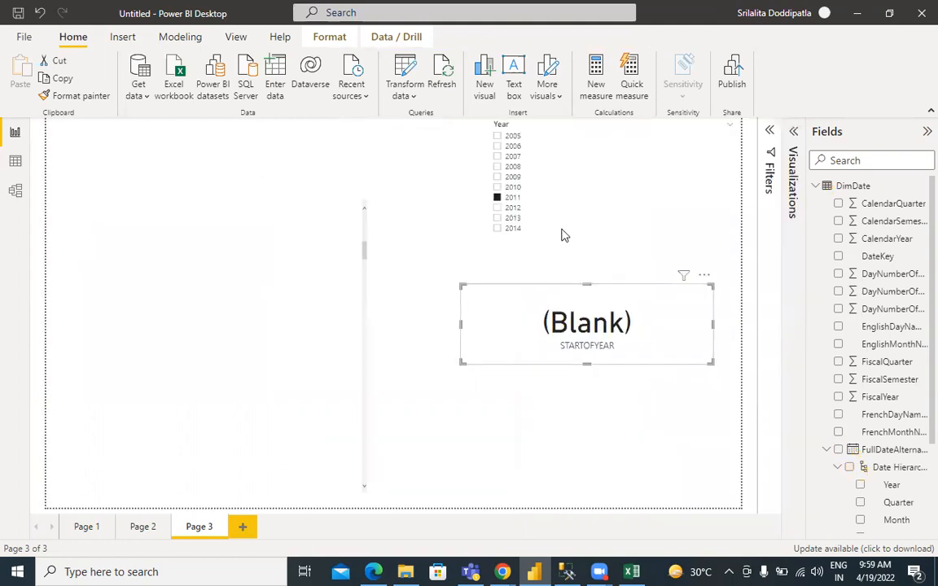
{"action": "left_click", "coordinate": [510, 207]}
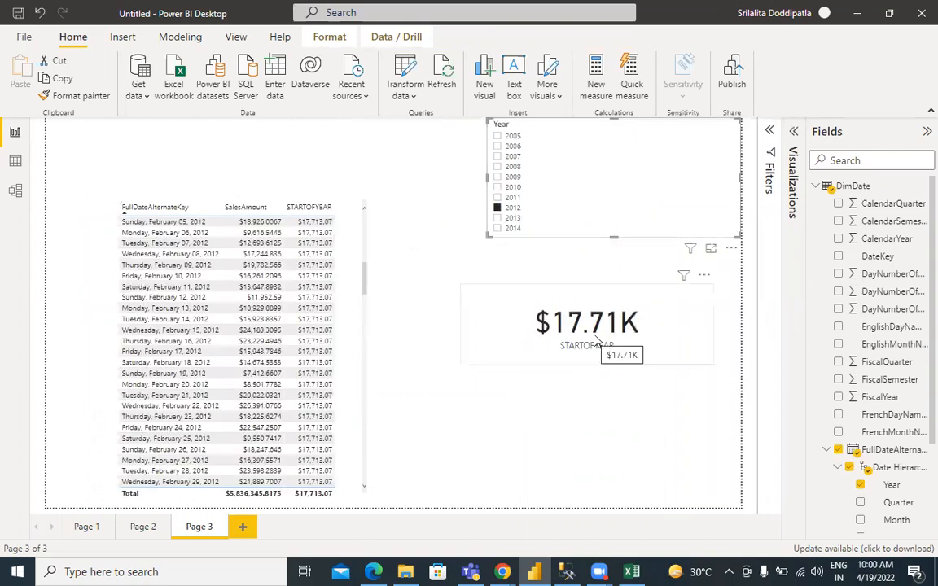
{"action": "left_click", "coordinate": [510, 220]}
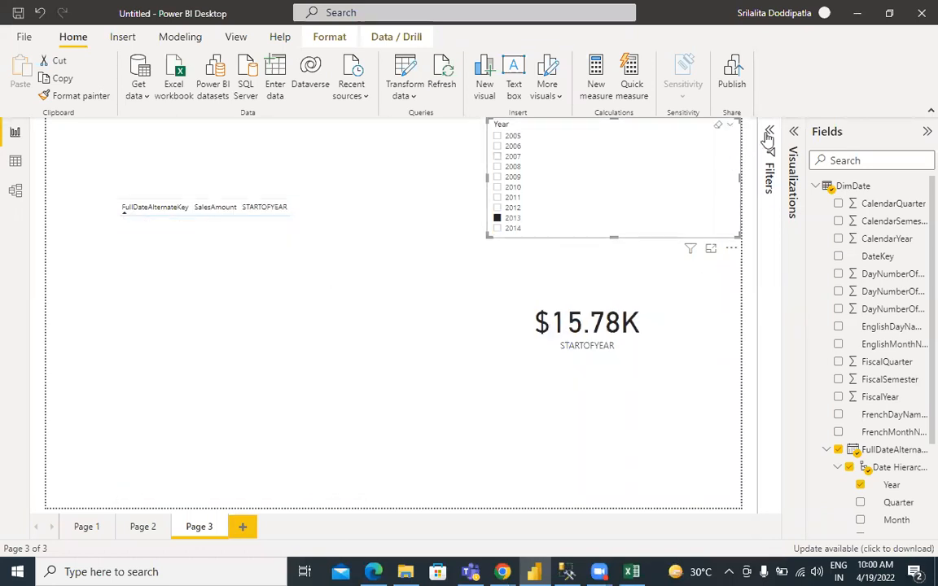
Clear the Year filter on the daily sales table and select 2014 in the Year slicer
{"action": "left_click", "coordinate": [768, 167]}
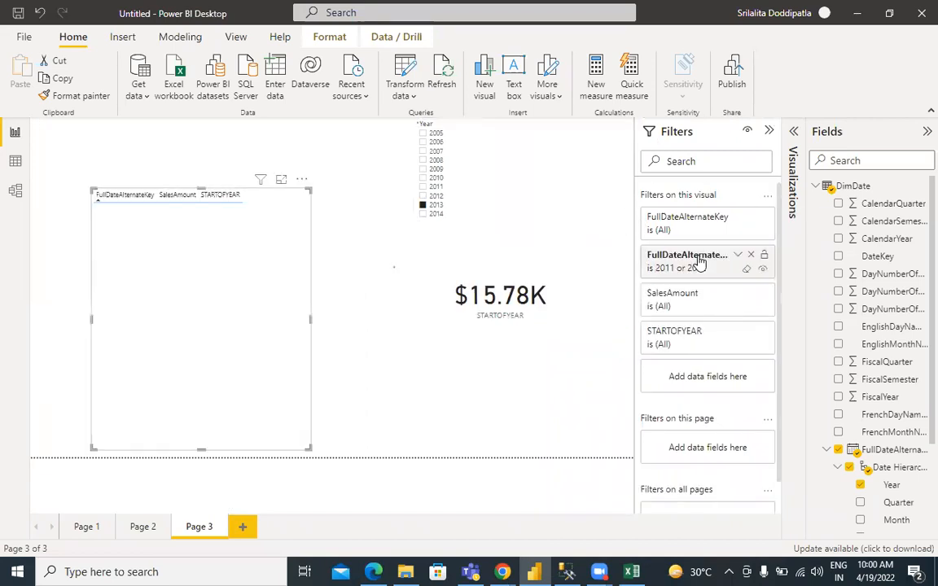
{"action": "left_click", "coordinate": [746, 269]}
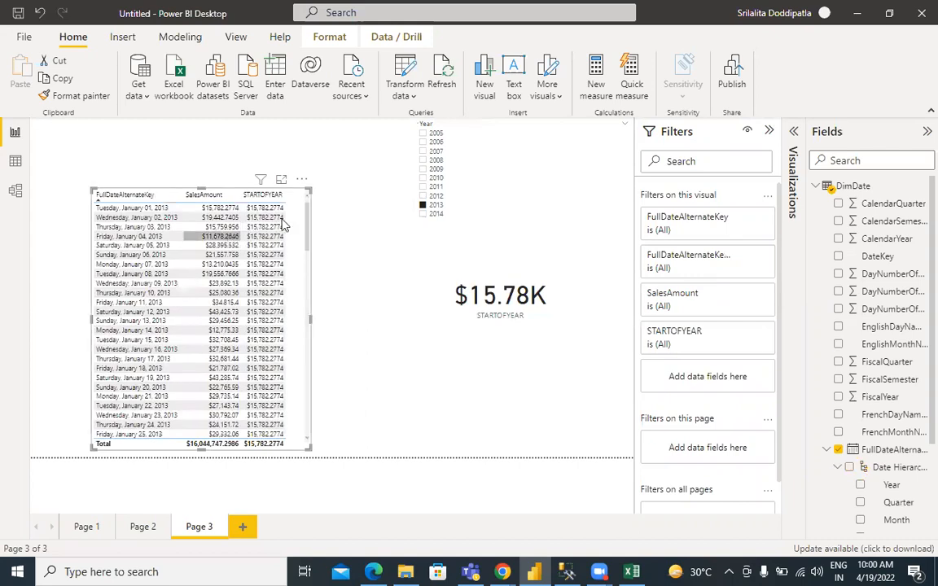
{"action": "left_click", "coordinate": [422, 213]}
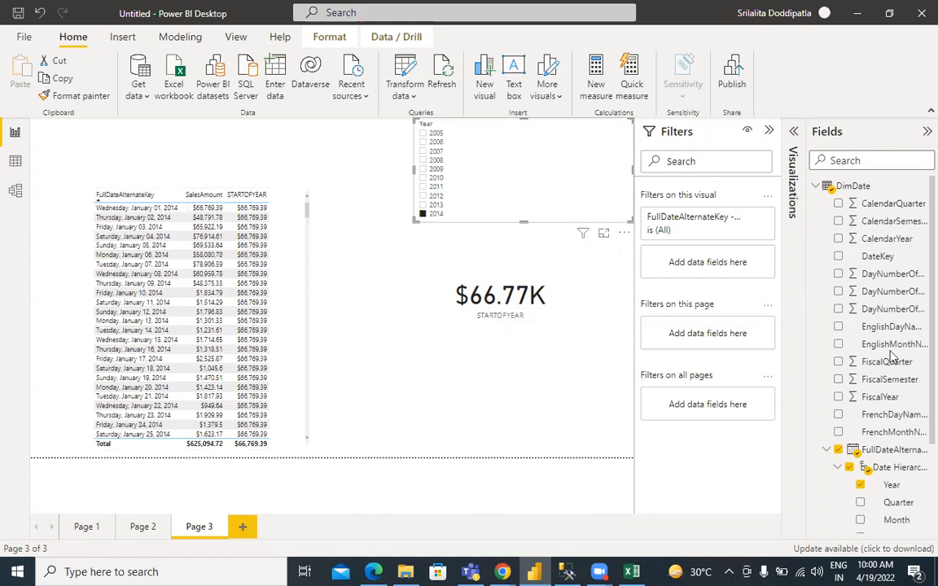
Create a new measure in FactInternetSales and begin its formula with CALCULATE(sum(FactInternetSales[SalesAmount])
{"action": "left_click", "coordinate": [816, 187]}
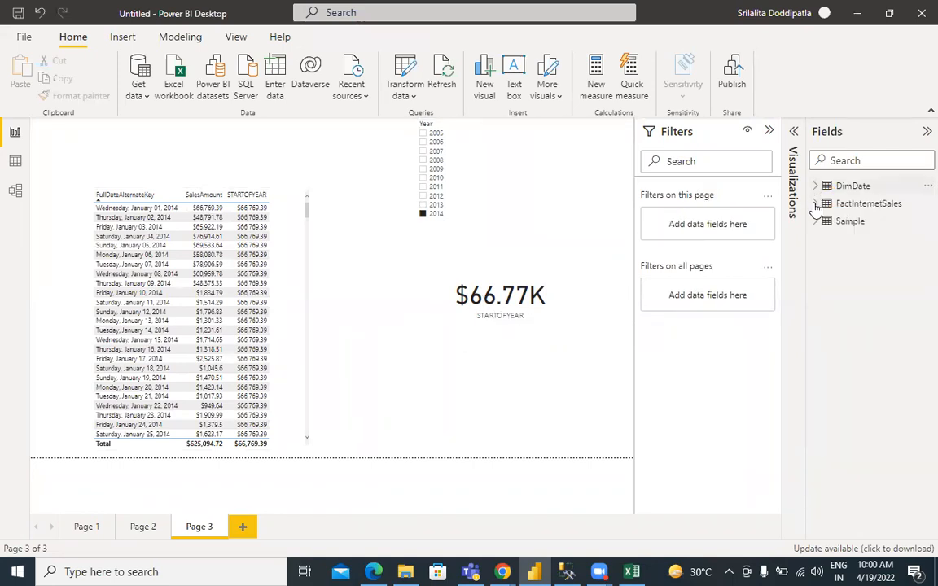
{"action": "left_click", "coordinate": [851, 204]}
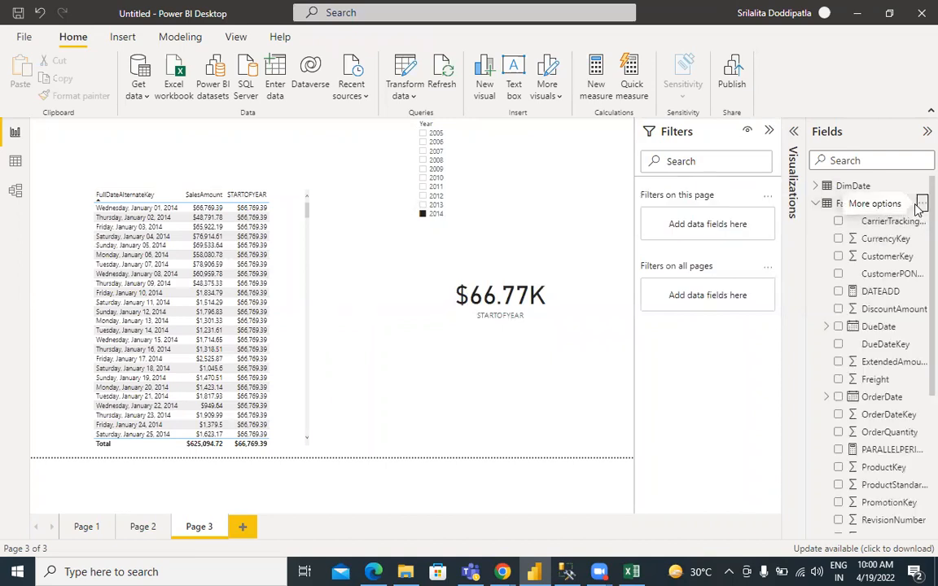
{"action": "left_click", "coordinate": [920, 207]}
{"action": "left_click", "coordinate": [833, 217]}
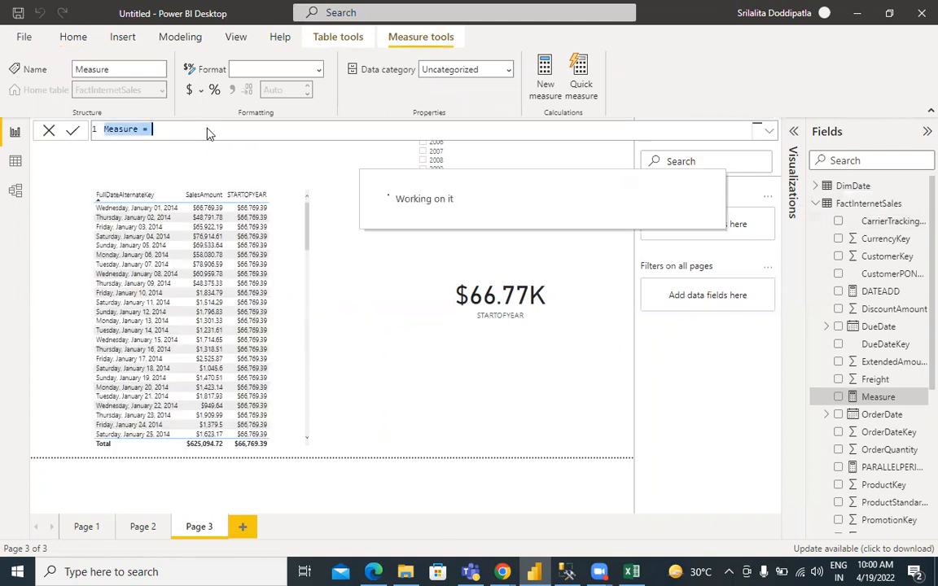
{"action": "left_click", "coordinate": [226, 128]}
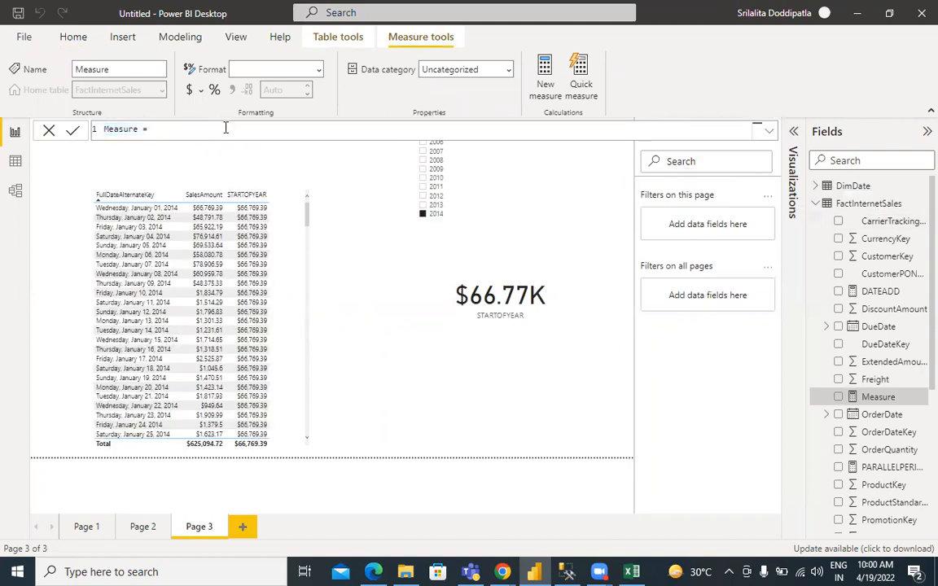
{"action": "type", "text": "cal"}
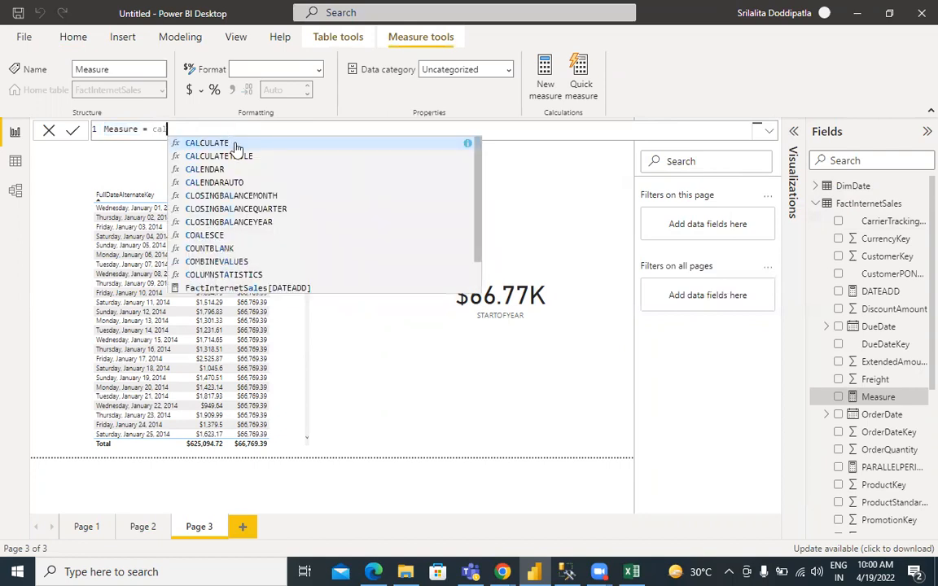
{"action": "left_click", "coordinate": [236, 148]}
{"action": "type", "text": "sum"}
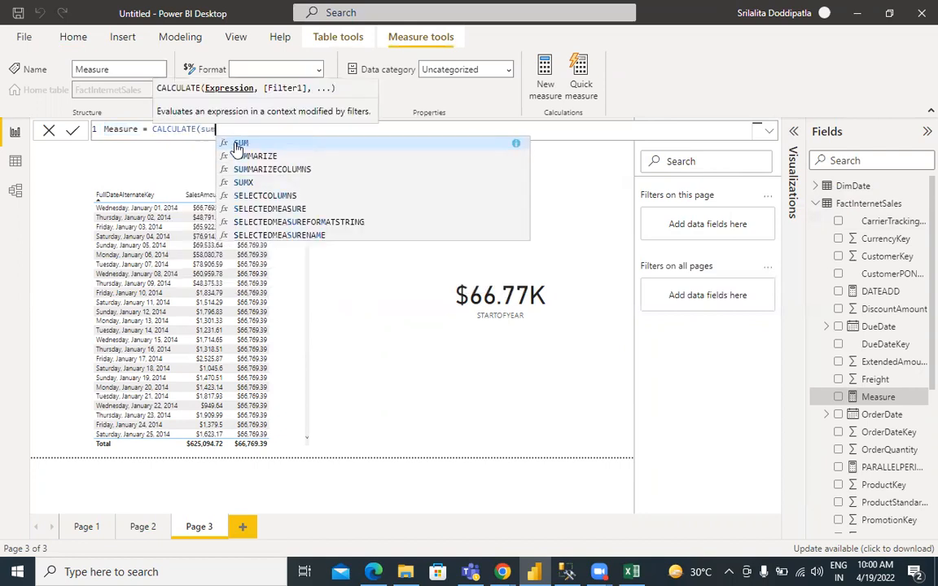
{"action": "type", "text": "(sales"}
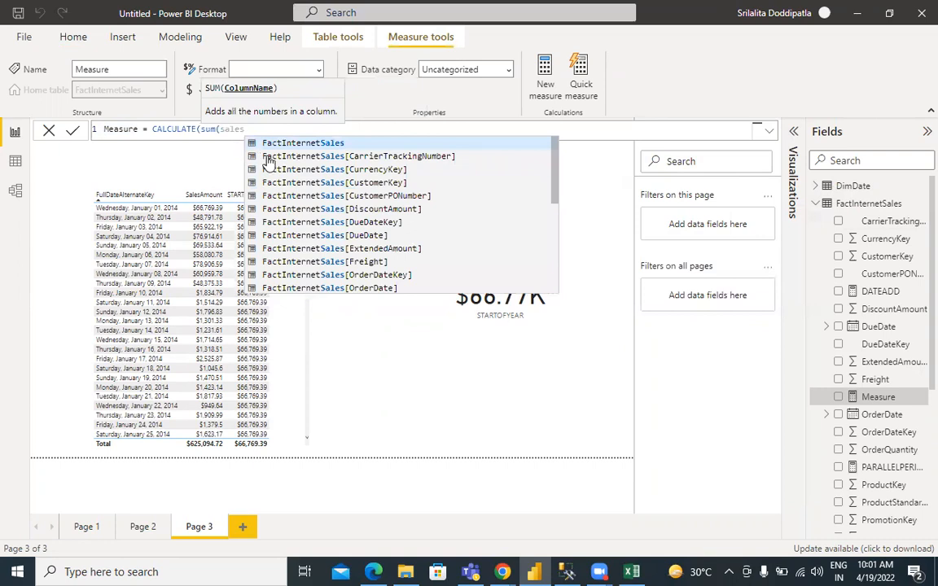
{"action": "type", "text": "amou"}
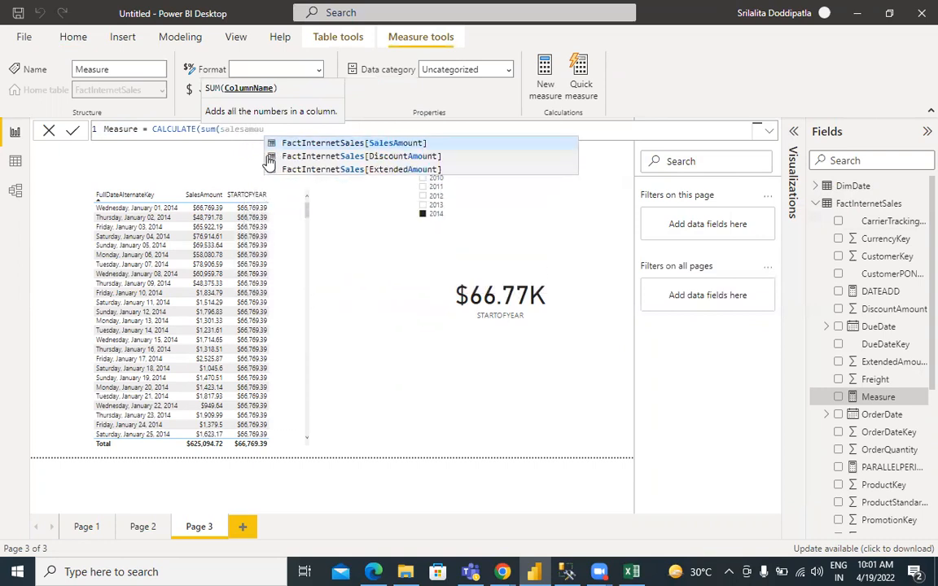
{"action": "left_click", "coordinate": [298, 145]}
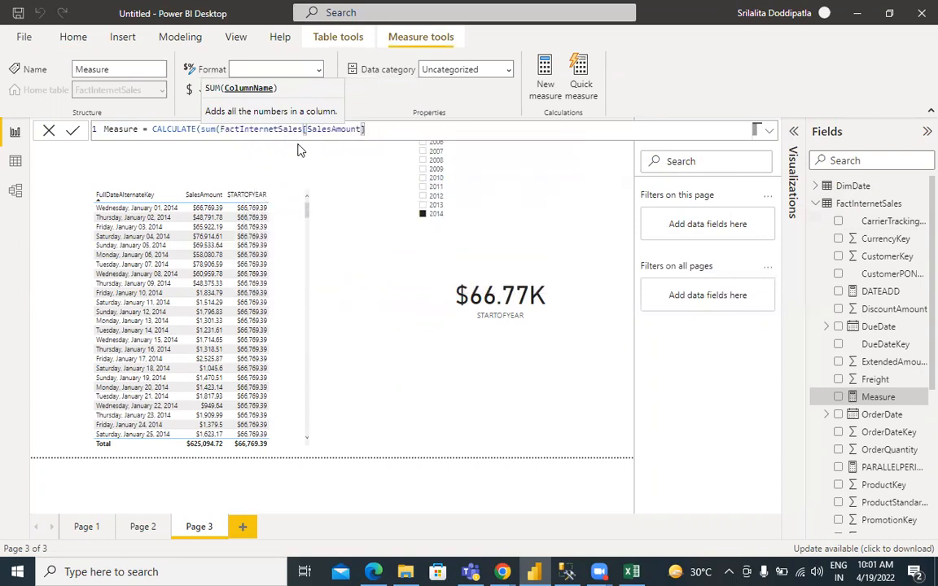
{"action": "type", "text": ")"}
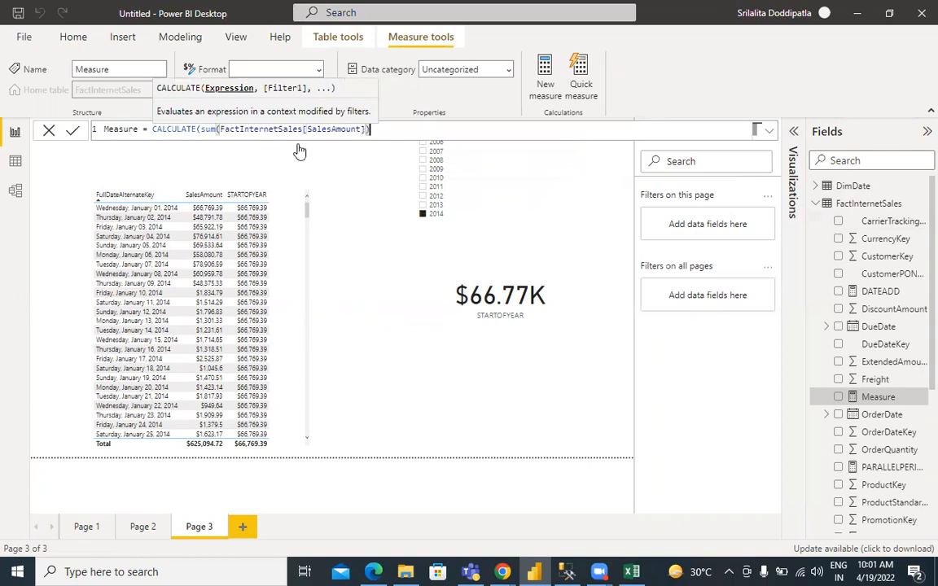
Complete the CALCULATE formula with the filter STARTOFMONTH(DimDate[FullDateAlternateKey])
{"action": "type", "text": ",sy"}
{"action": "key", "text": "BackSpace"}
{"action": "type", "text": "tart"}
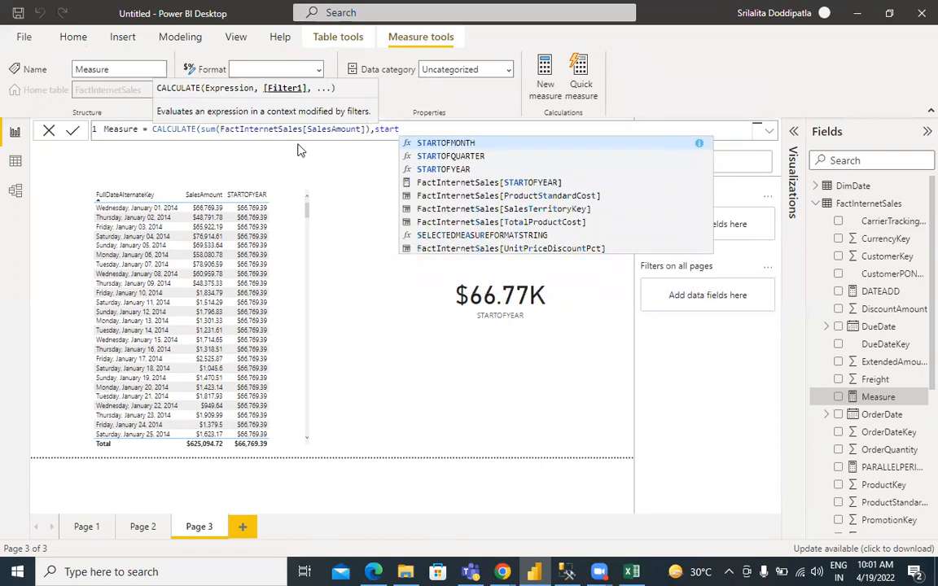
{"action": "double_click", "coordinate": [429, 144]}
{"action": "type", "text": "full"}
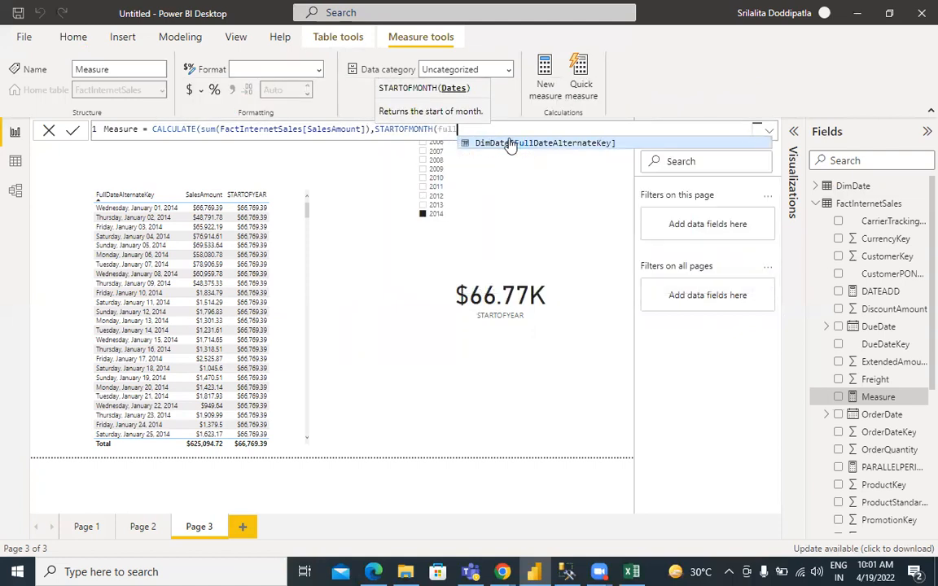
{"action": "double_click", "coordinate": [510, 144]}
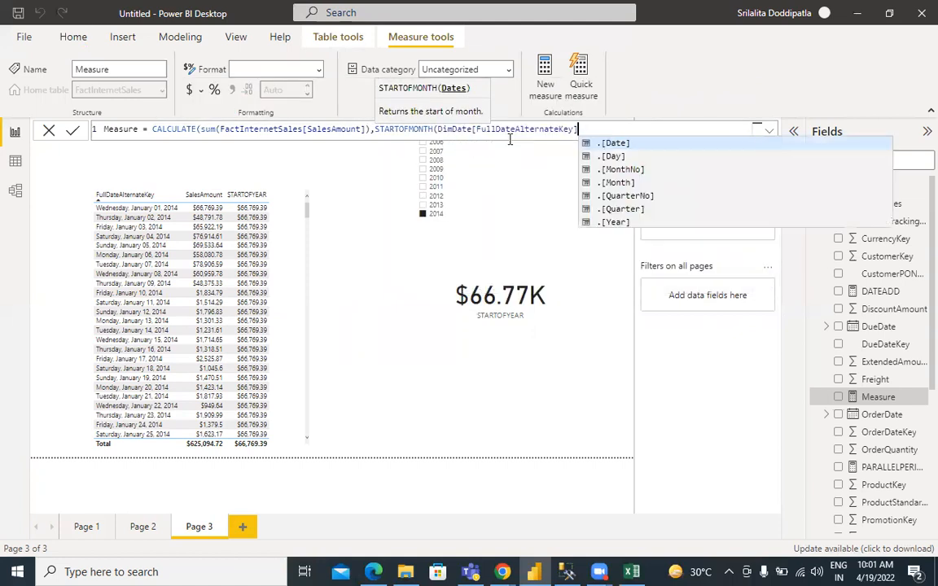
{"action": "type", "text": ")"}
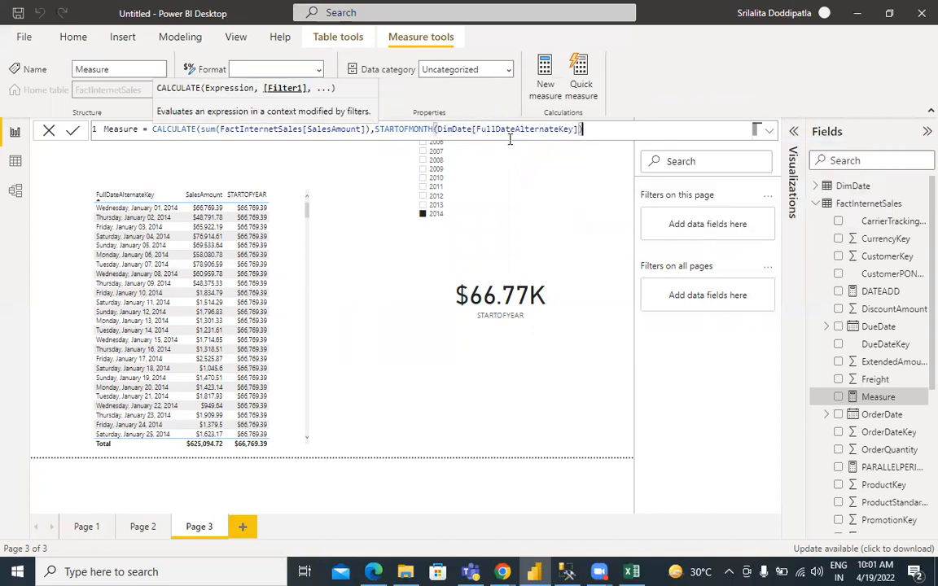
{"action": "type", "text": ")"}
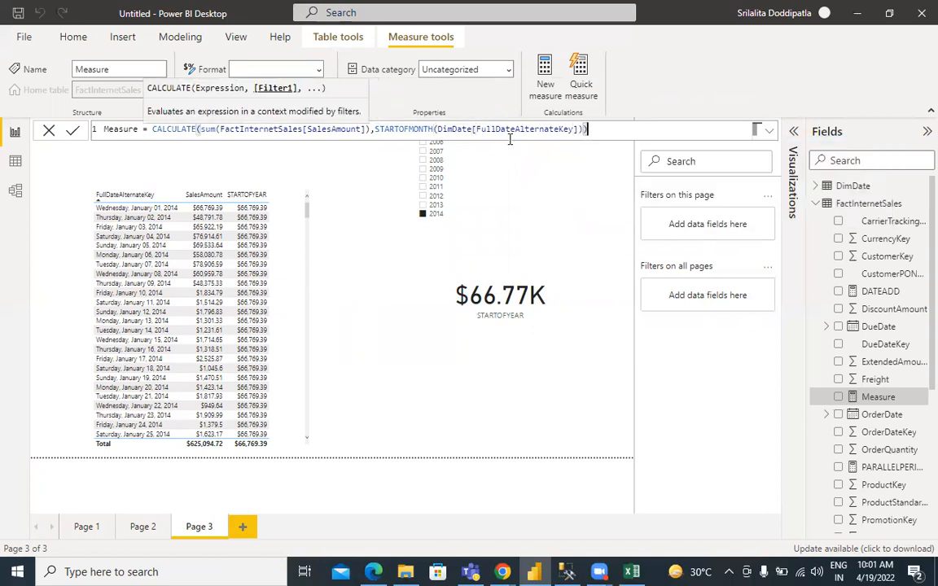
Name the new measure STARTOFMONTH by reusing the function name from its formula, and commit it
{"action": "double_click", "coordinate": [403, 129]}
{"action": "key", "text": "ctrl+c"}
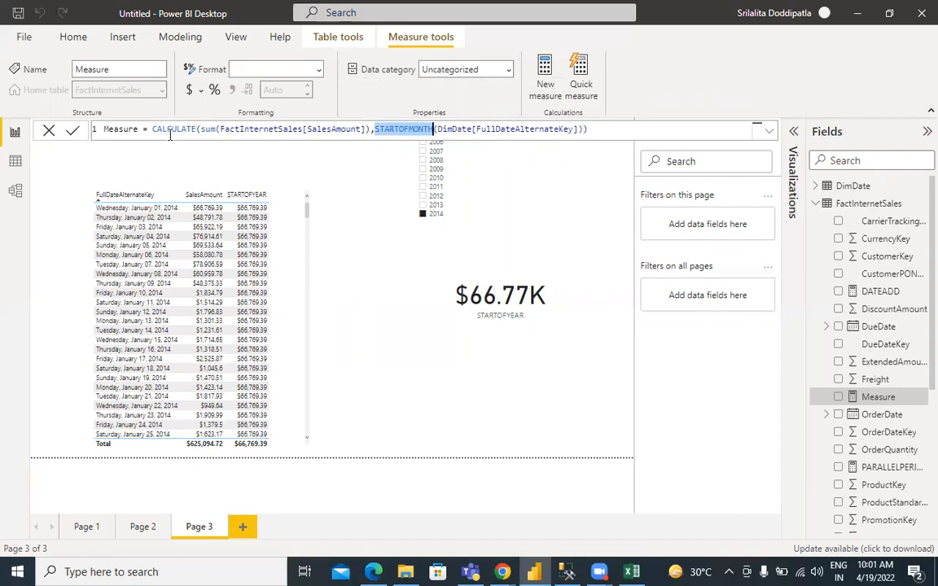
{"action": "double_click", "coordinate": [124, 128]}
{"action": "key", "text": "ctrl+v"}
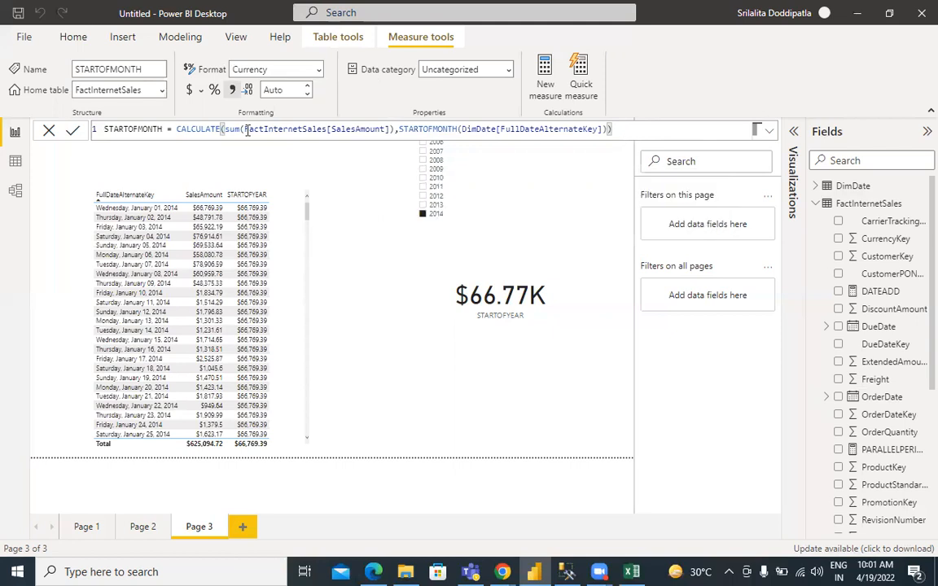
Copy the whole STARTOFMONTH formula into another new measure in FactInternetSales
{"action": "key", "text": "ctrl+a"}
{"action": "key", "text": "ctrl+c"}
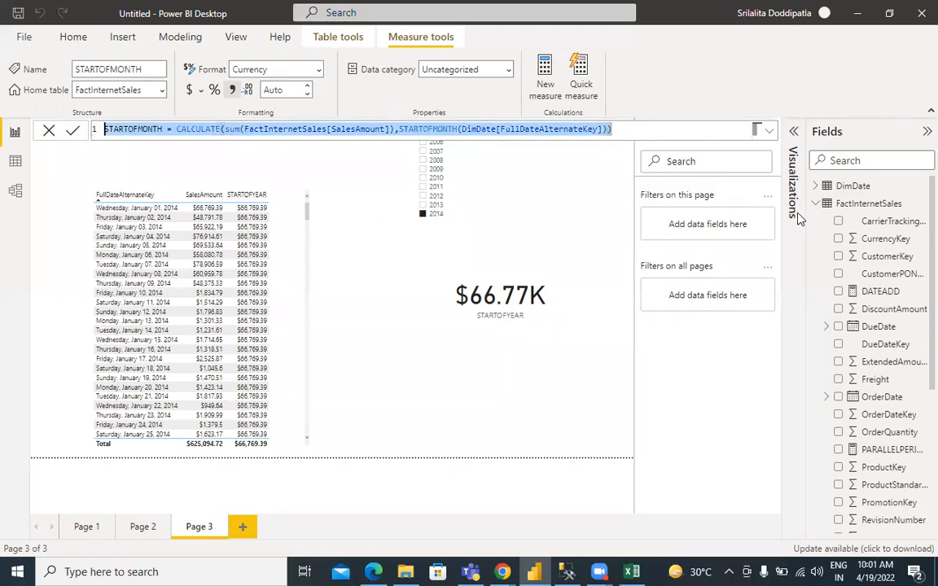
{"action": "left_click", "coordinate": [920, 204]}
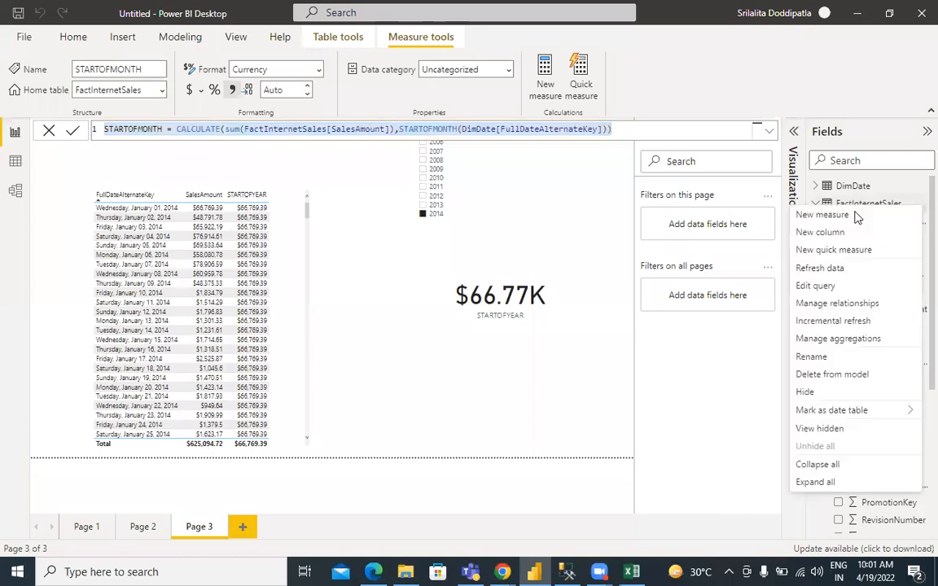
{"action": "left_click", "coordinate": [857, 217]}
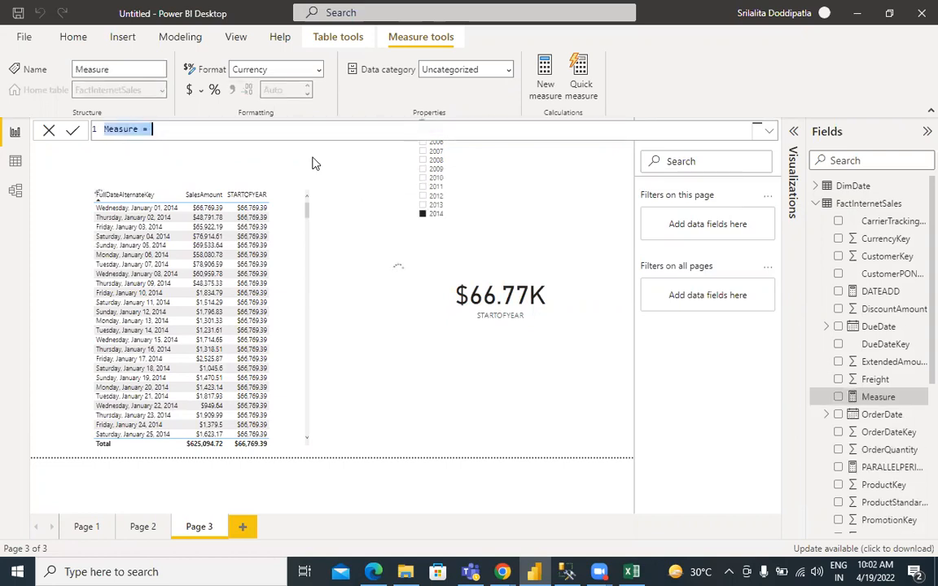
{"action": "key", "text": "ctrl+v"}
{"action": "left_click", "coordinate": [160, 130]}
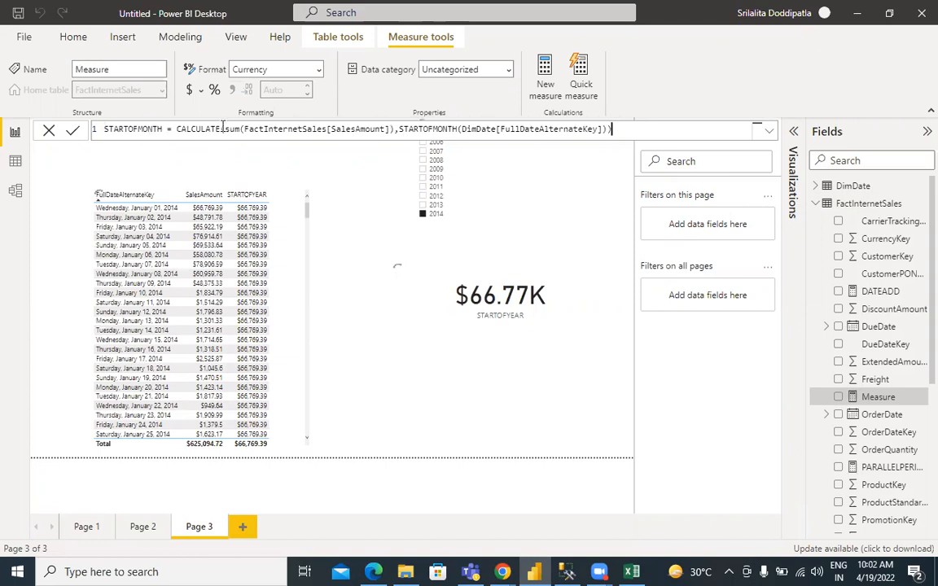
Replace the STARTOFMONTH function in the copied formula with STARTOFQUARTER
{"action": "double_click", "coordinate": [421, 129]}
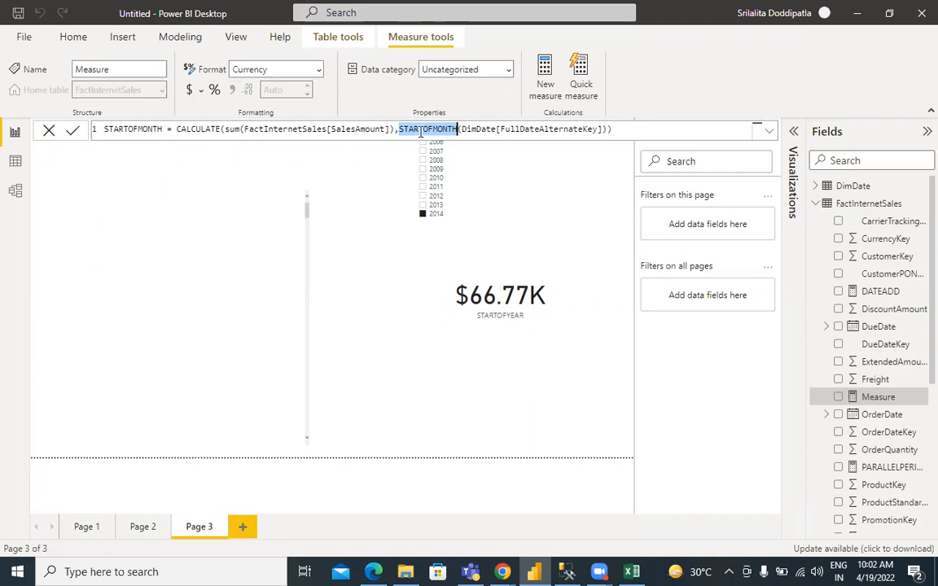
{"action": "type", "text": "Start"}
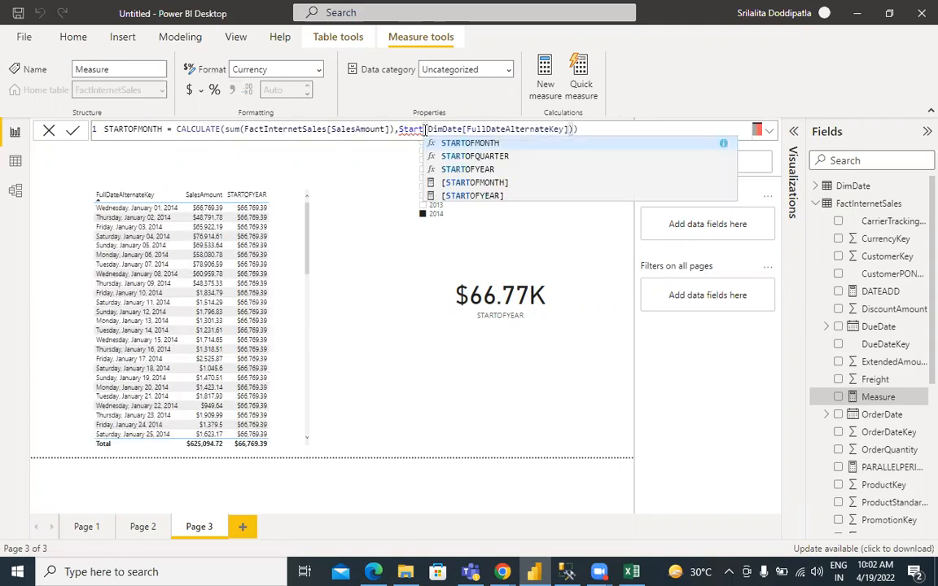
{"action": "type", "text": "of"}
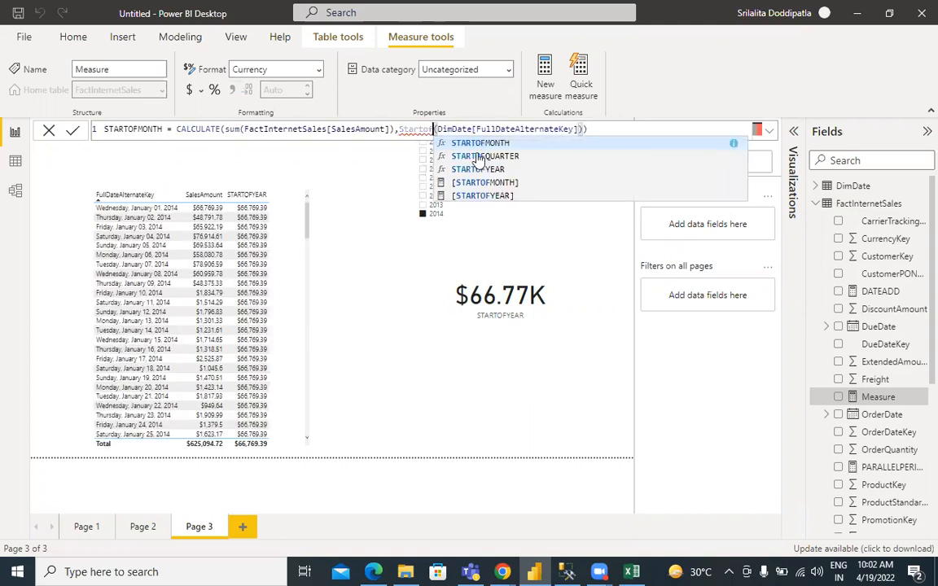
{"action": "key", "text": "Down"}
{"action": "key", "text": "Tab"}
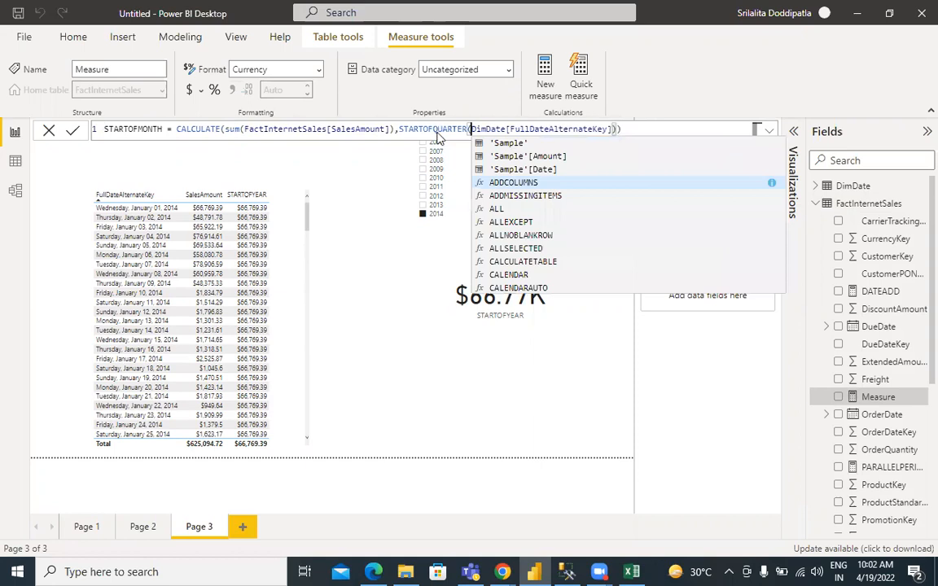
Change the copied measure's name to STARTOFQUARTER and commit the formula
{"action": "double_click", "coordinate": [438, 132]}
{"action": "key", "text": "ctrl+c"}
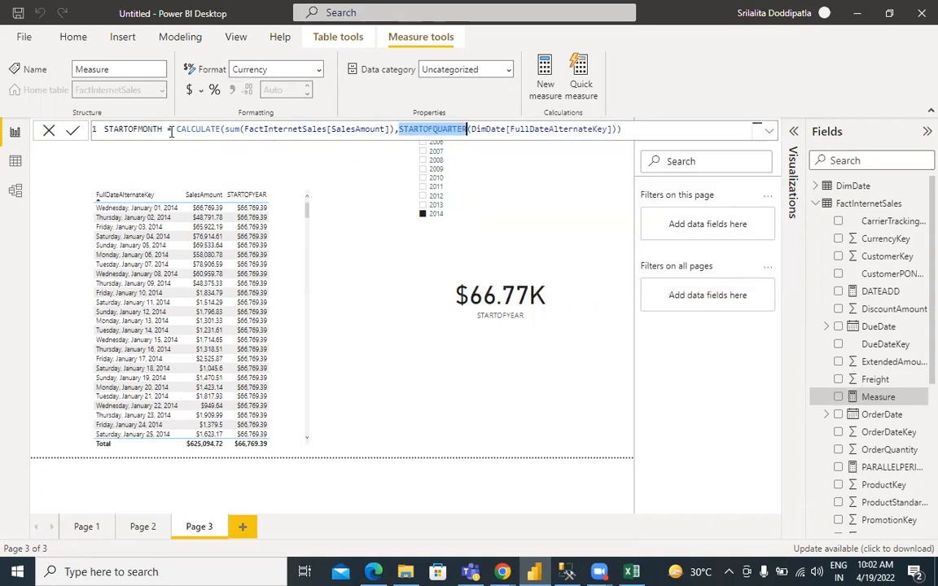
{"action": "double_click", "coordinate": [159, 132]}
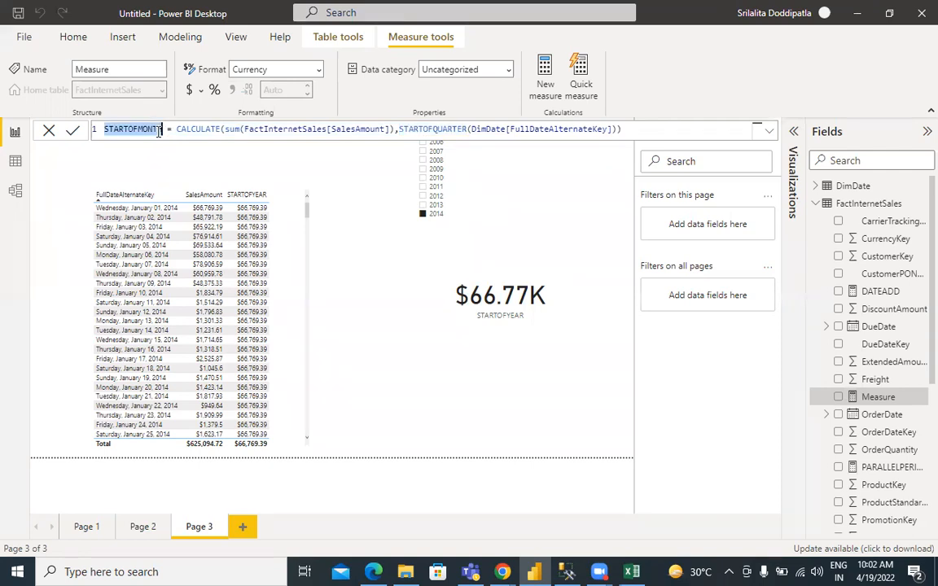
{"action": "key", "text": "ctrl+v"}
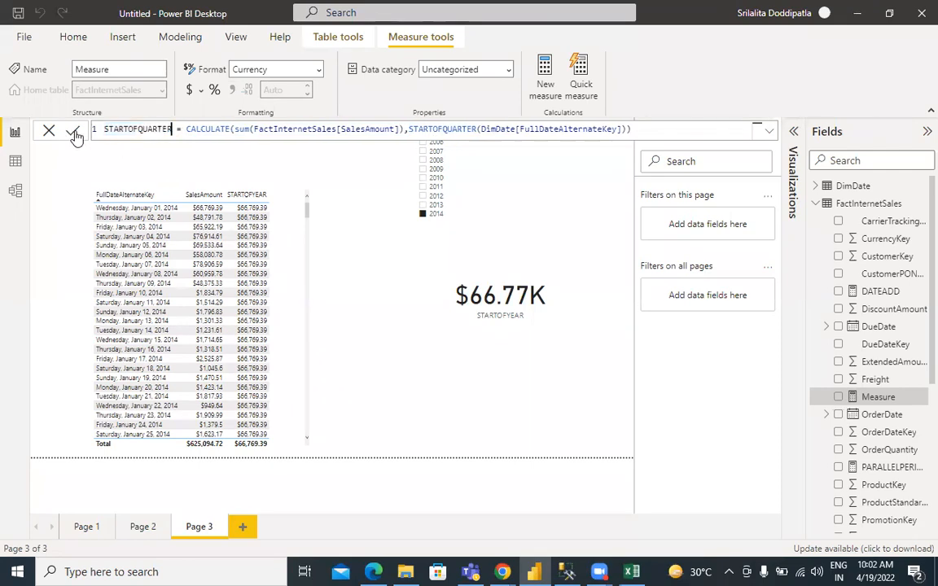
{"action": "left_click", "coordinate": [73, 133]}
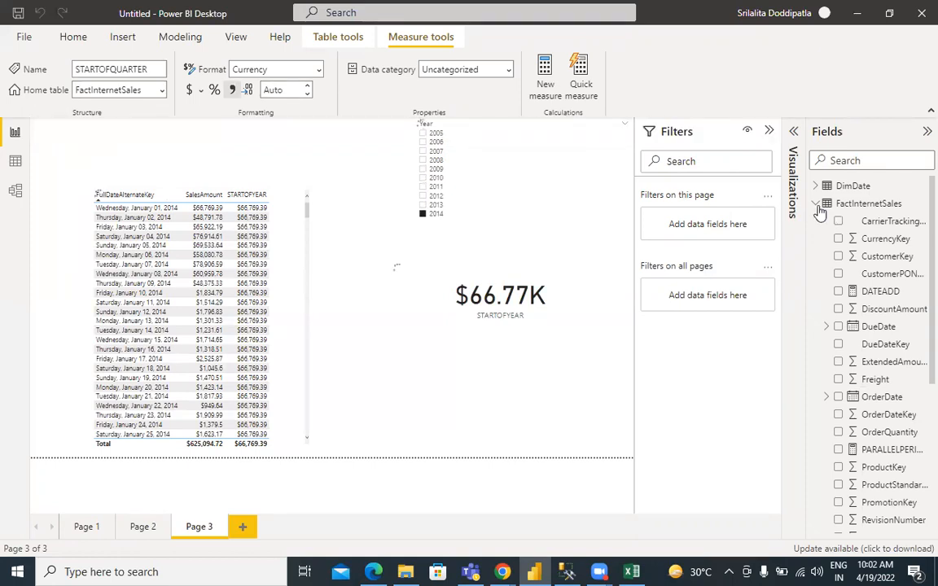
Collapse the FactInternetSales fields and select the daily sales table on Page 3
{"action": "left_click", "coordinate": [291, 209]}
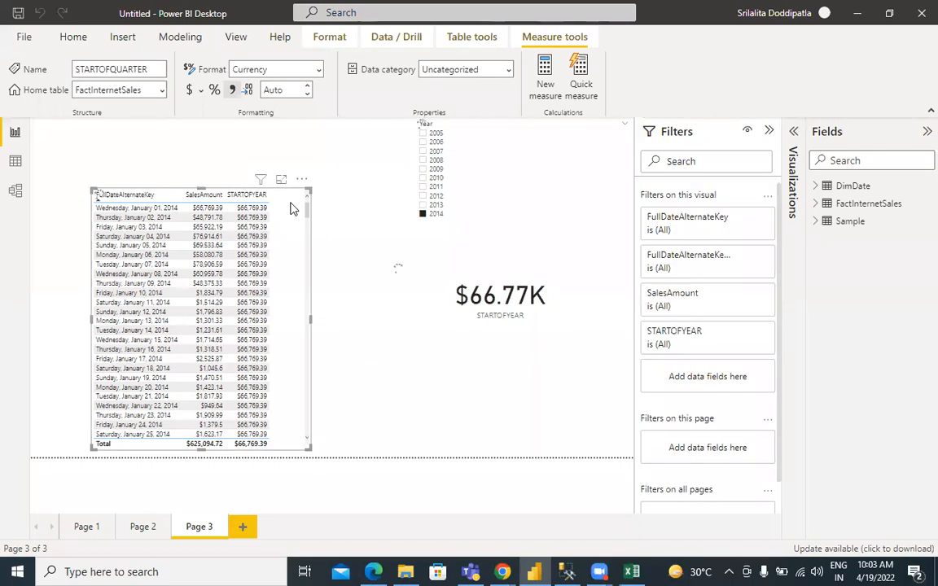